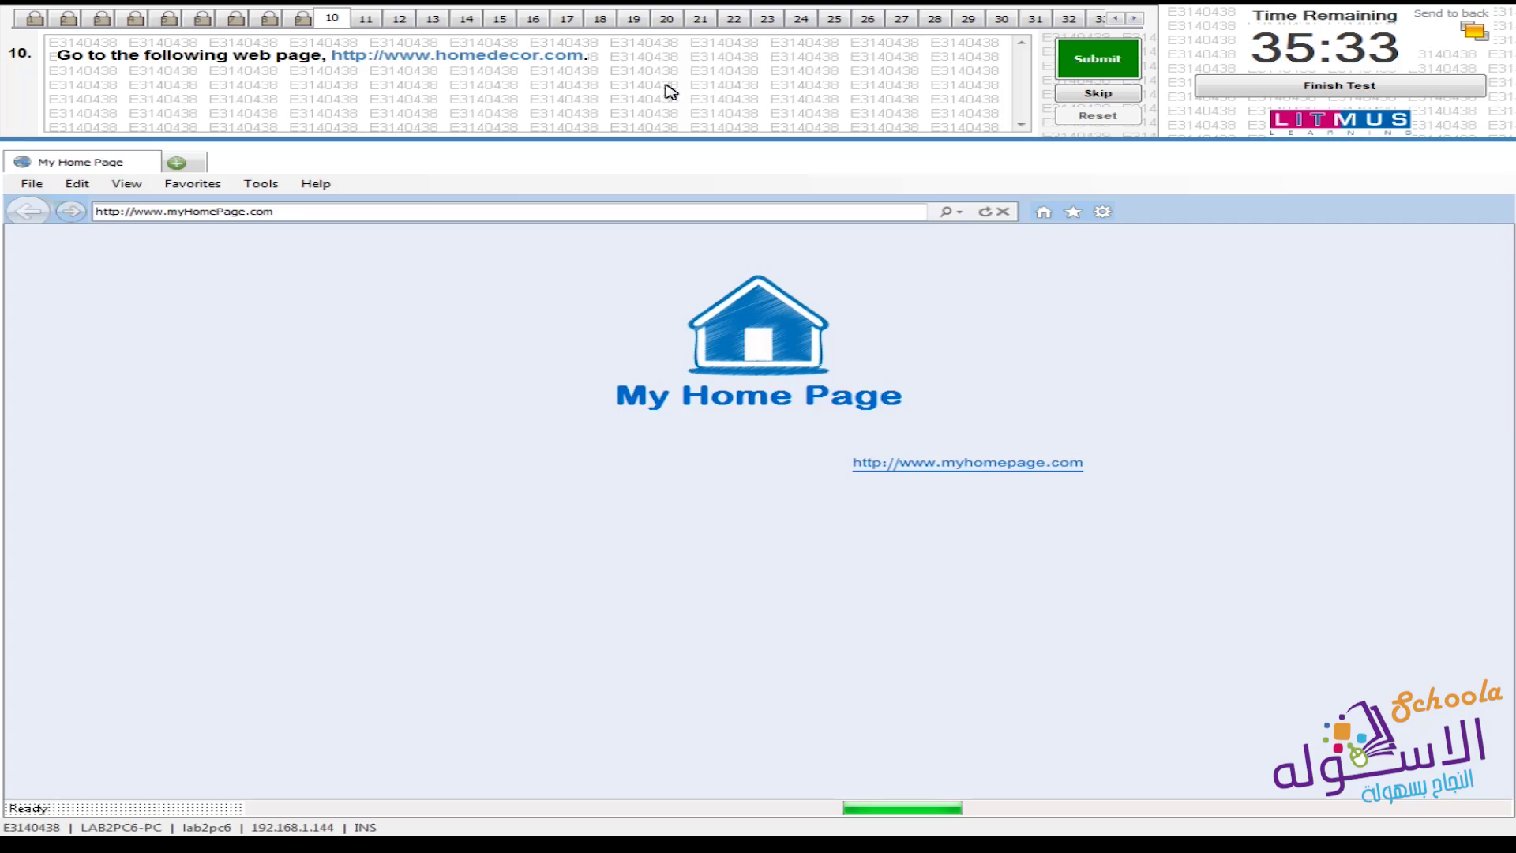
pyautogui.click(313, 212)
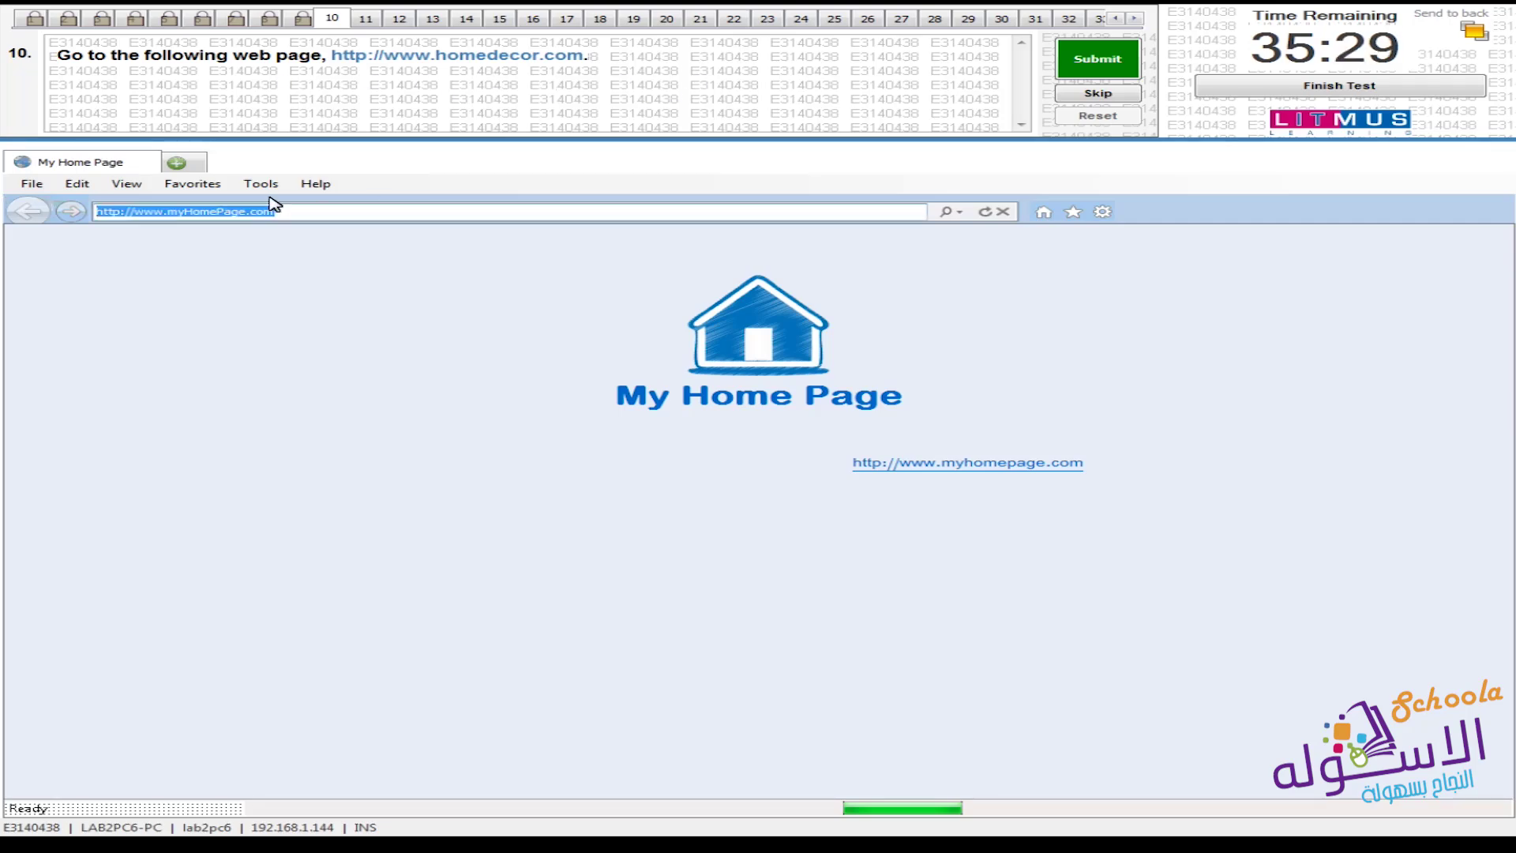
pyautogui.write('w')
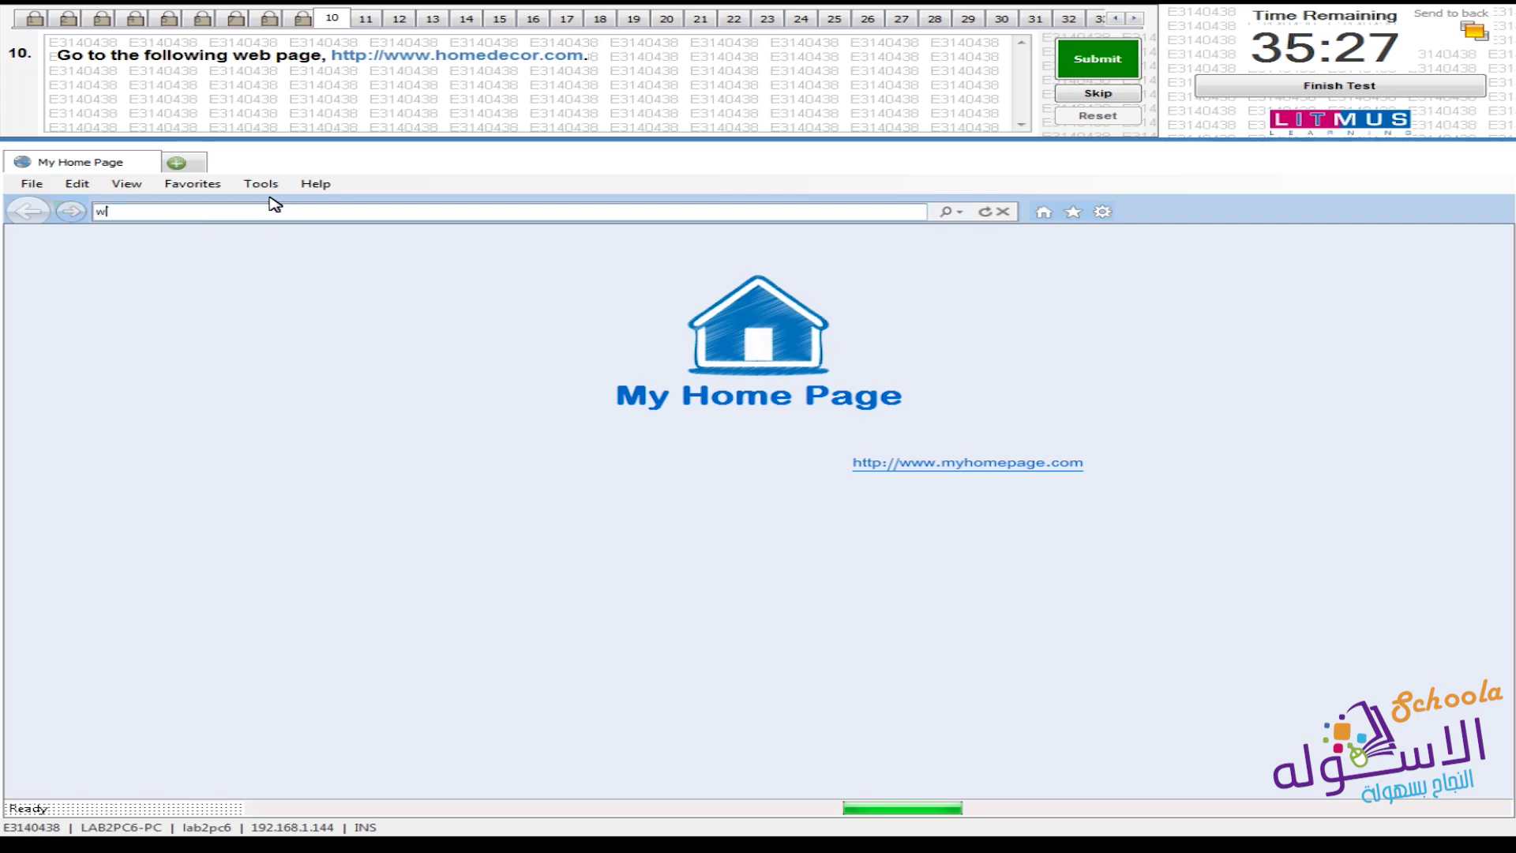
pyautogui.write('ww.homedeco')
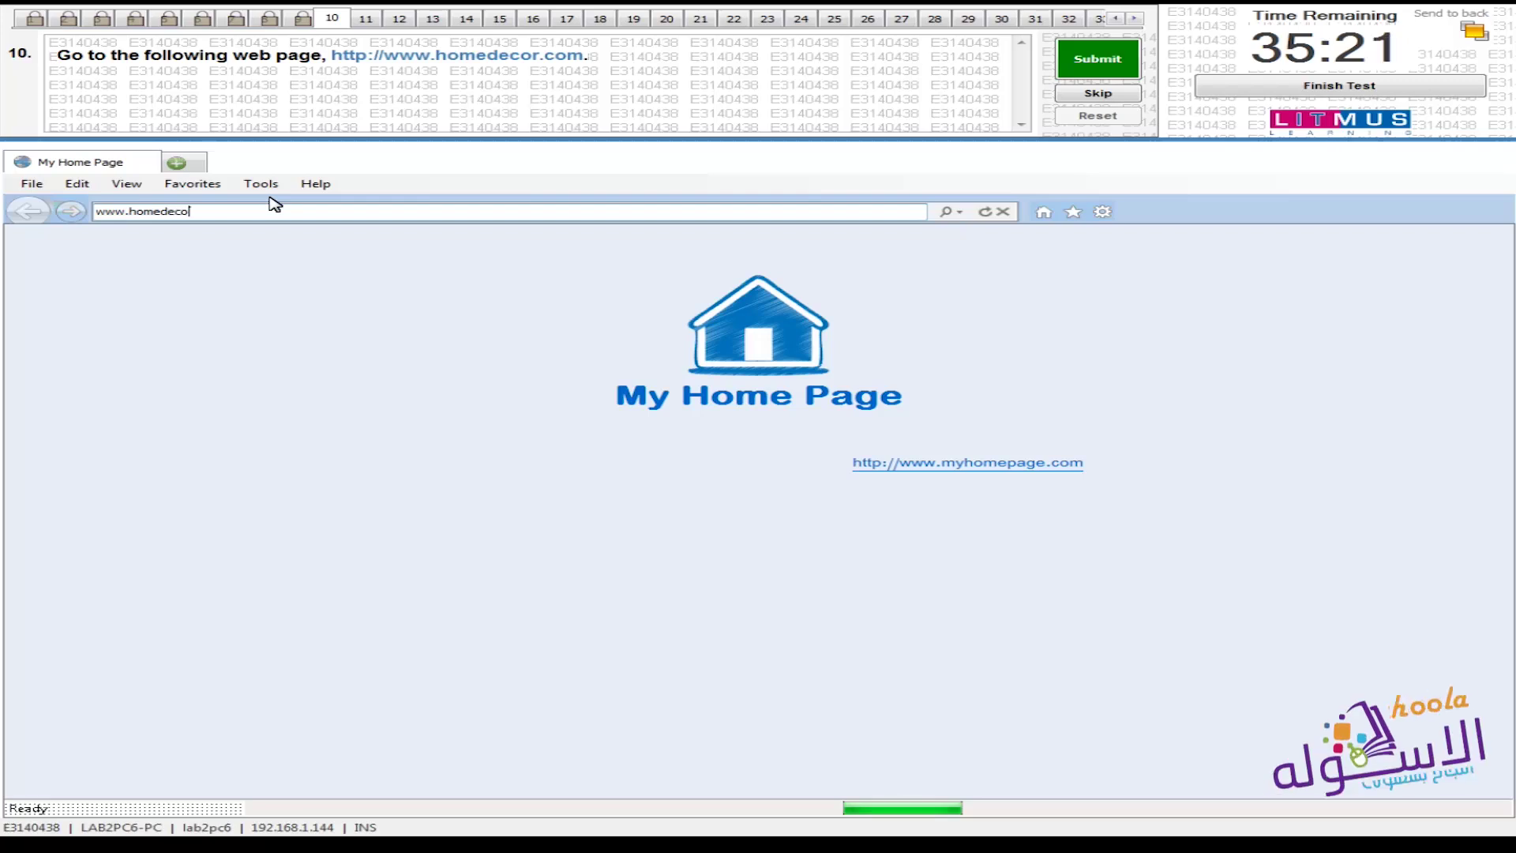
pyautogui.write('re')
pyautogui.press('BackSpace')
pyautogui.write('.com')
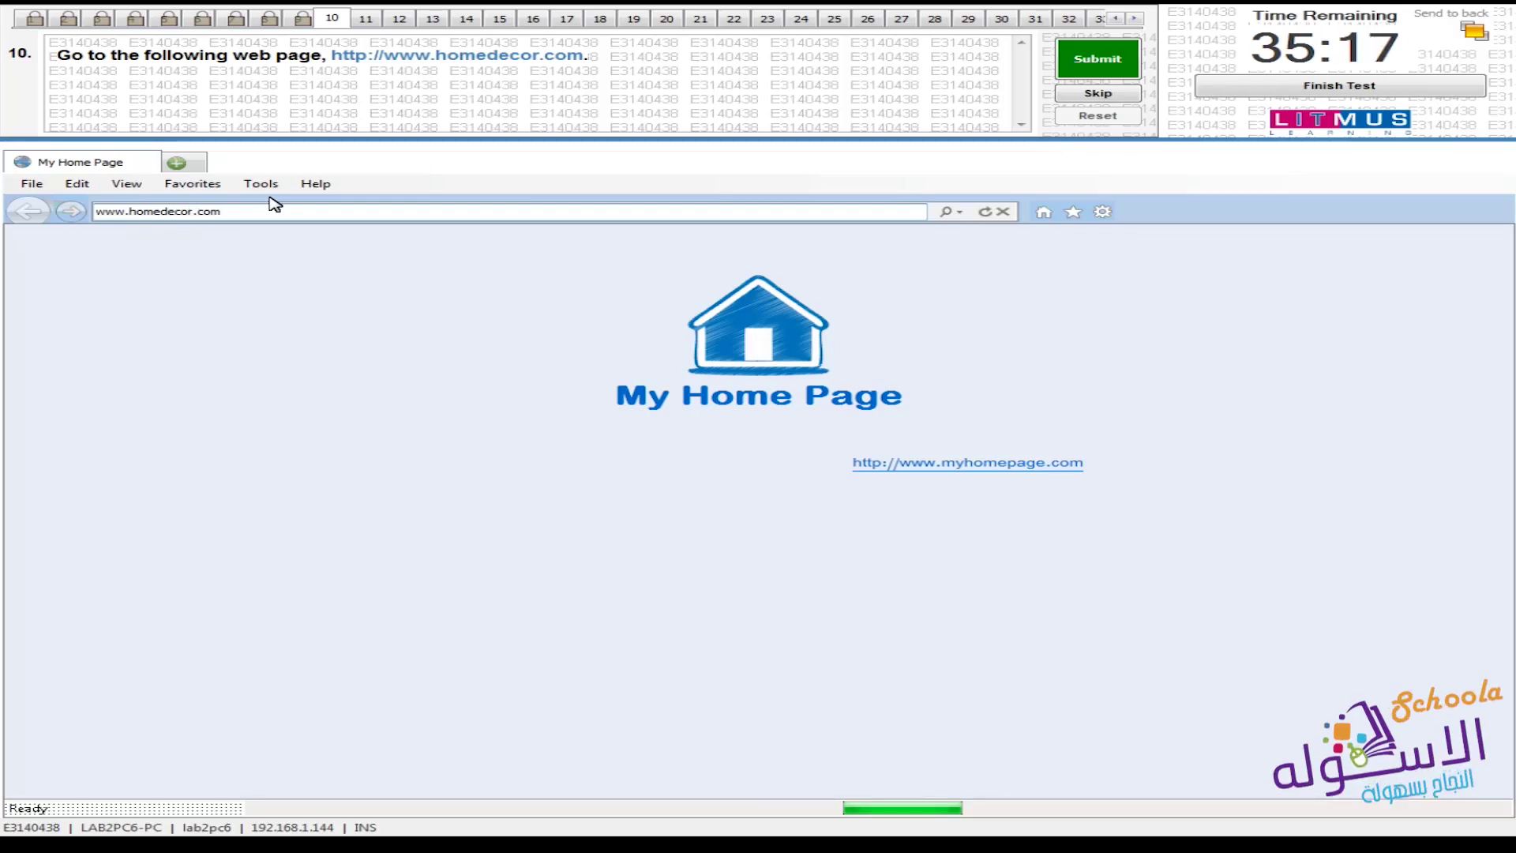
pyautogui.press('Return')
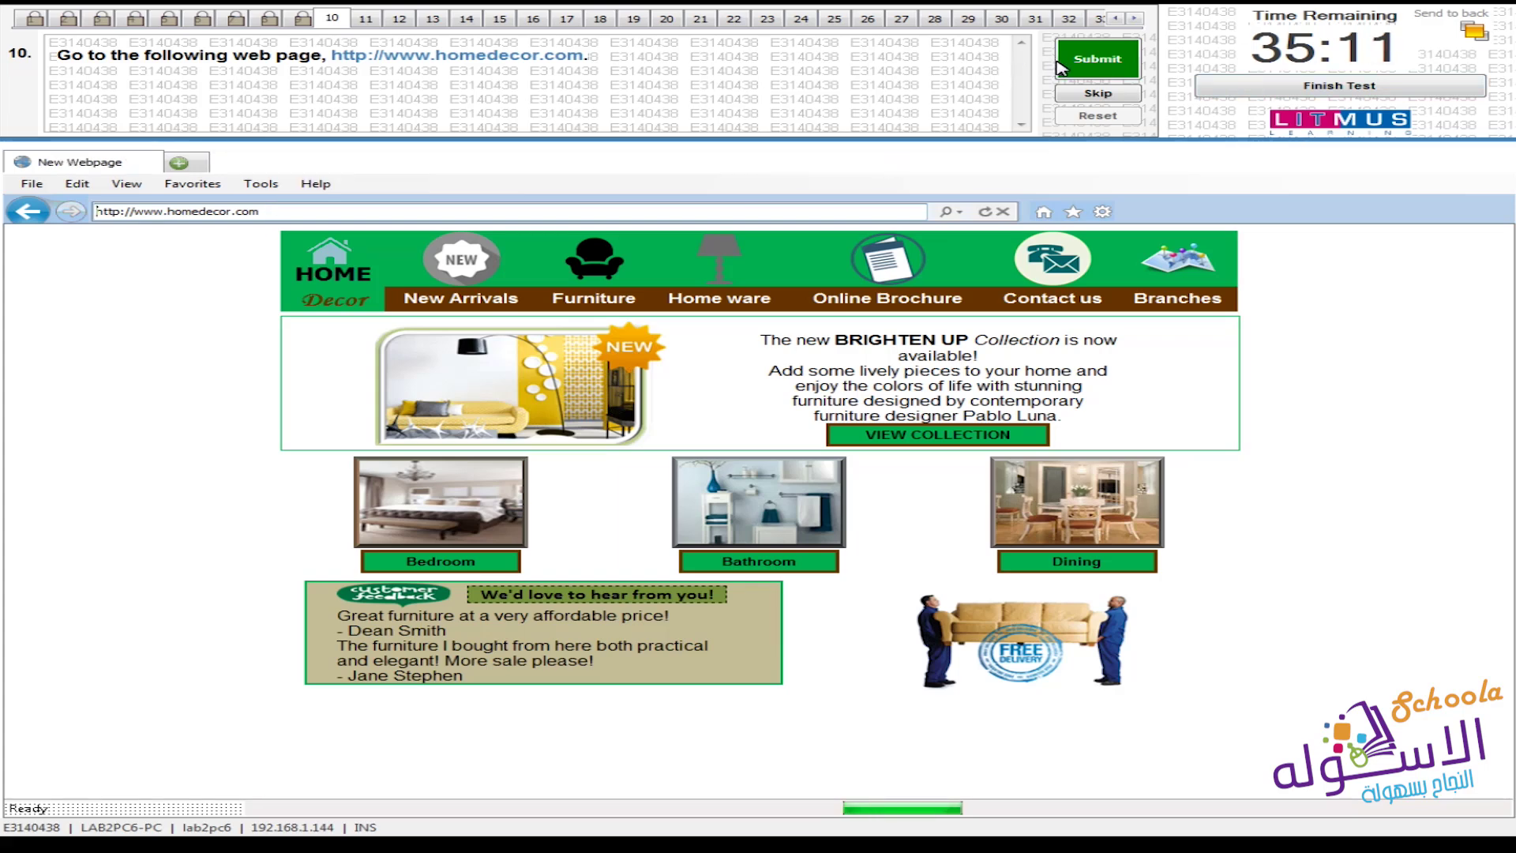
pyautogui.click(1090, 65)
pyautogui.click(843, 477)
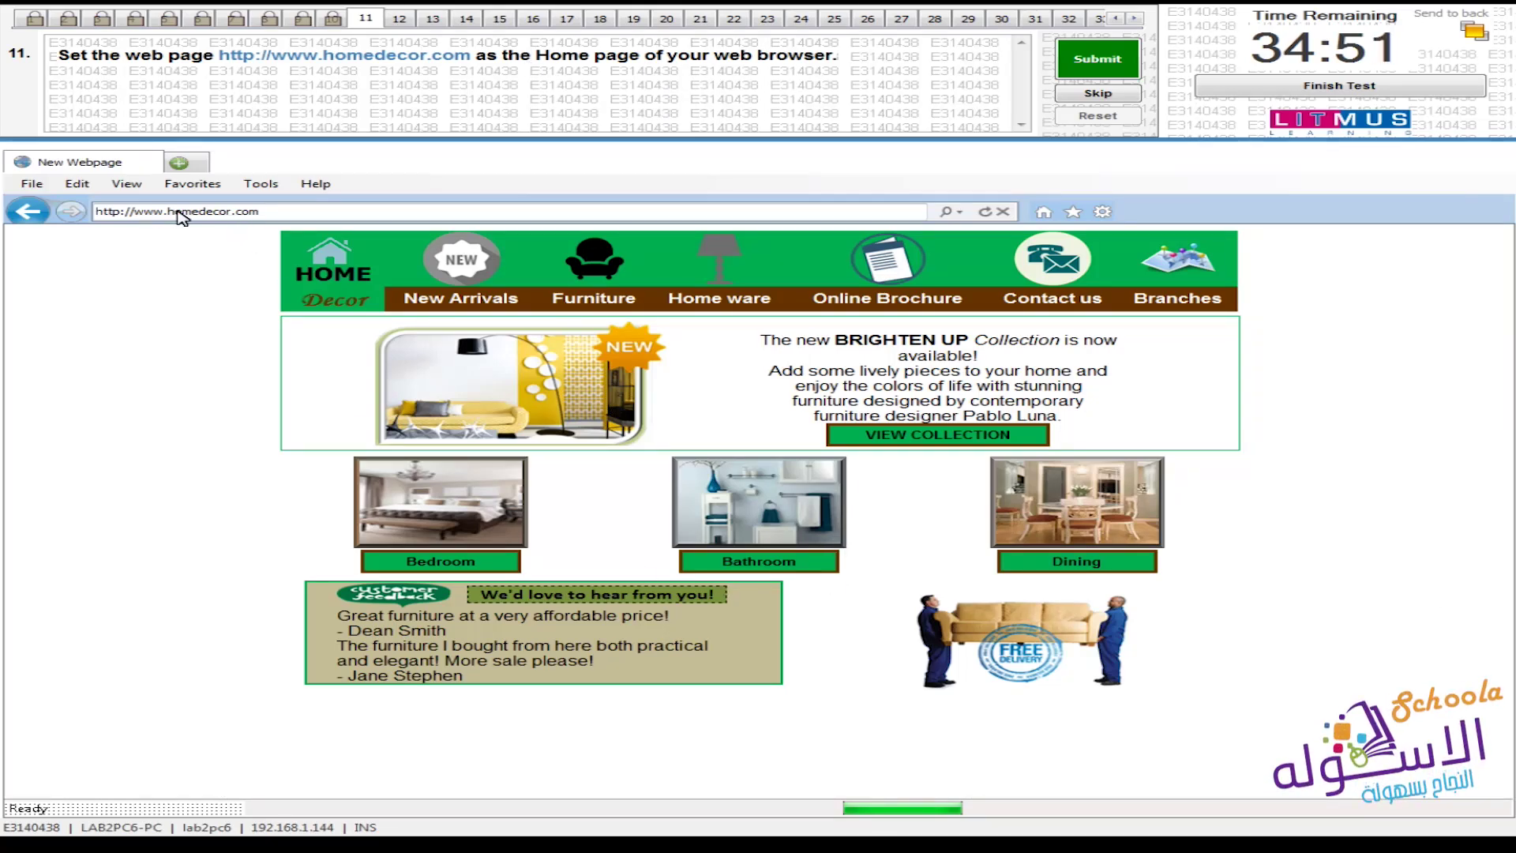
pyautogui.click(251, 187)
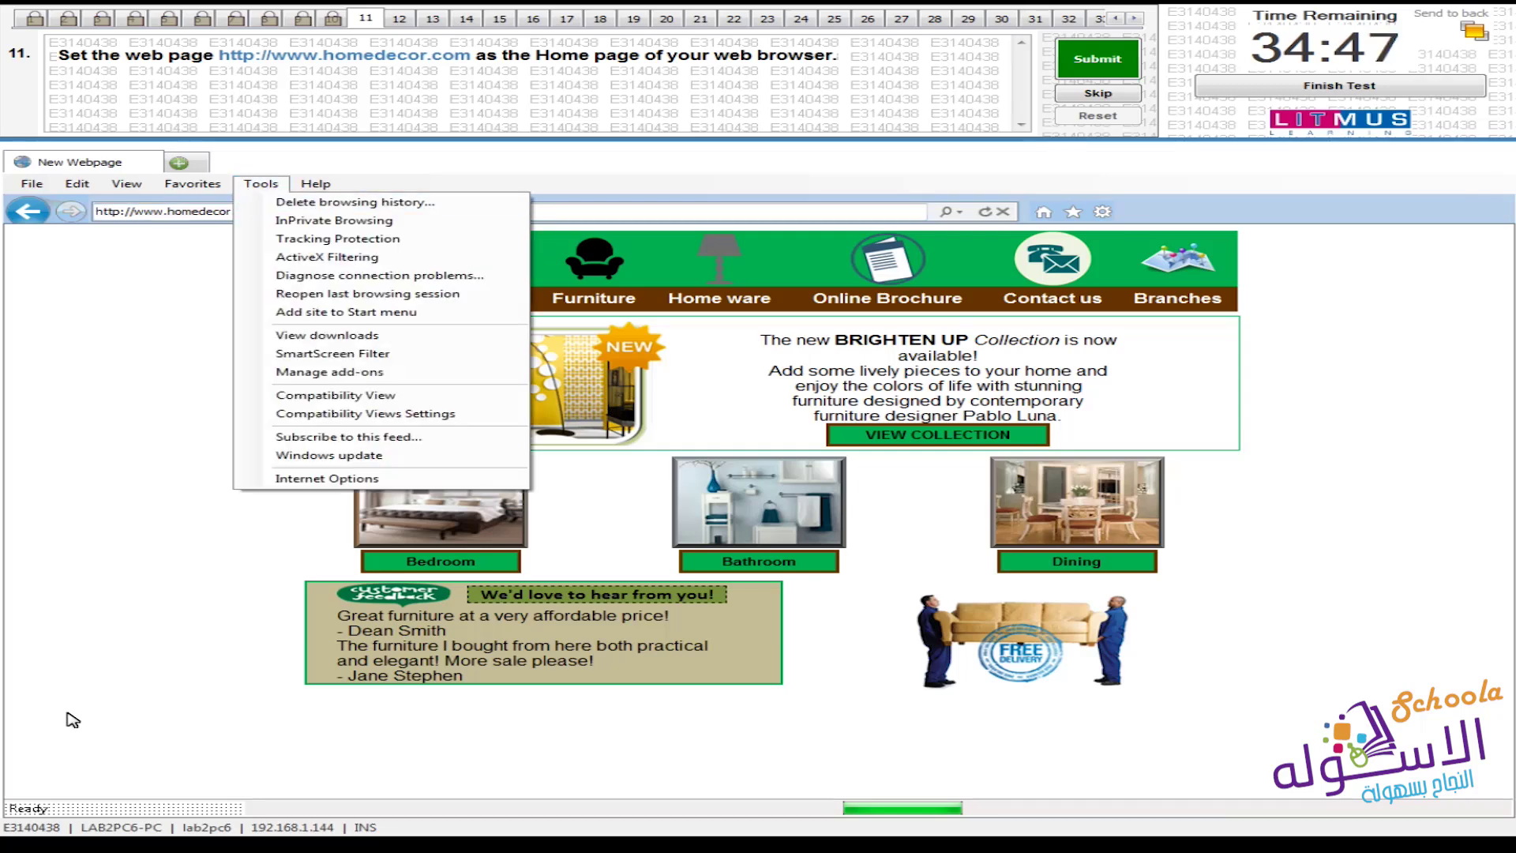
pyautogui.click(452, 480)
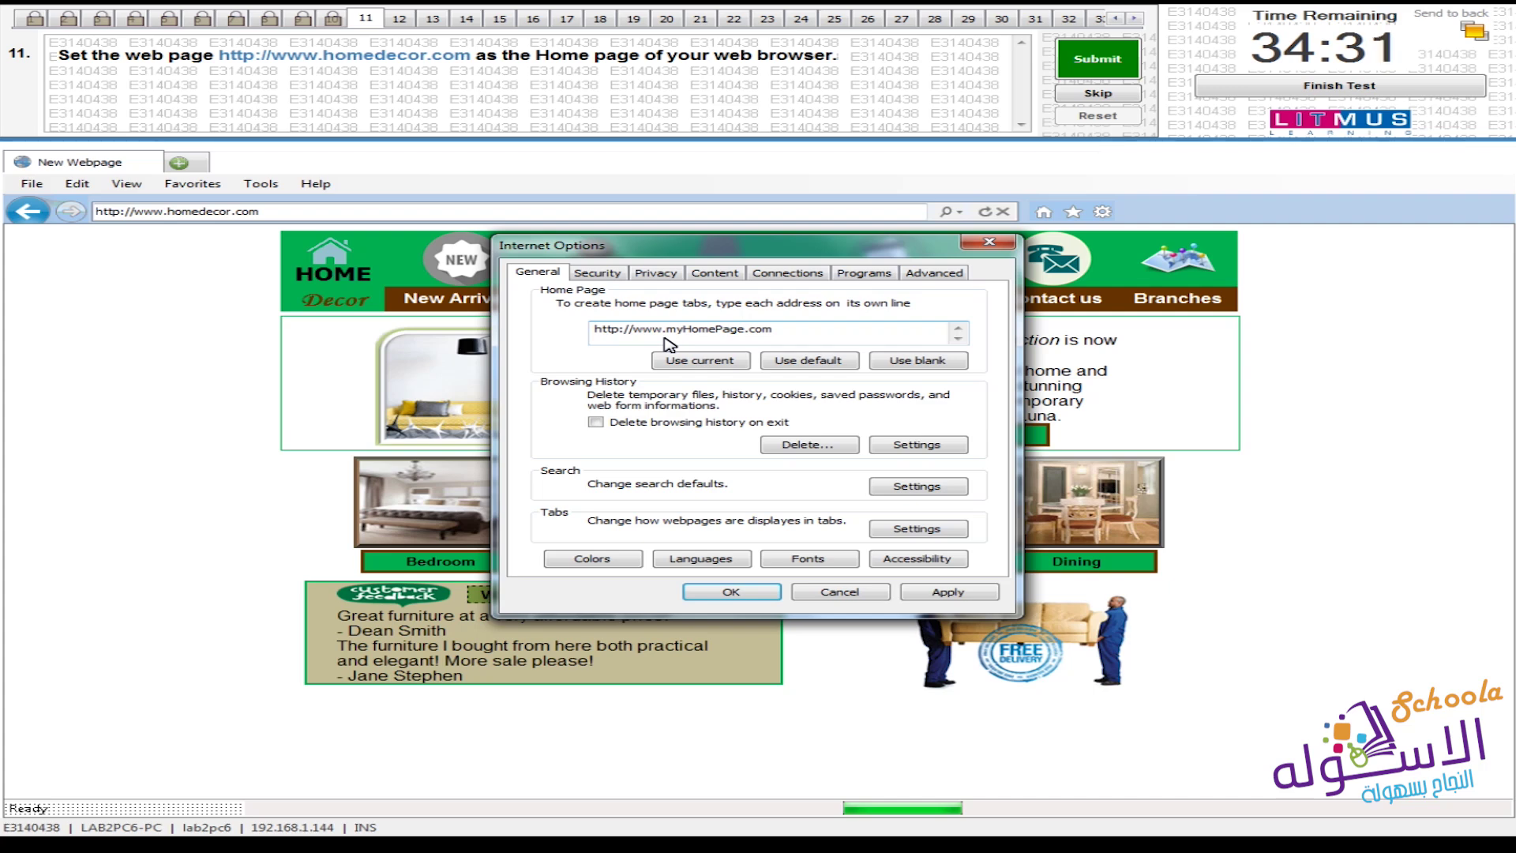
pyautogui.click(698, 364)
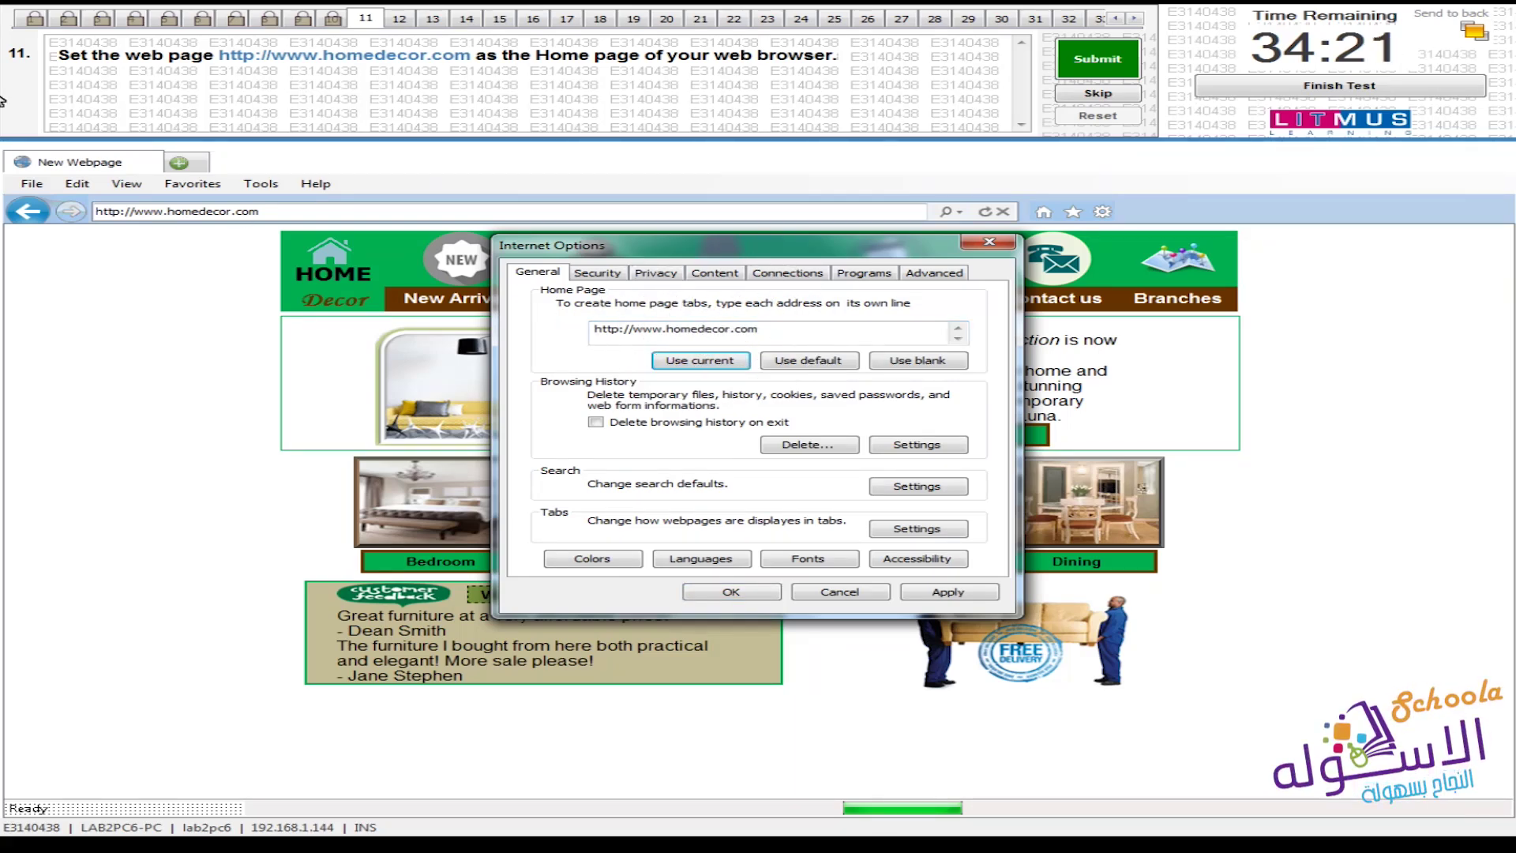
pyautogui.click(245, 211)
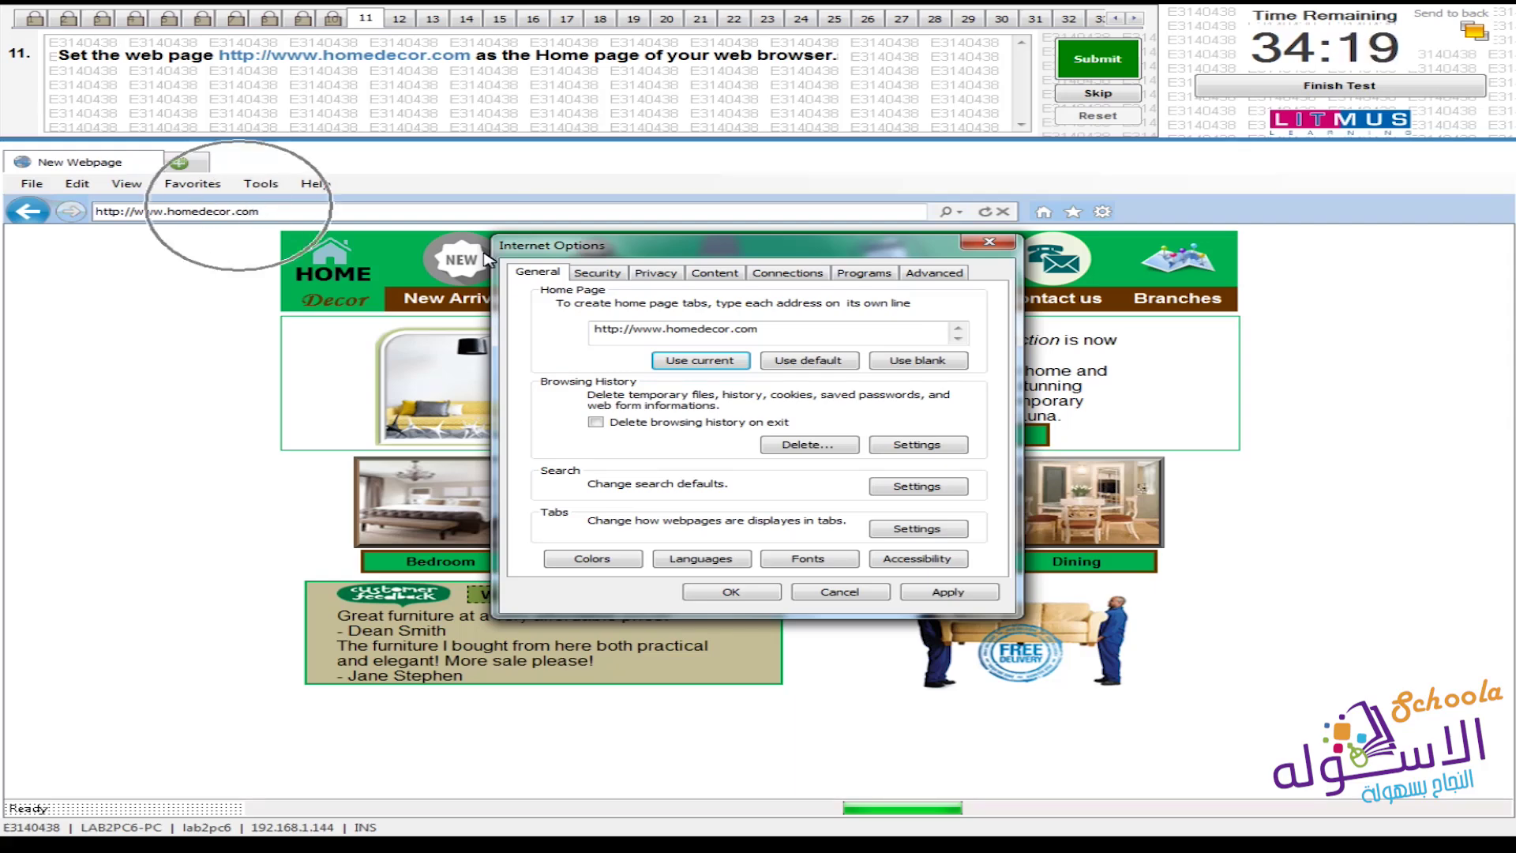
pyautogui.click(786, 341)
pyautogui.click(780, 337)
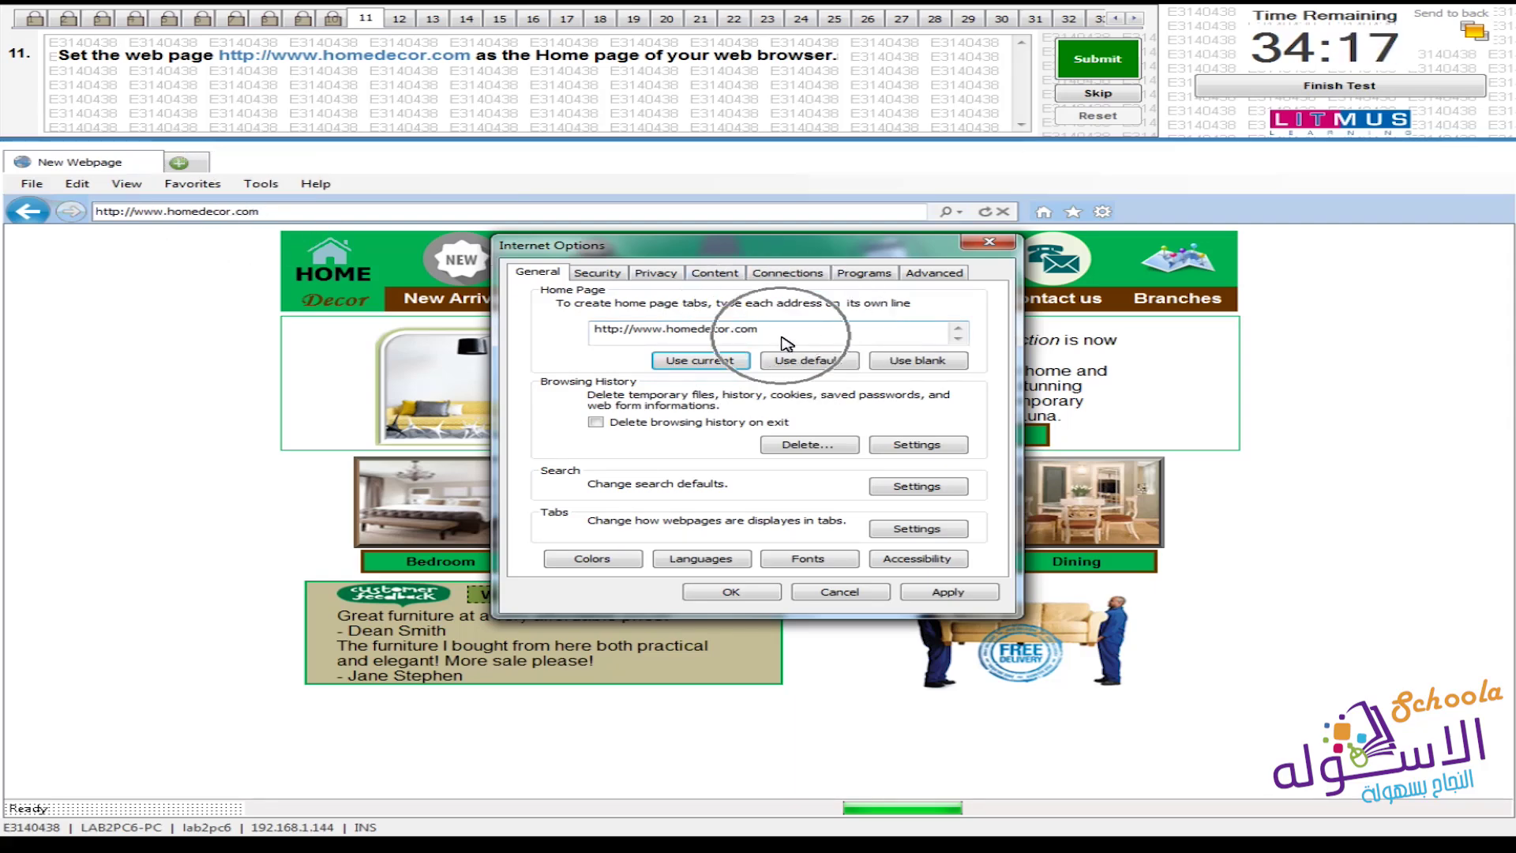
pyautogui.click(758, 597)
pyautogui.click(1098, 59)
pyautogui.click(866, 478)
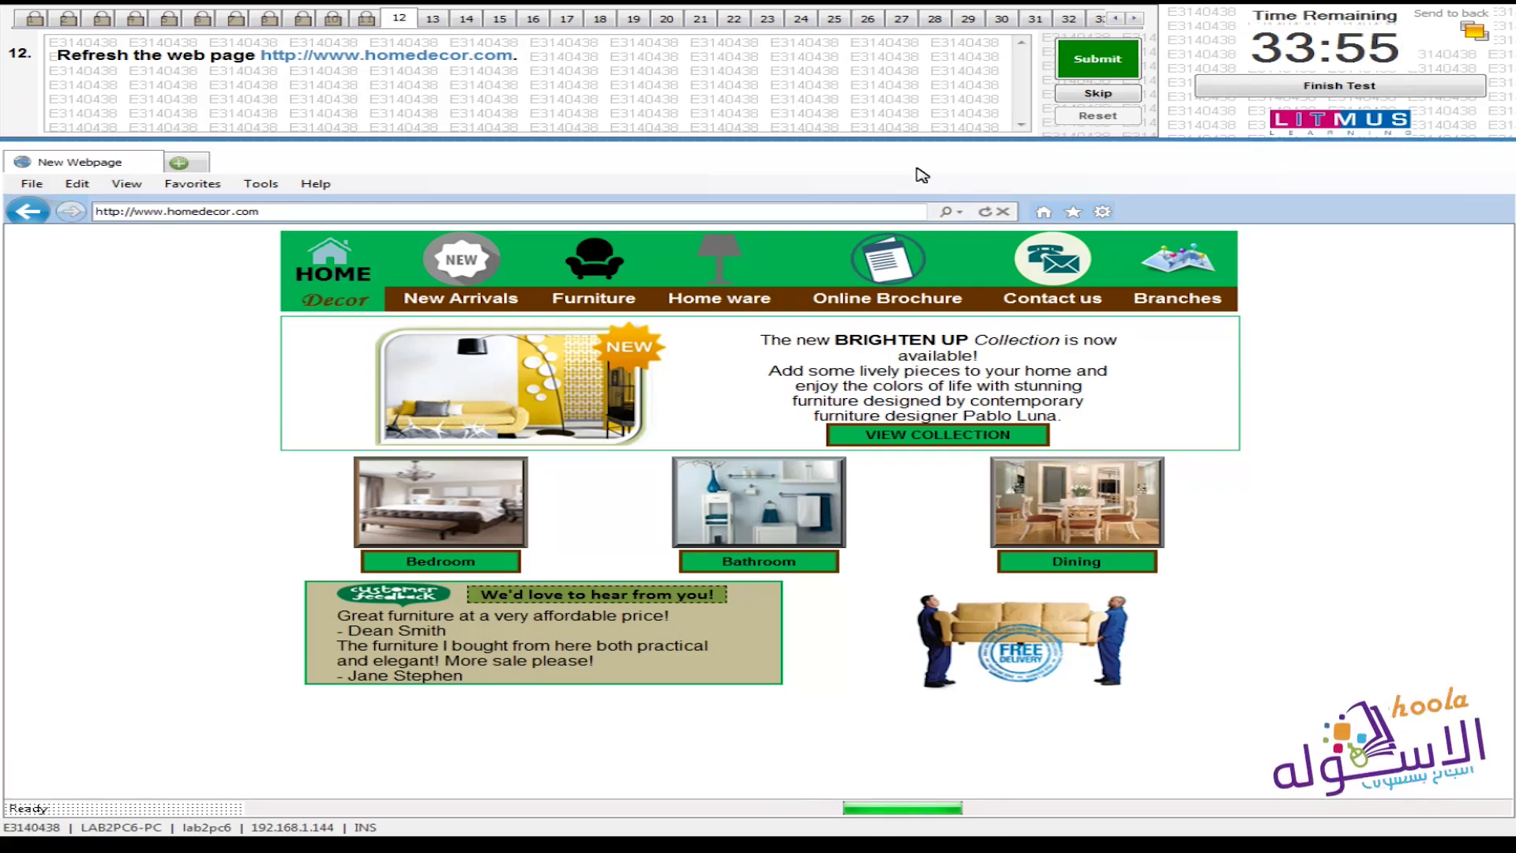
# Refresh the homedecor.com page and submit it as question 12's answer
pyautogui.click(985, 212)
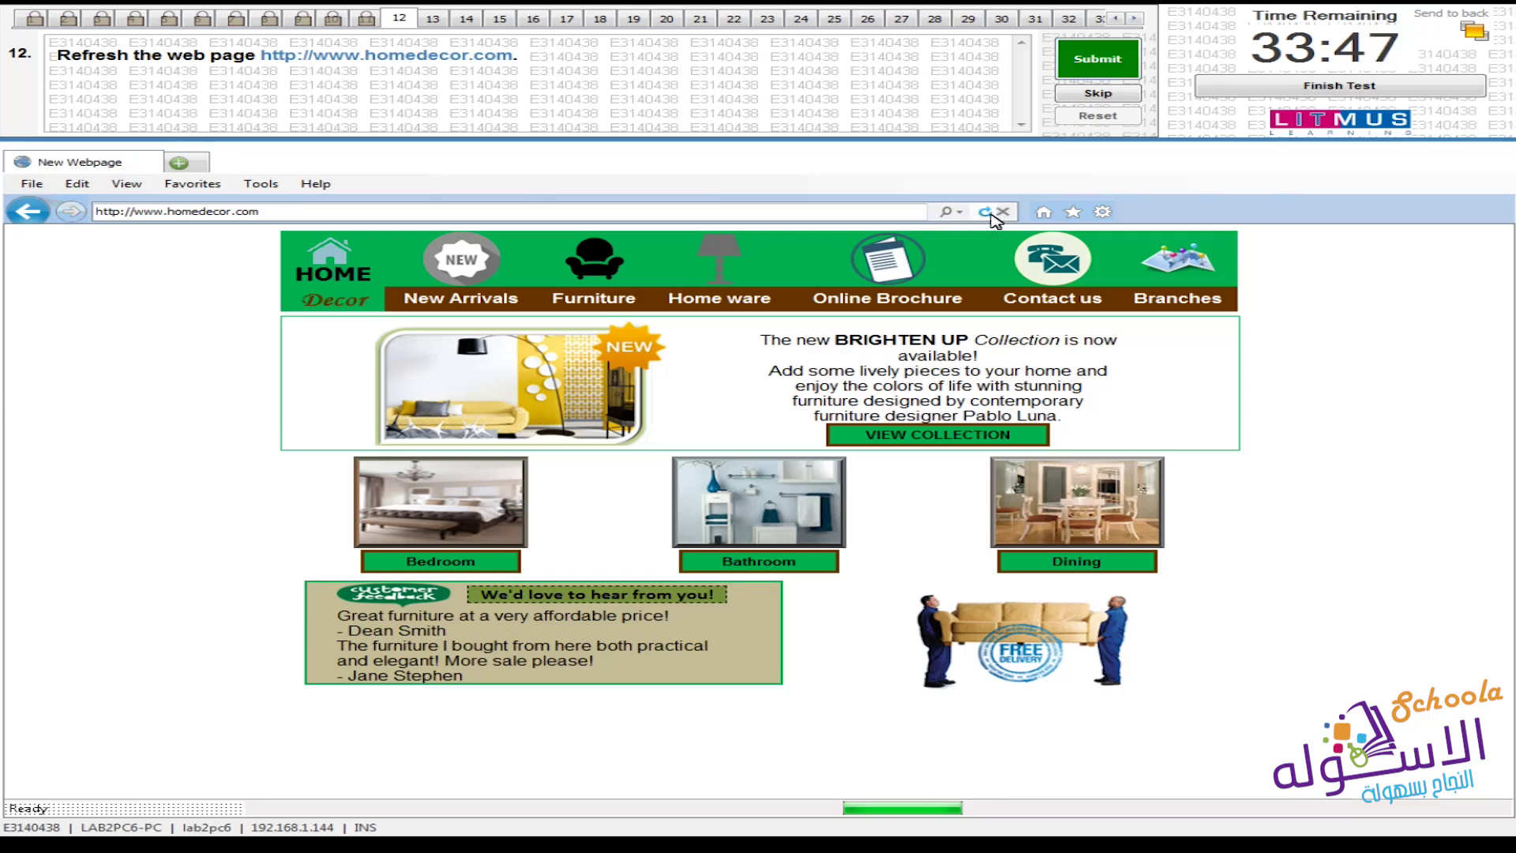
pyautogui.click(1113, 59)
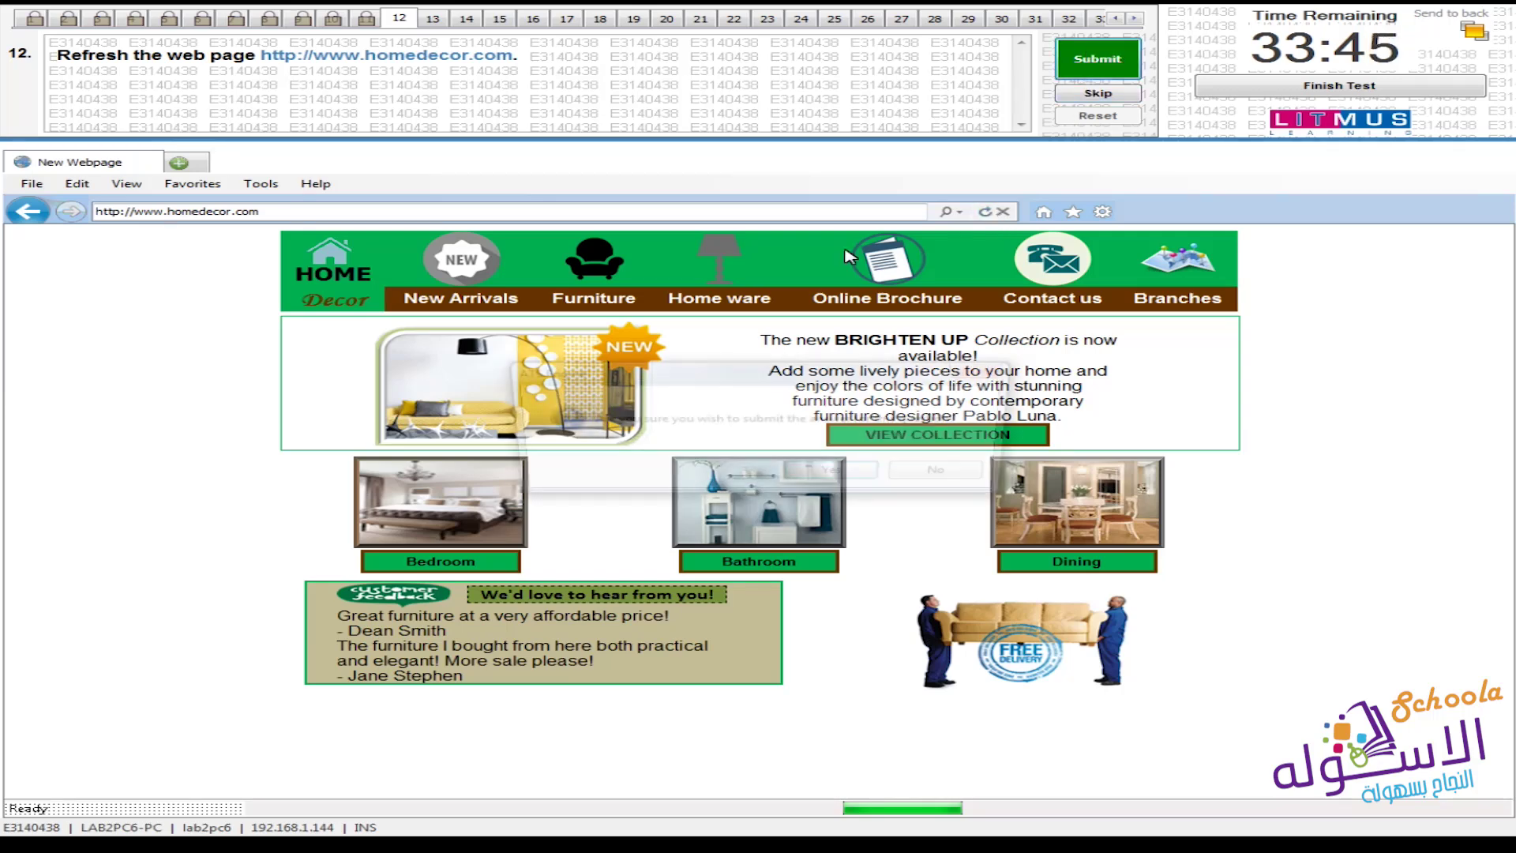
pyautogui.click(818, 482)
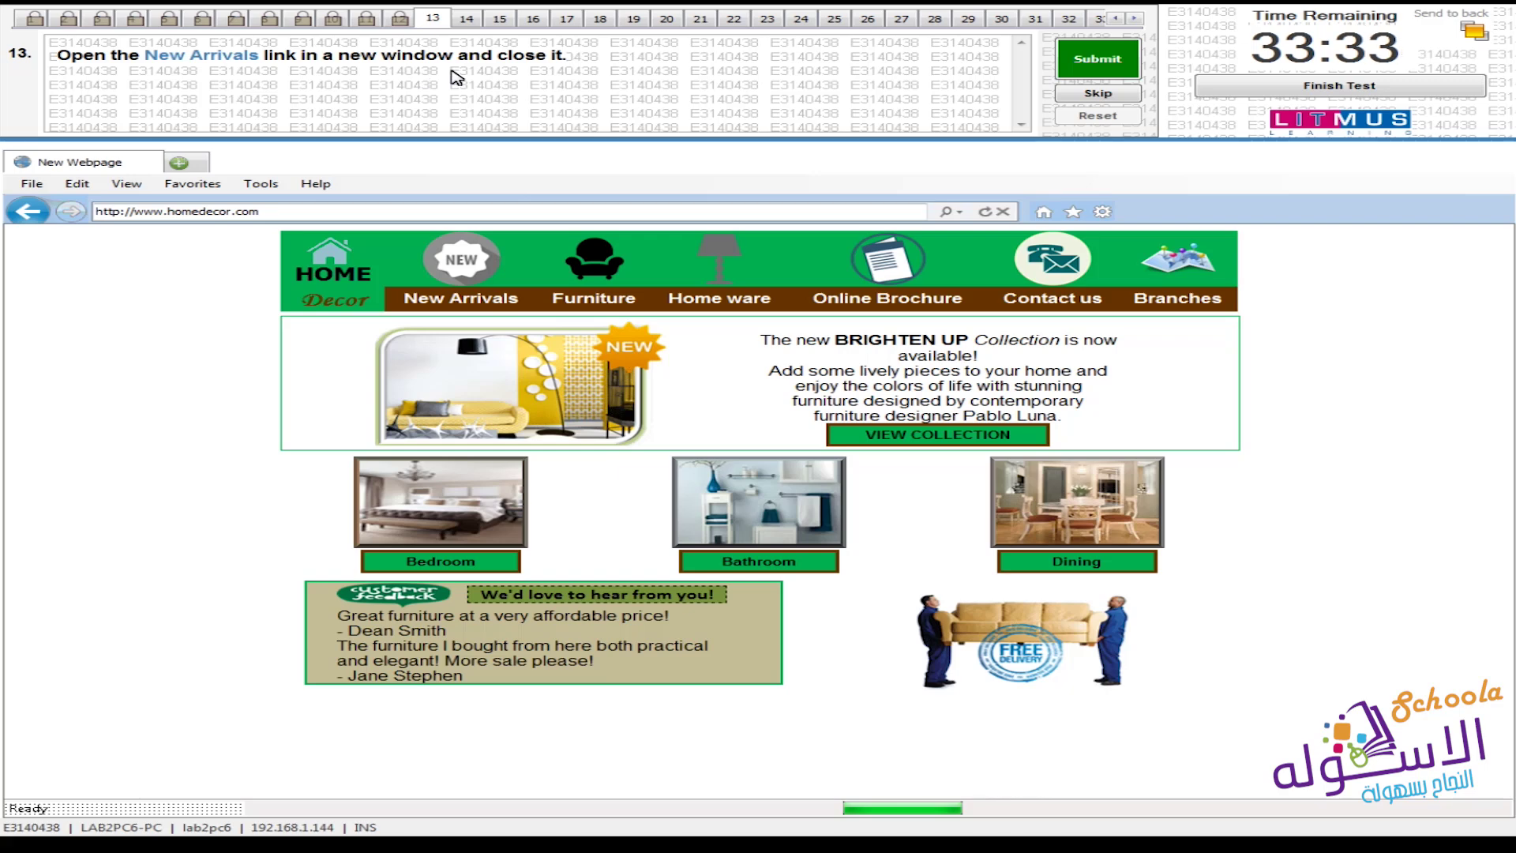
# Open the New Arrivals link in a new window, close it, and submit question 13
pyautogui.click(464, 304)
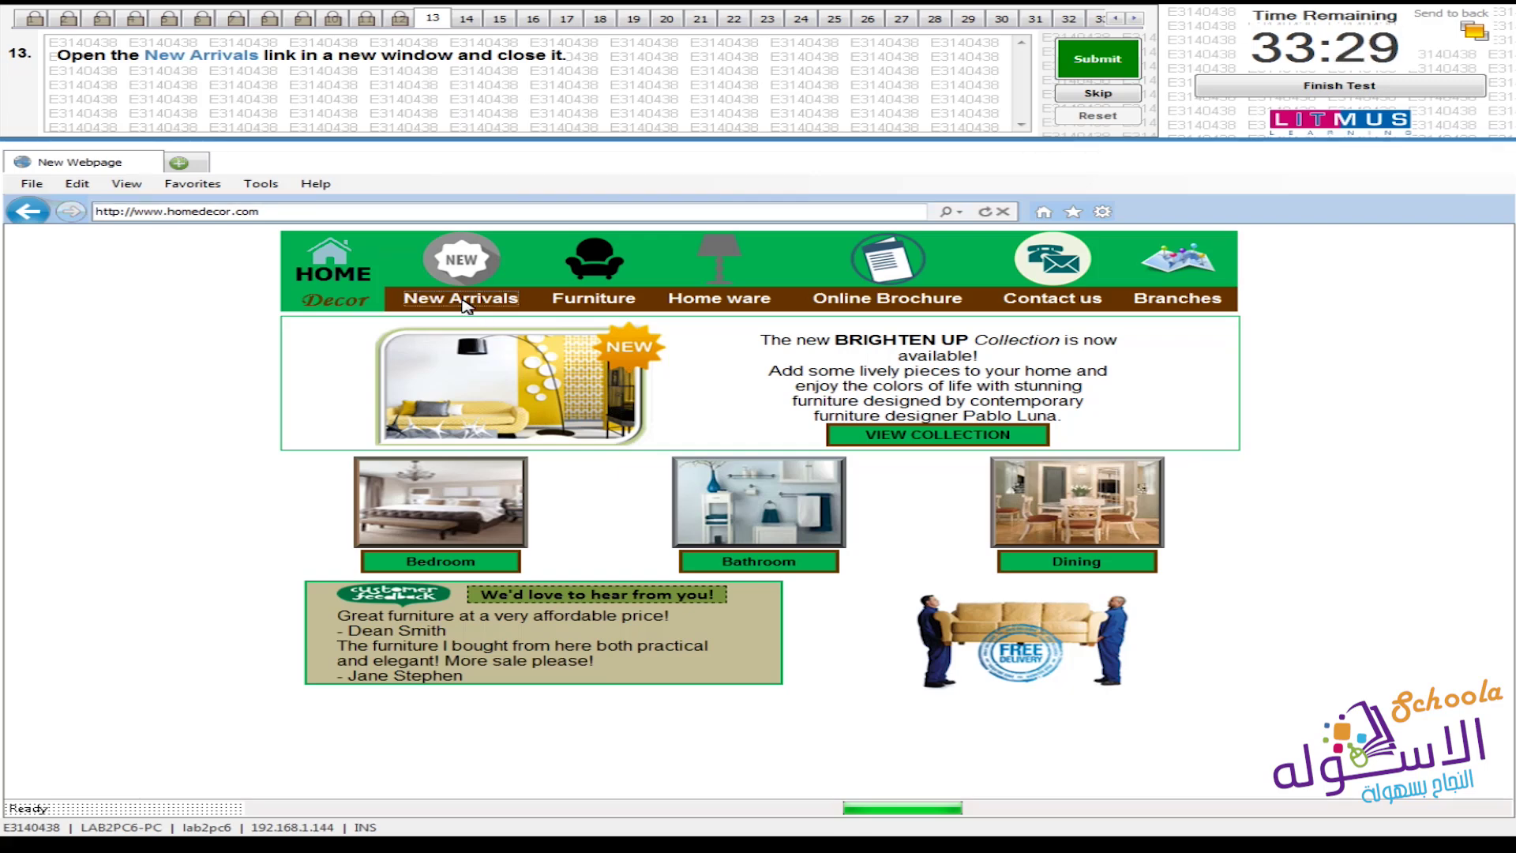
pyautogui.rightClick(462, 299)
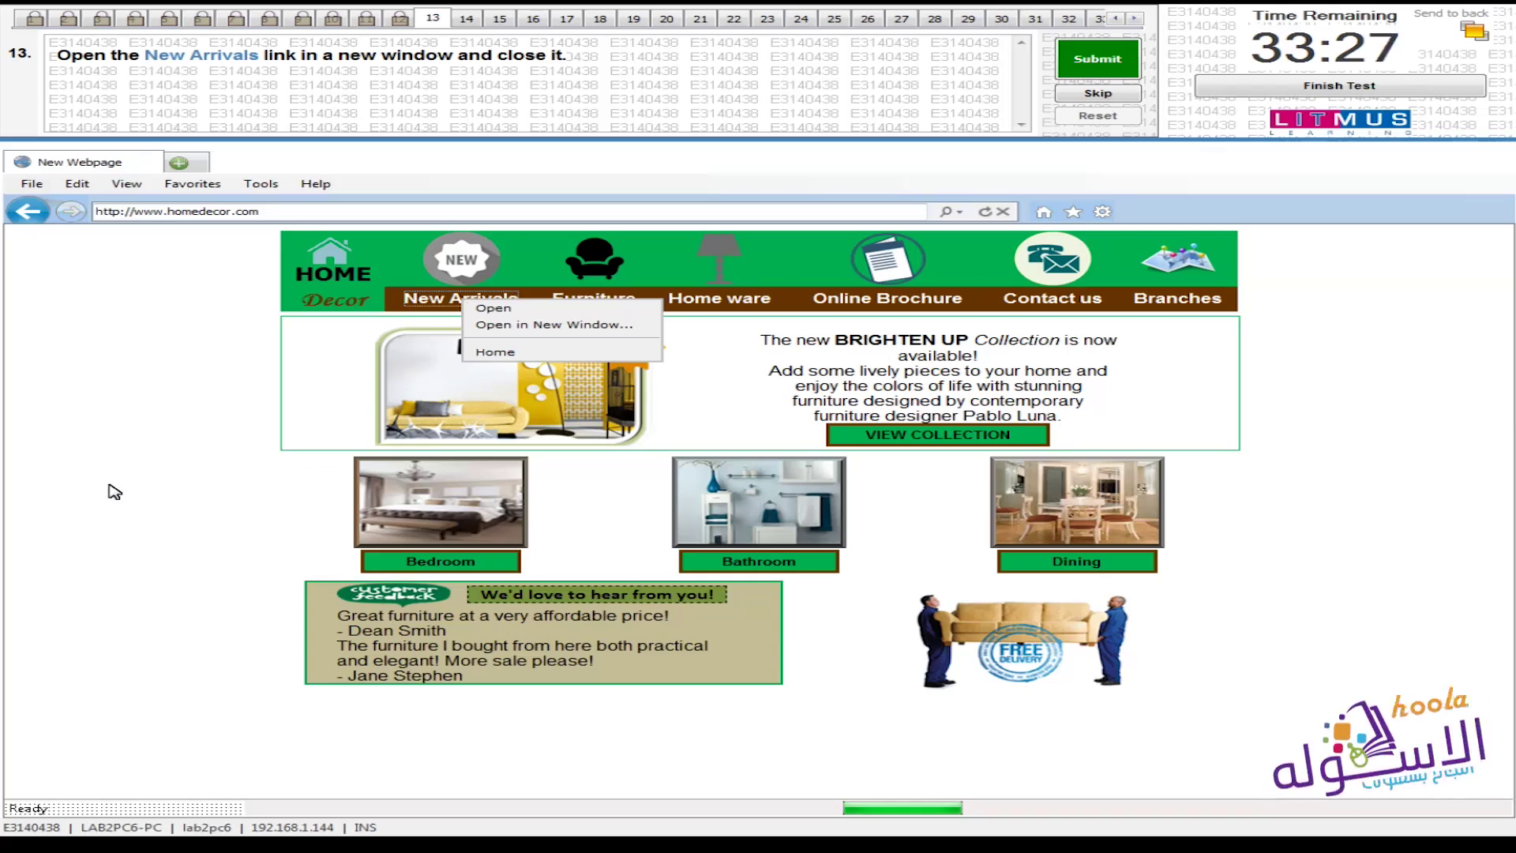
pyautogui.click(624, 326)
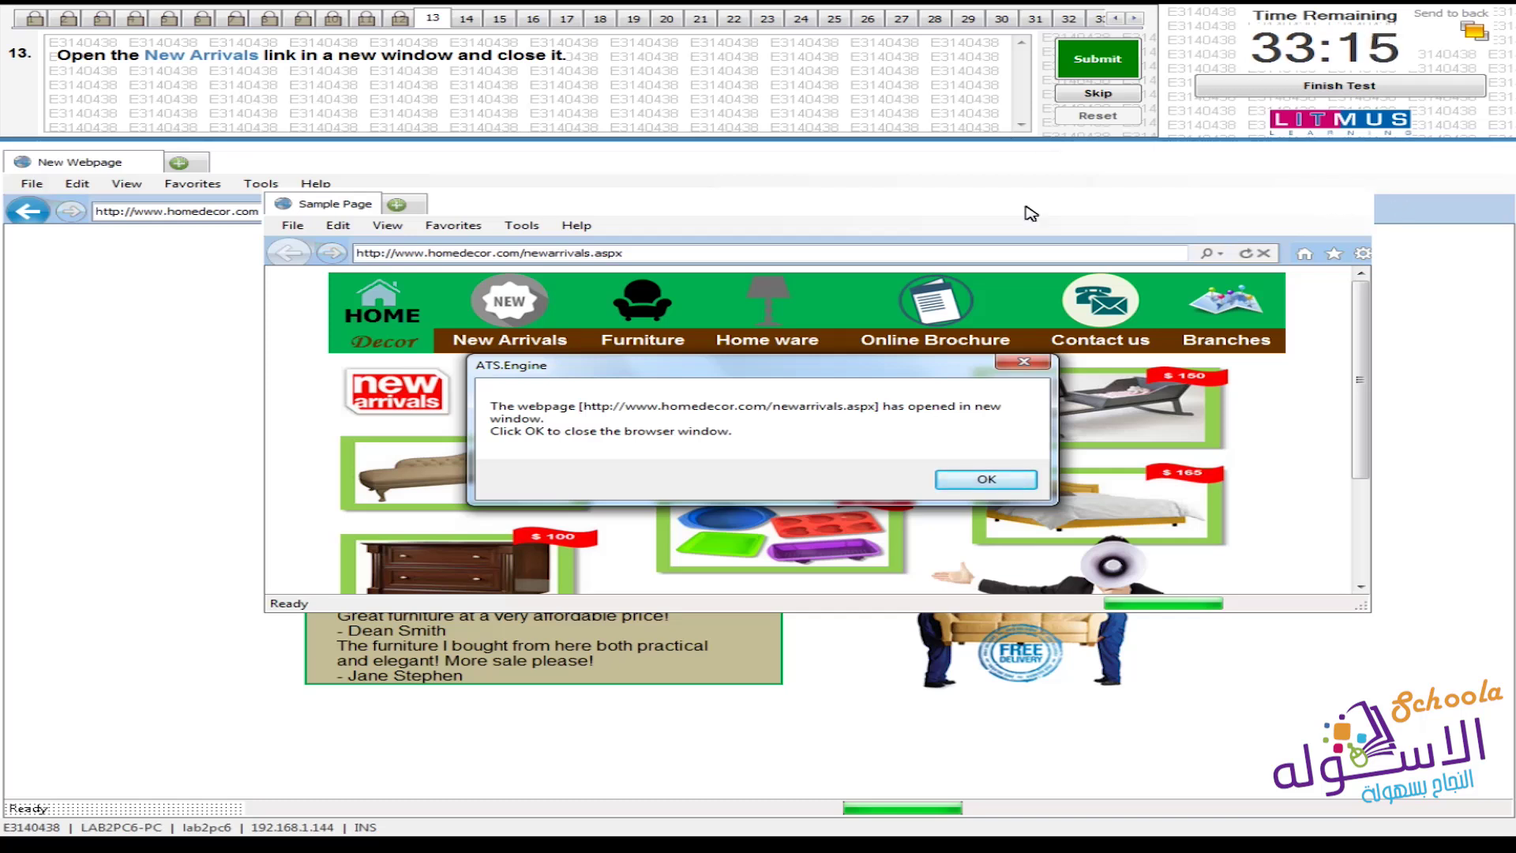
pyautogui.click(293, 230)
pyautogui.click(987, 479)
pyautogui.click(1097, 58)
pyautogui.click(838, 475)
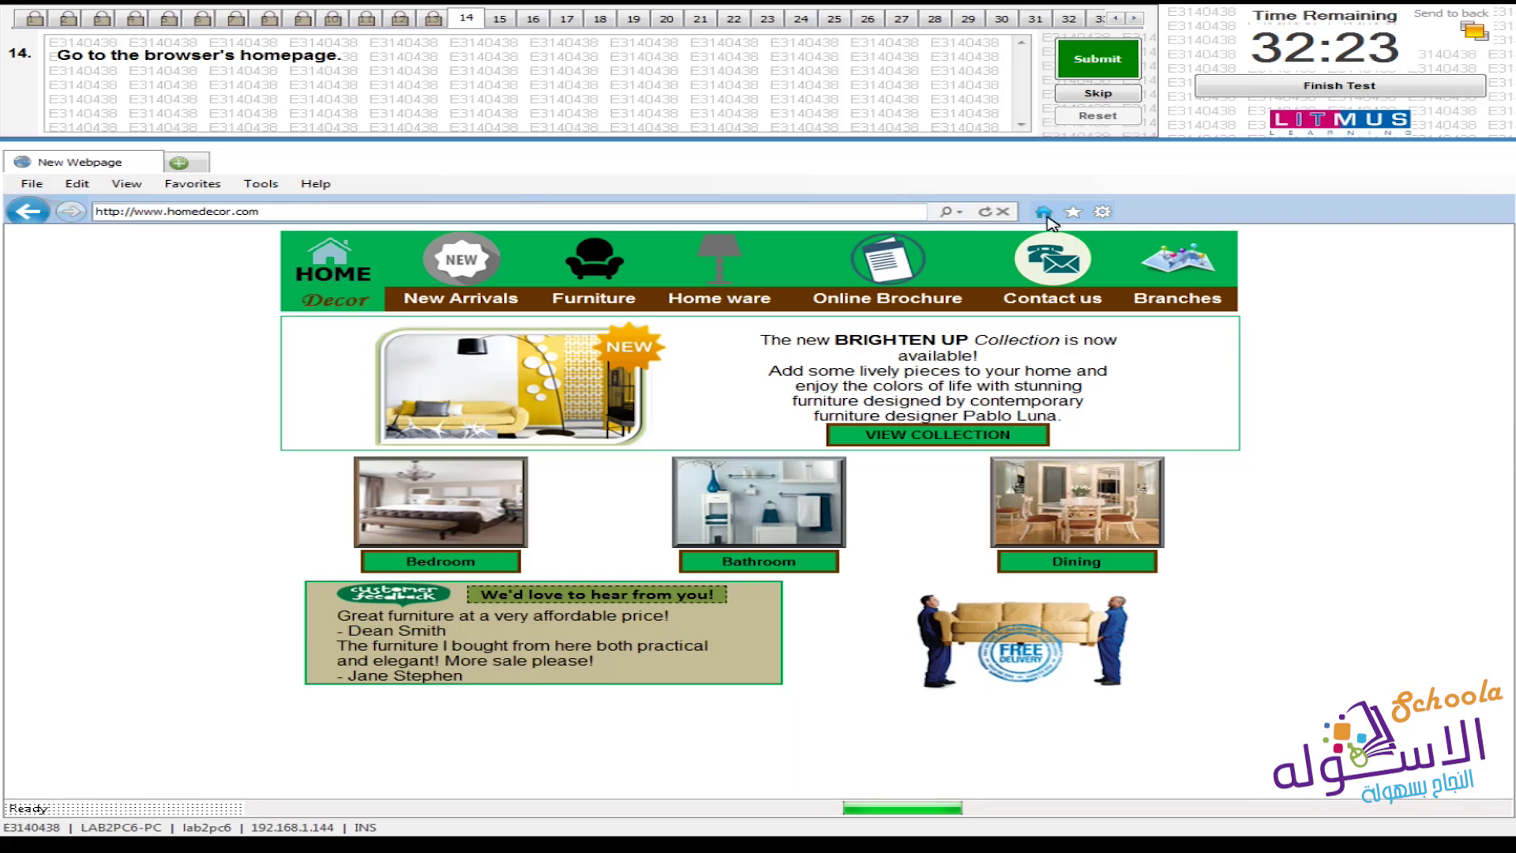
# Go to My Home Page with the toolbar Home icon and submit question 14
pyautogui.click(1044, 213)
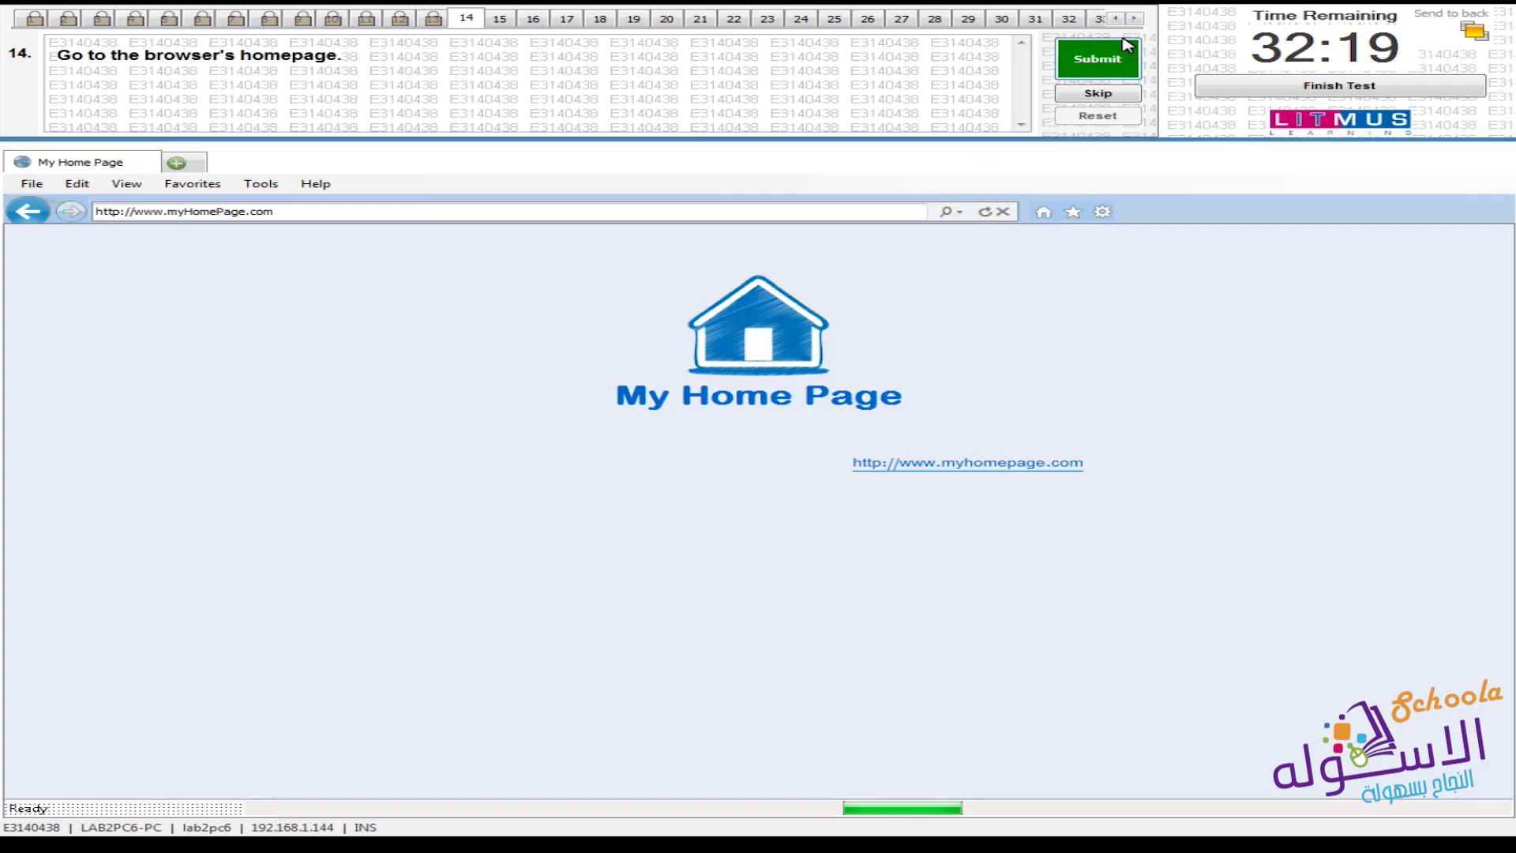
pyautogui.click(1119, 62)
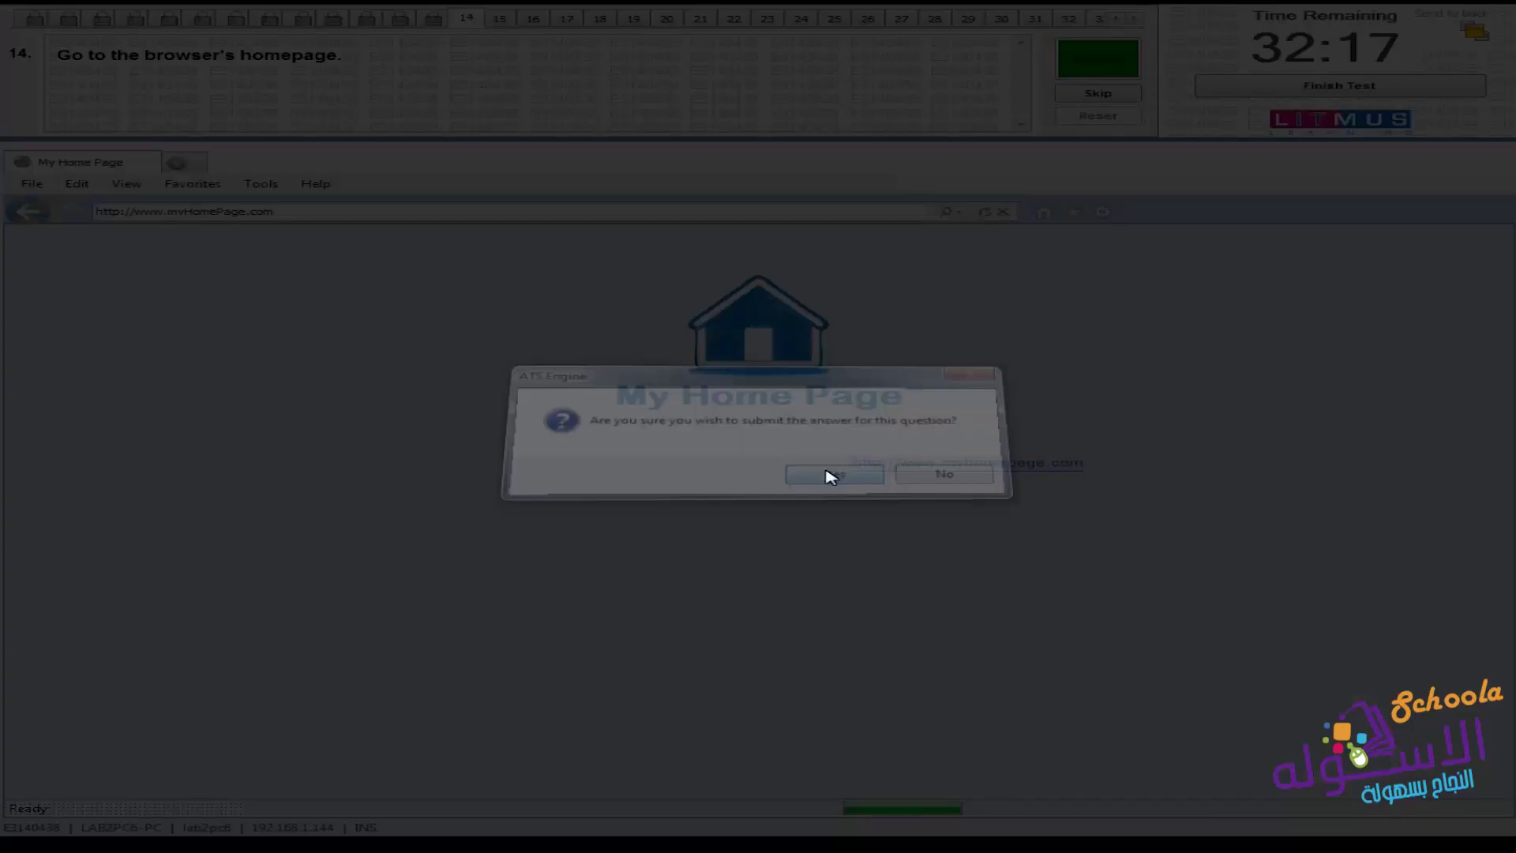
pyautogui.click(831, 474)
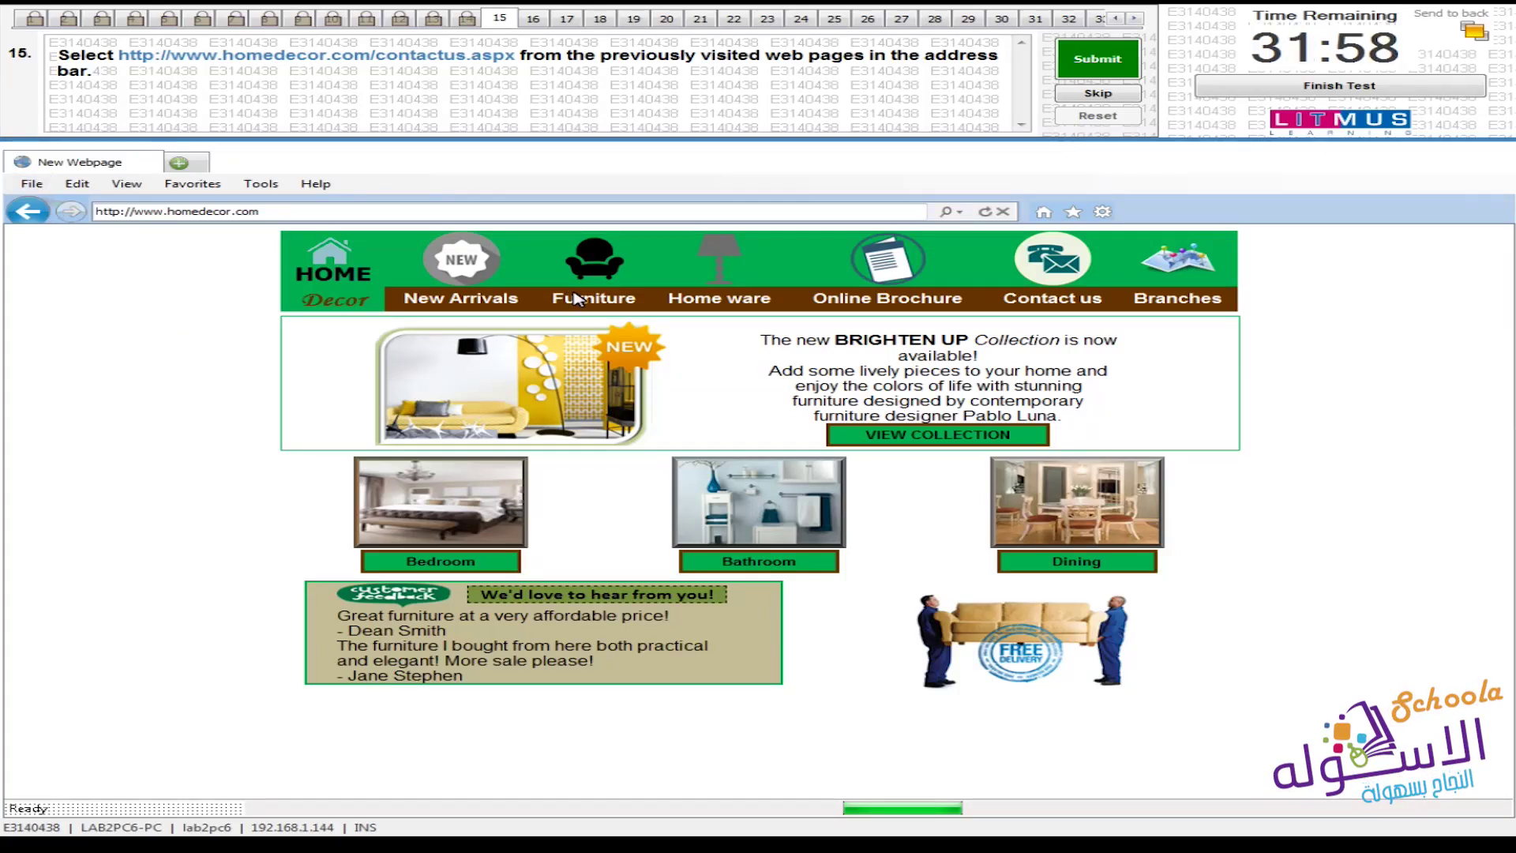
pyautogui.click(956, 217)
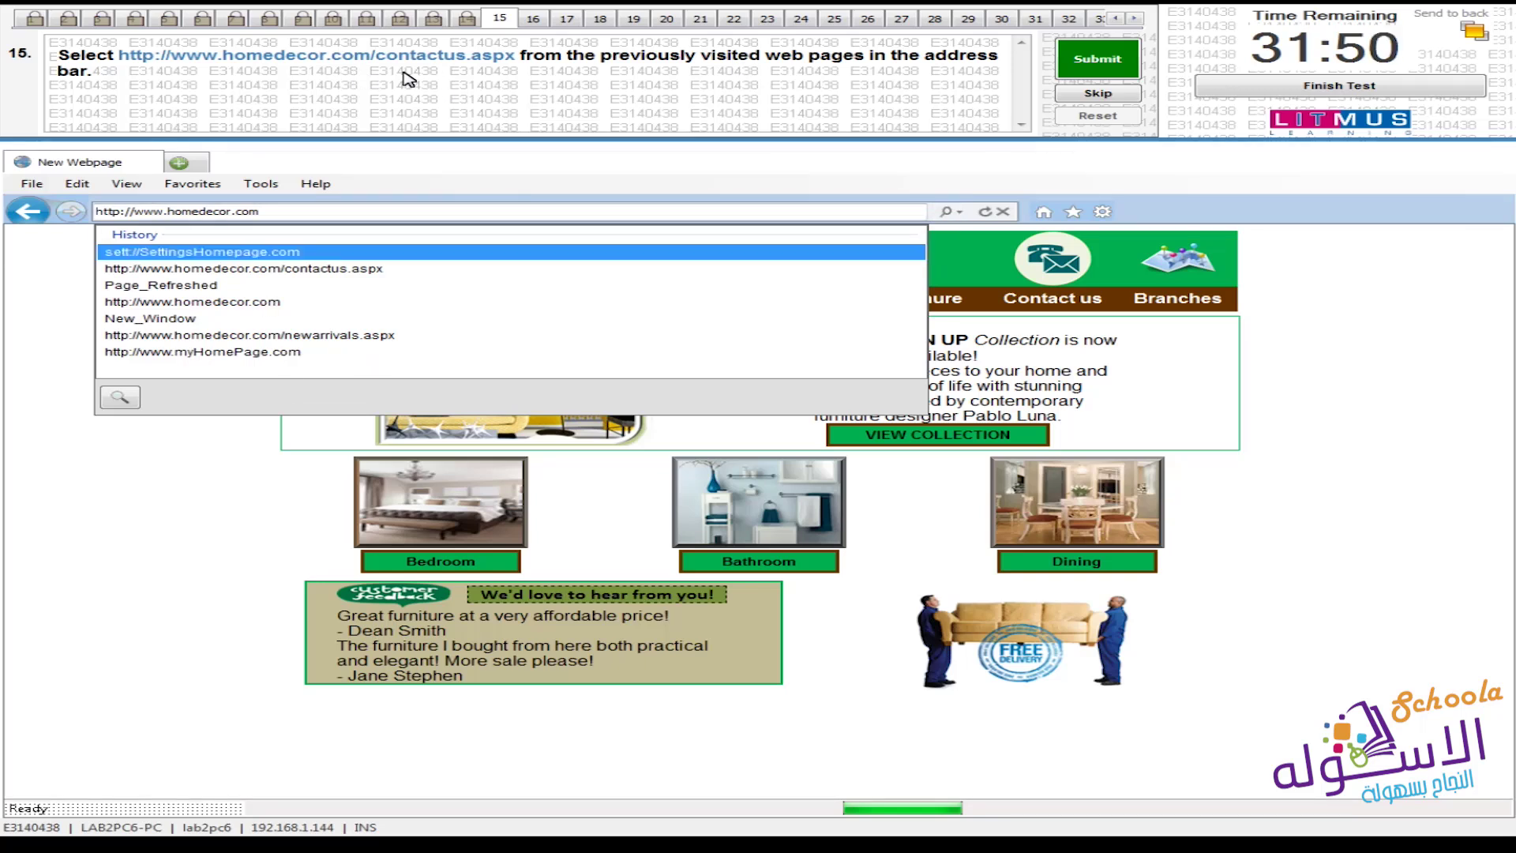
pyautogui.click(396, 272)
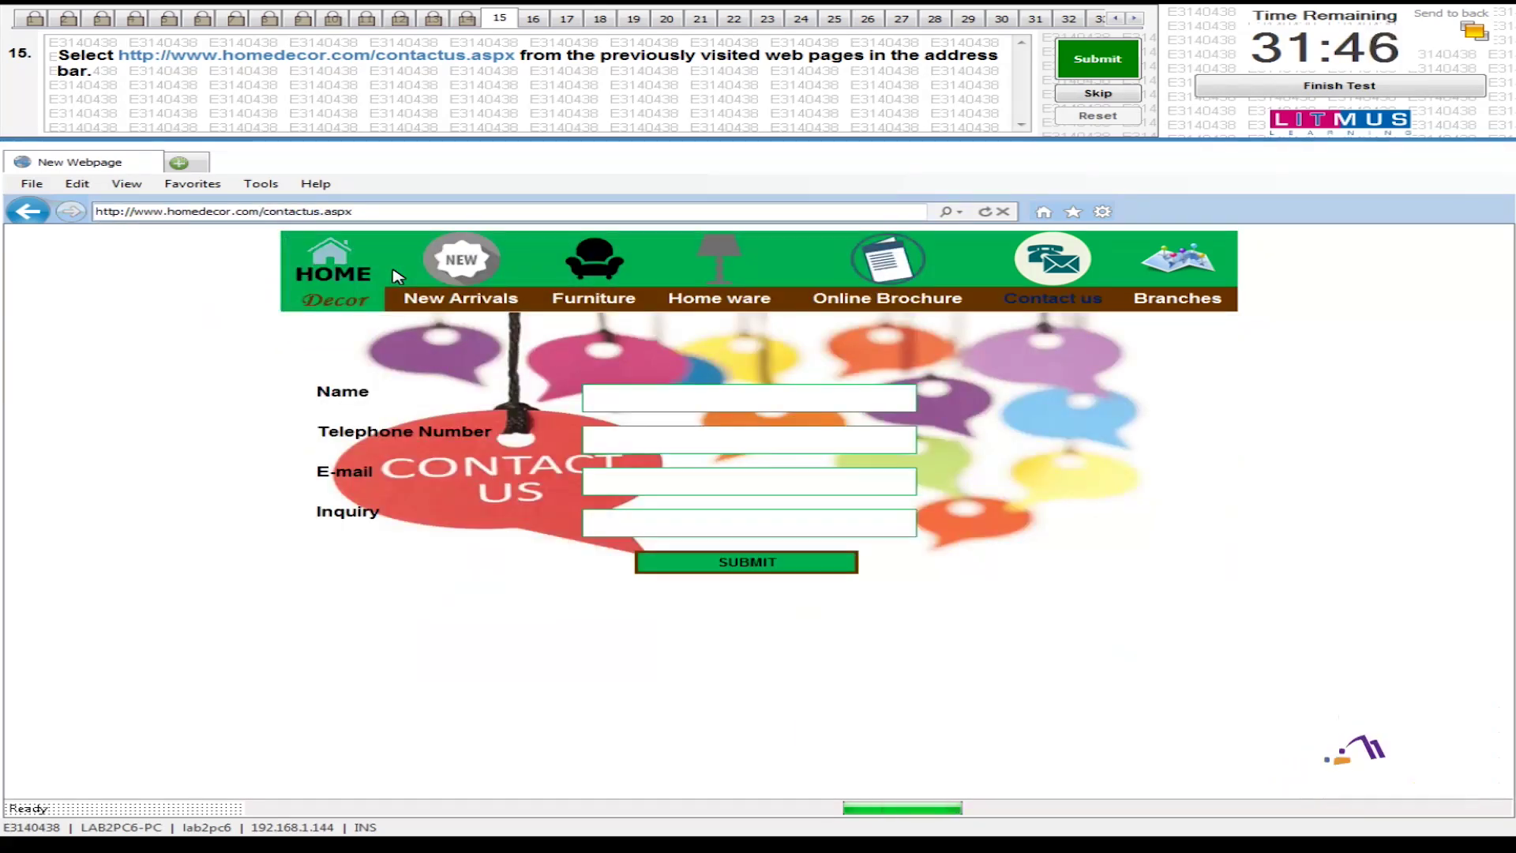
pyautogui.click(1121, 59)
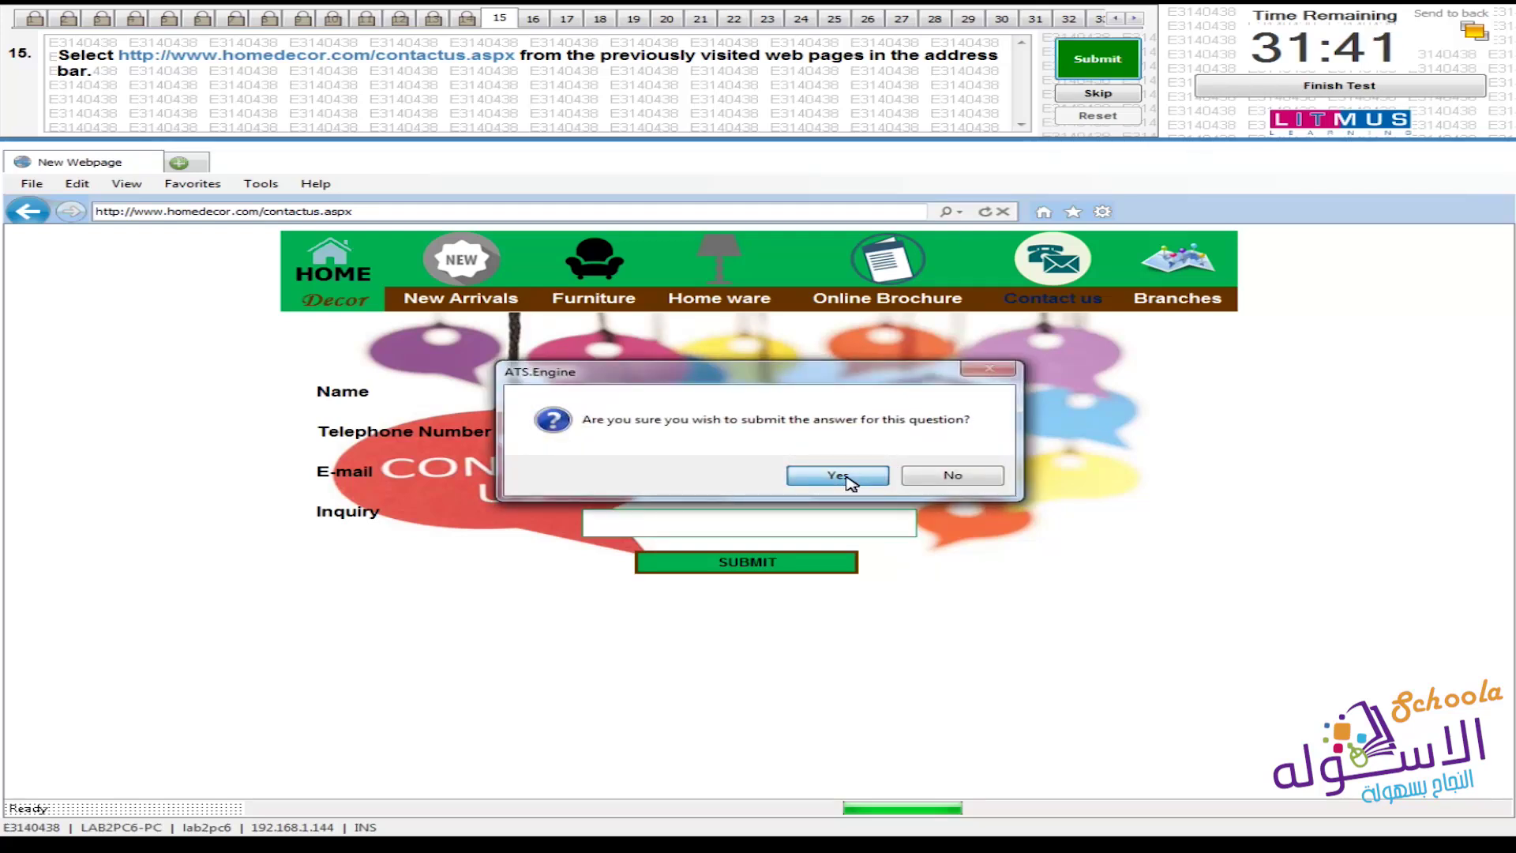
pyautogui.click(847, 476)
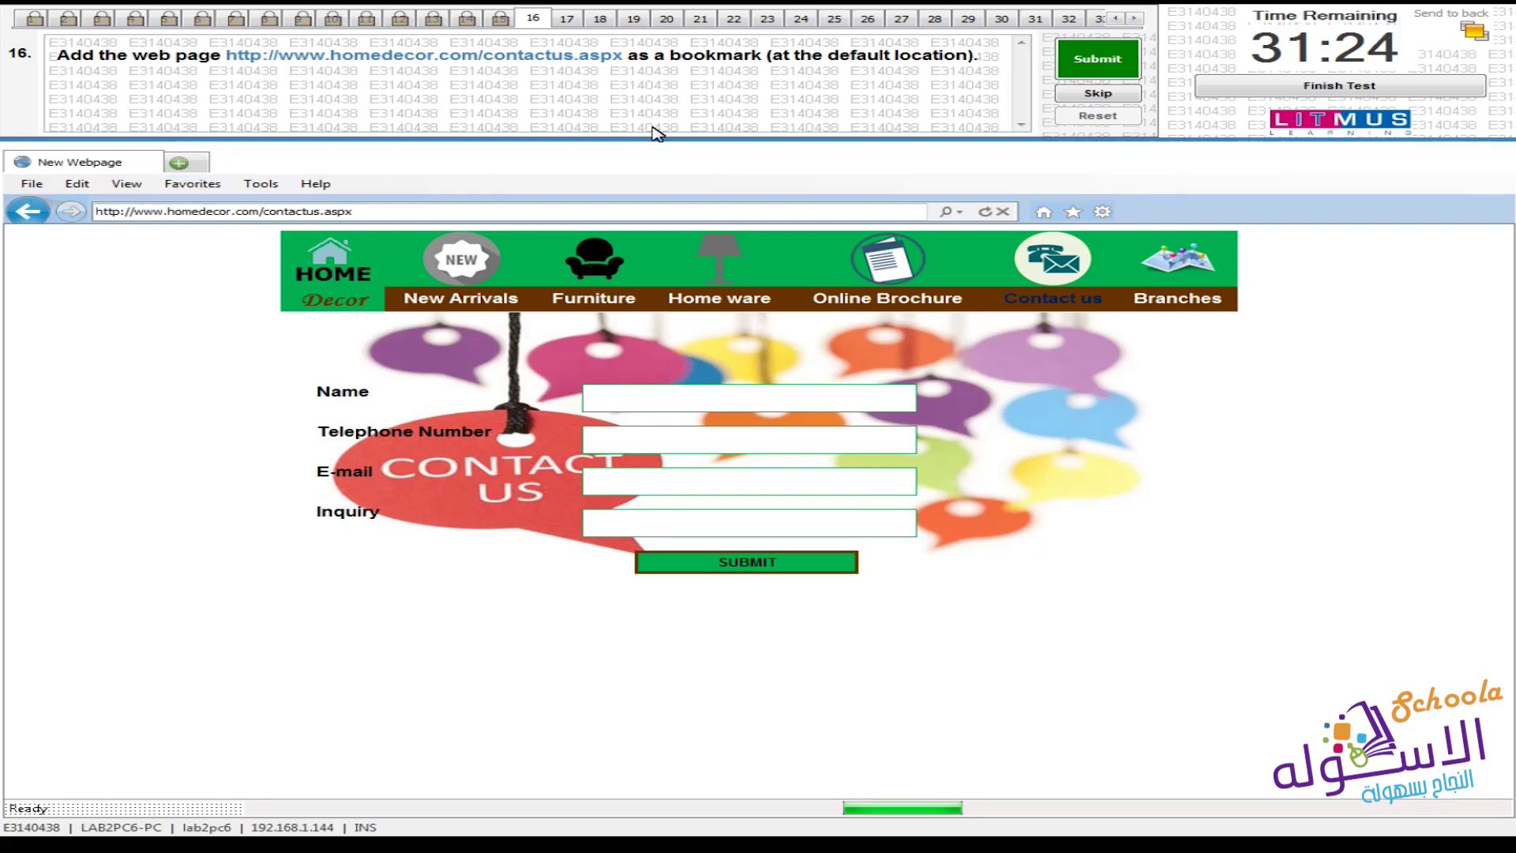
# Add the Contact Us page to Favorites at the default Favorites location
pyautogui.click(194, 184)
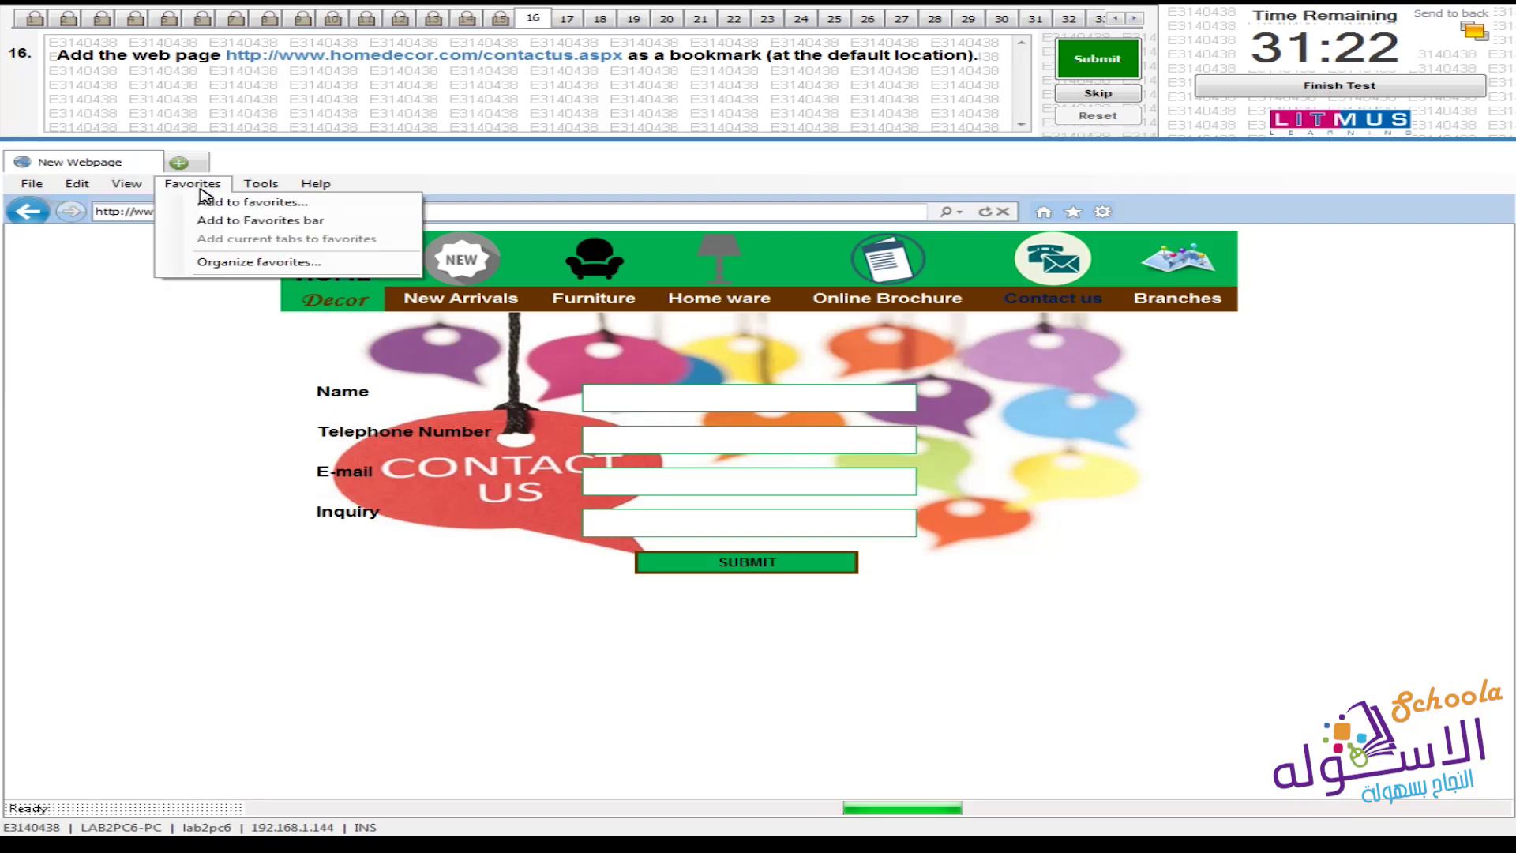
pyautogui.click(283, 203)
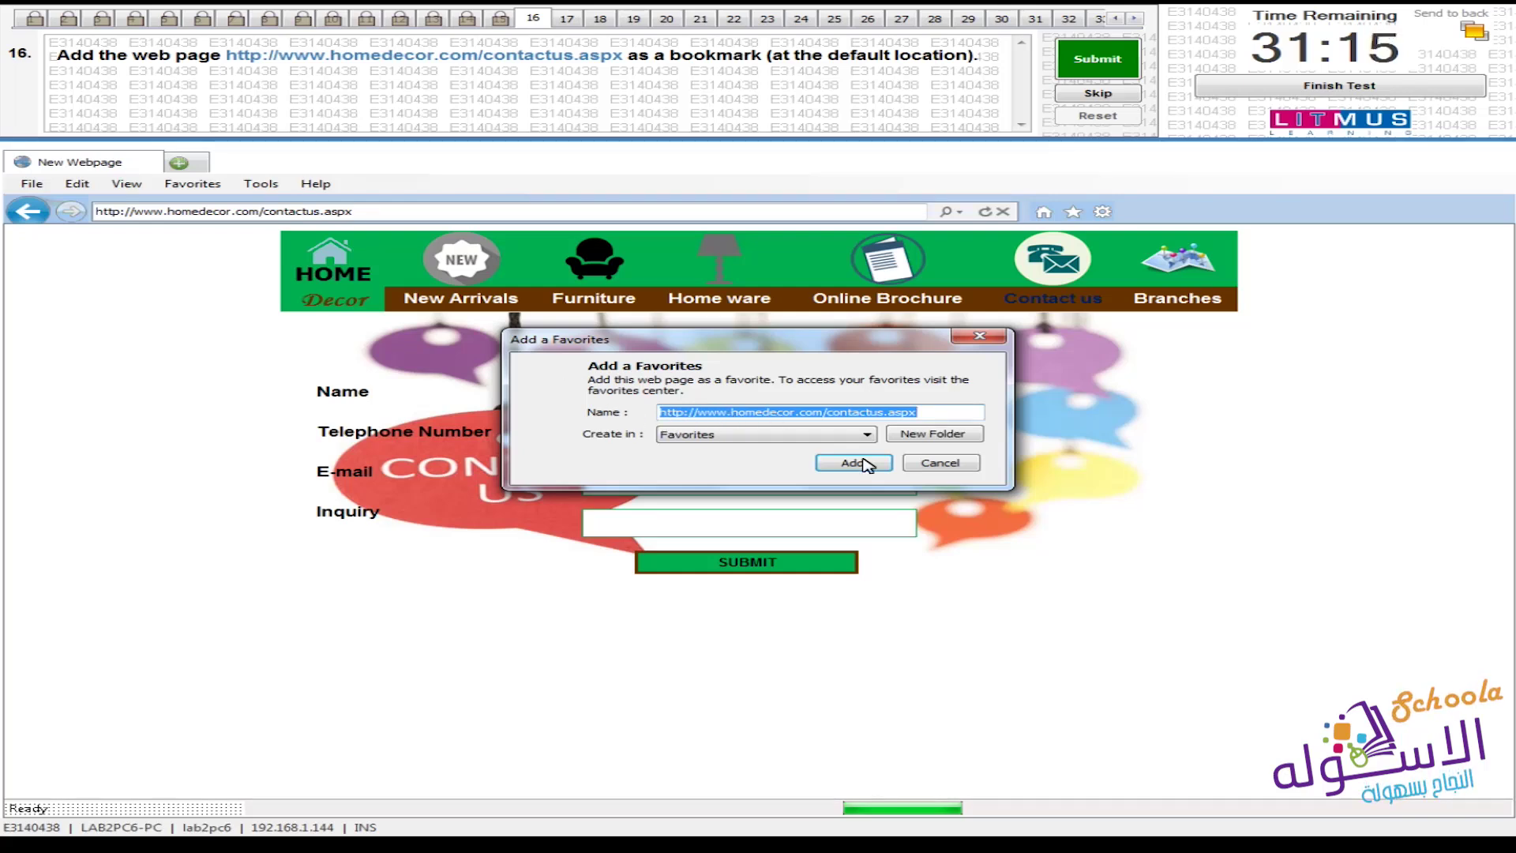
pyautogui.click(756, 436)
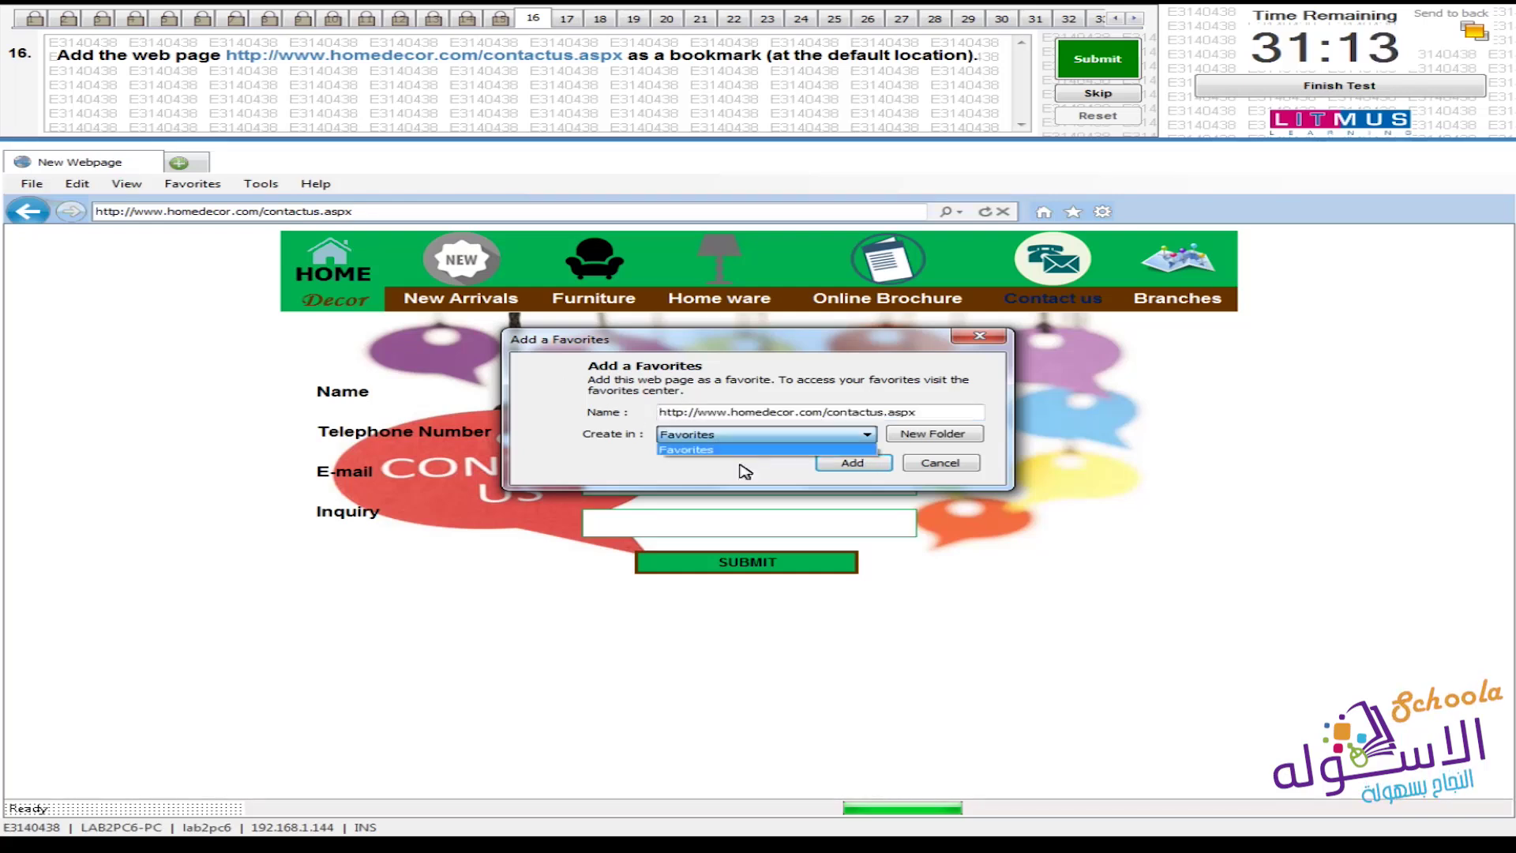
pyautogui.click(691, 450)
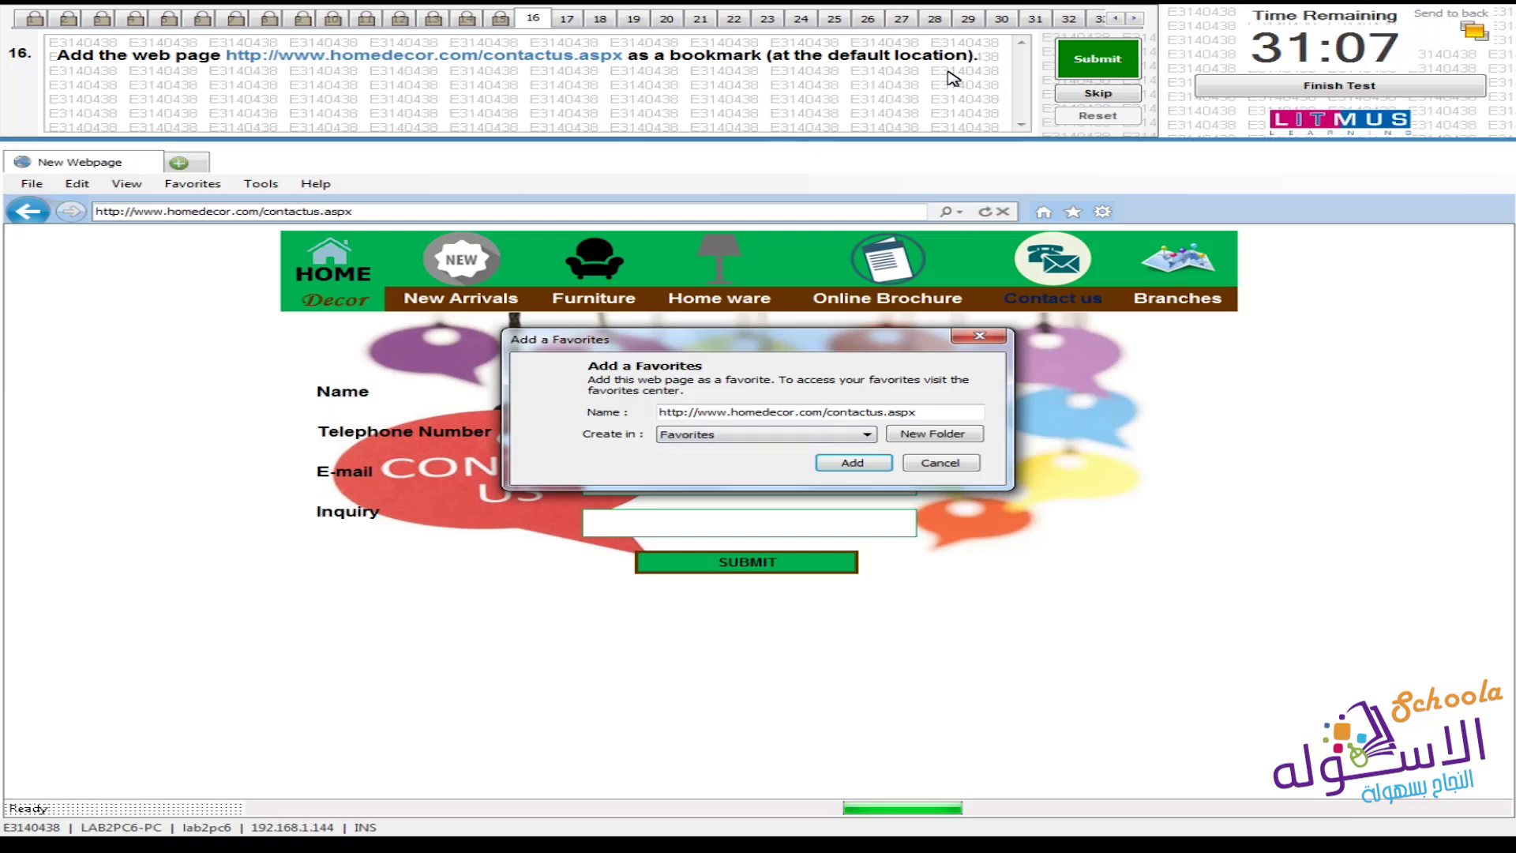
pyautogui.click(853, 464)
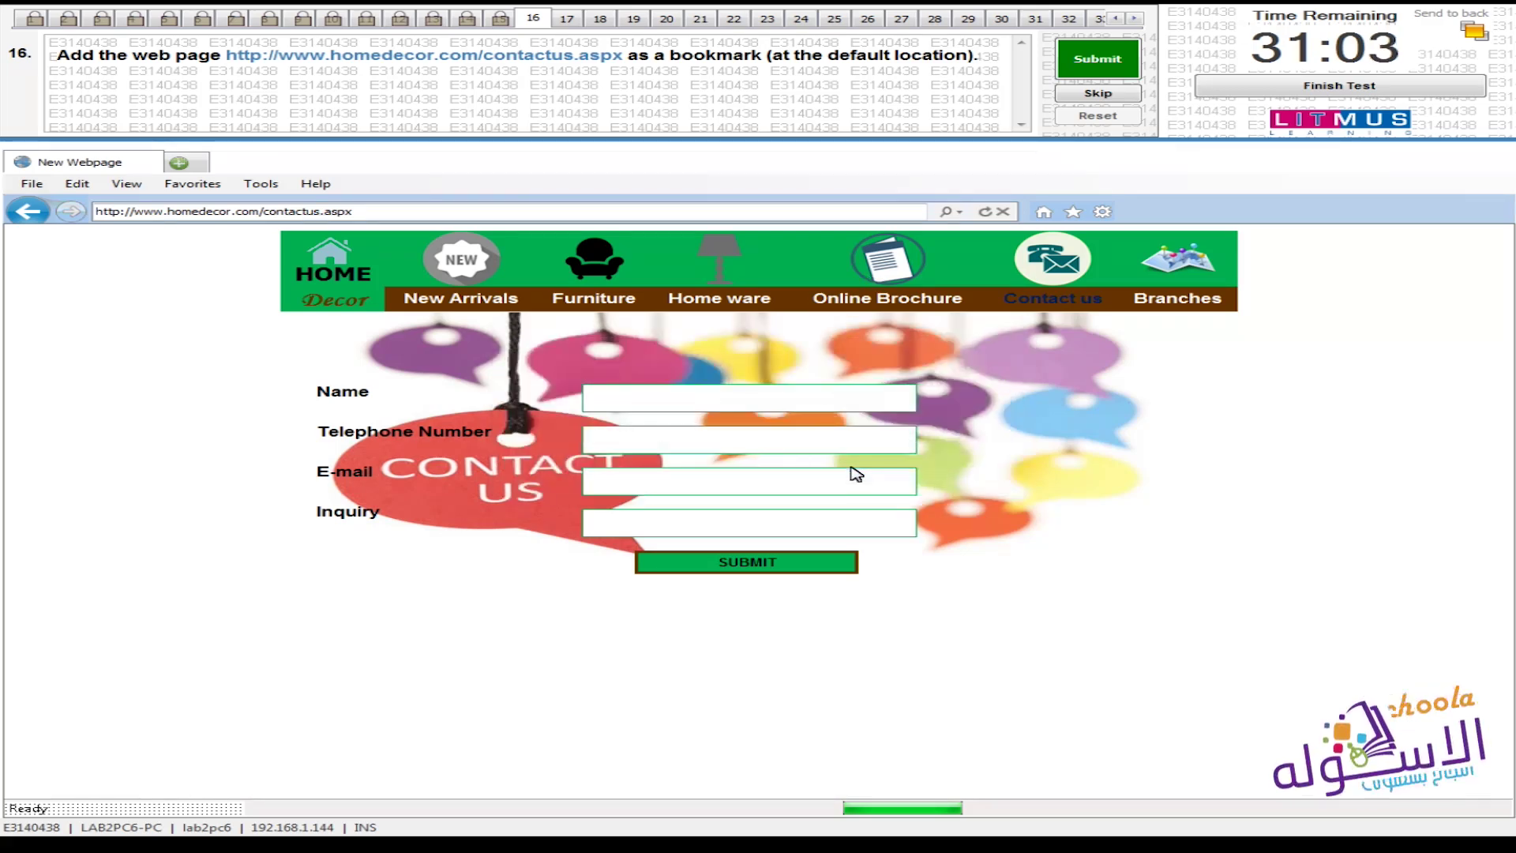
# Check the new bookmark in the Favorites Center, cancel the repeat dialog, and submit question 16
pyautogui.click(1073, 212)
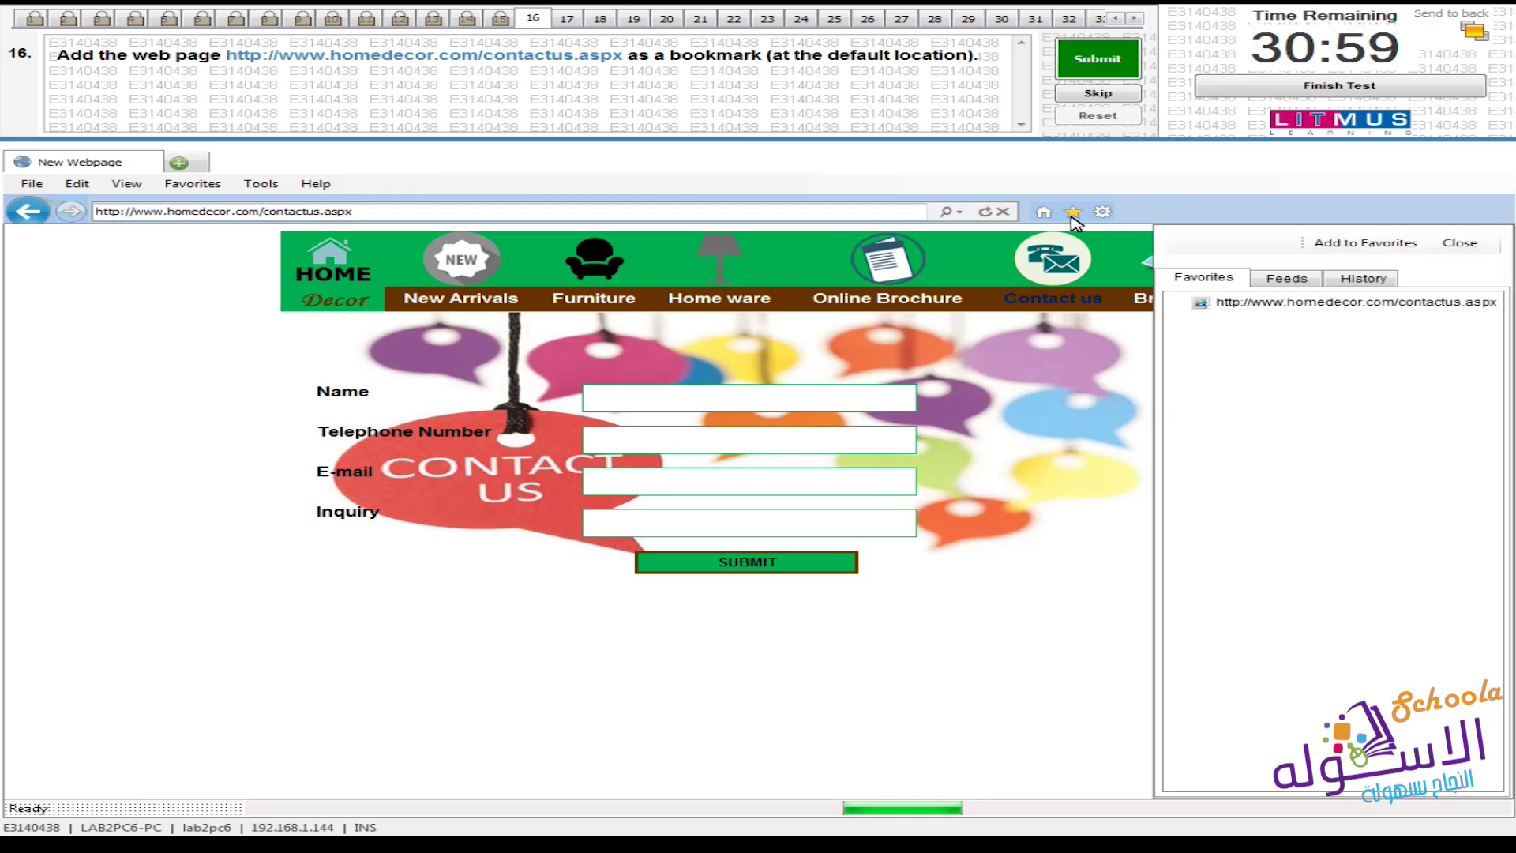
pyautogui.click(1343, 243)
pyautogui.click(1358, 278)
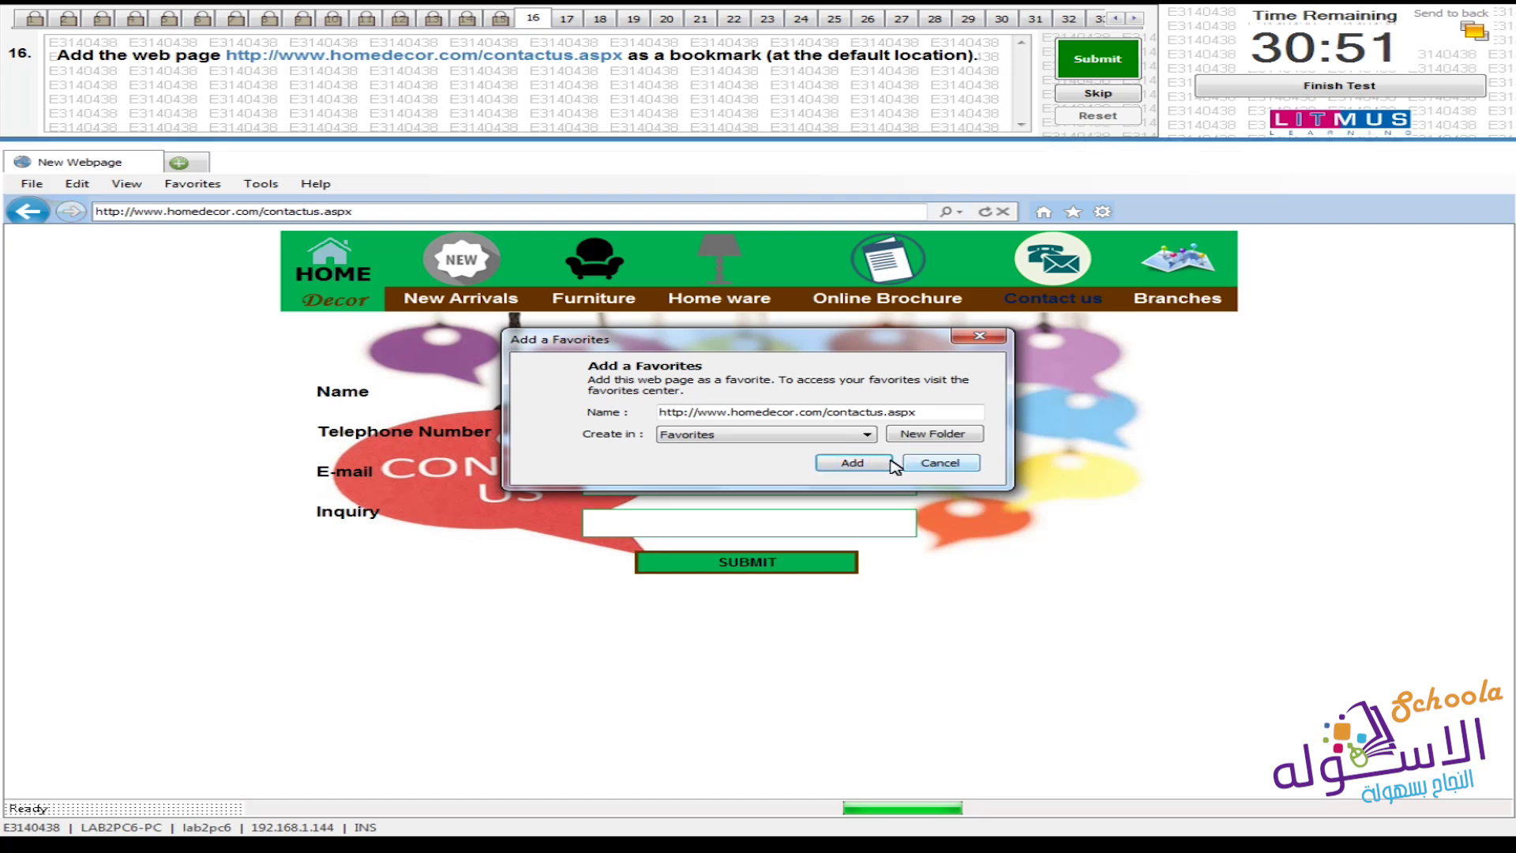
pyautogui.click(936, 463)
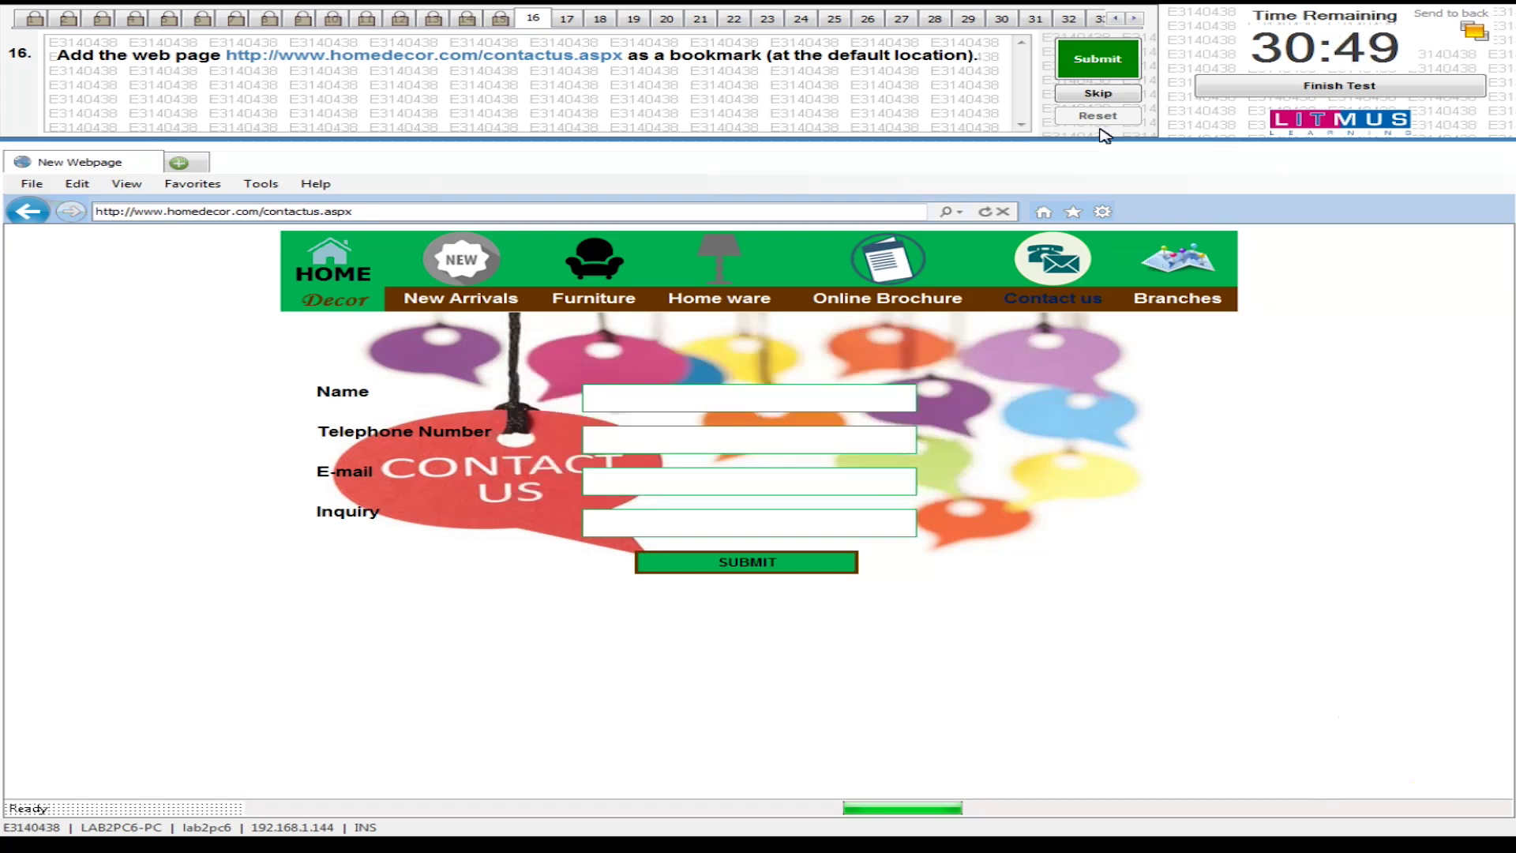
pyautogui.click(1088, 73)
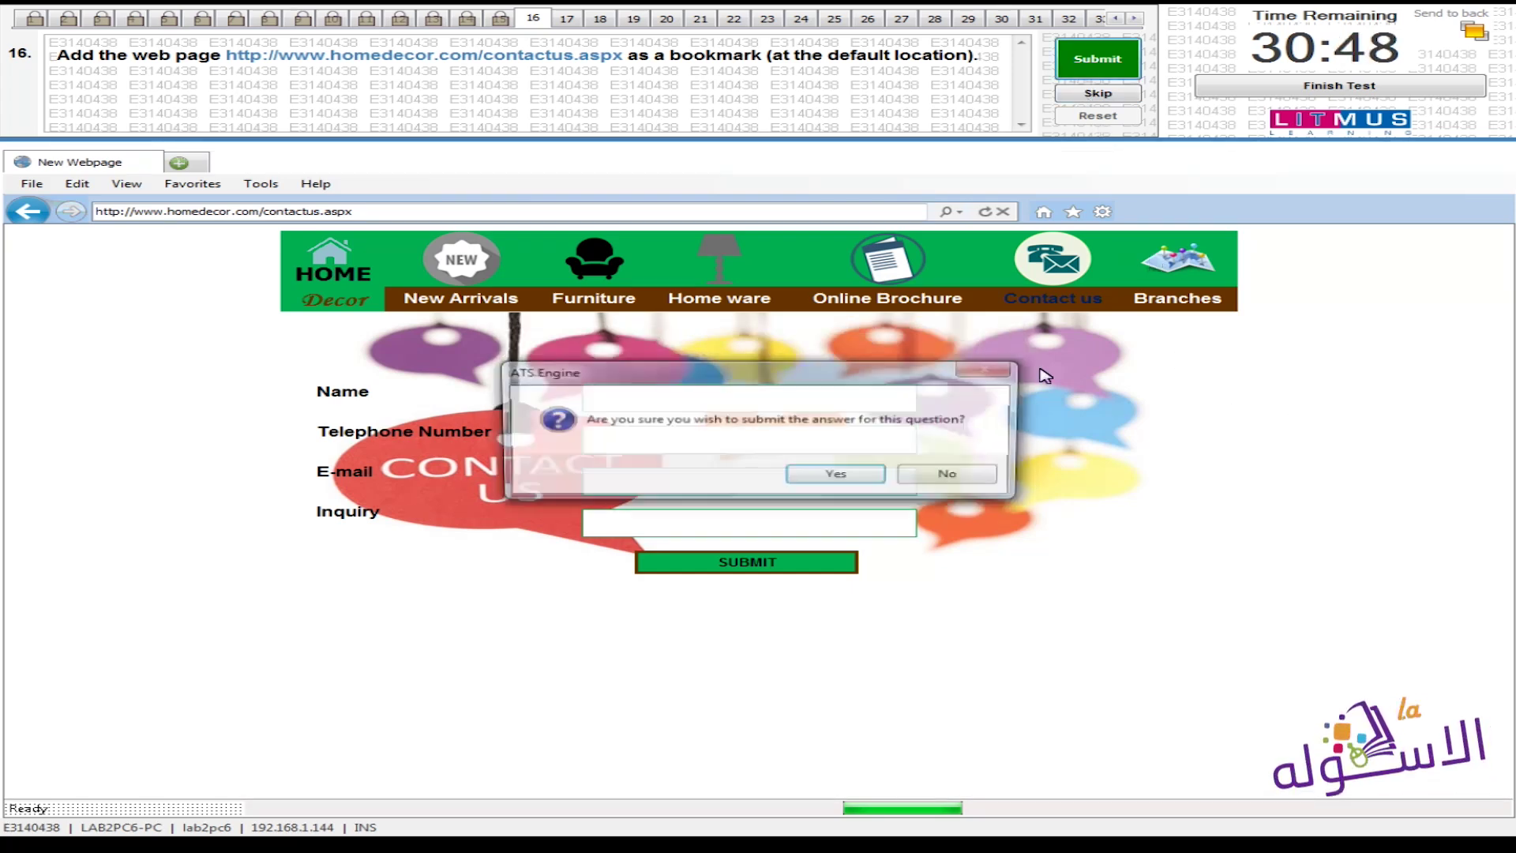
pyautogui.click(872, 476)
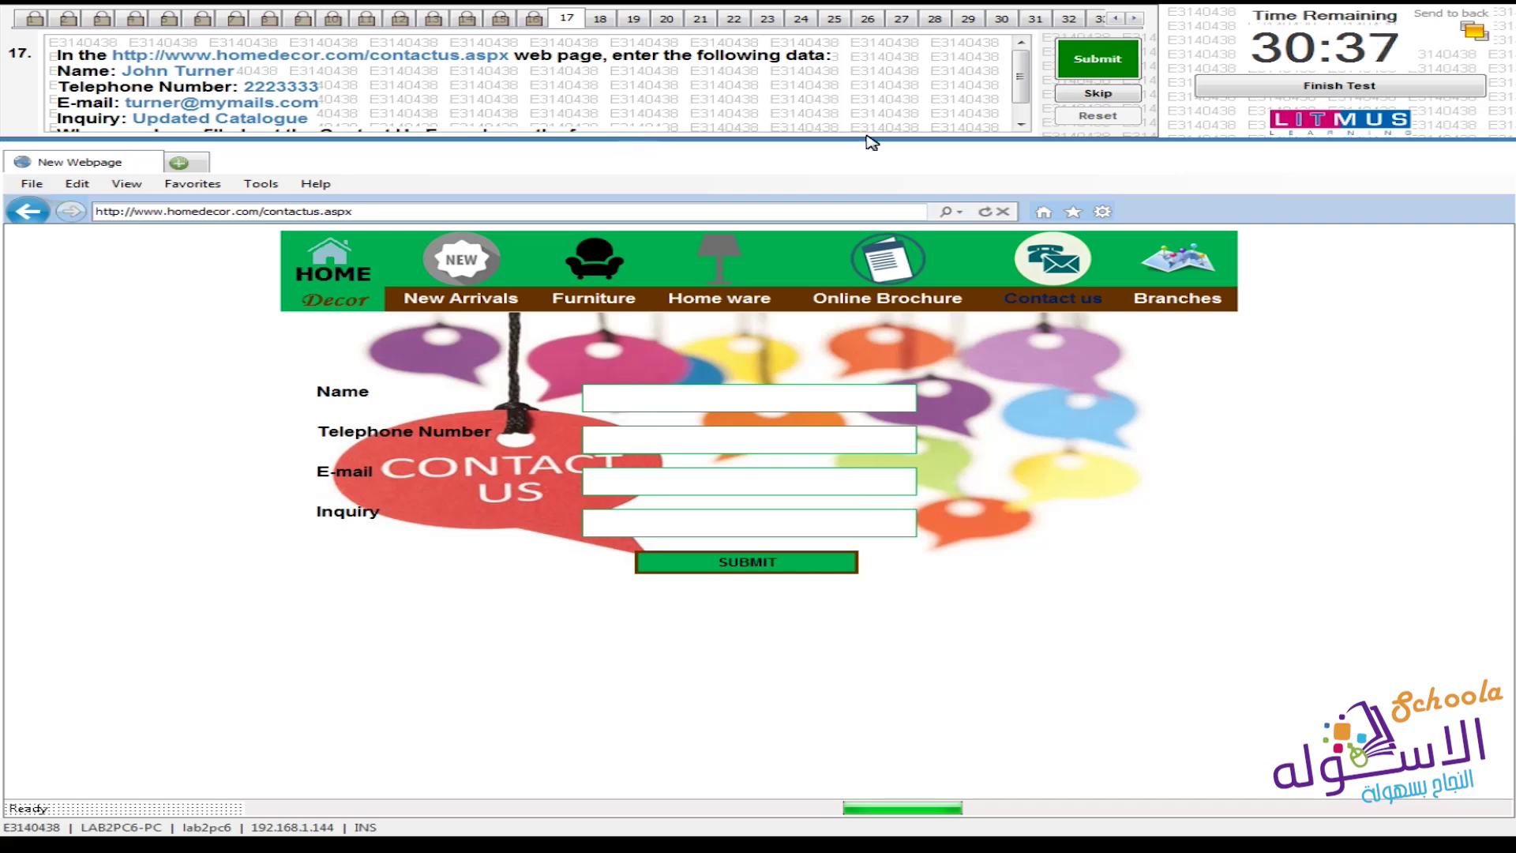
# Submit the filled Contact Us form (name, telephone, e-mail, inquiry) as question 17's answer
pyautogui.scroll(-1, 95, 127)
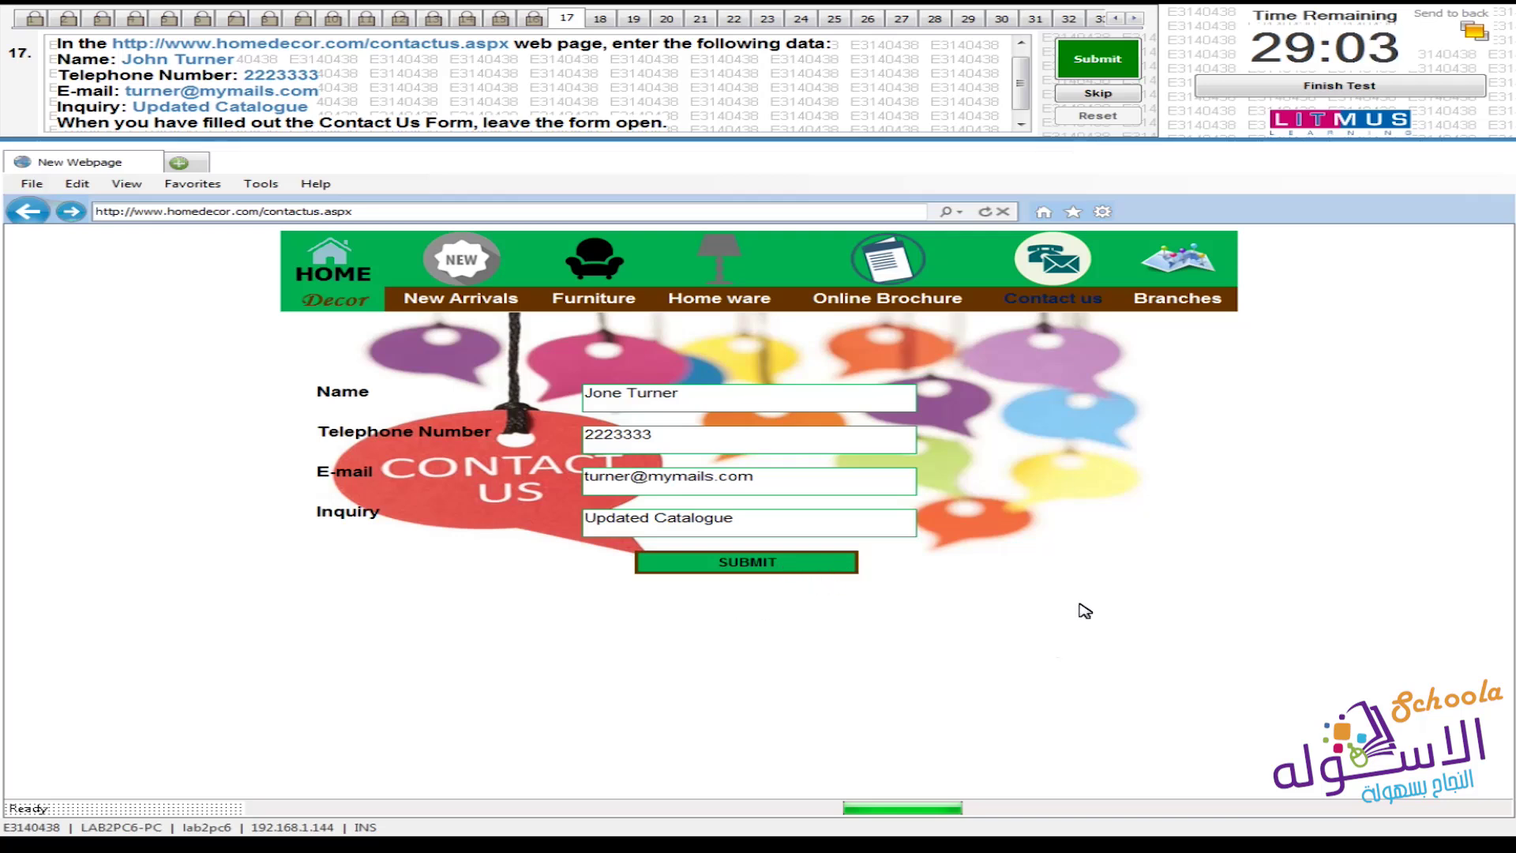
pyautogui.click(1096, 59)
pyautogui.click(851, 478)
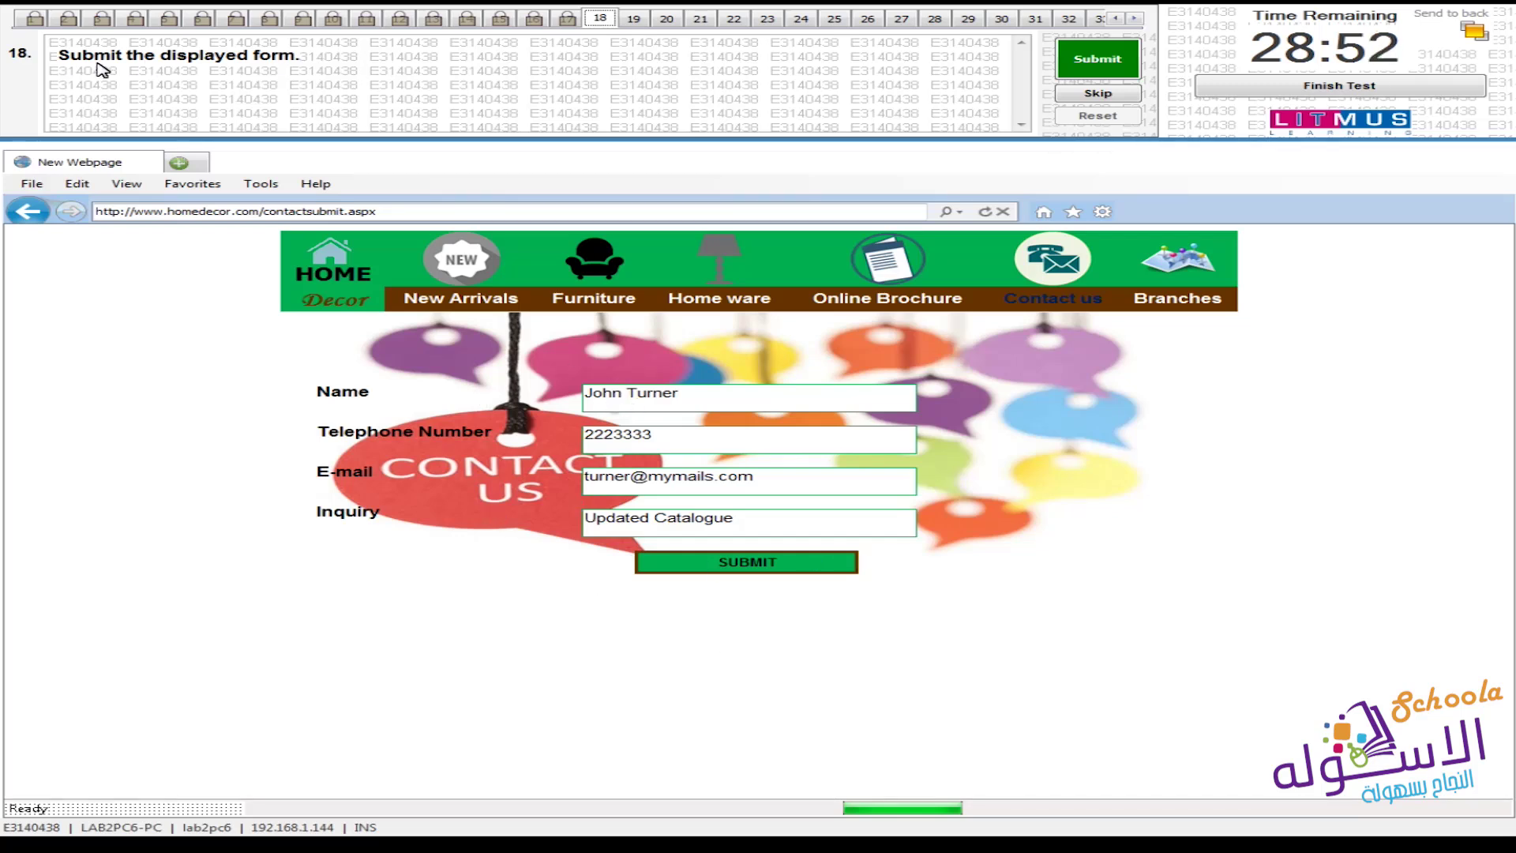
# Send the Contact Us form with its SUBMIT button and submit question 18
pyautogui.click(758, 565)
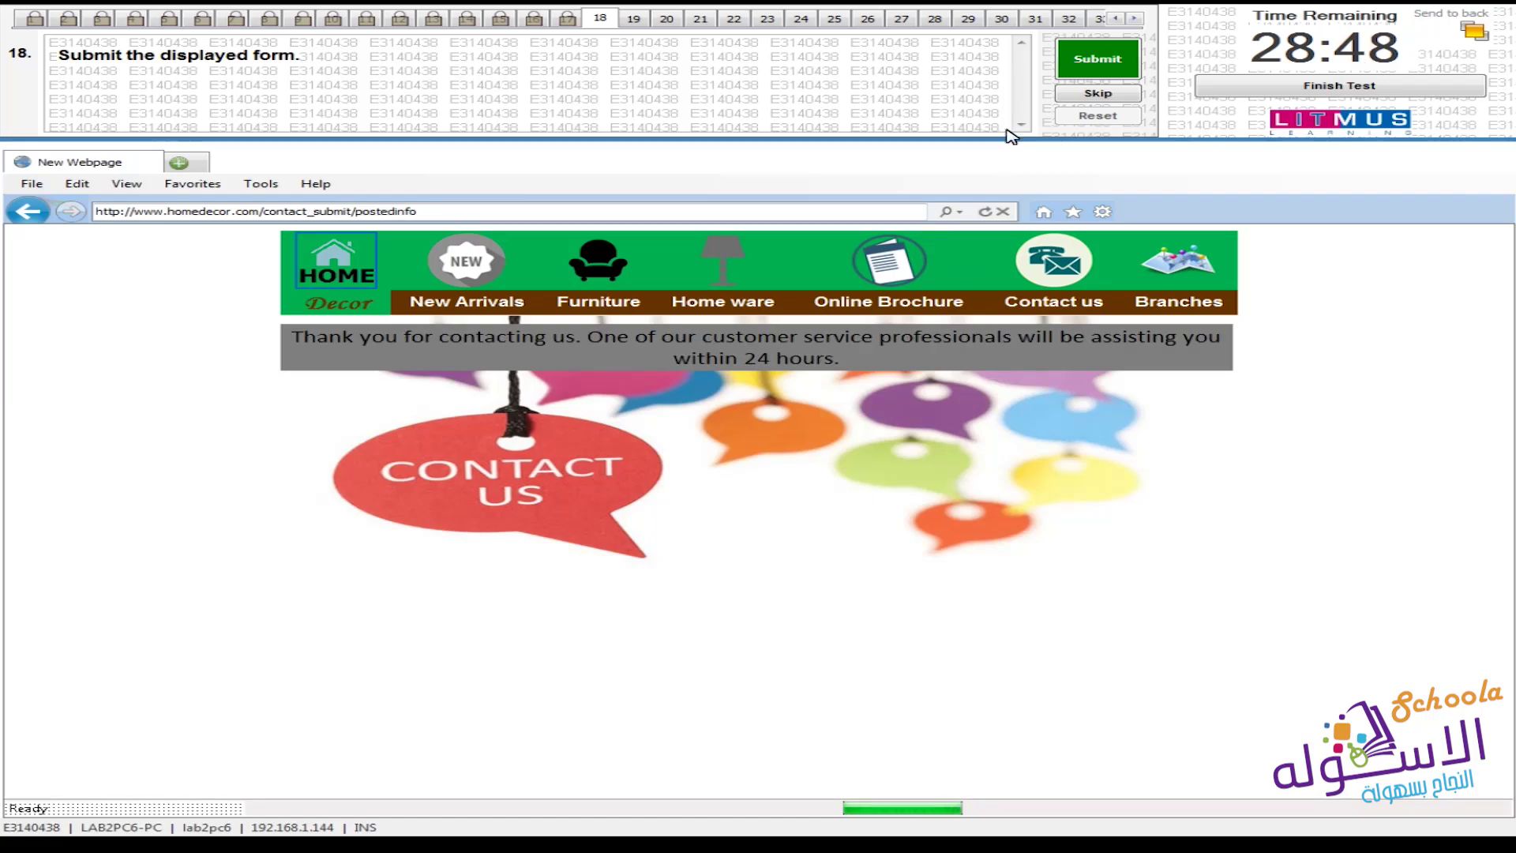
pyautogui.click(1080, 73)
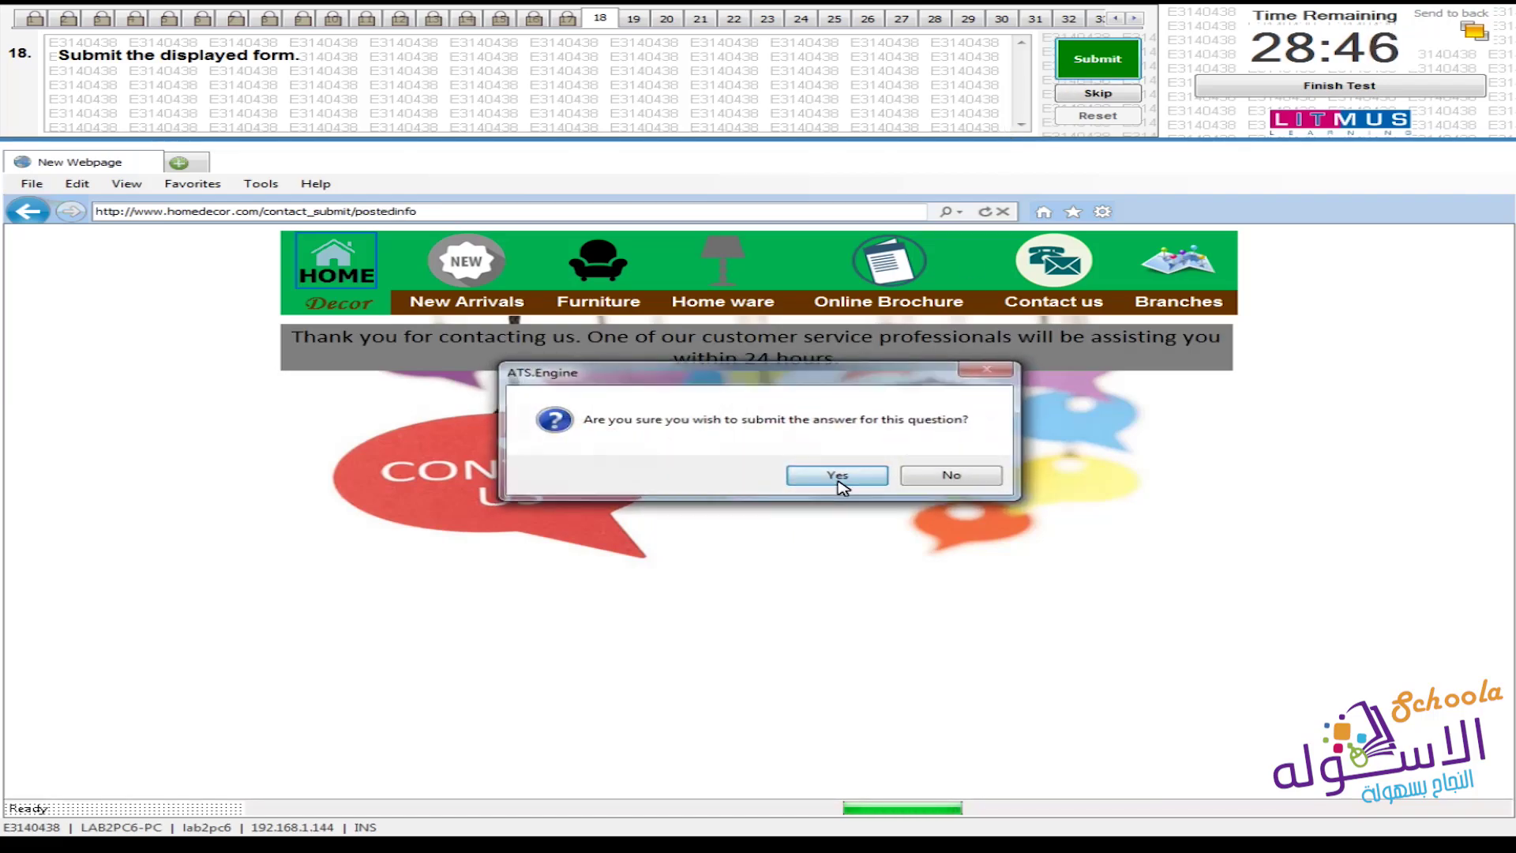
pyautogui.click(840, 479)
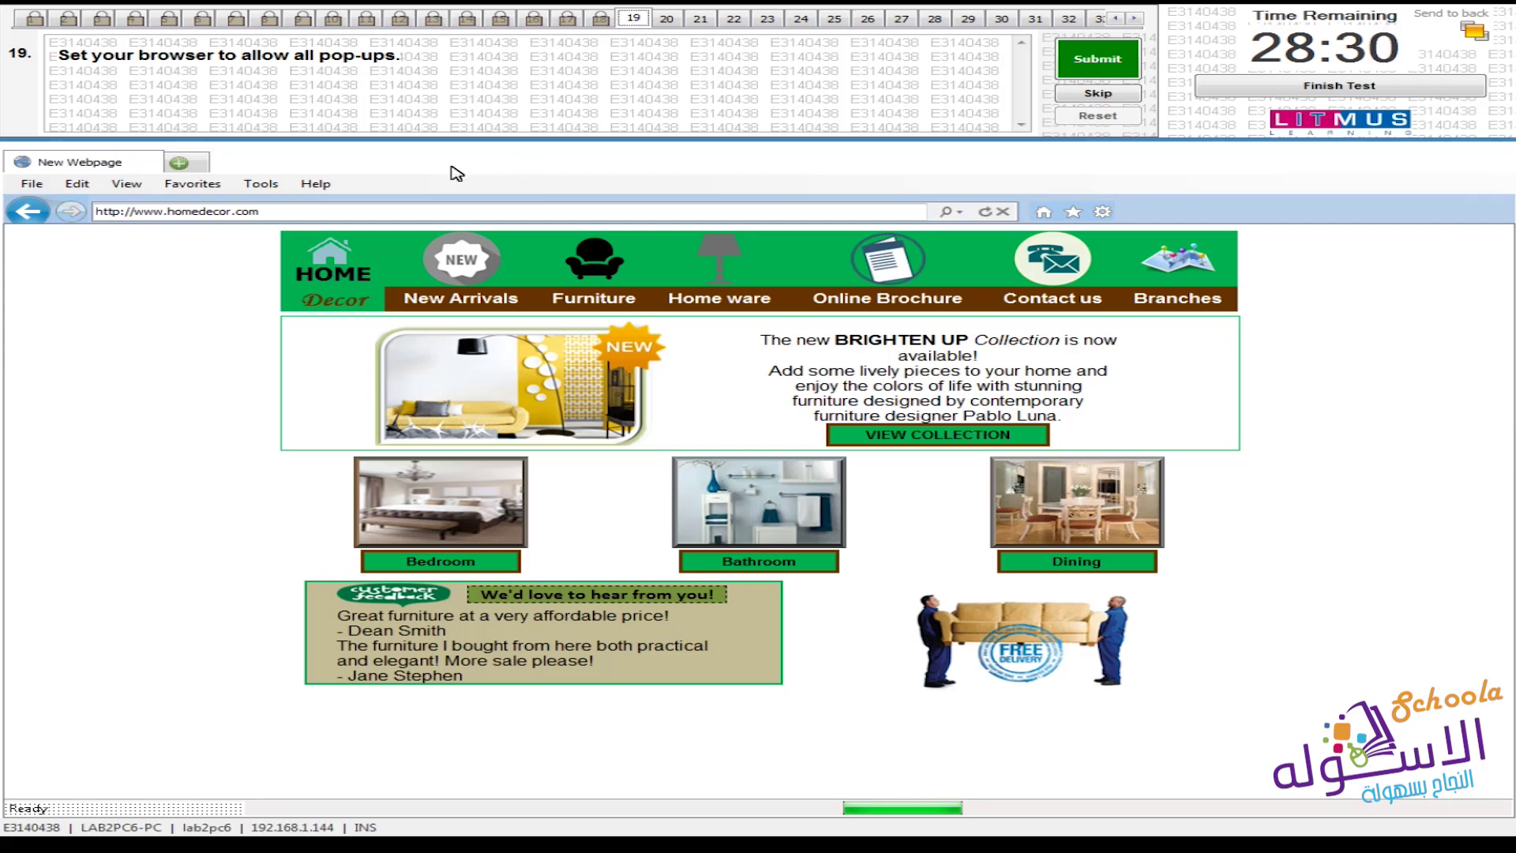
# Uncheck Turn on Pop-up Blocker on Internet Options' Privacy tab and submit question 19
pyautogui.click(260, 183)
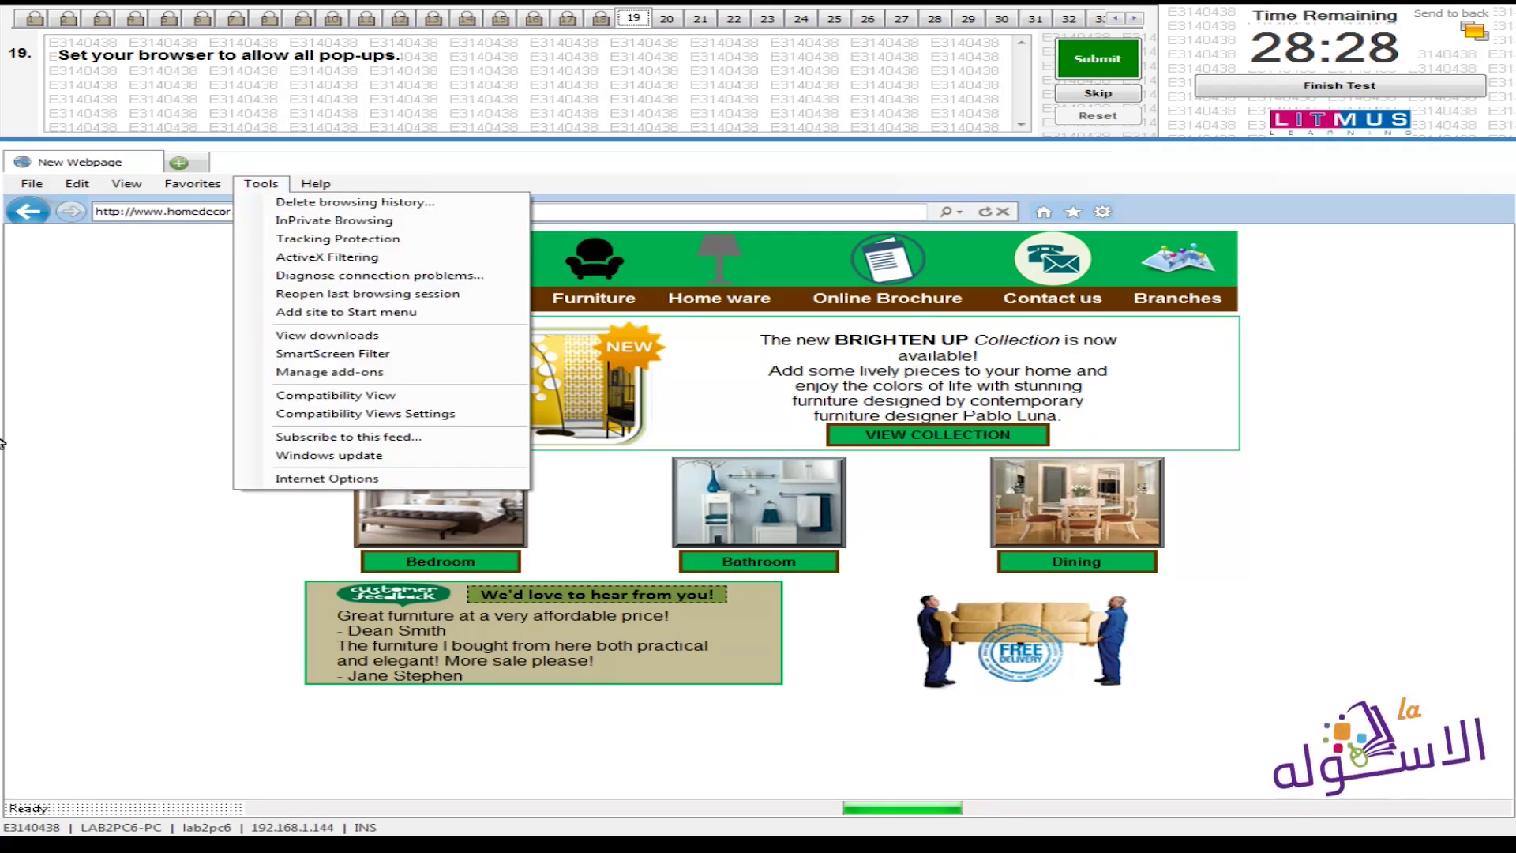
pyautogui.click(389, 478)
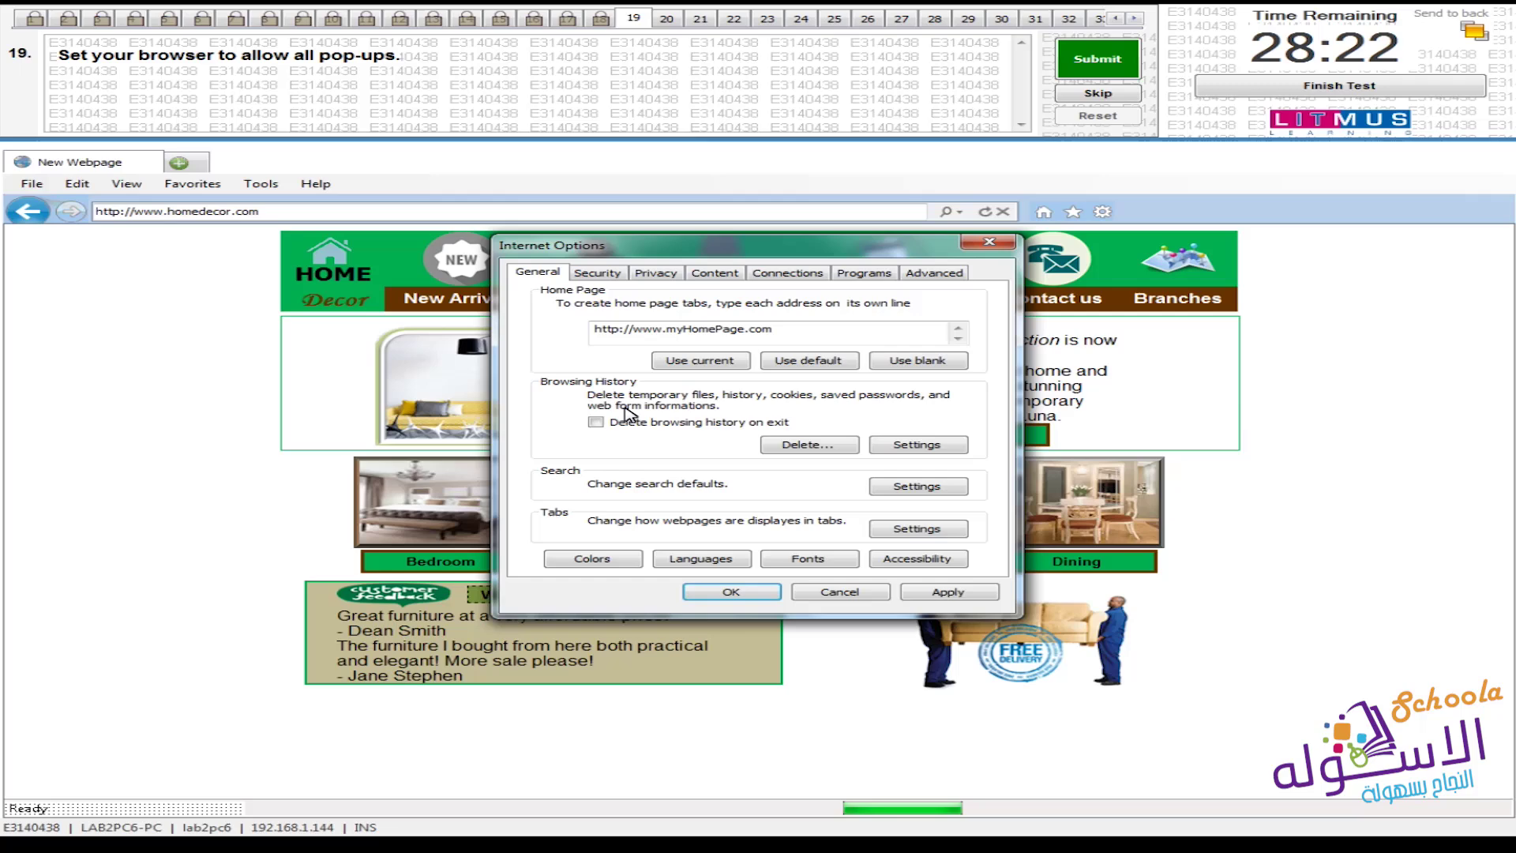
pyautogui.click(666, 279)
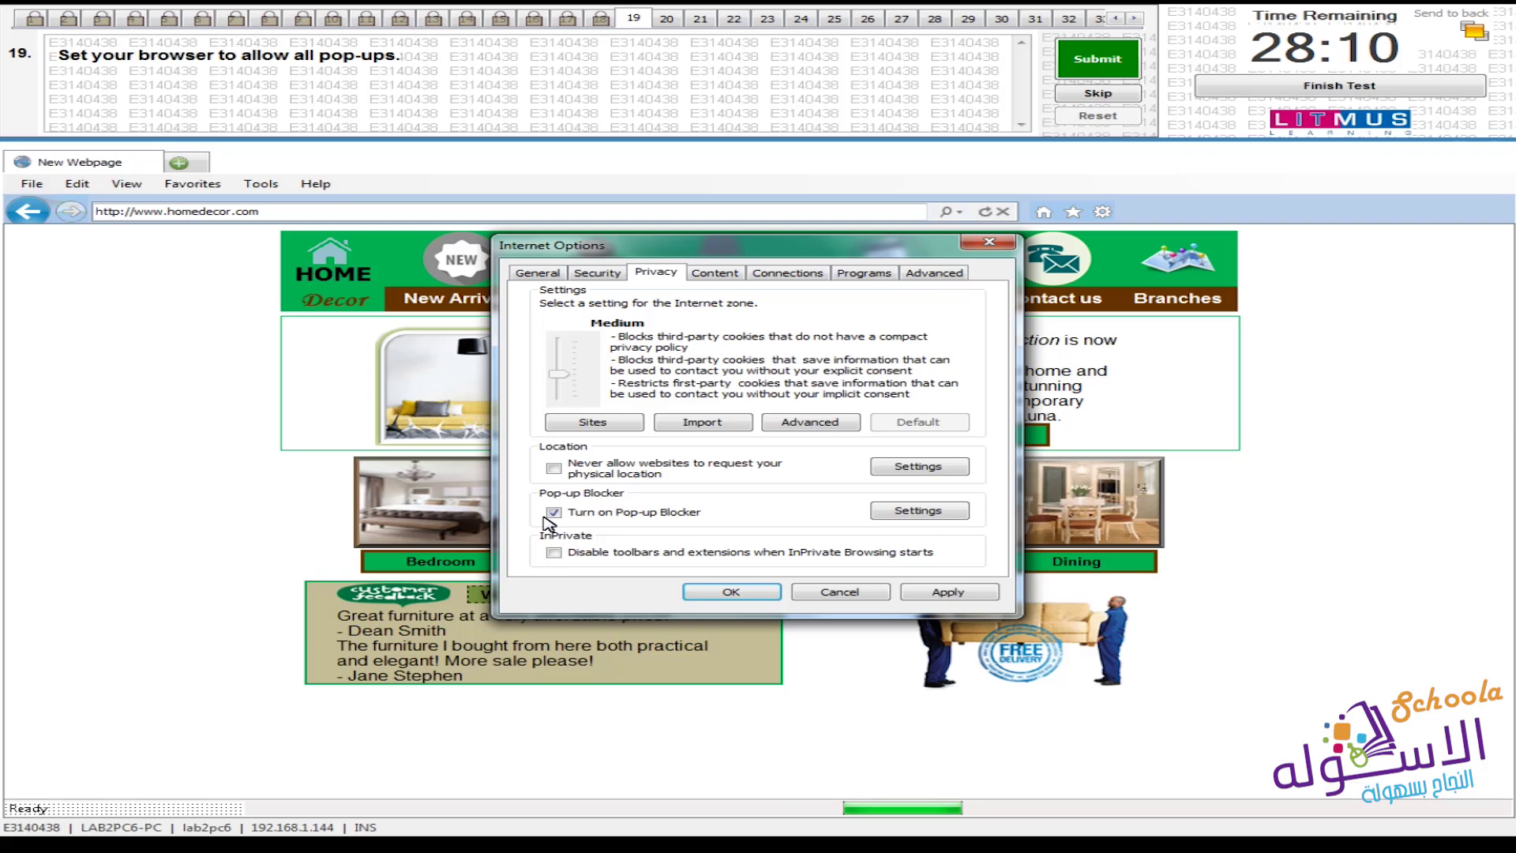
pyautogui.click(553, 512)
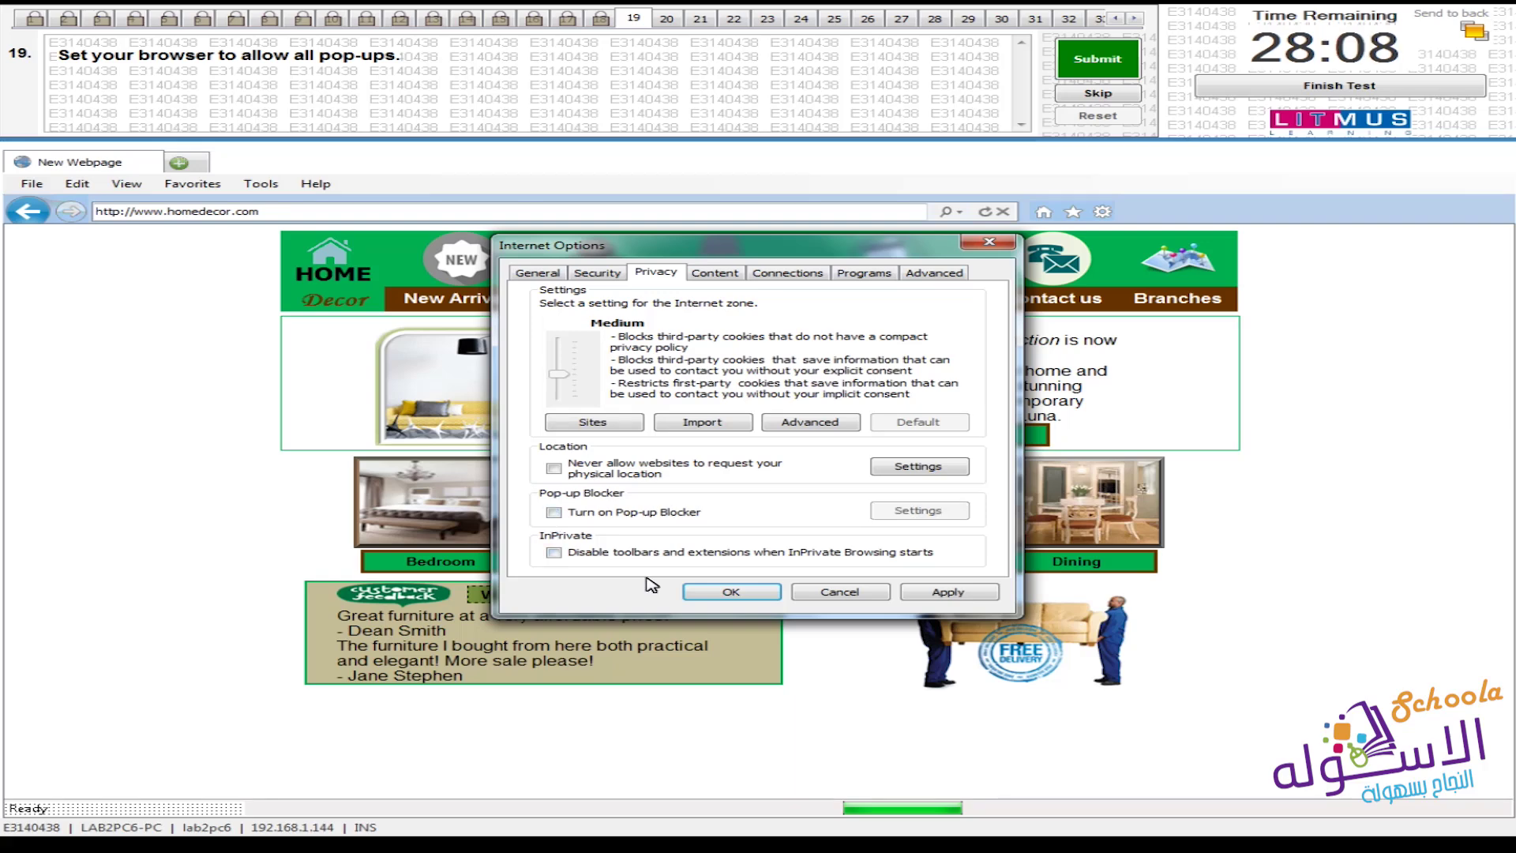
pyautogui.click(728, 594)
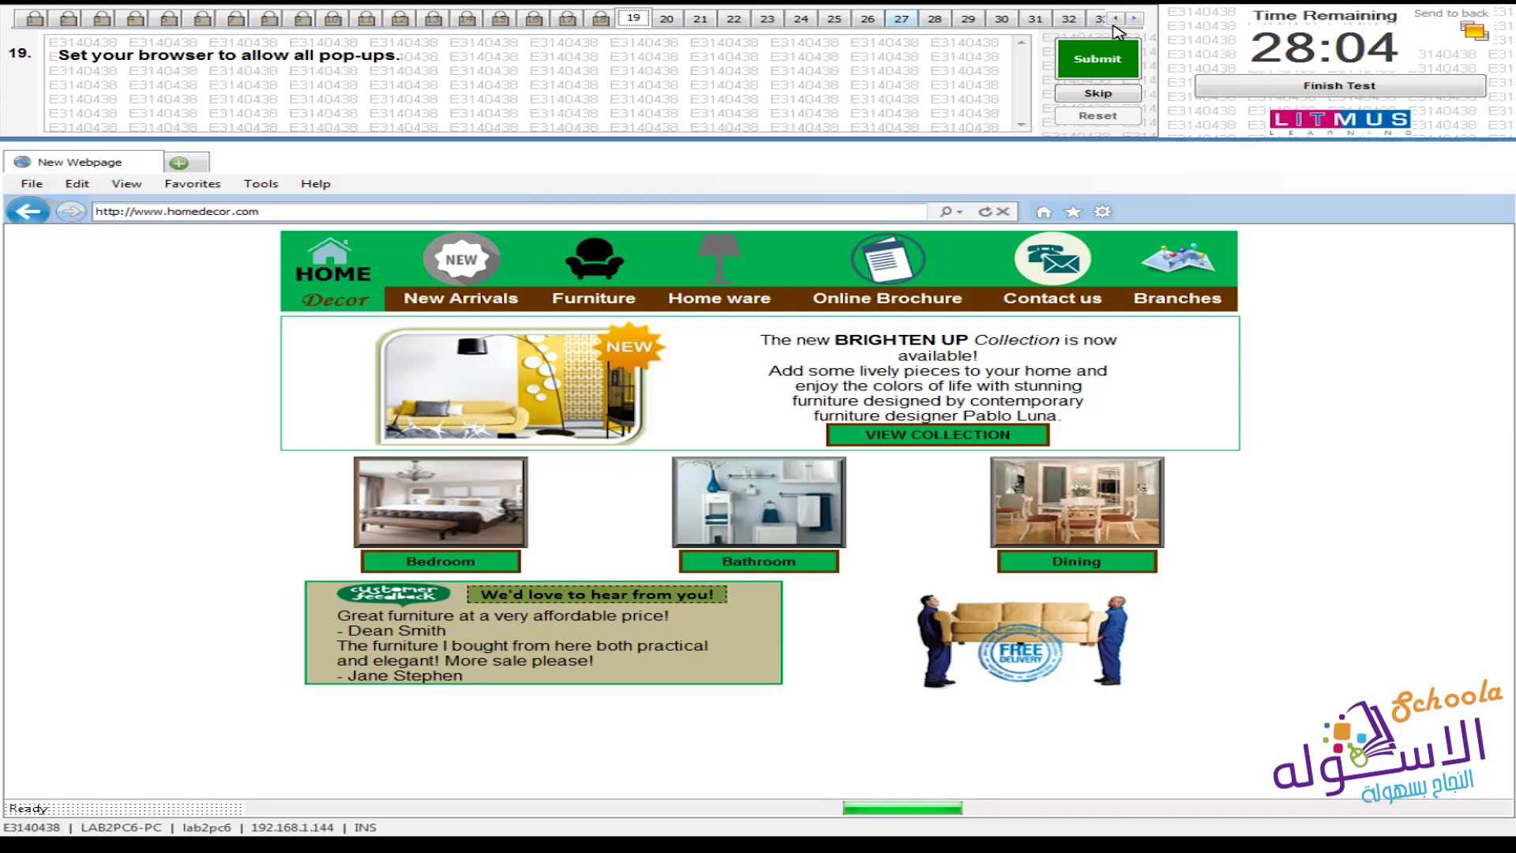
pyautogui.click(1098, 65)
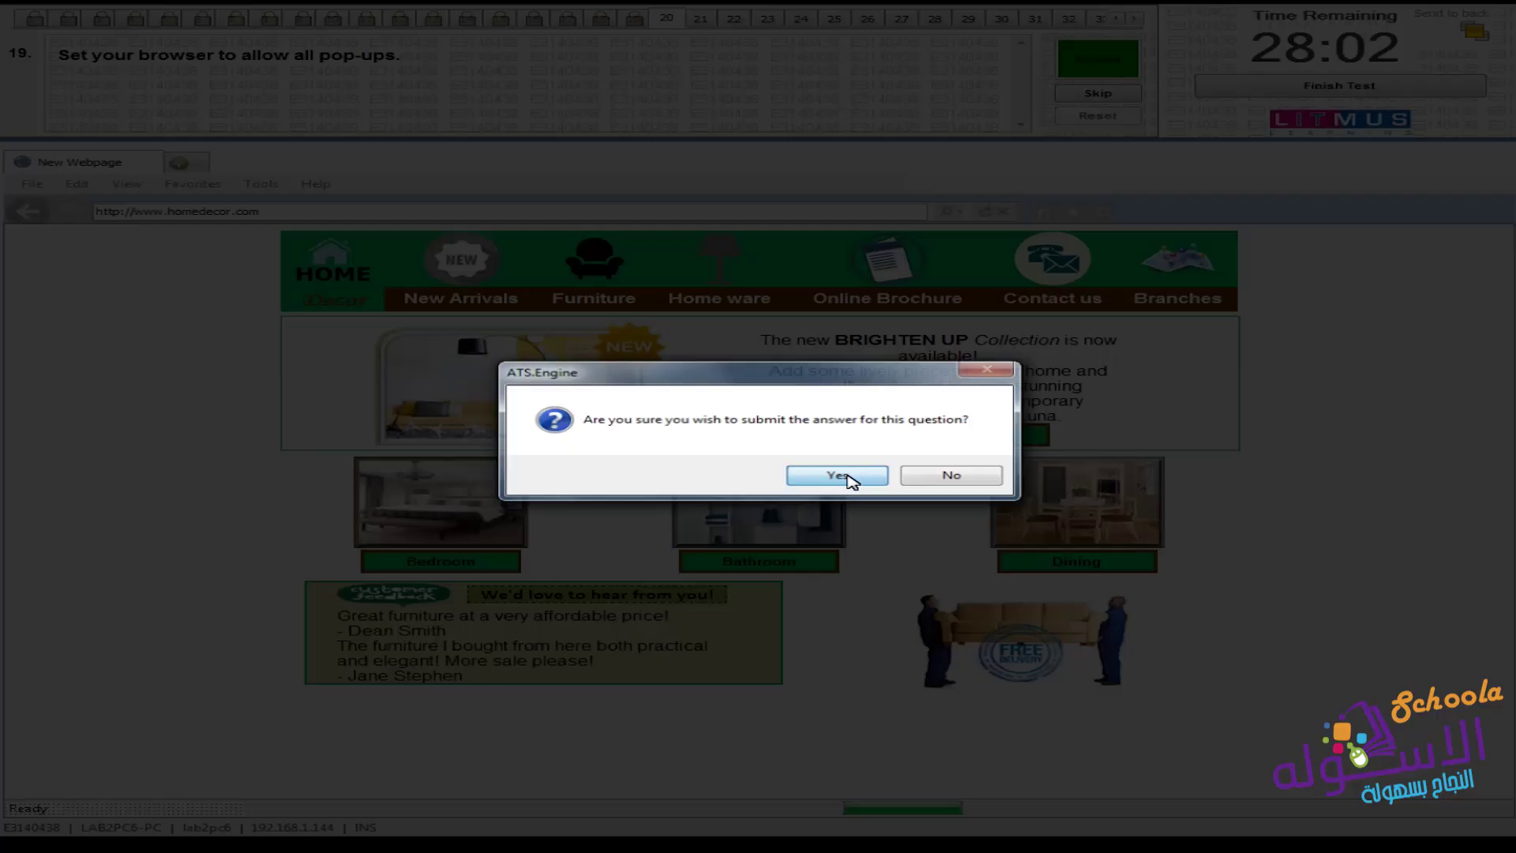
# Confirm question 19's submission, then compare question tabs 21 and 20, ending on question 20
pyautogui.click(838, 476)
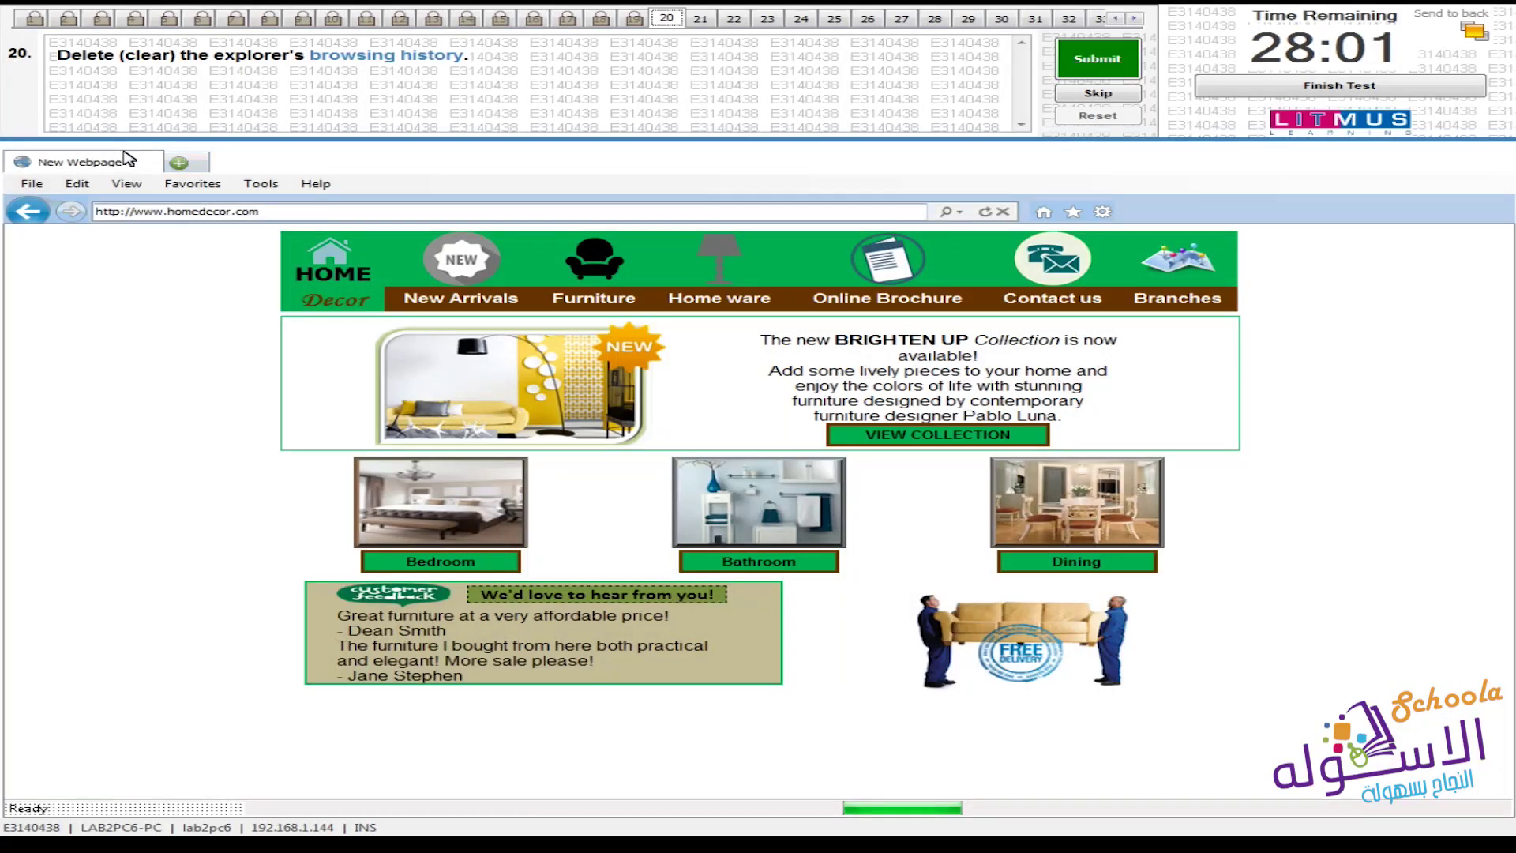
pyautogui.click(701, 18)
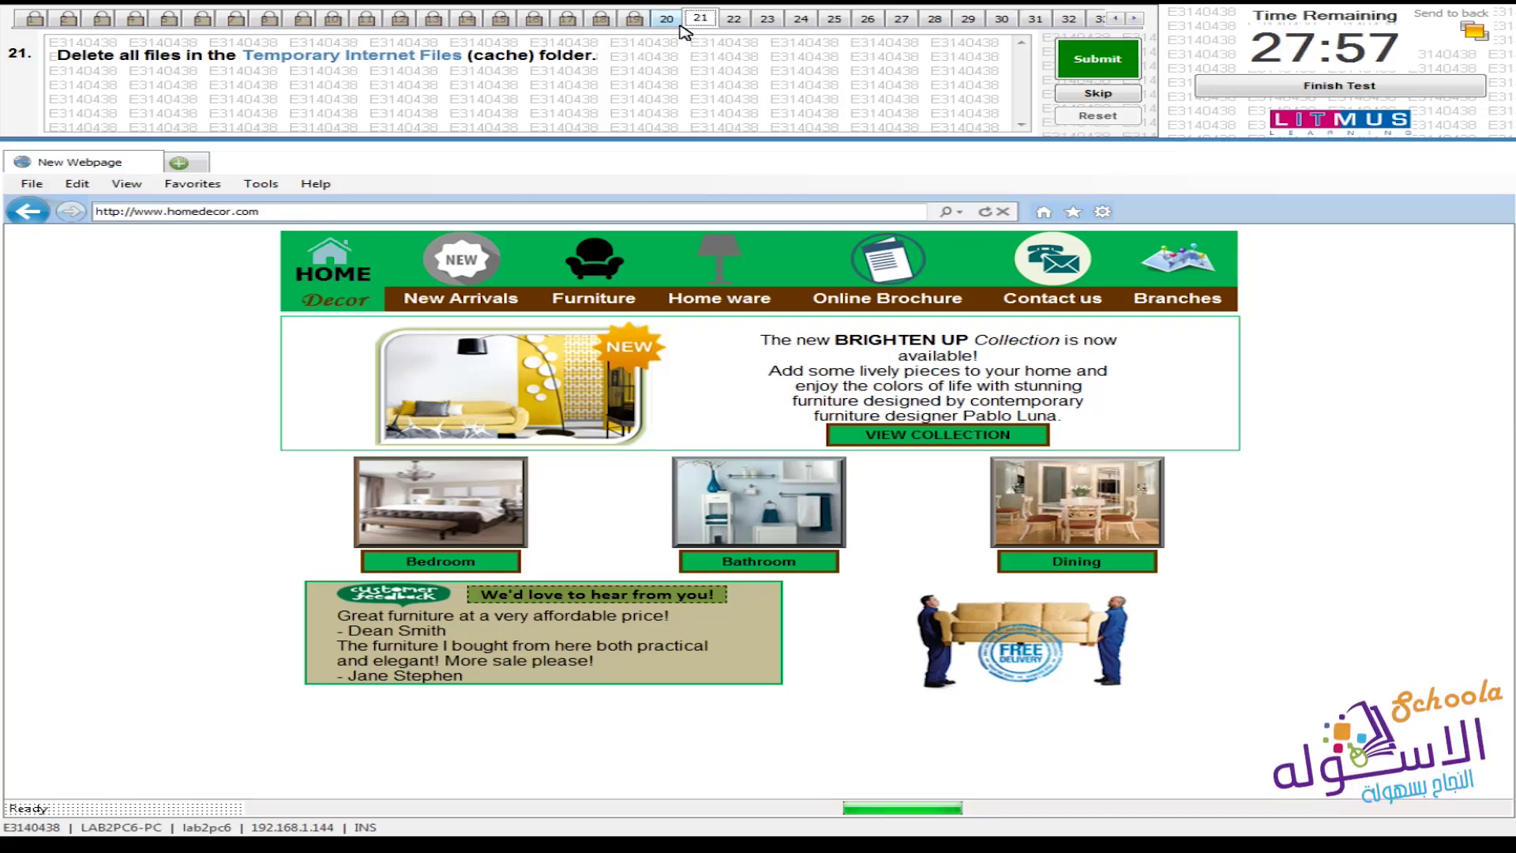
pyautogui.click(676, 25)
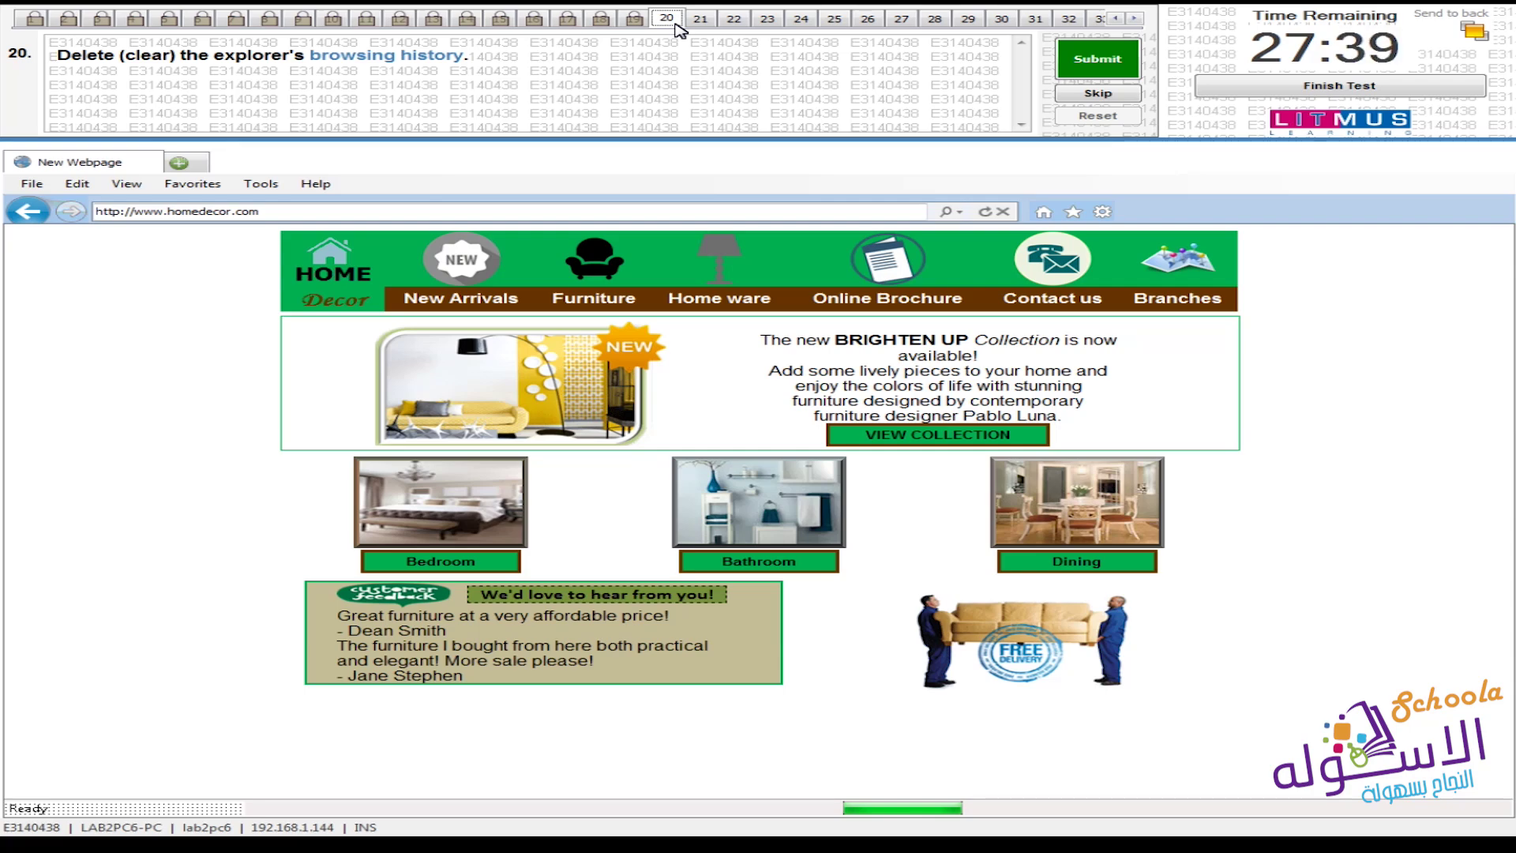
pyautogui.click(711, 19)
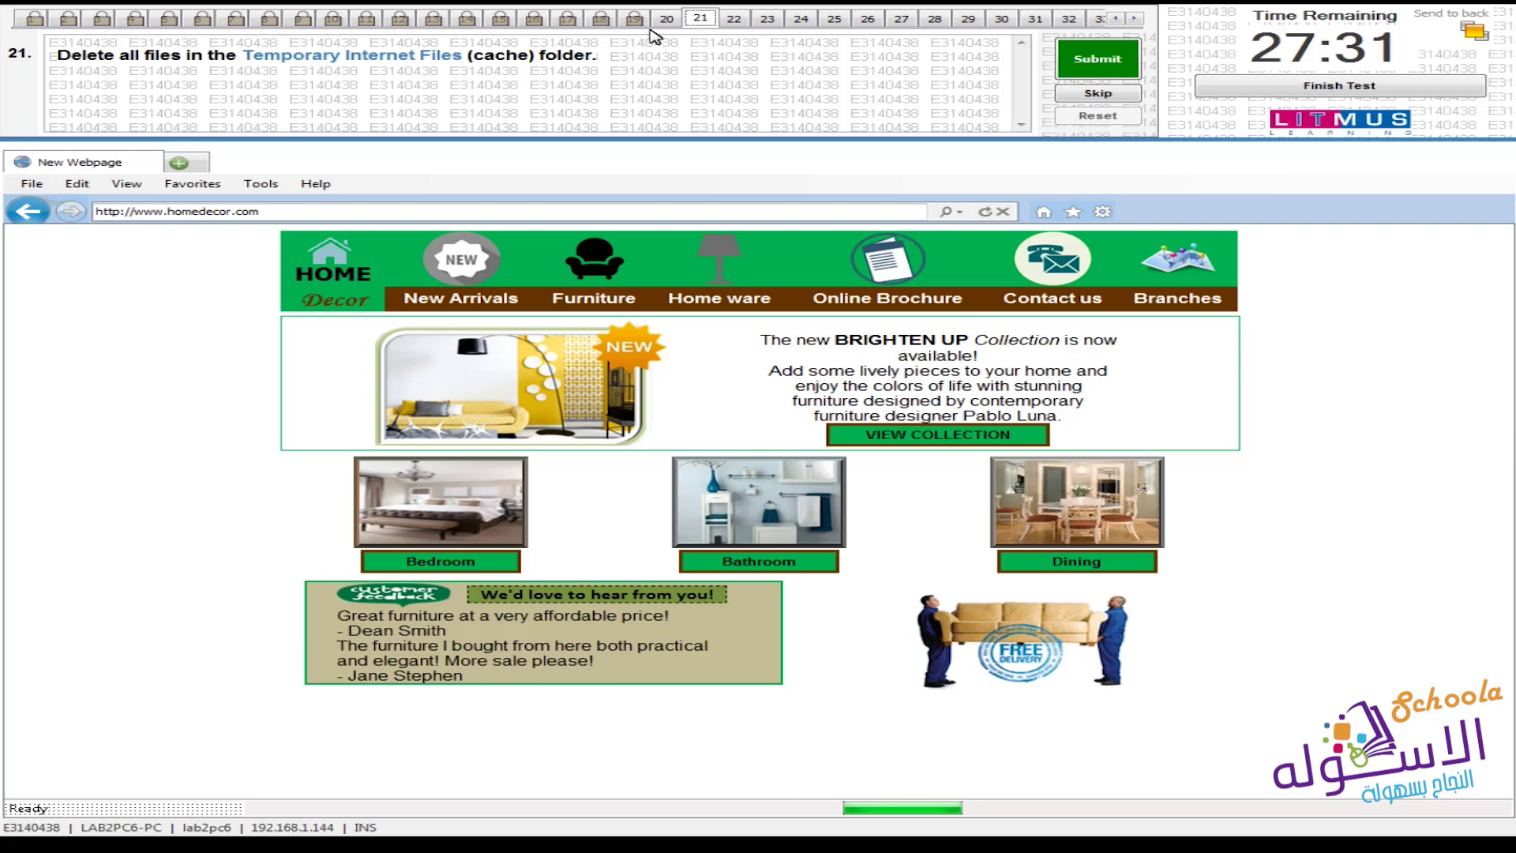
pyautogui.click(669, 18)
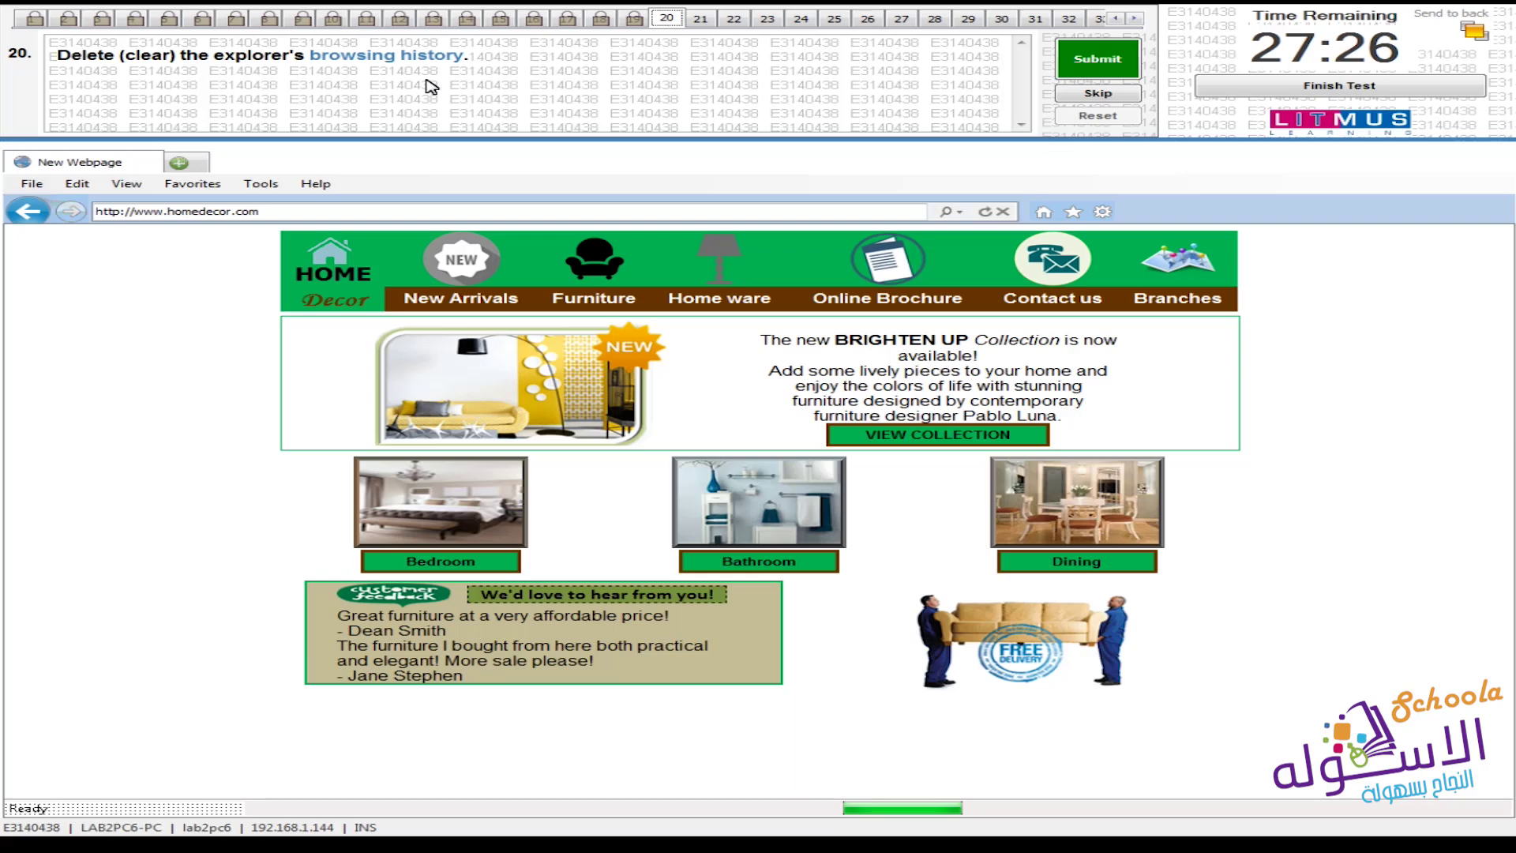
# Delete the browsing history with only History checked, then submit question 20
pyautogui.click(254, 186)
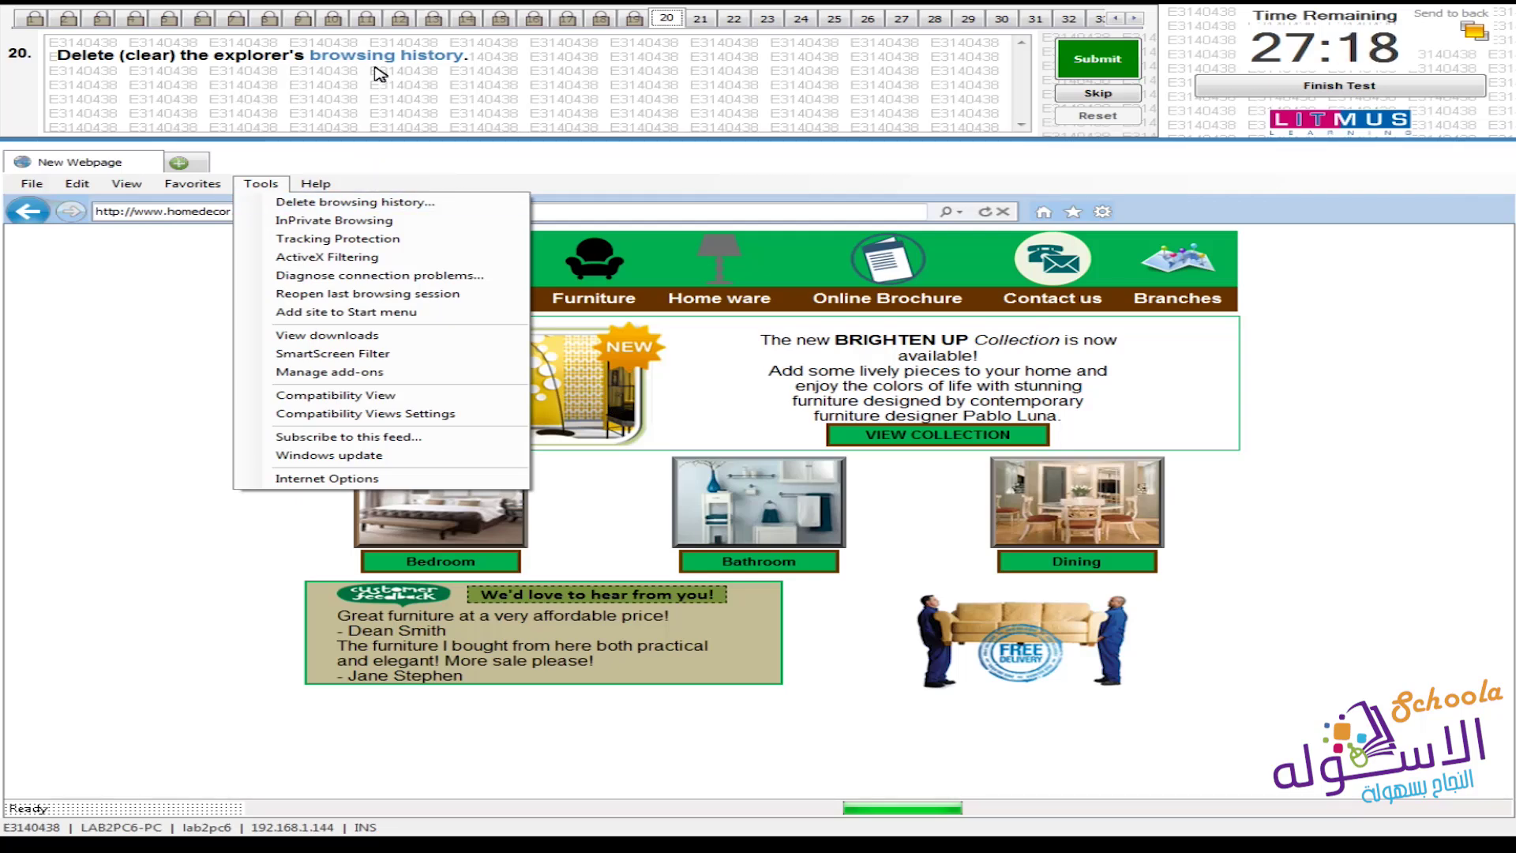
pyautogui.click(408, 207)
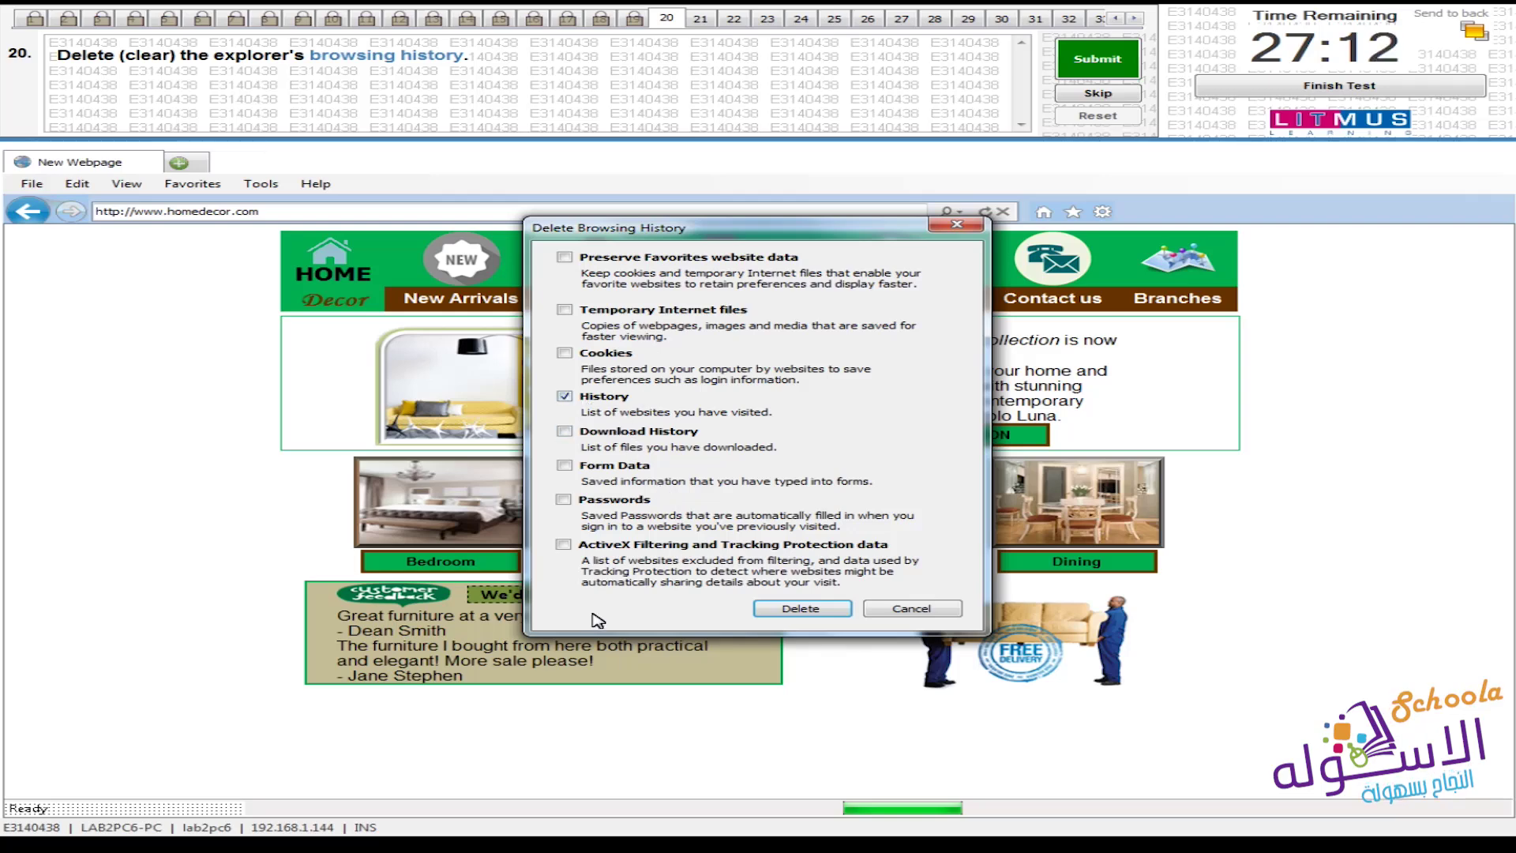
pyautogui.click(811, 608)
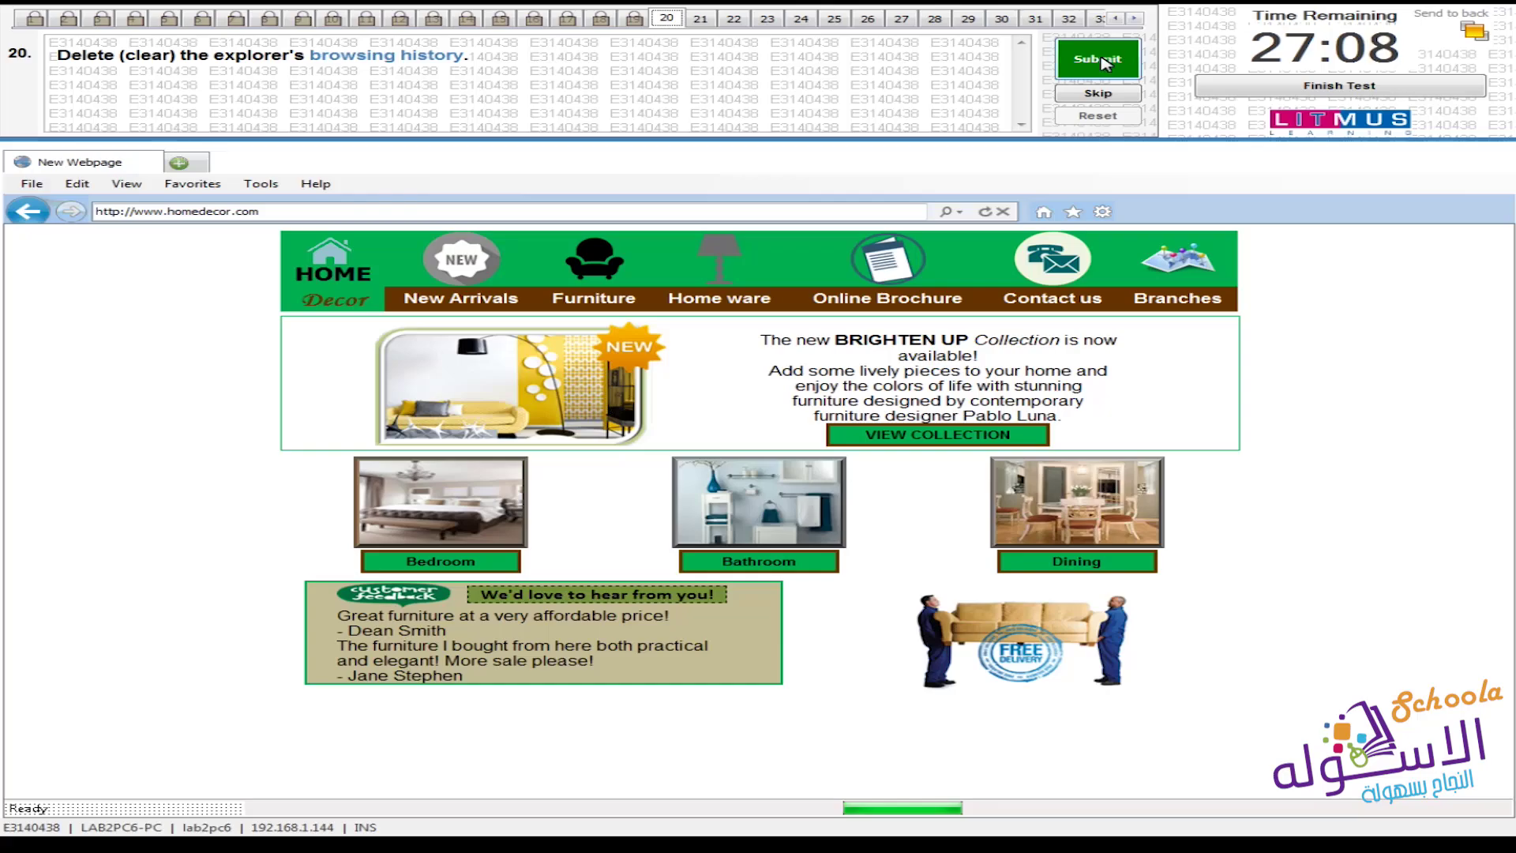
pyautogui.click(1098, 58)
# Confirm question 20, delete the Temporary Internet files, and submit question 21
pyautogui.click(834, 477)
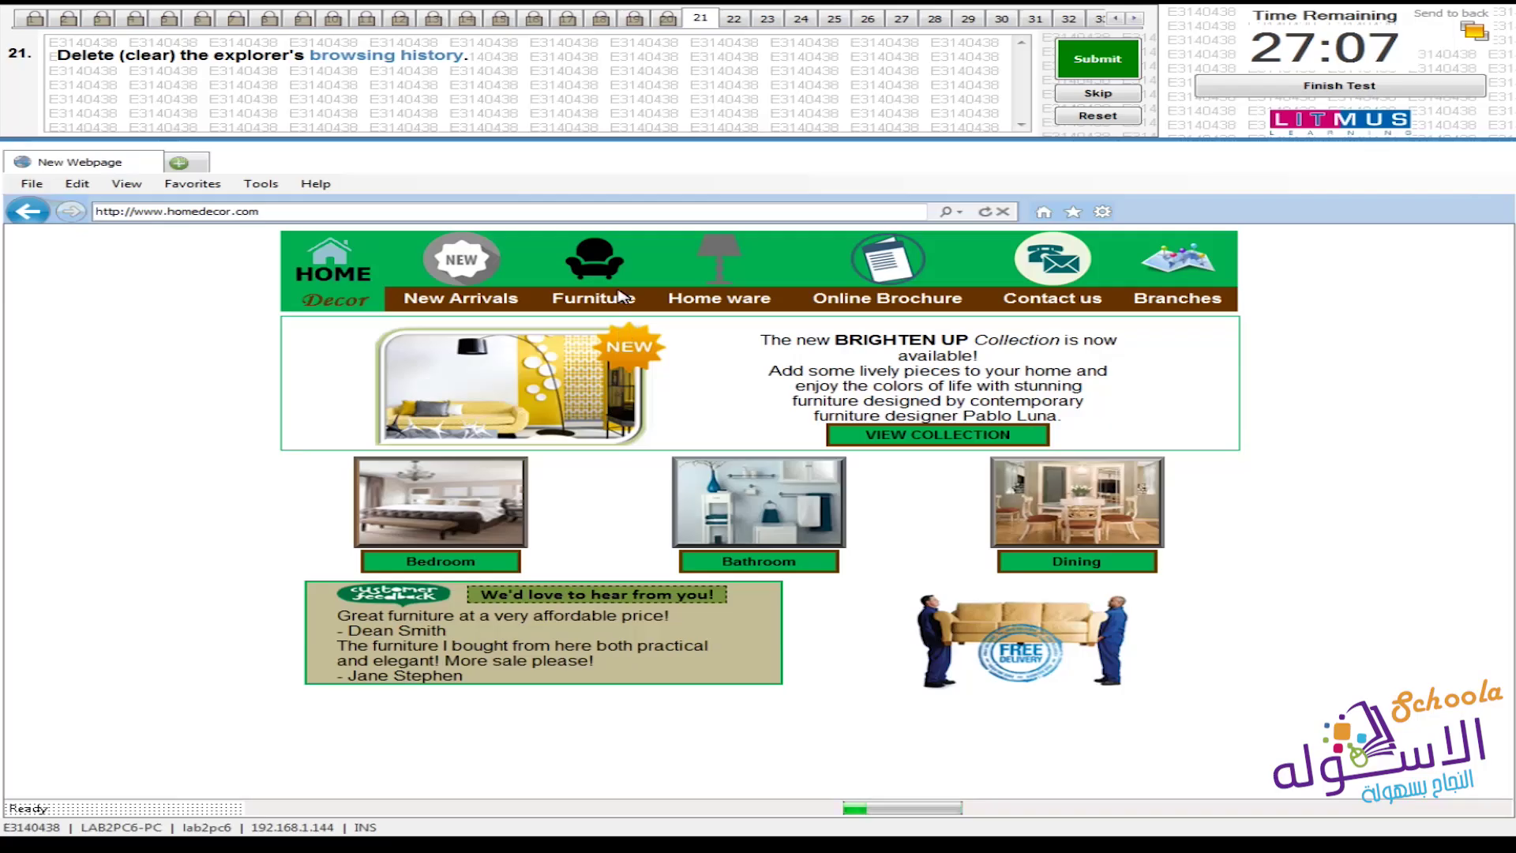
pyautogui.click(254, 184)
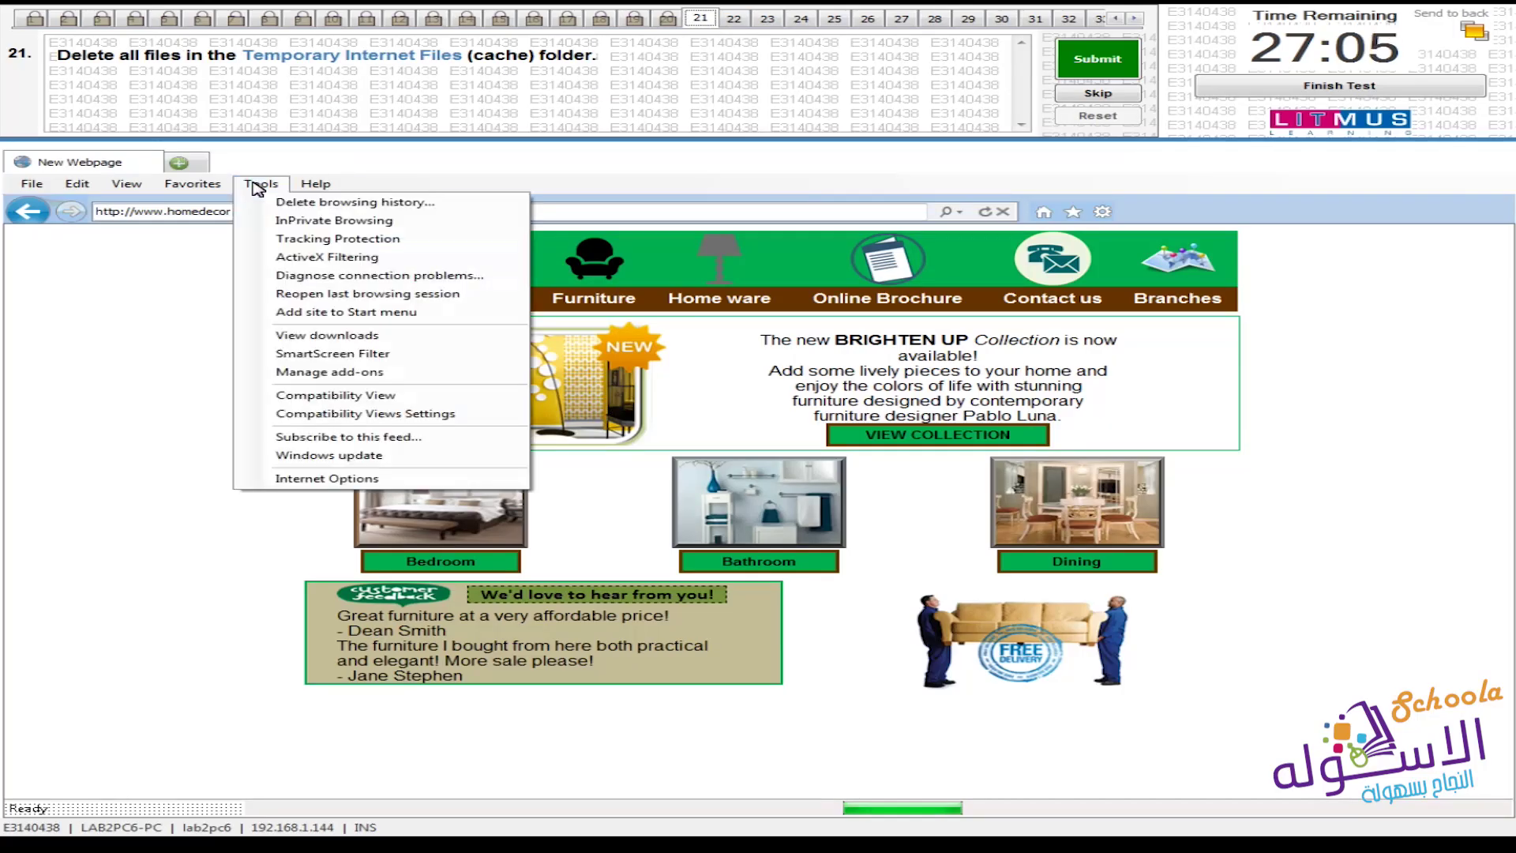
pyautogui.click(431, 206)
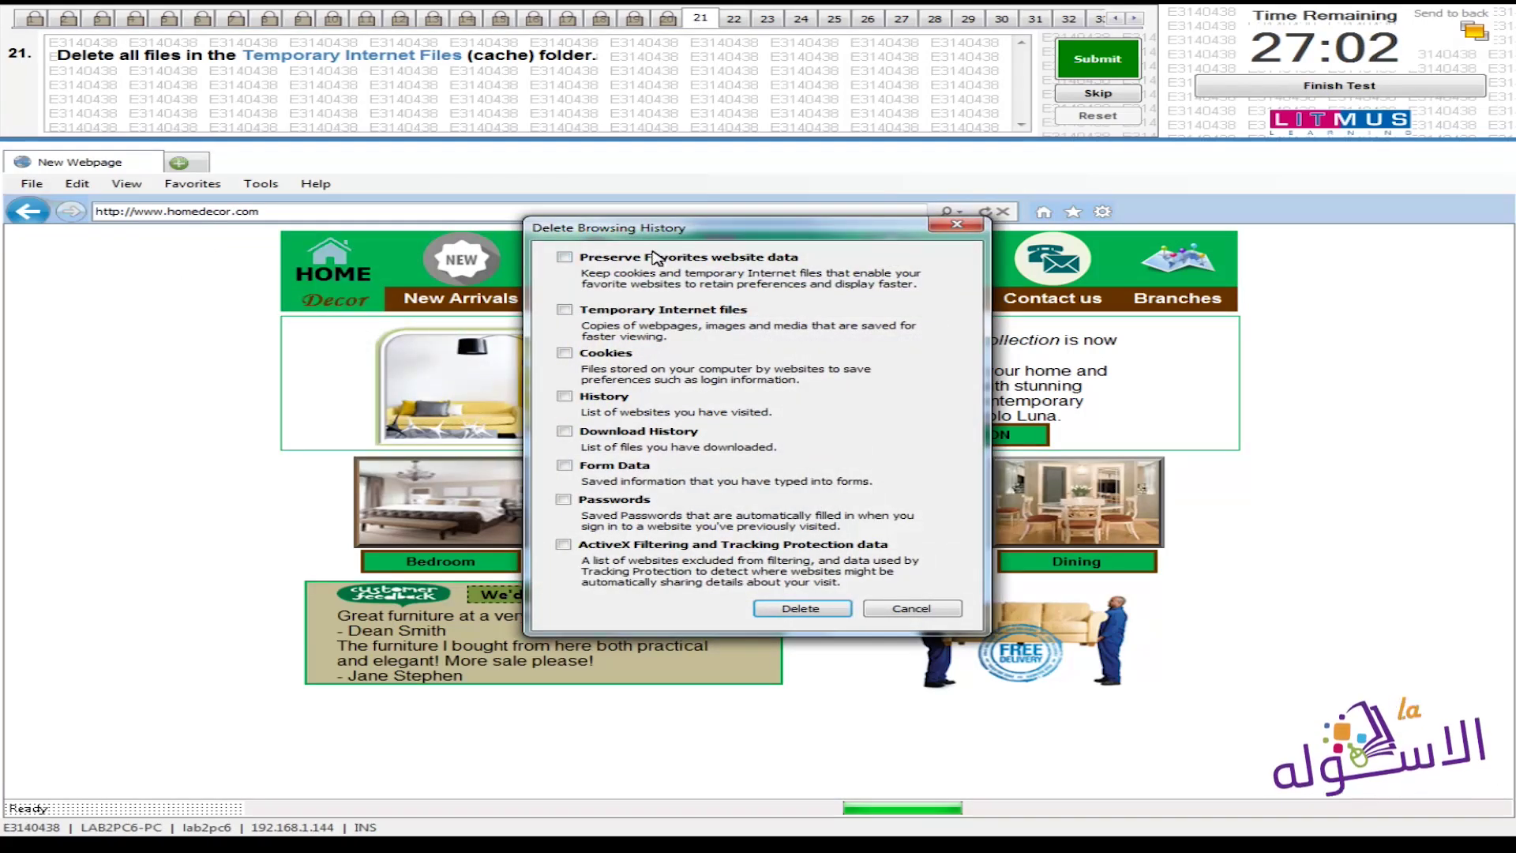
pyautogui.click(620, 310)
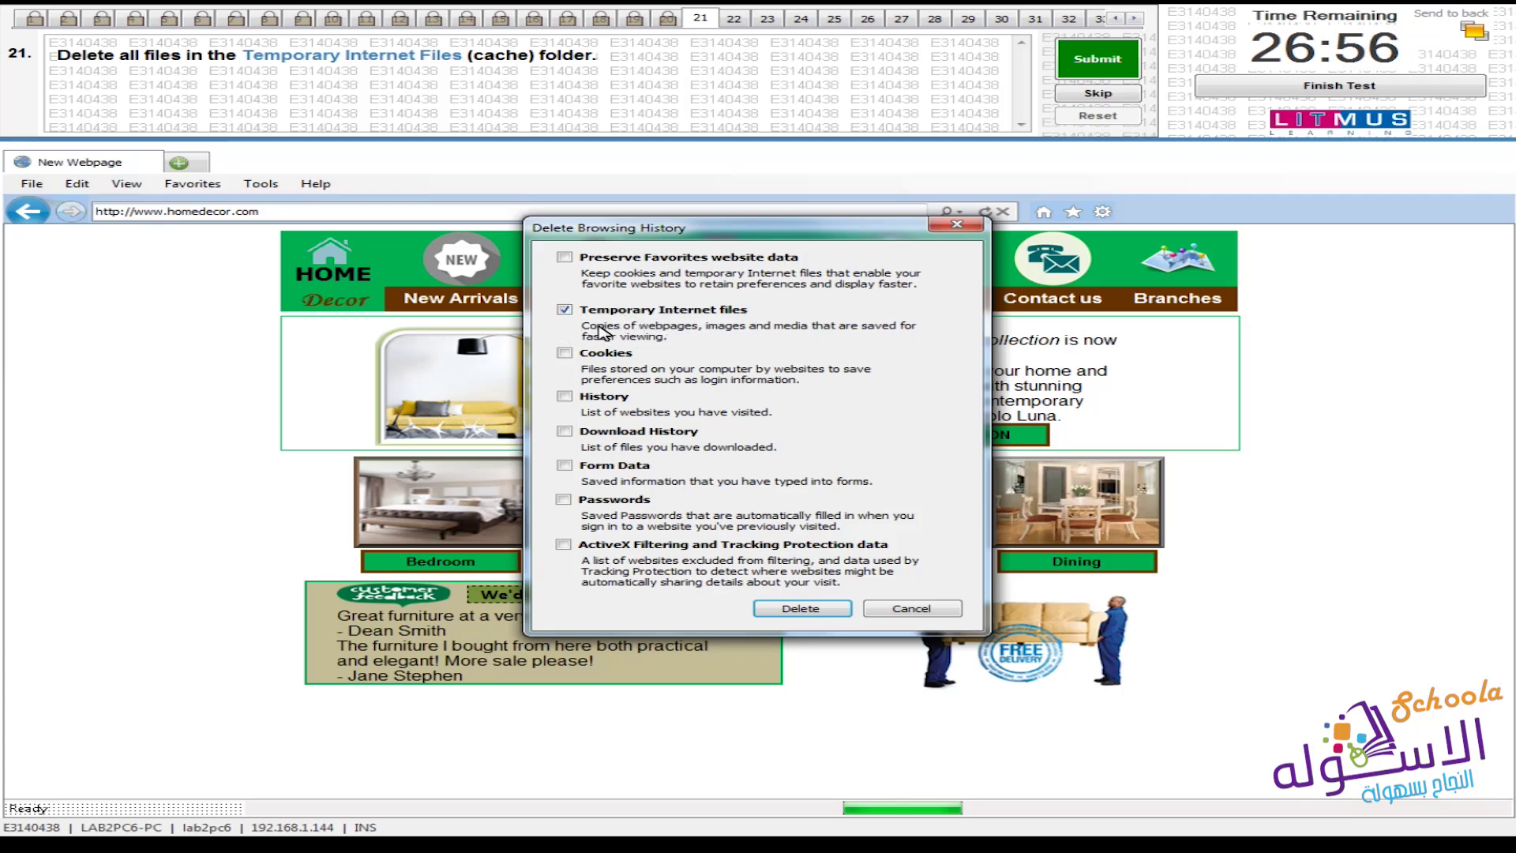
pyautogui.click(801, 610)
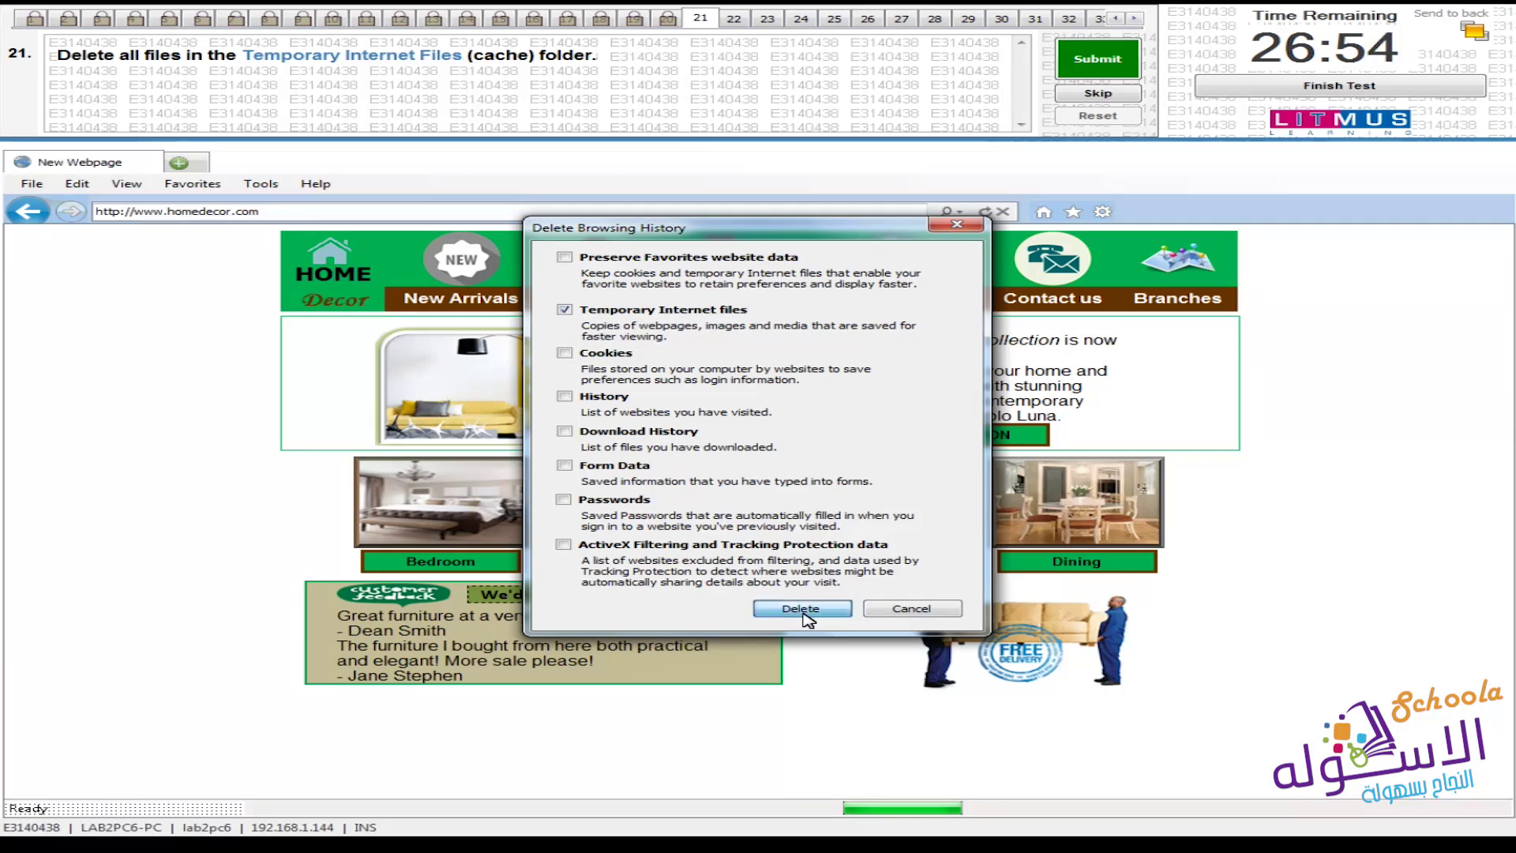
pyautogui.click(1097, 59)
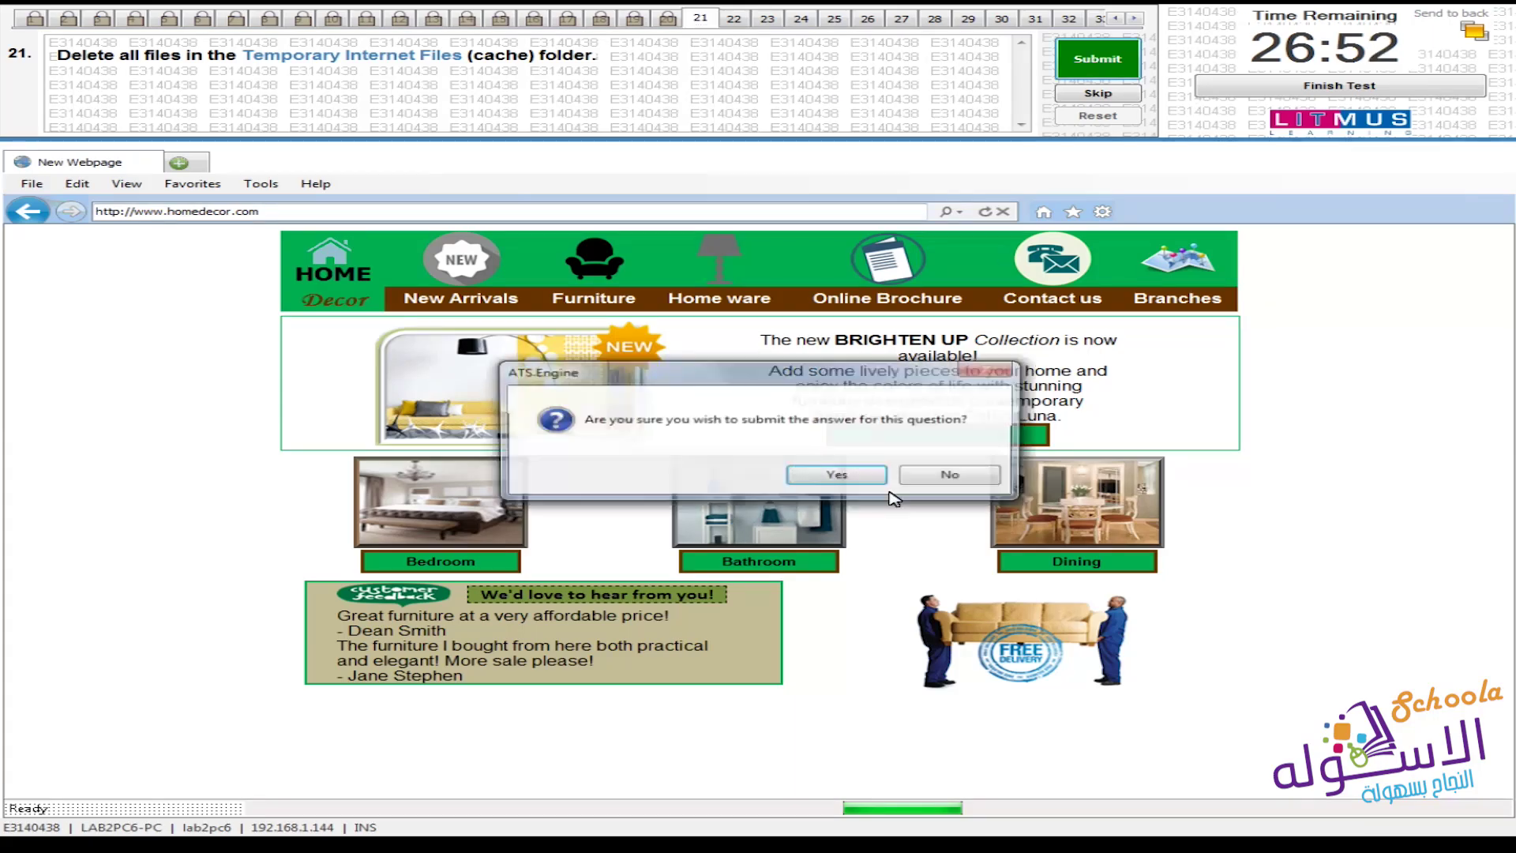
pyautogui.click(837, 475)
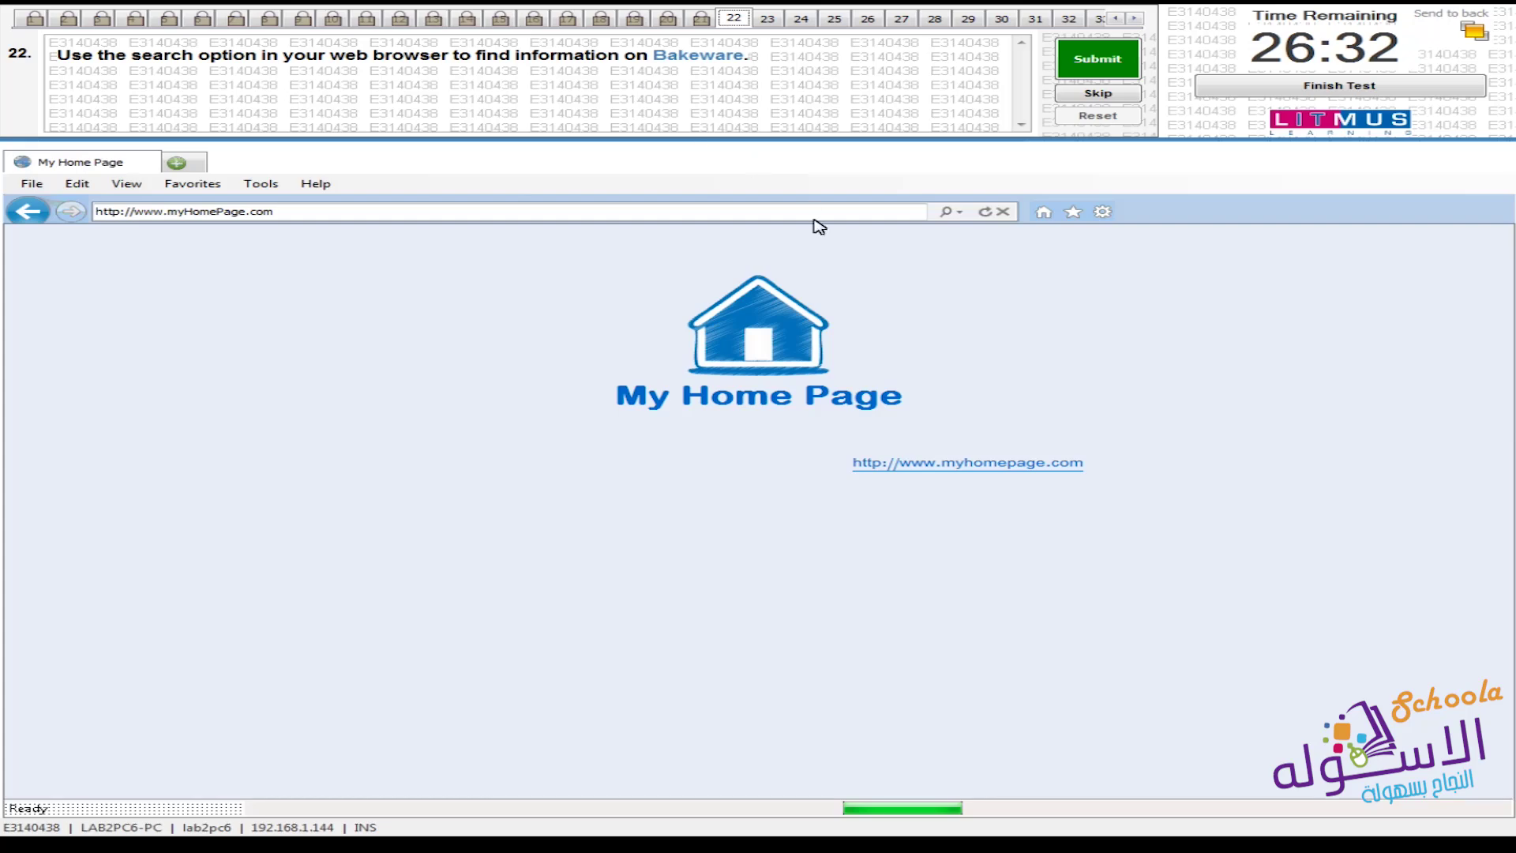
# Search Info Finder for 'Bakeware' and submit the answer to question 22
pyautogui.click(959, 214)
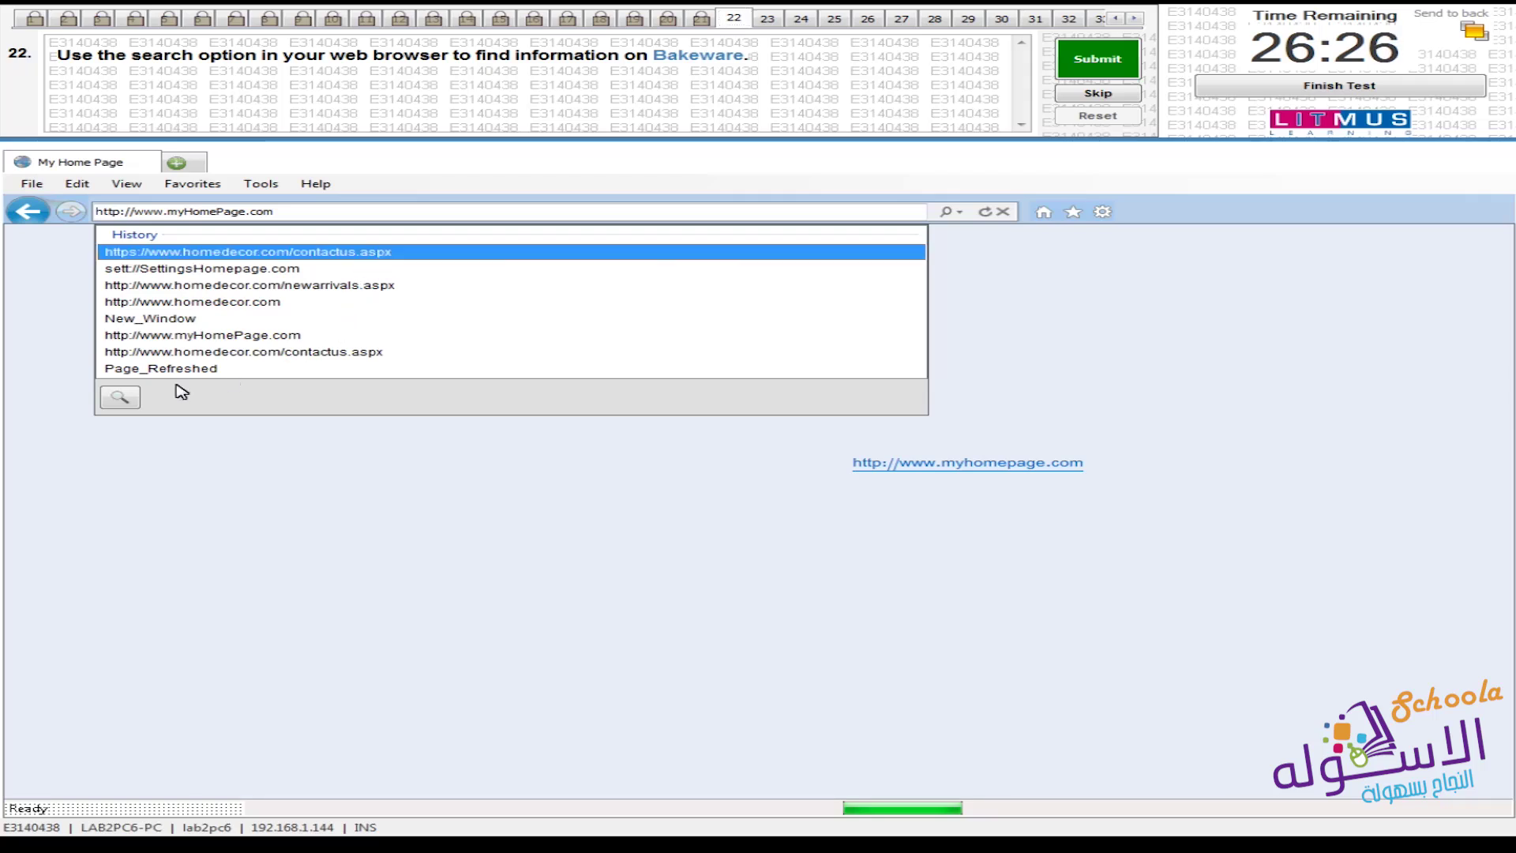
pyautogui.click(119, 401)
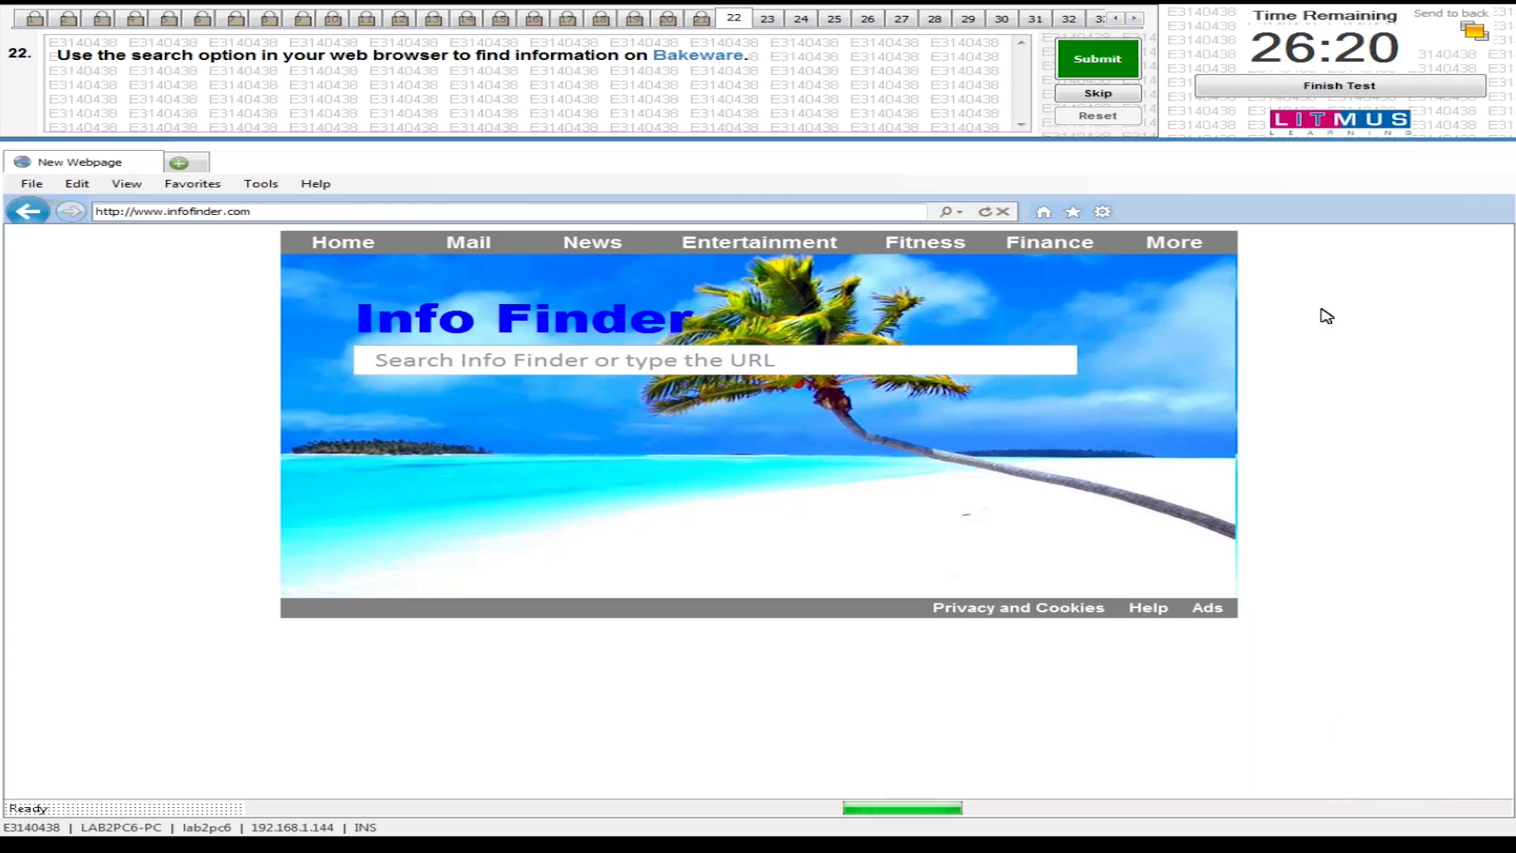
pyautogui.click(465, 362)
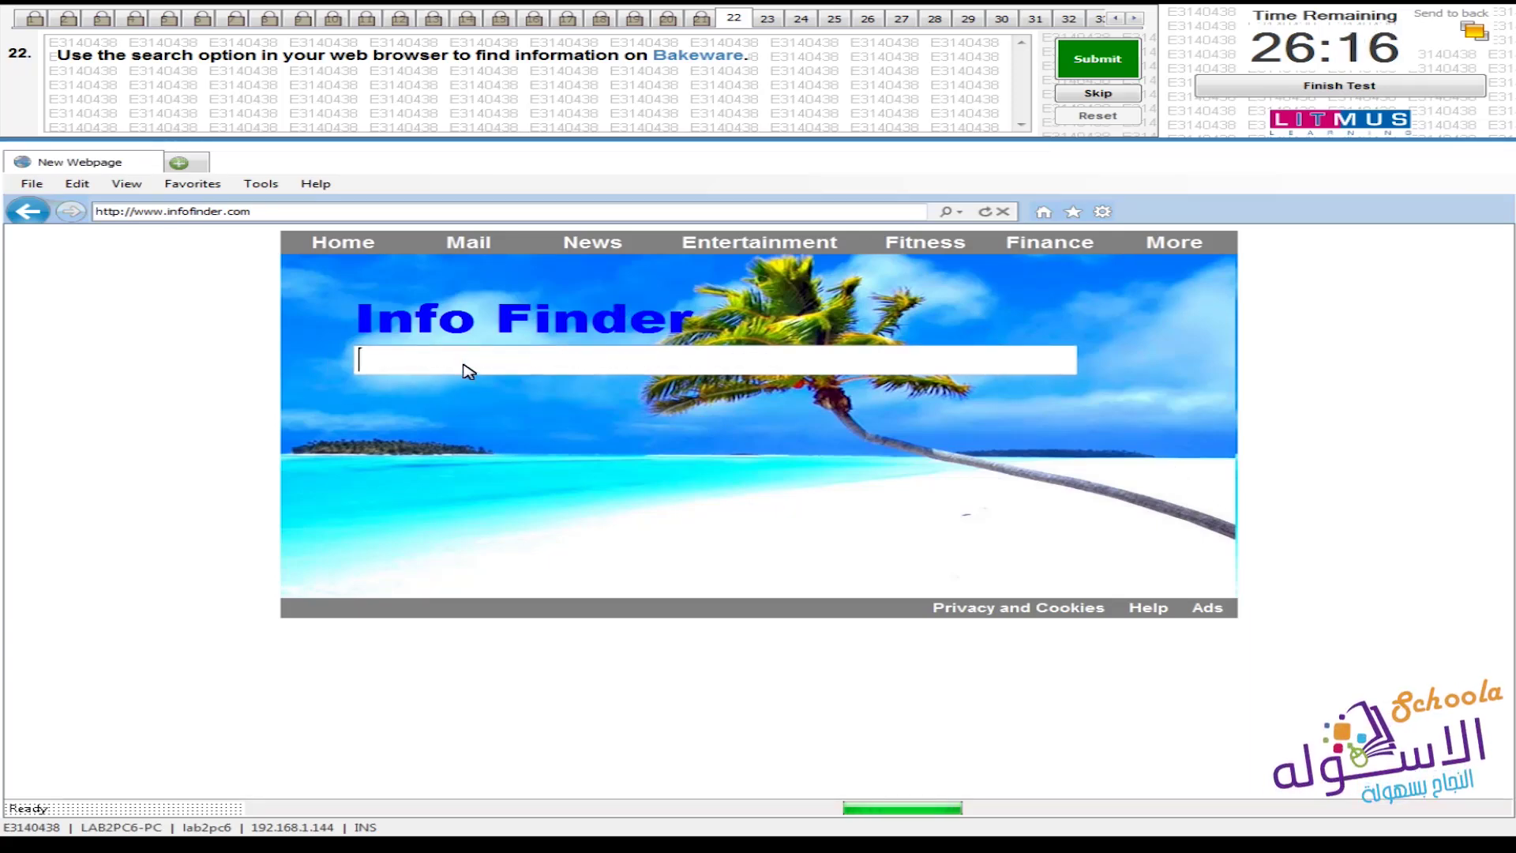
pyautogui.write('Bak')
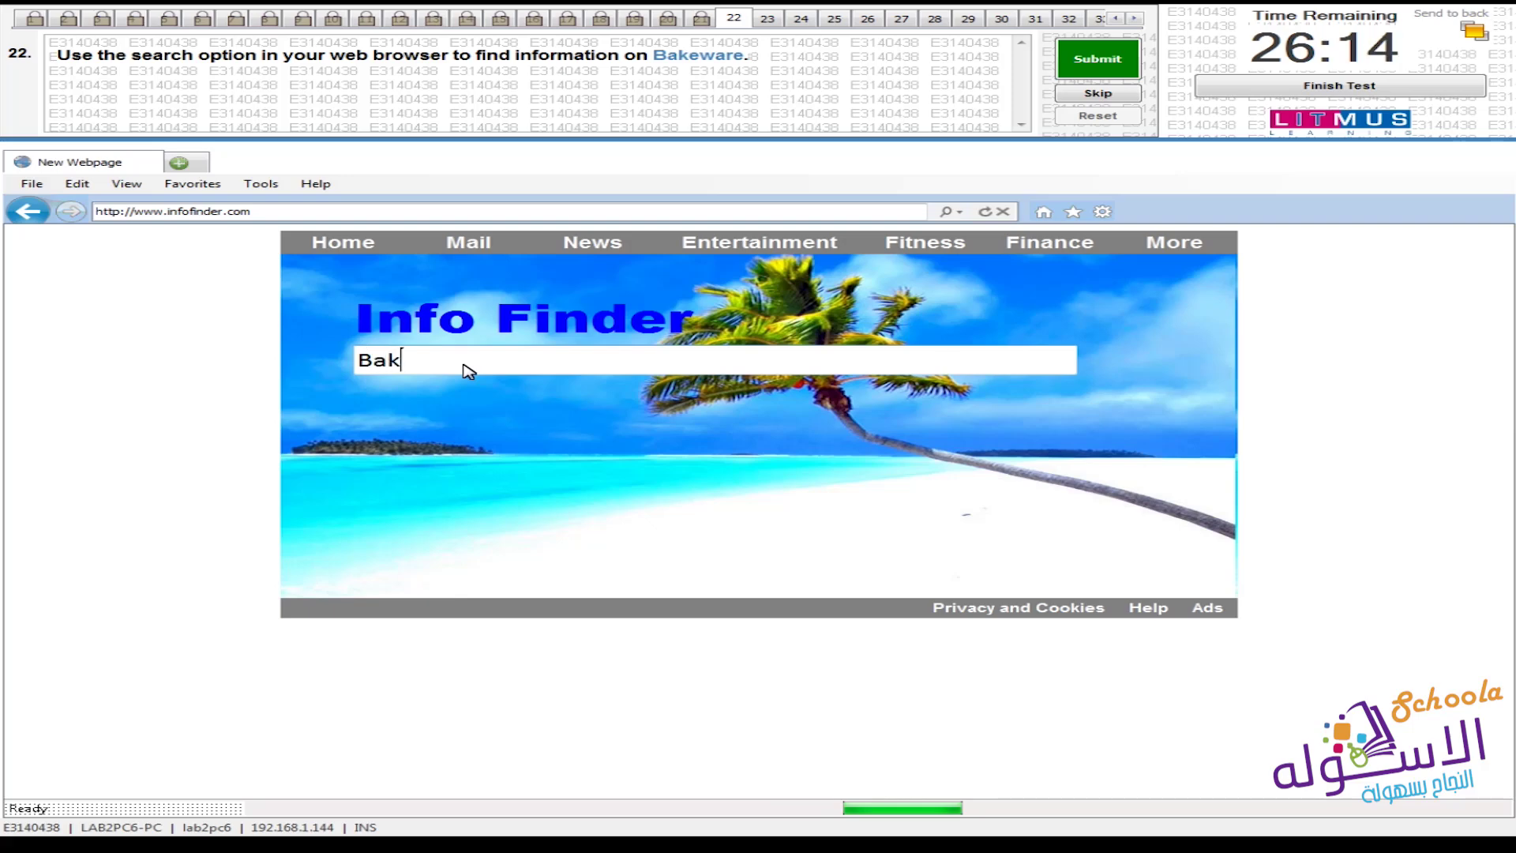
pyautogui.write('eware')
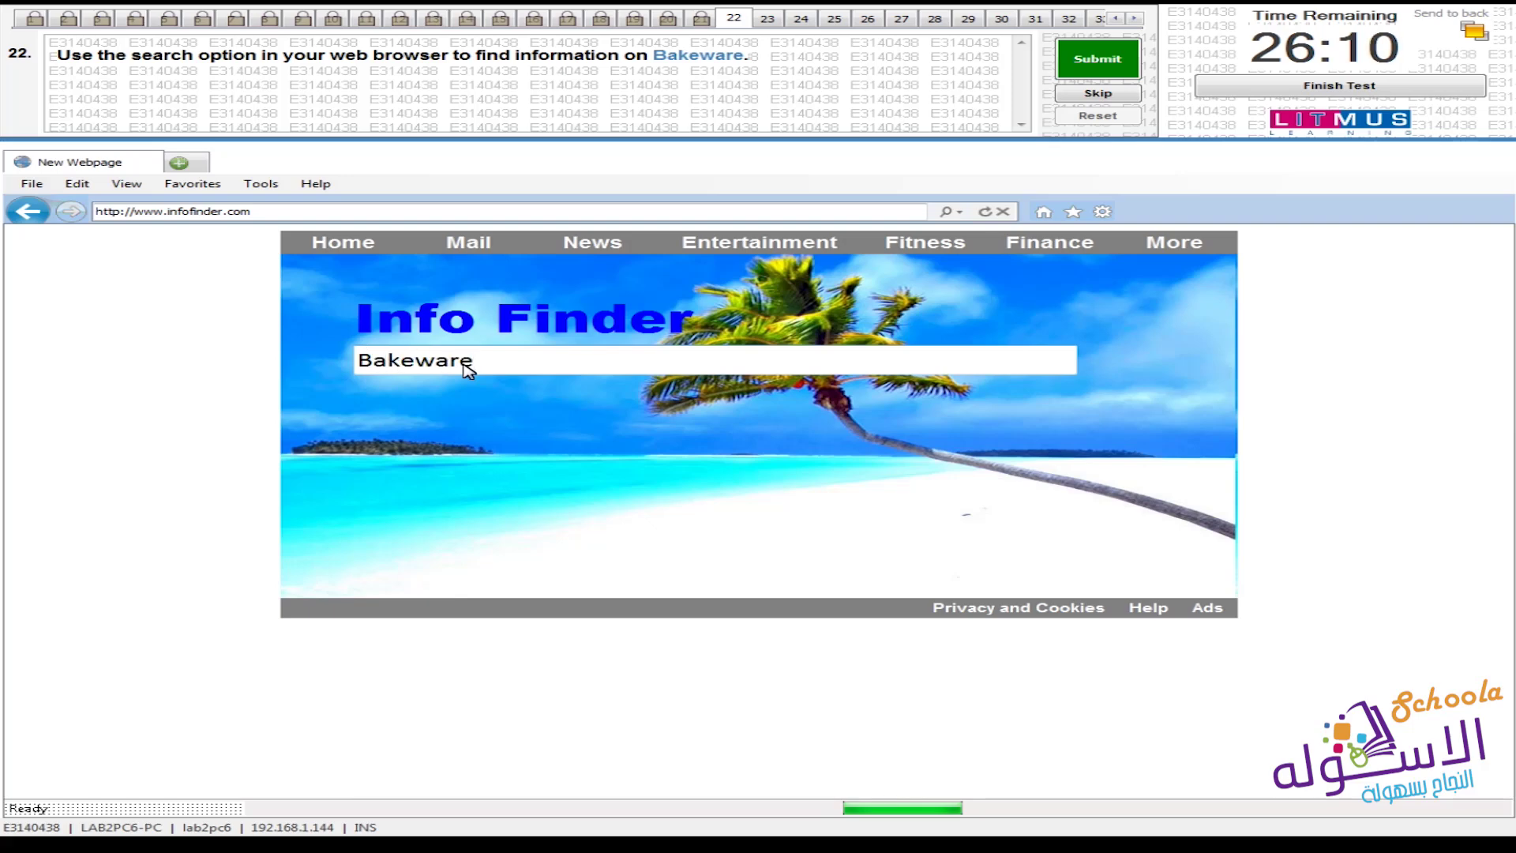
pyautogui.press('Return')
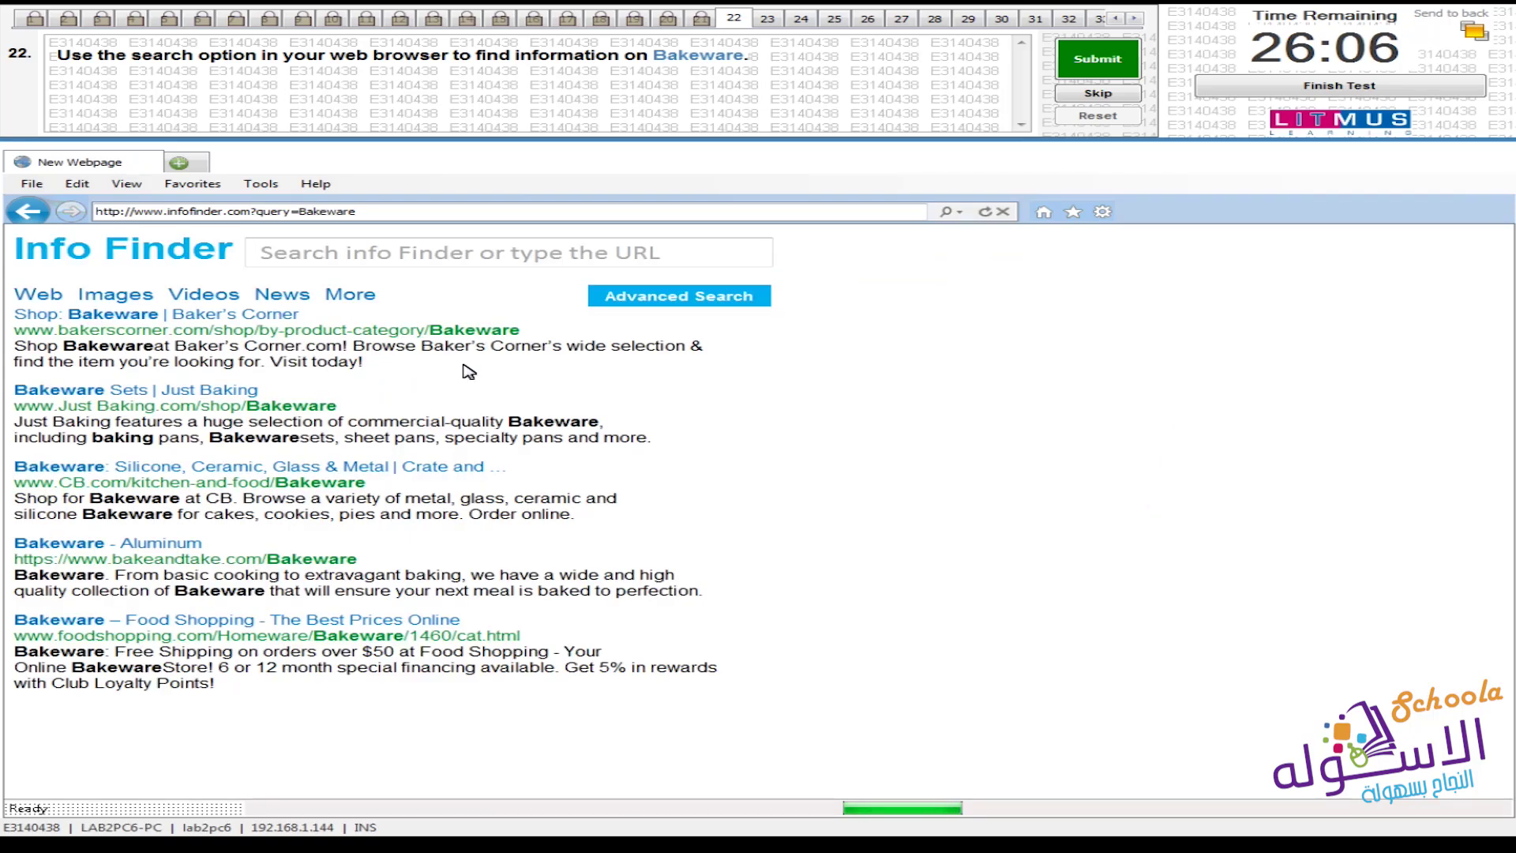
pyautogui.click(1129, 75)
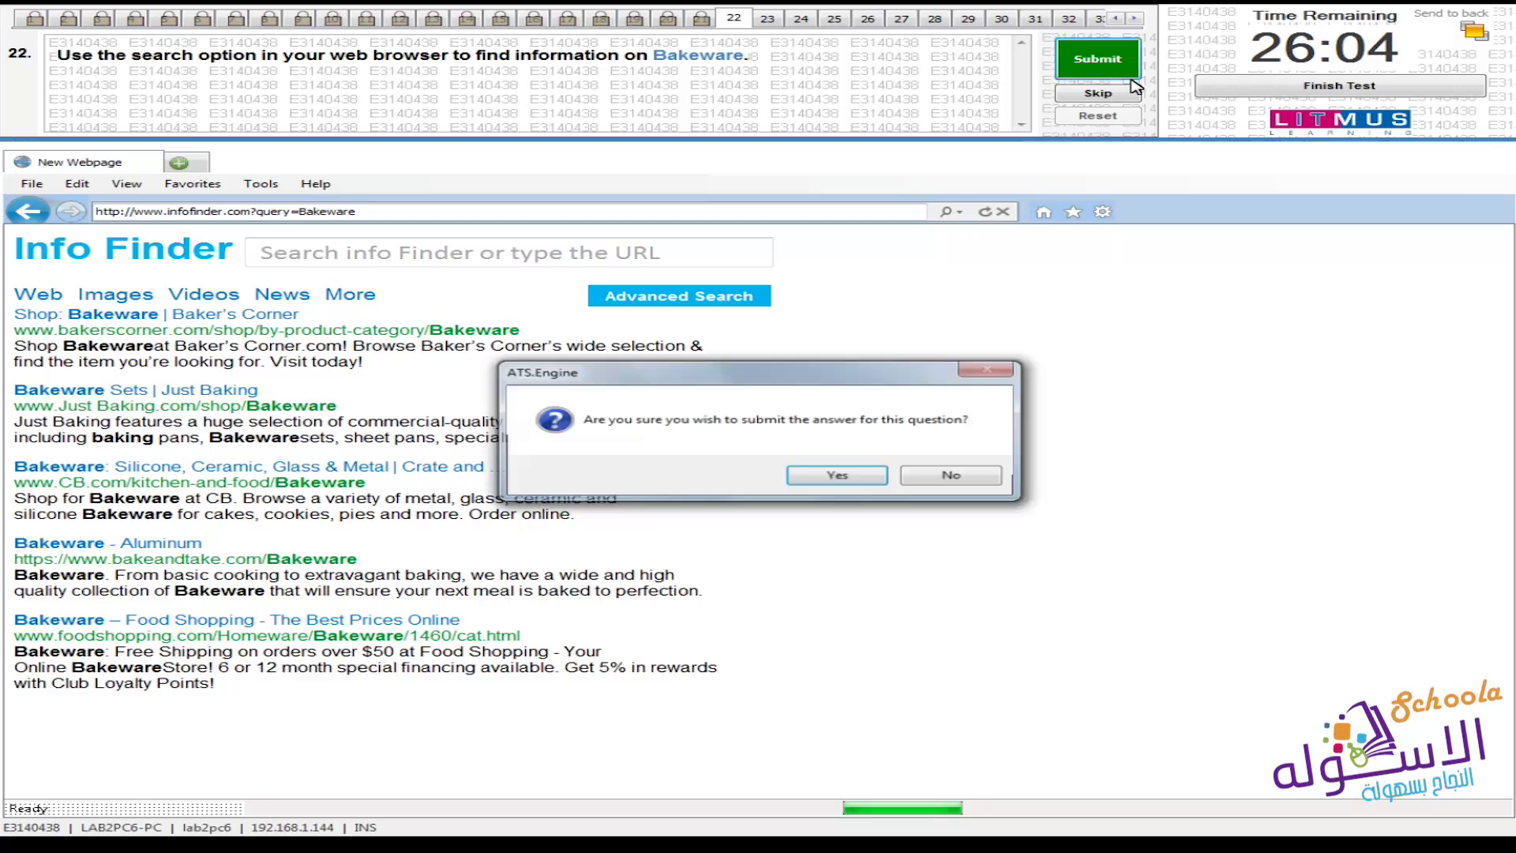
pyautogui.click(885, 475)
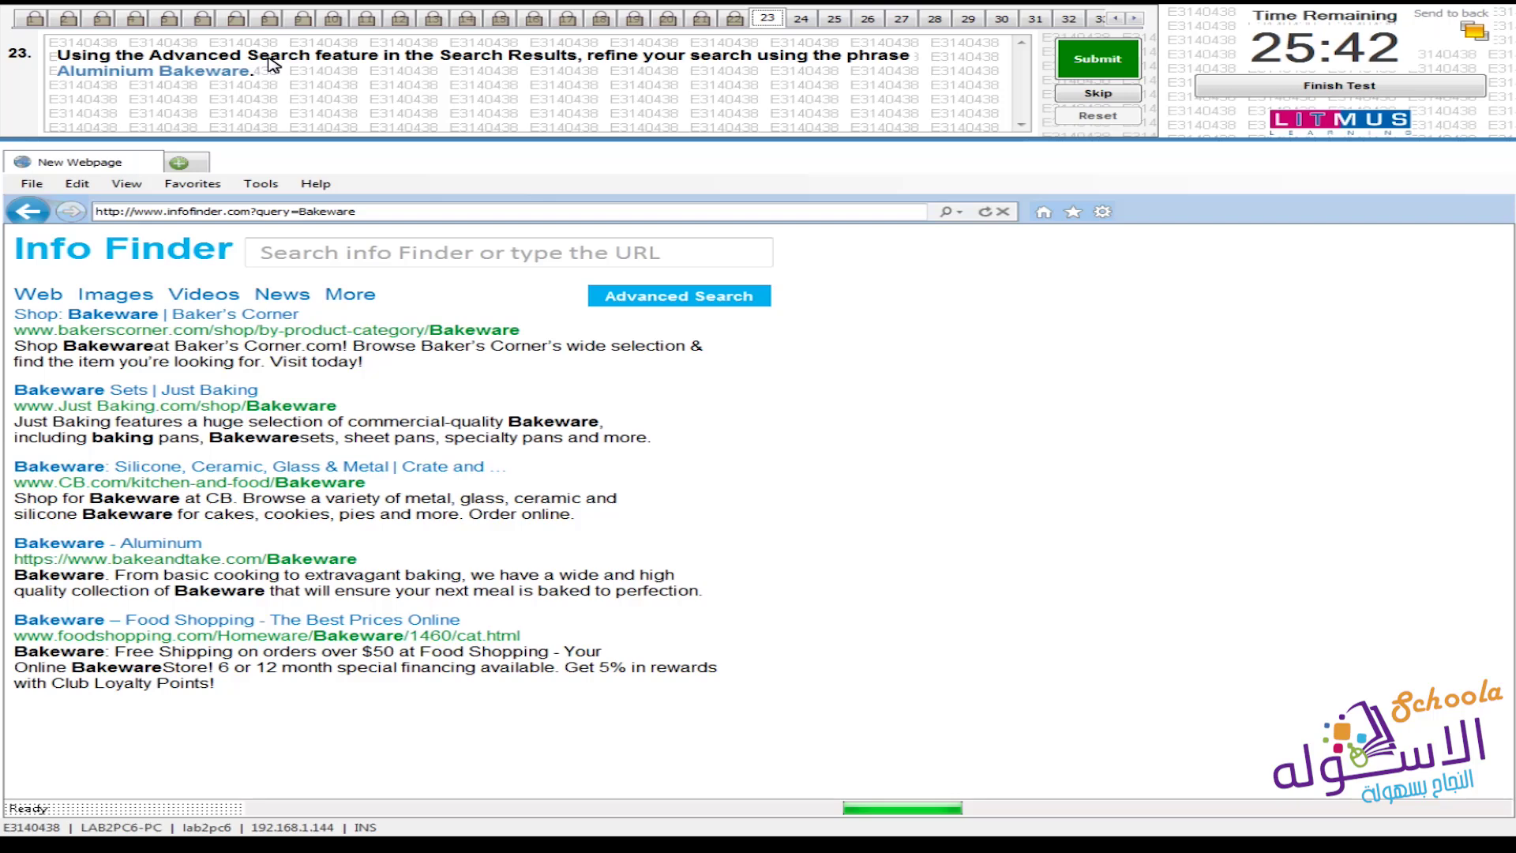
# Run an Advanced Search for the exact phrase 'Aluminium Bakeware' and submit question 23
pyautogui.click(725, 295)
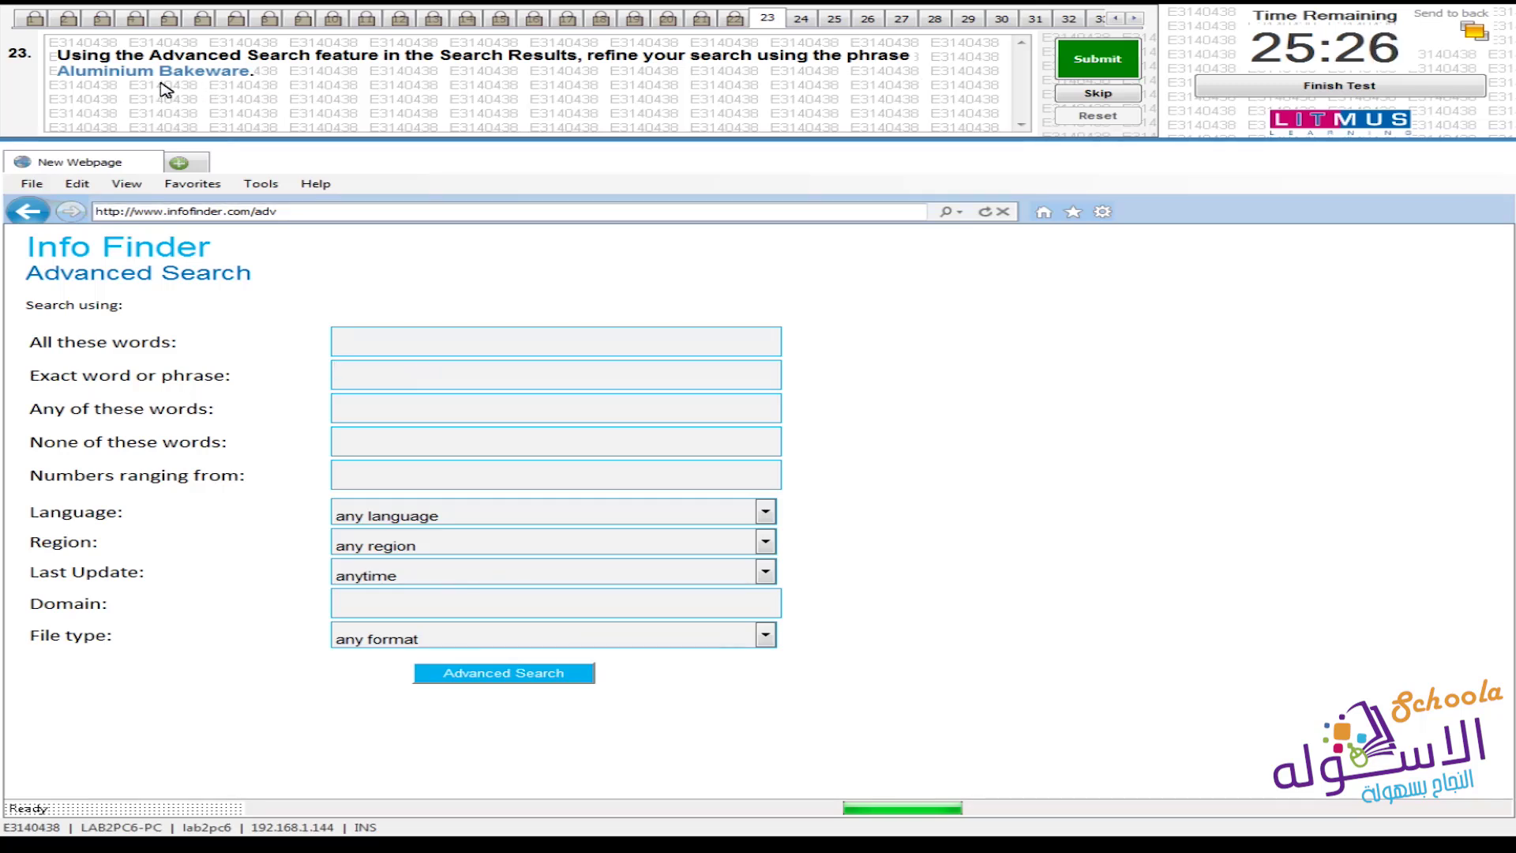
pyautogui.write('Aluminium Bakeware')
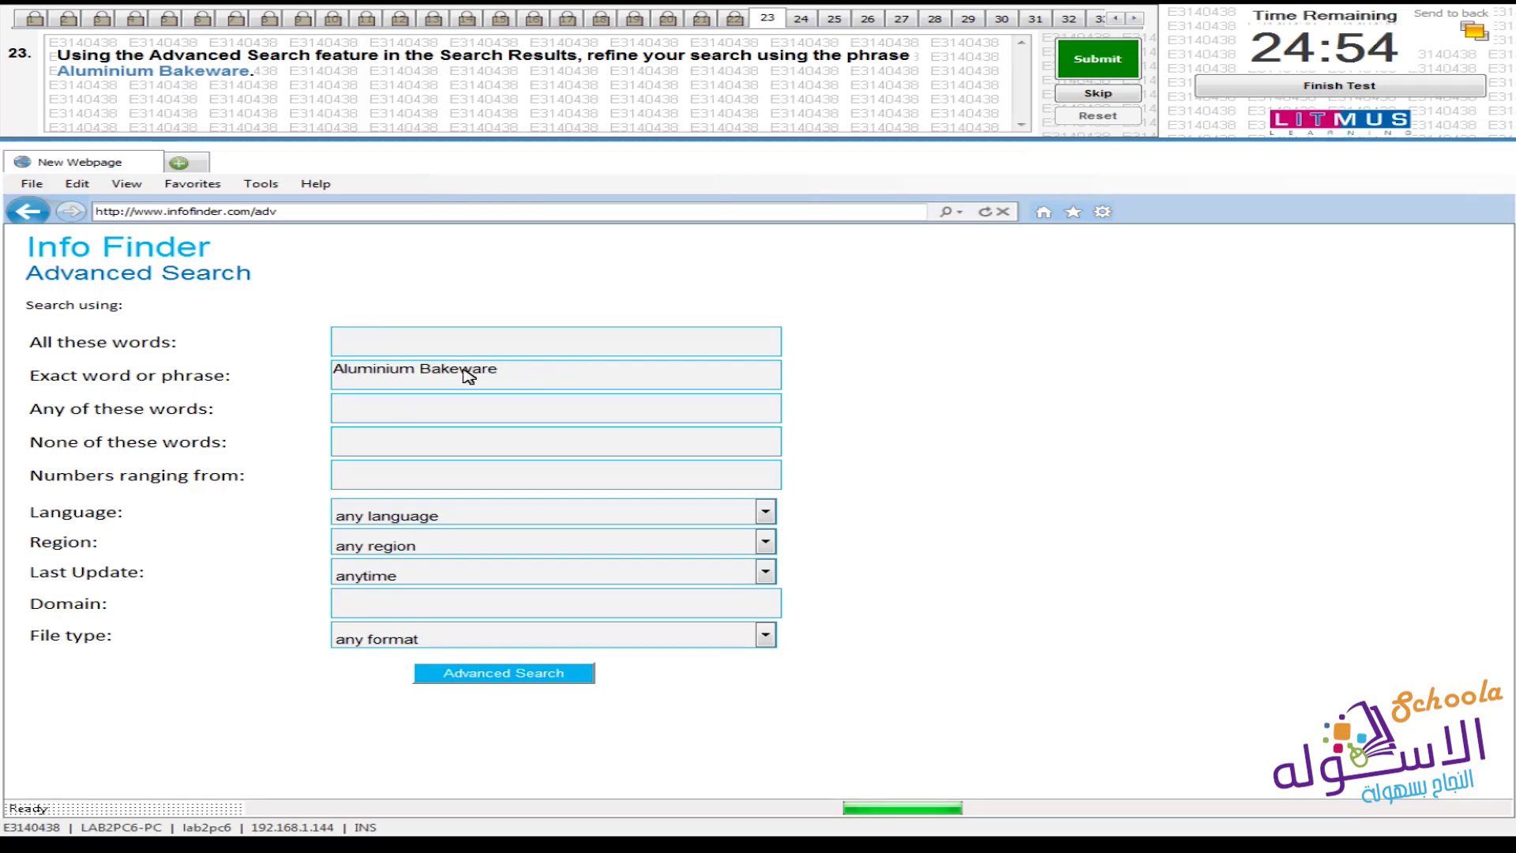
pyautogui.click(548, 679)
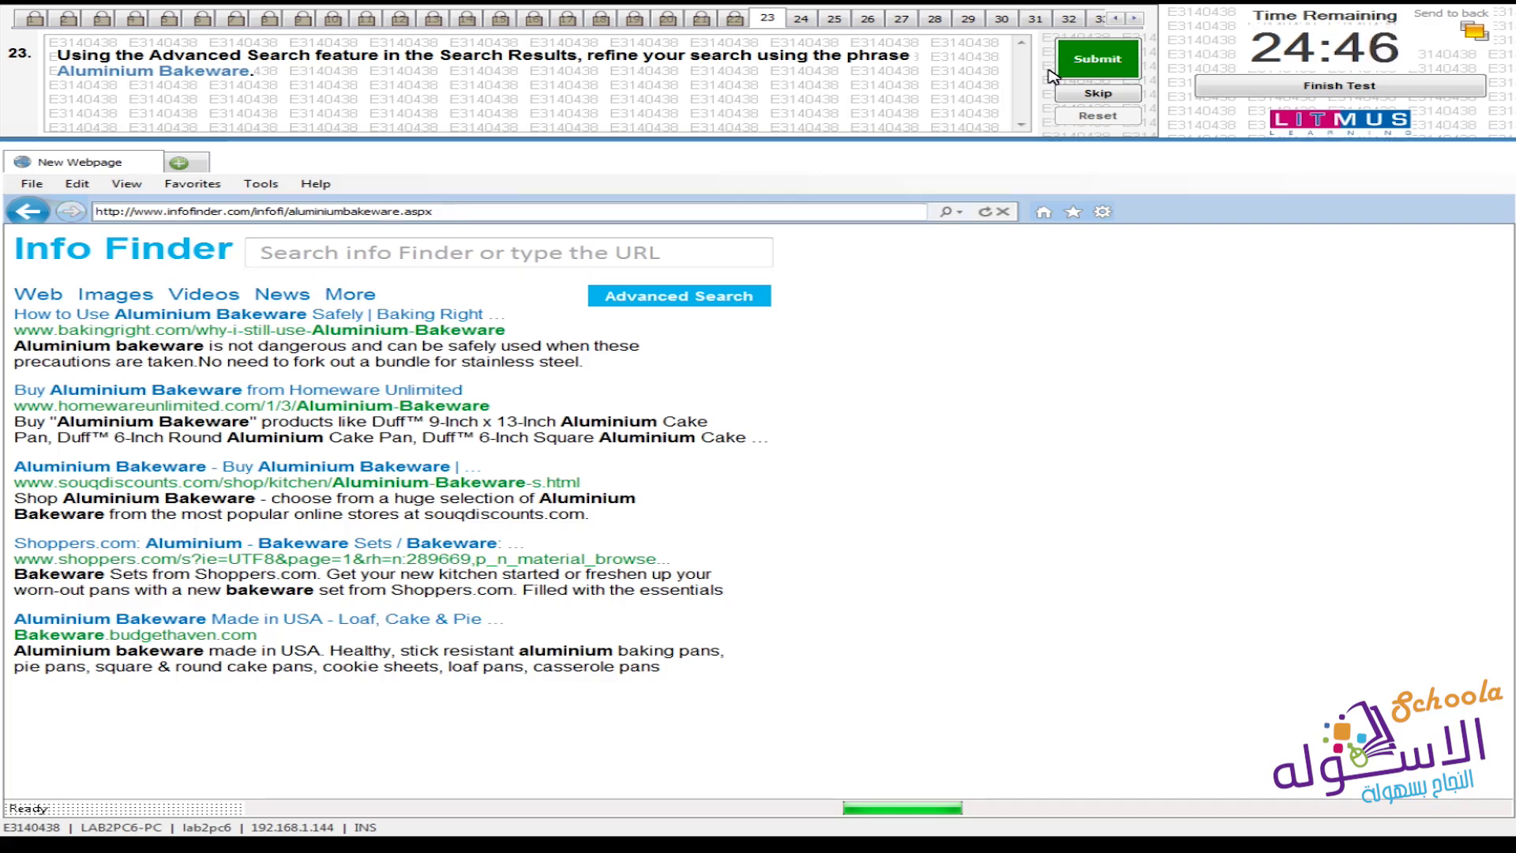
pyautogui.click(1122, 53)
pyautogui.click(840, 476)
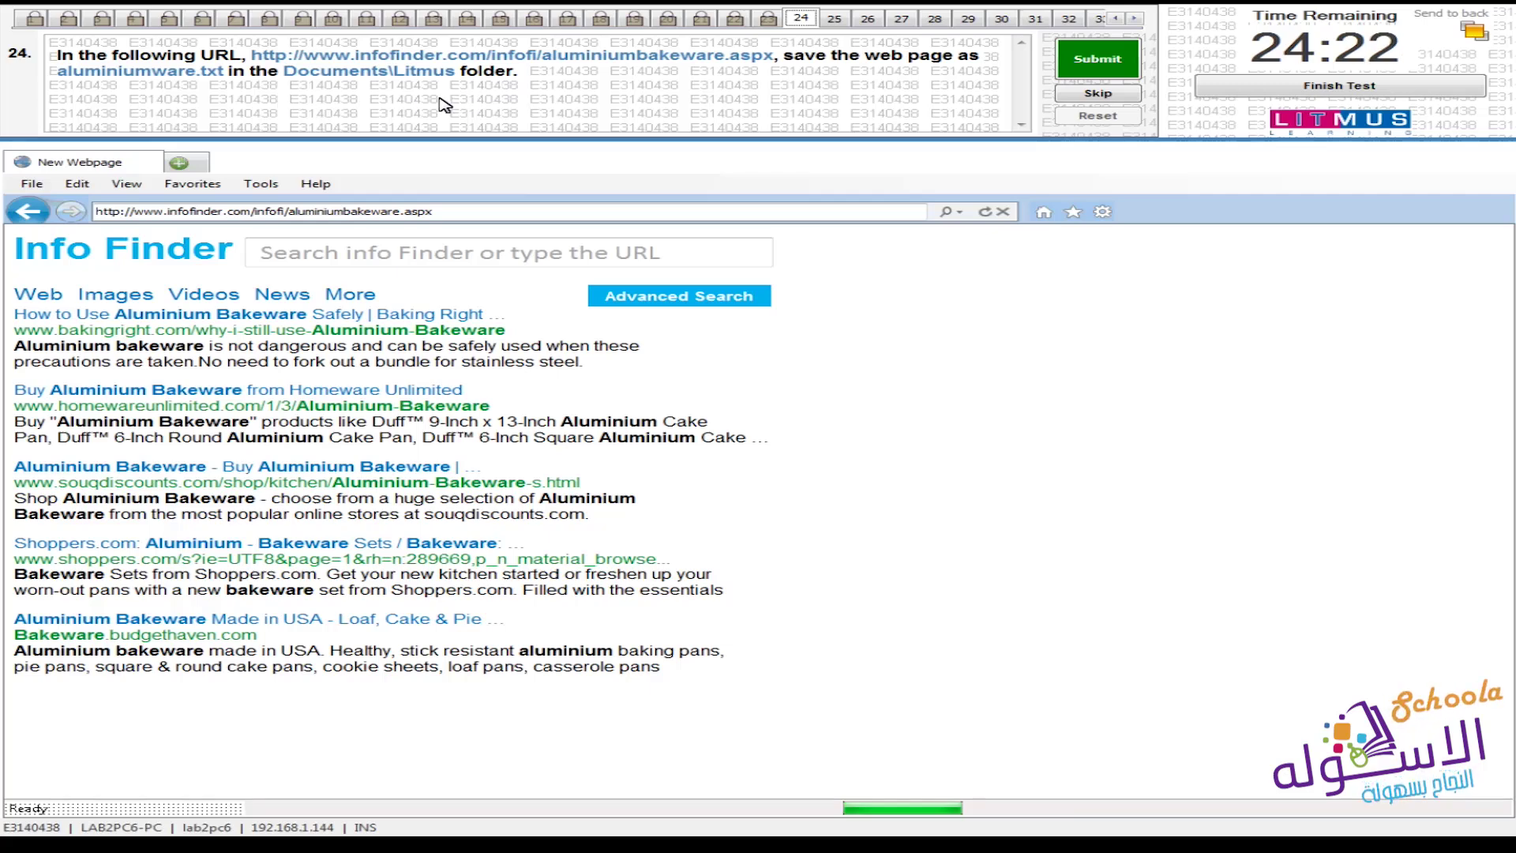
# Save the results page as aluminiumware.txt in Documents\Litmus and submit question 24
pyautogui.click(15, 186)
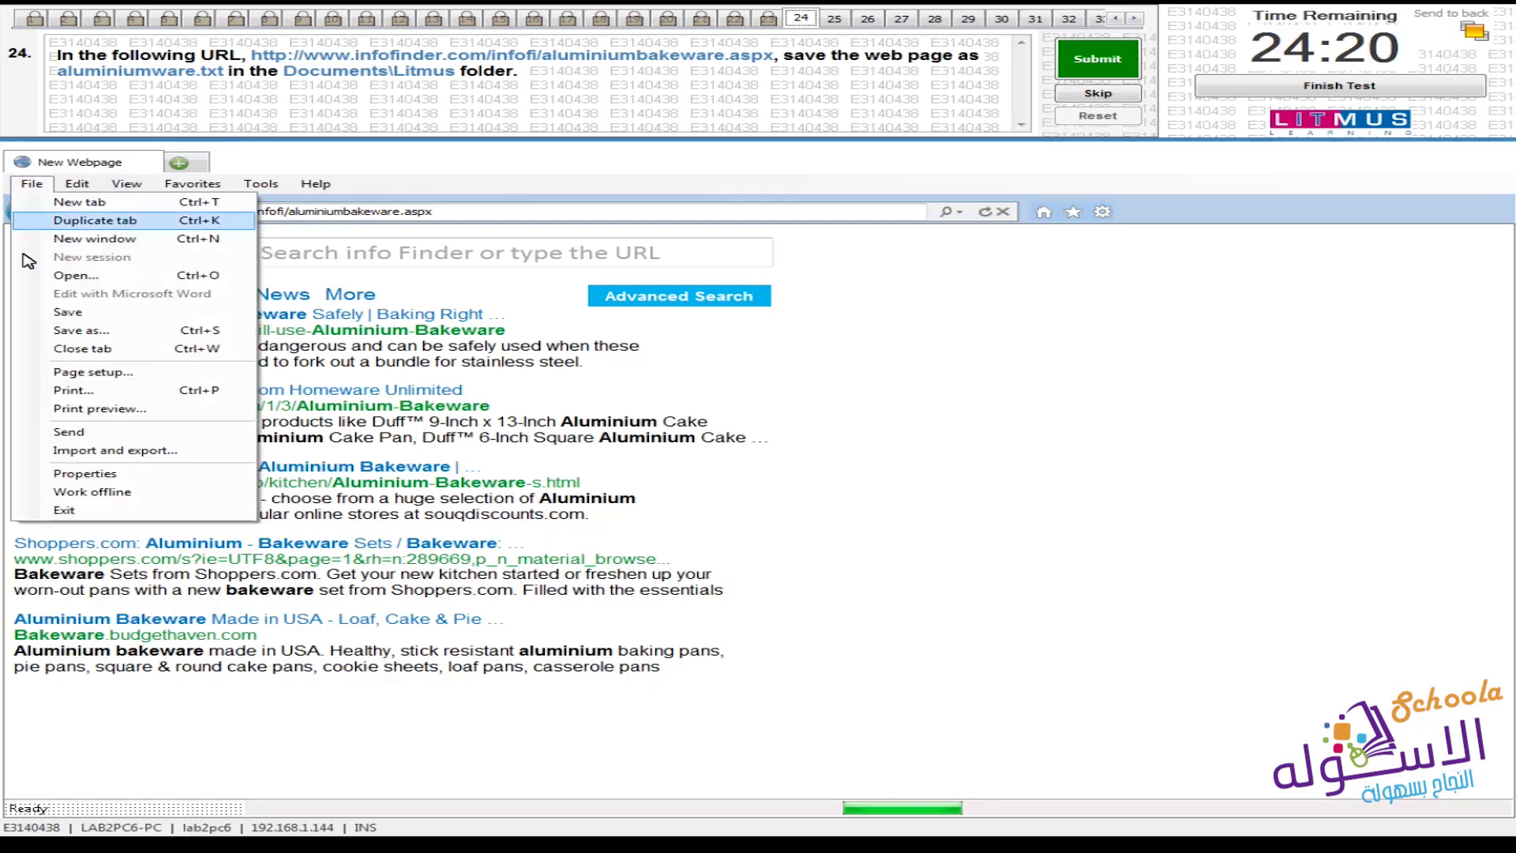
pyautogui.click(49, 330)
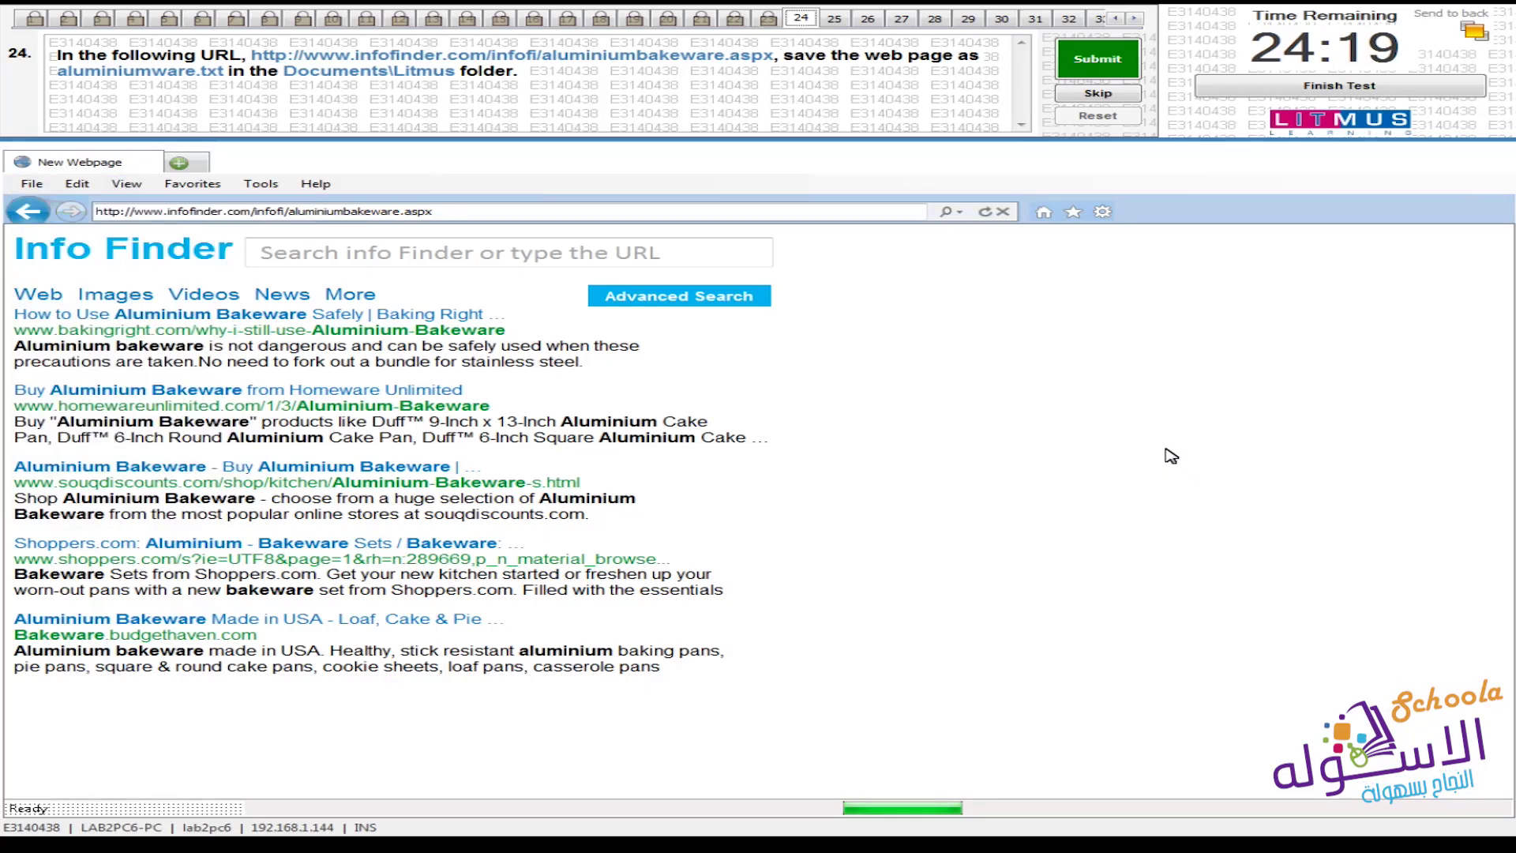
pyautogui.hotkey('ctrl', 's')
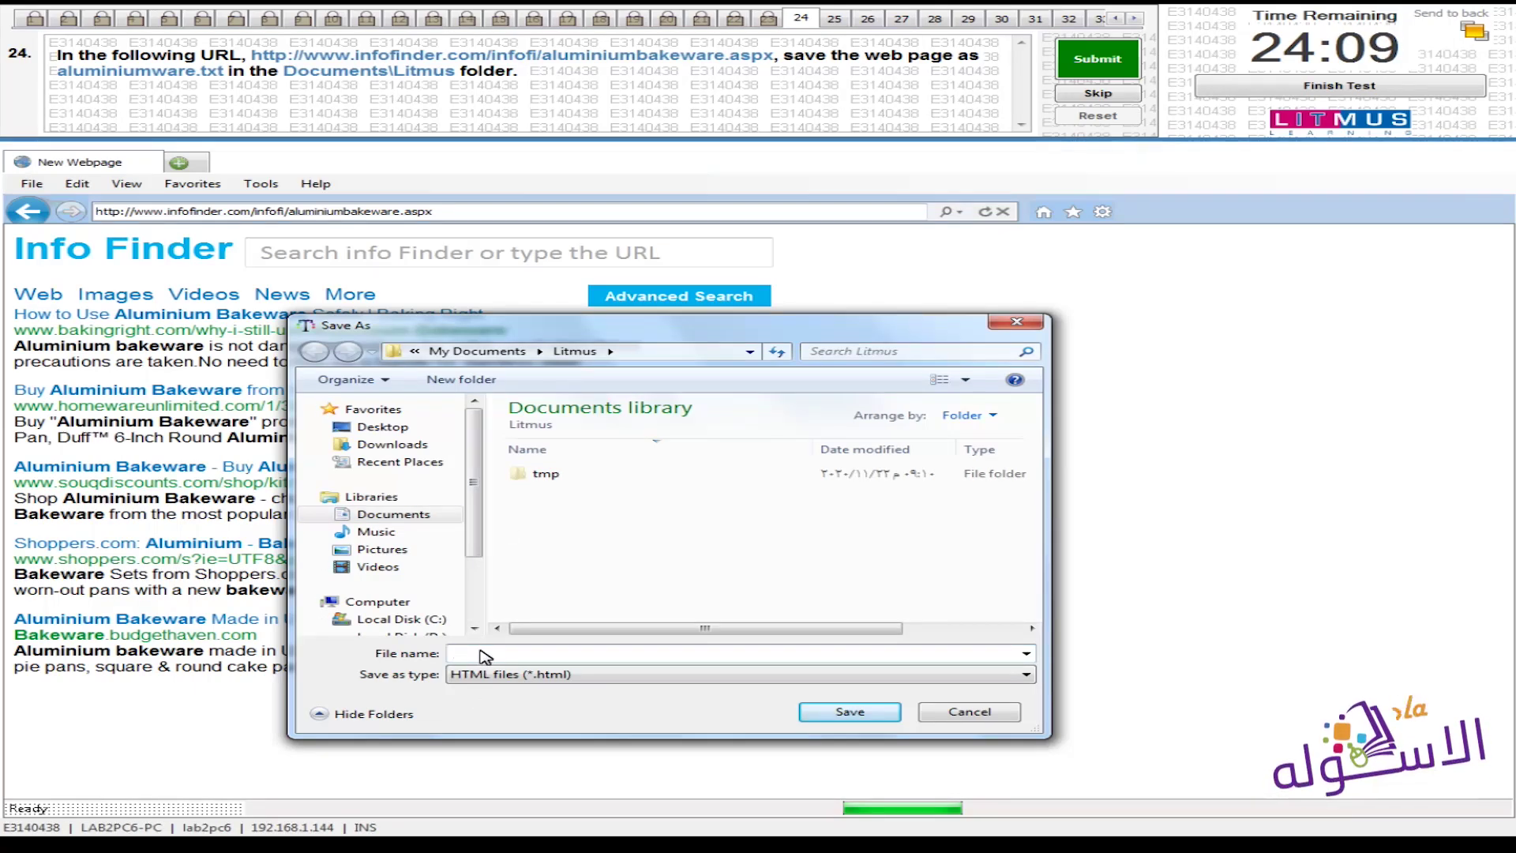
pyautogui.write('aluminiumware')
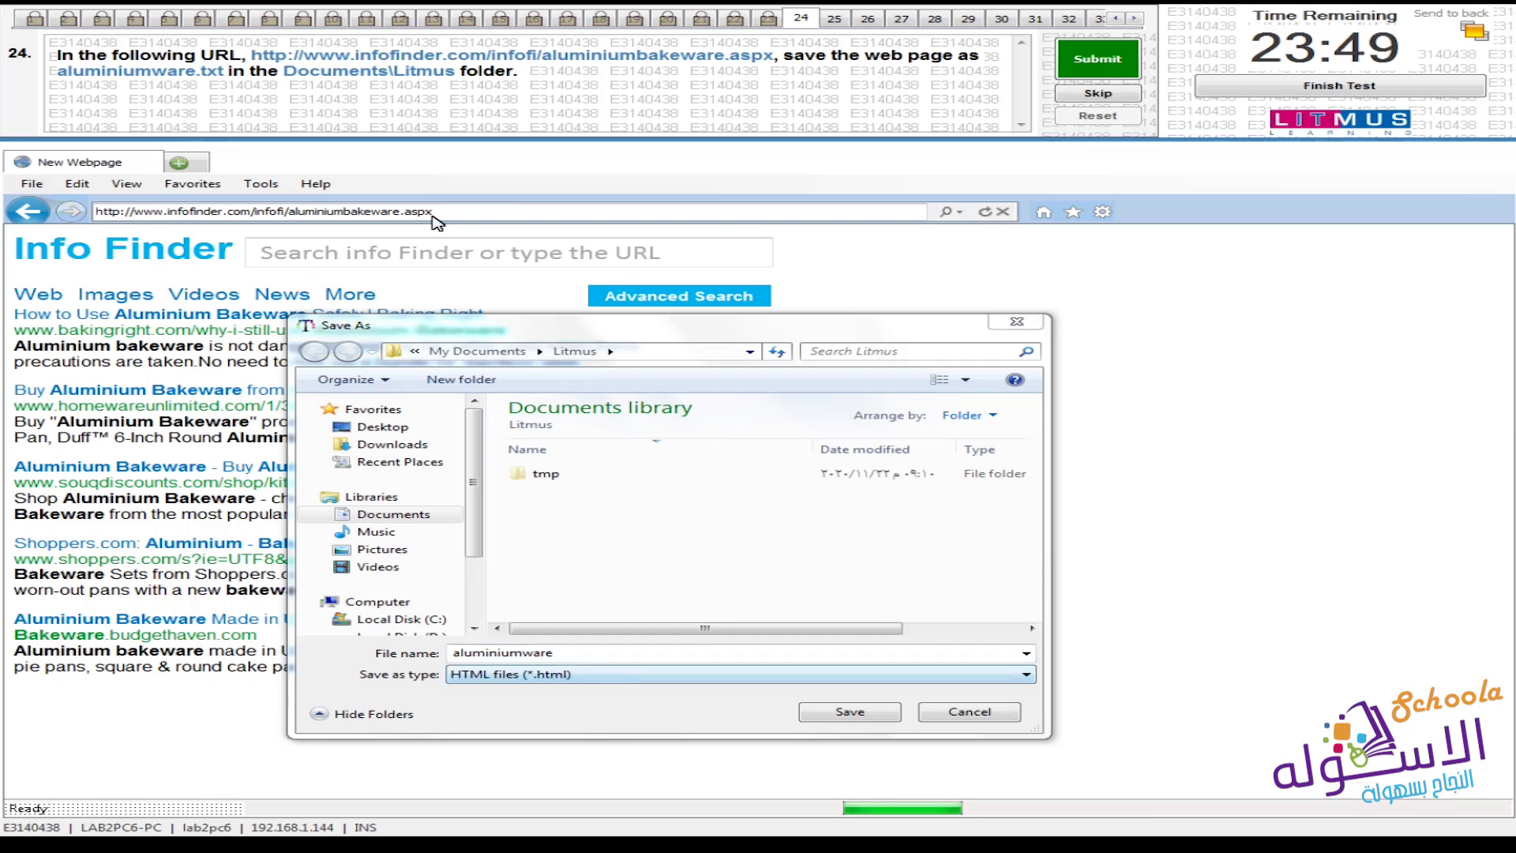
pyautogui.click(1008, 679)
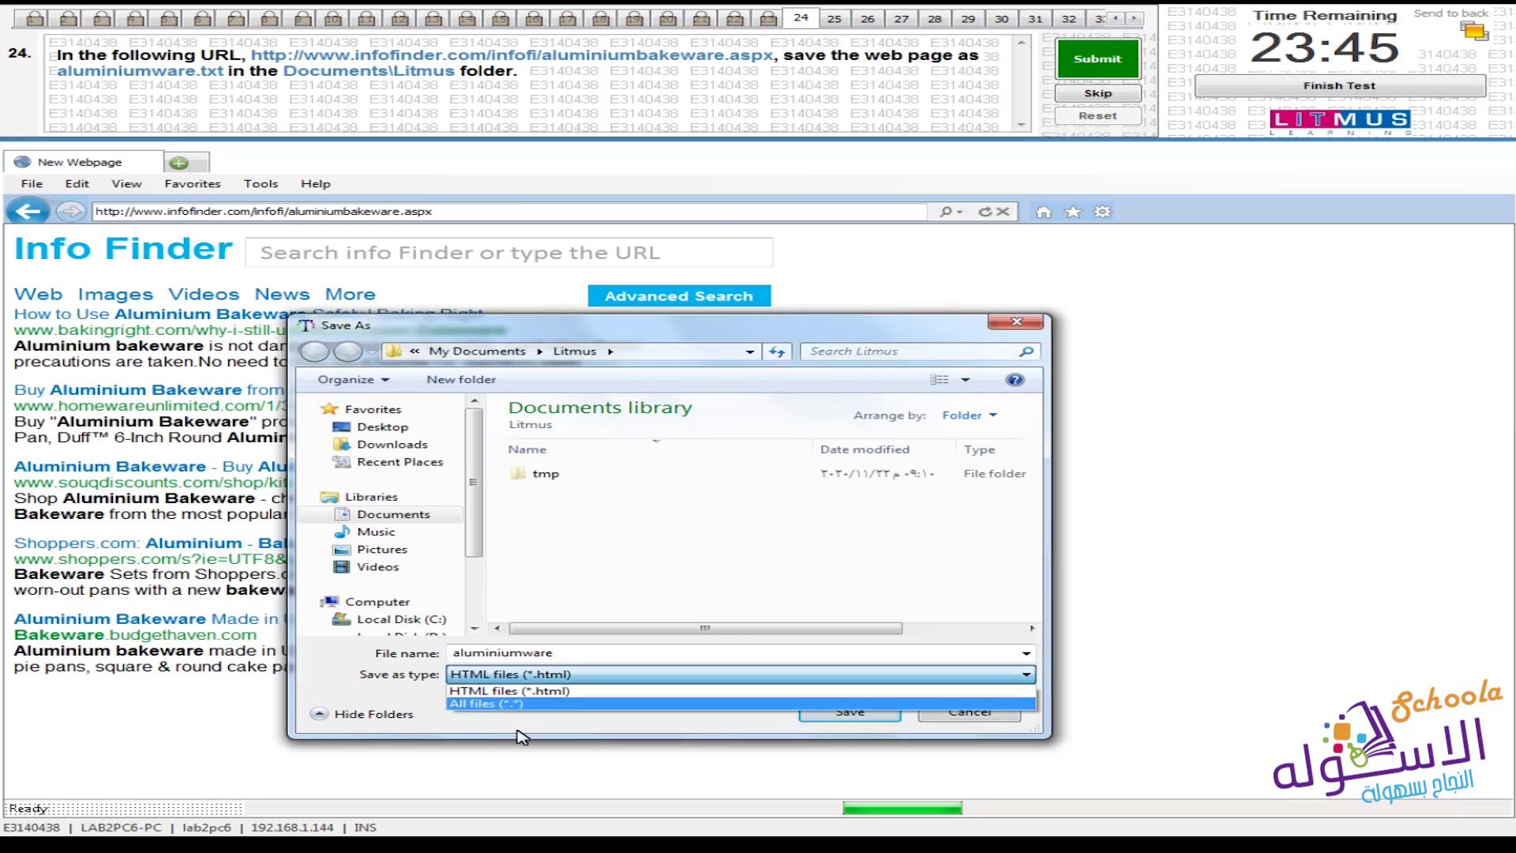
pyautogui.click(610, 743)
pyautogui.doubleClick(553, 656)
pyautogui.click(554, 657)
pyautogui.write('.txt')
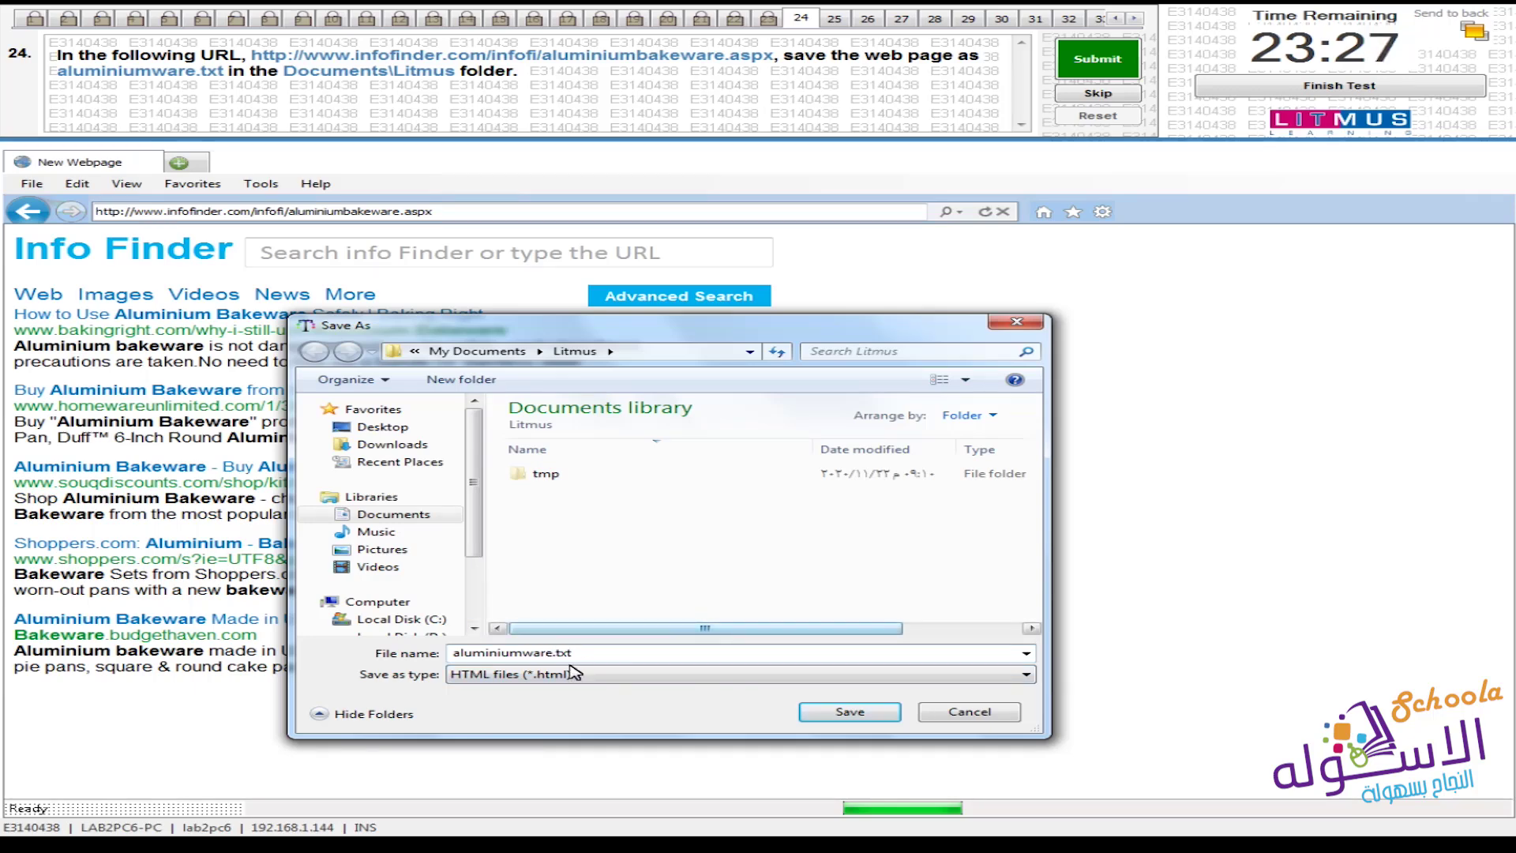
pyautogui.click(860, 719)
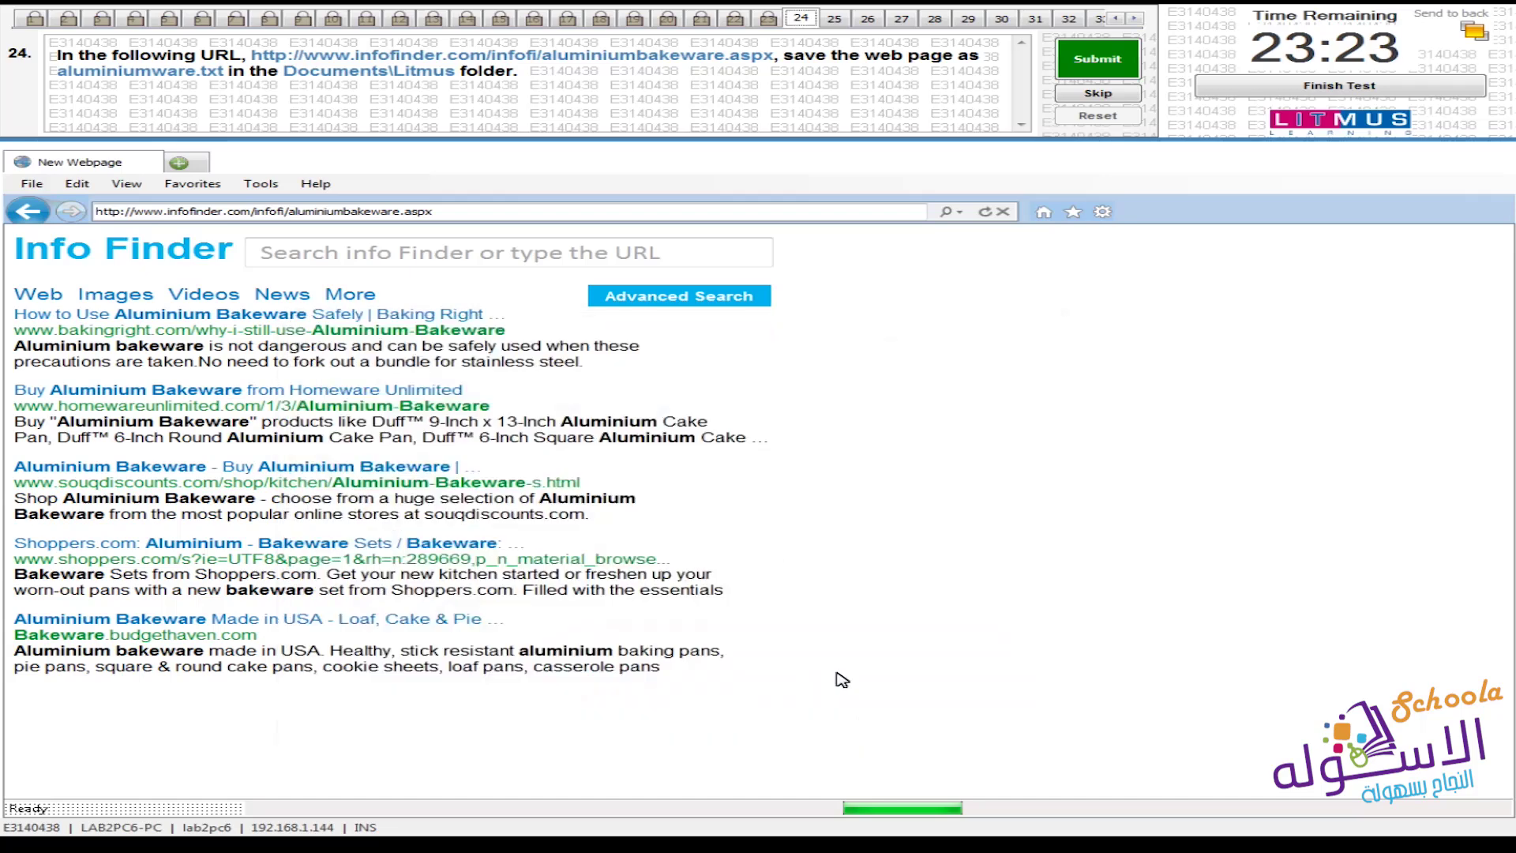
pyautogui.click(1138, 60)
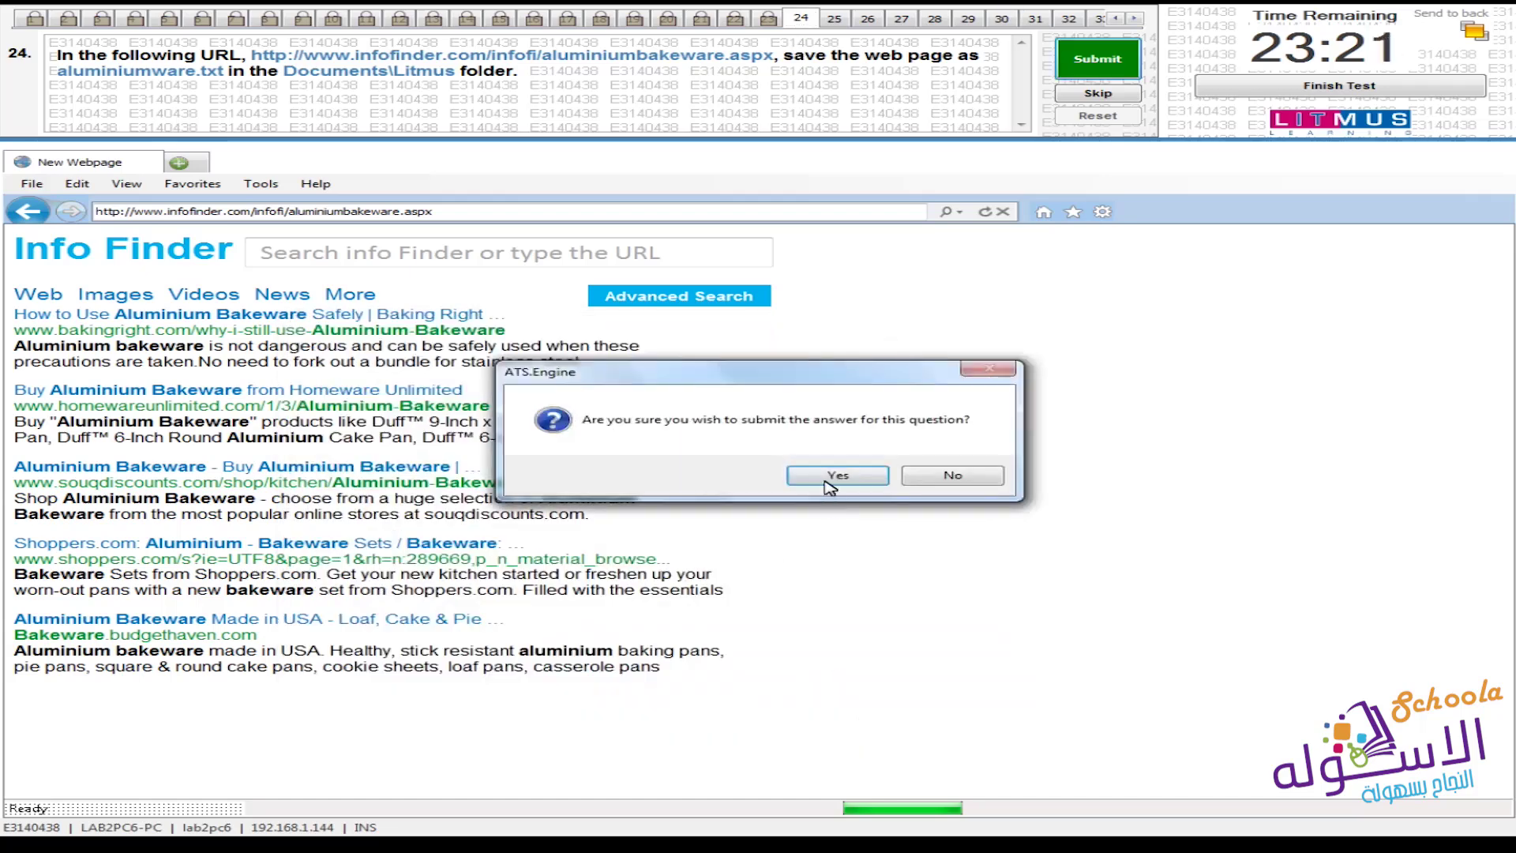
pyautogui.click(836, 481)
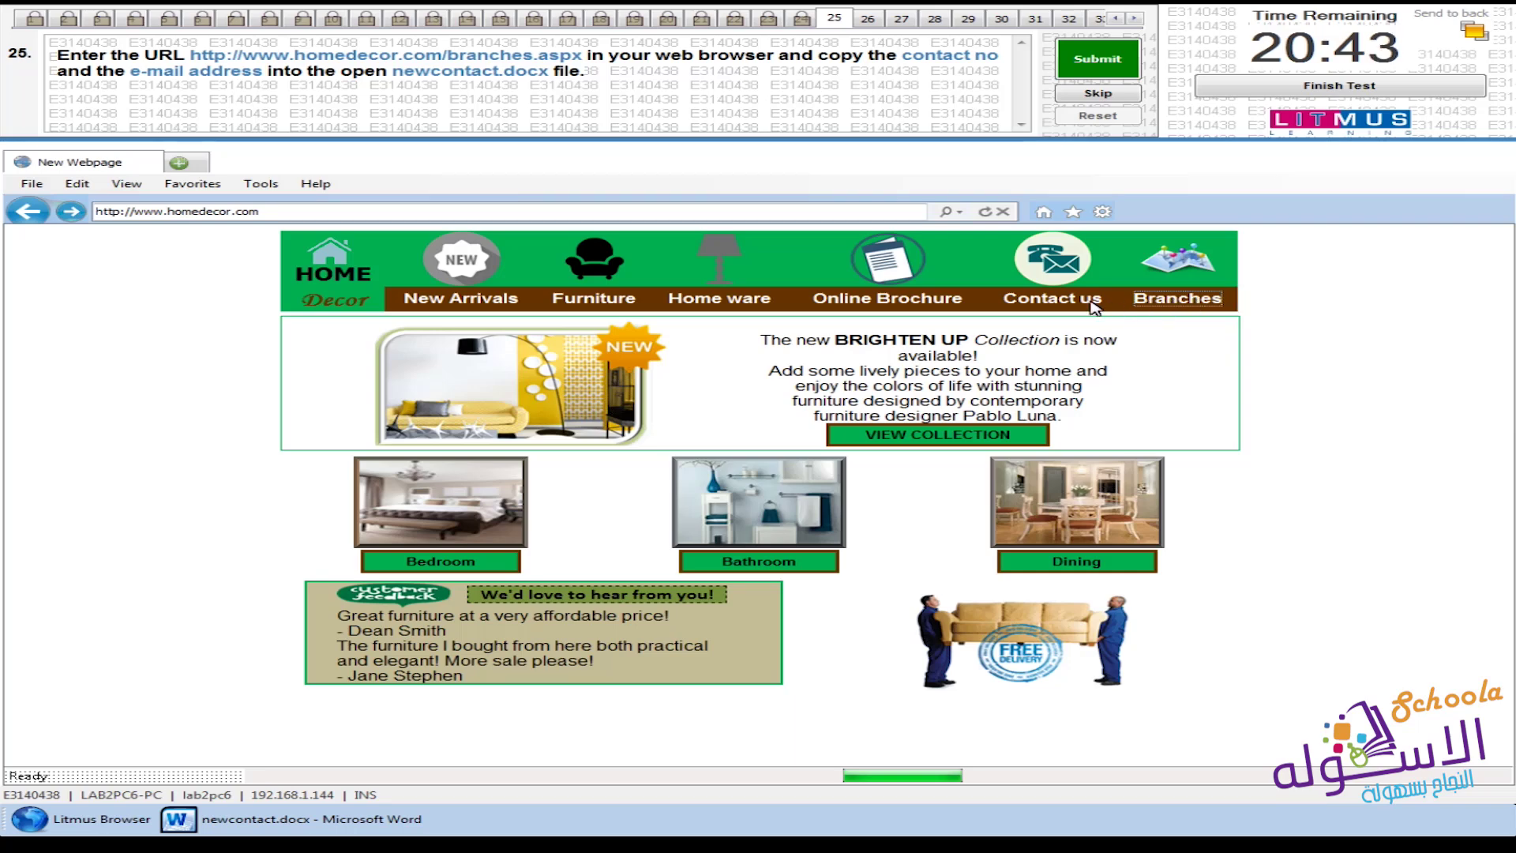
# Open the Home Decor Branches page and copy the contact number 111-8888
pyautogui.click(1196, 306)
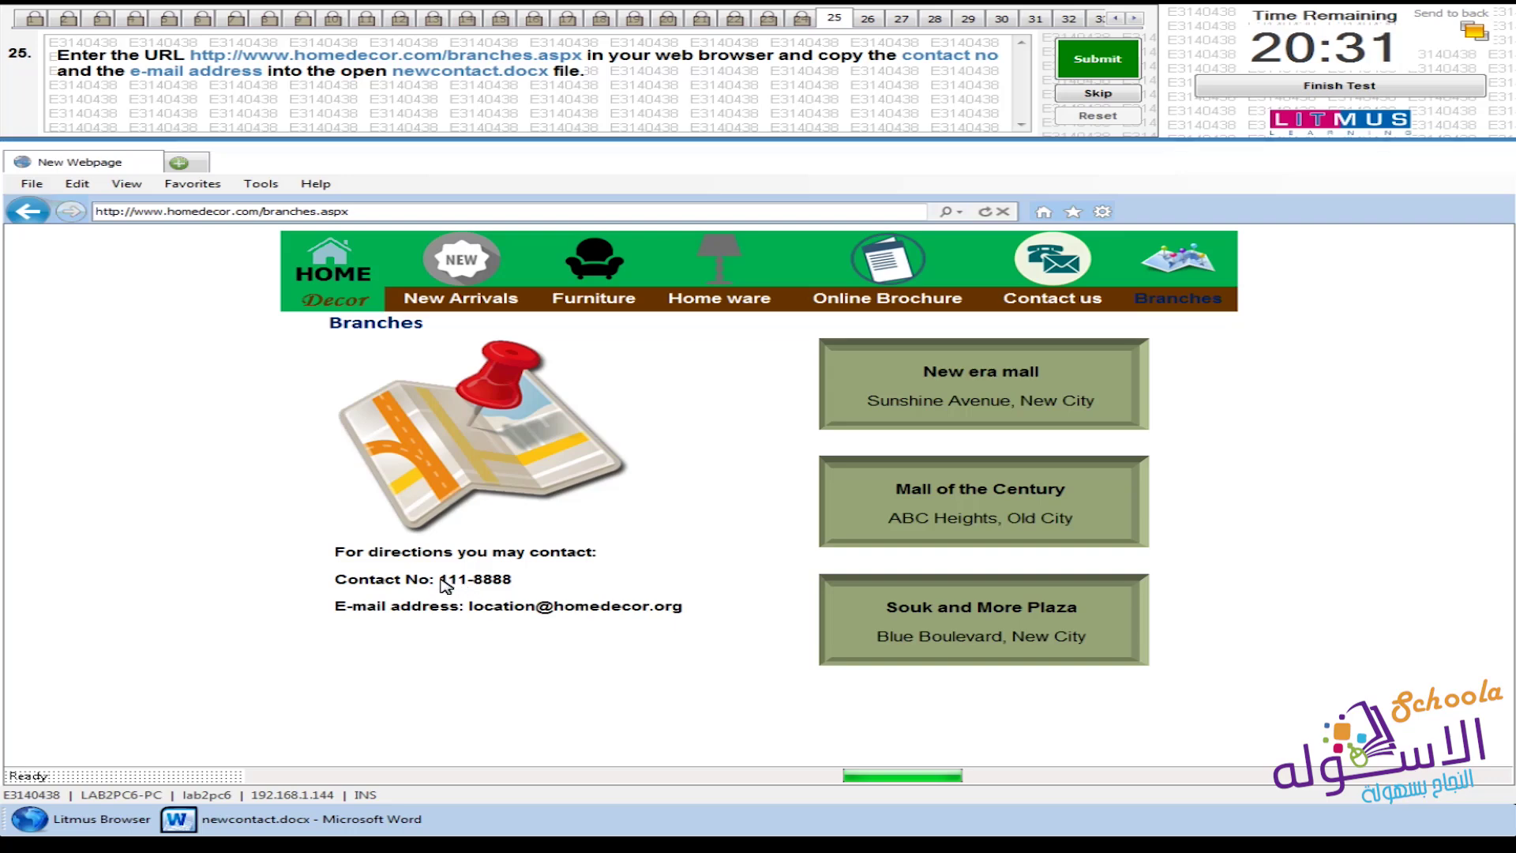
pyautogui.moveTo(436, 581); pyautogui.dragTo(494, 582)
pyautogui.hotkey('ctrl', 'c')
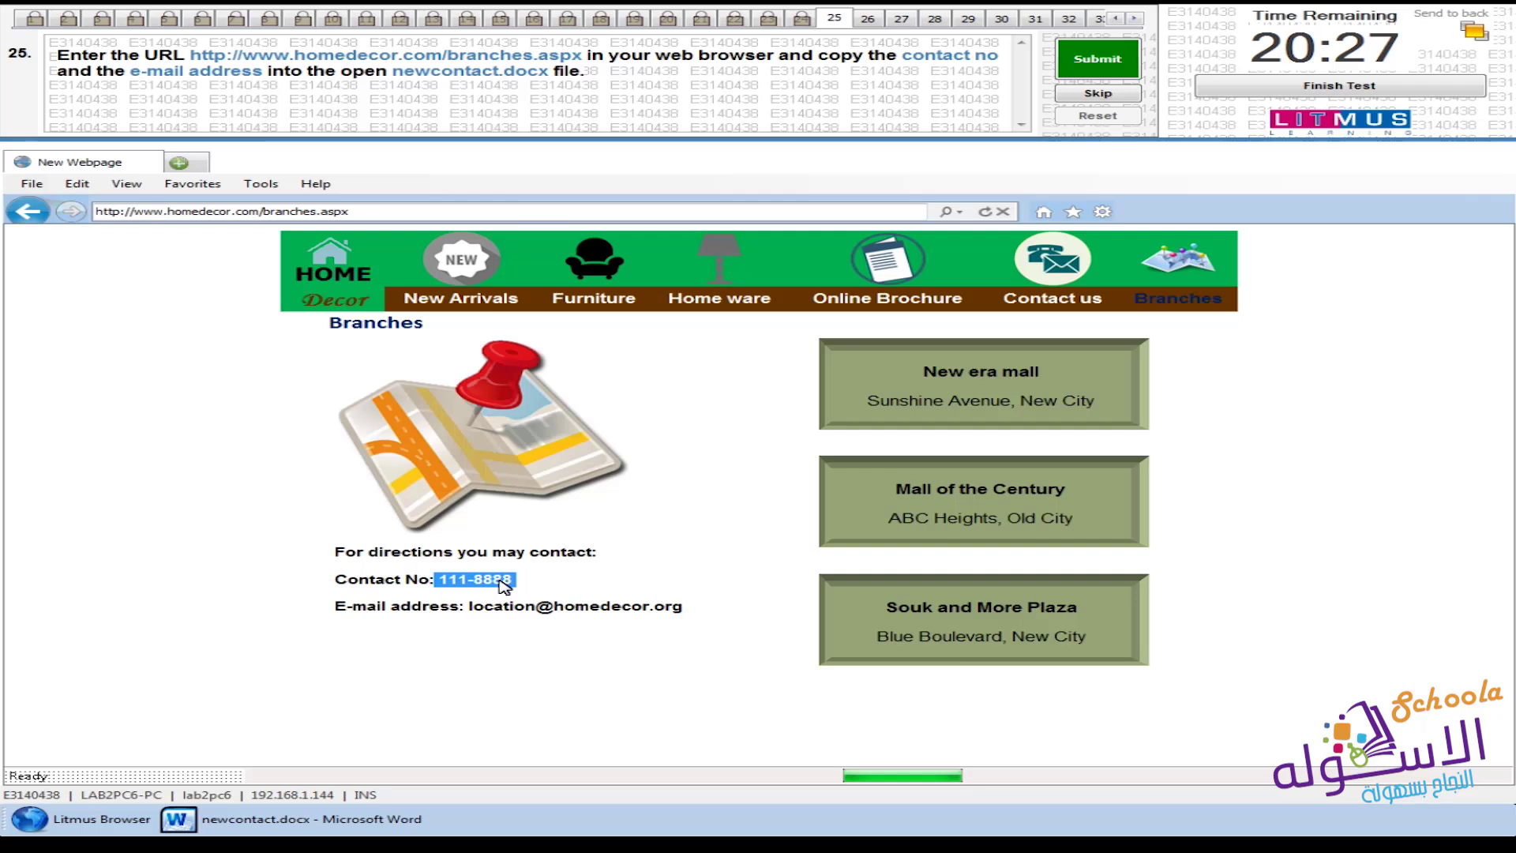
pyautogui.rightClick(500, 582)
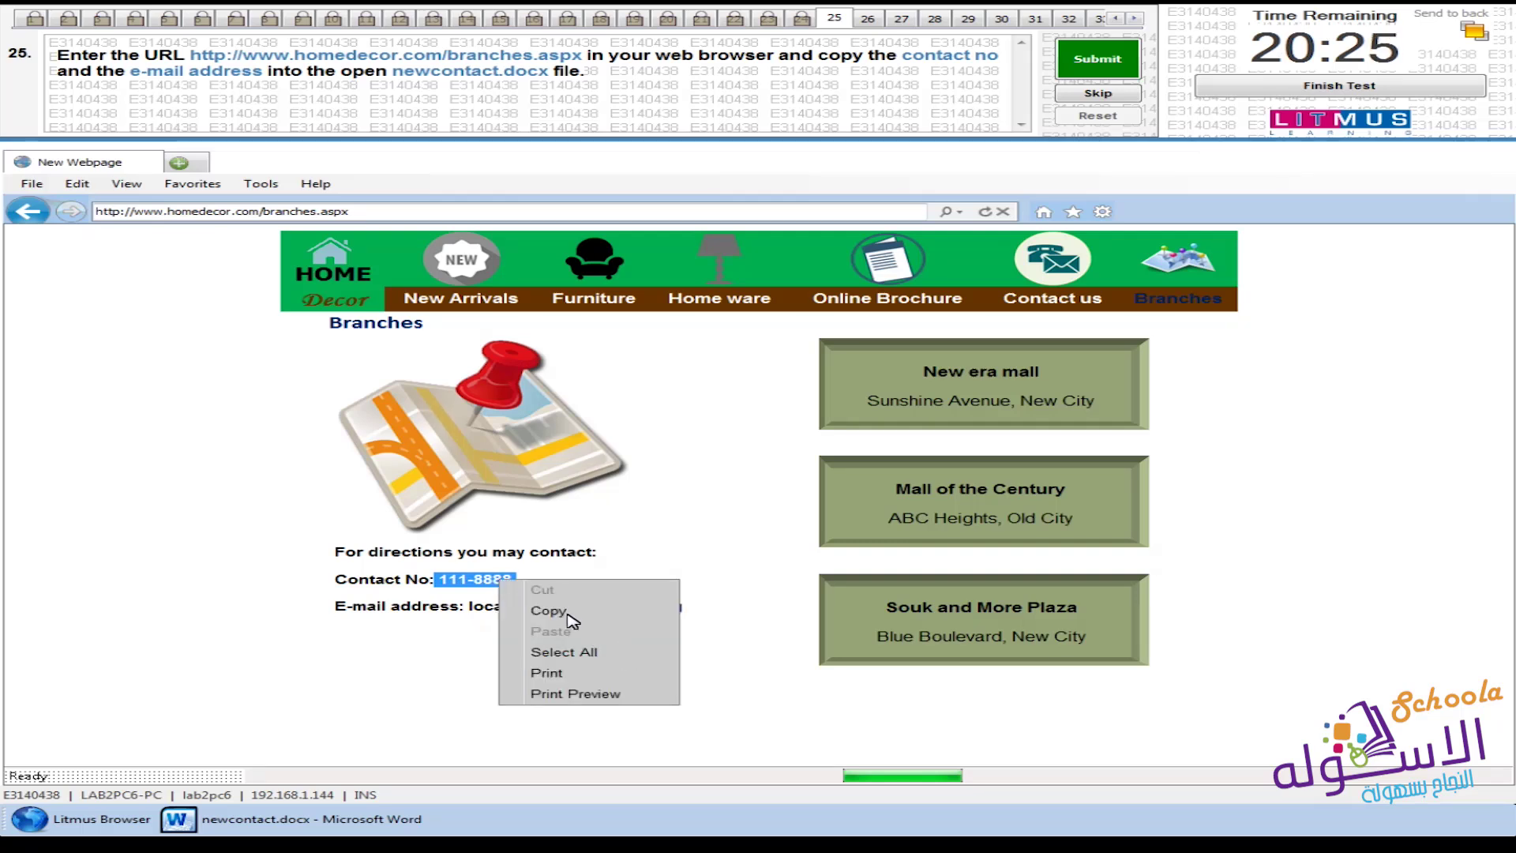
pyautogui.click(732, 618)
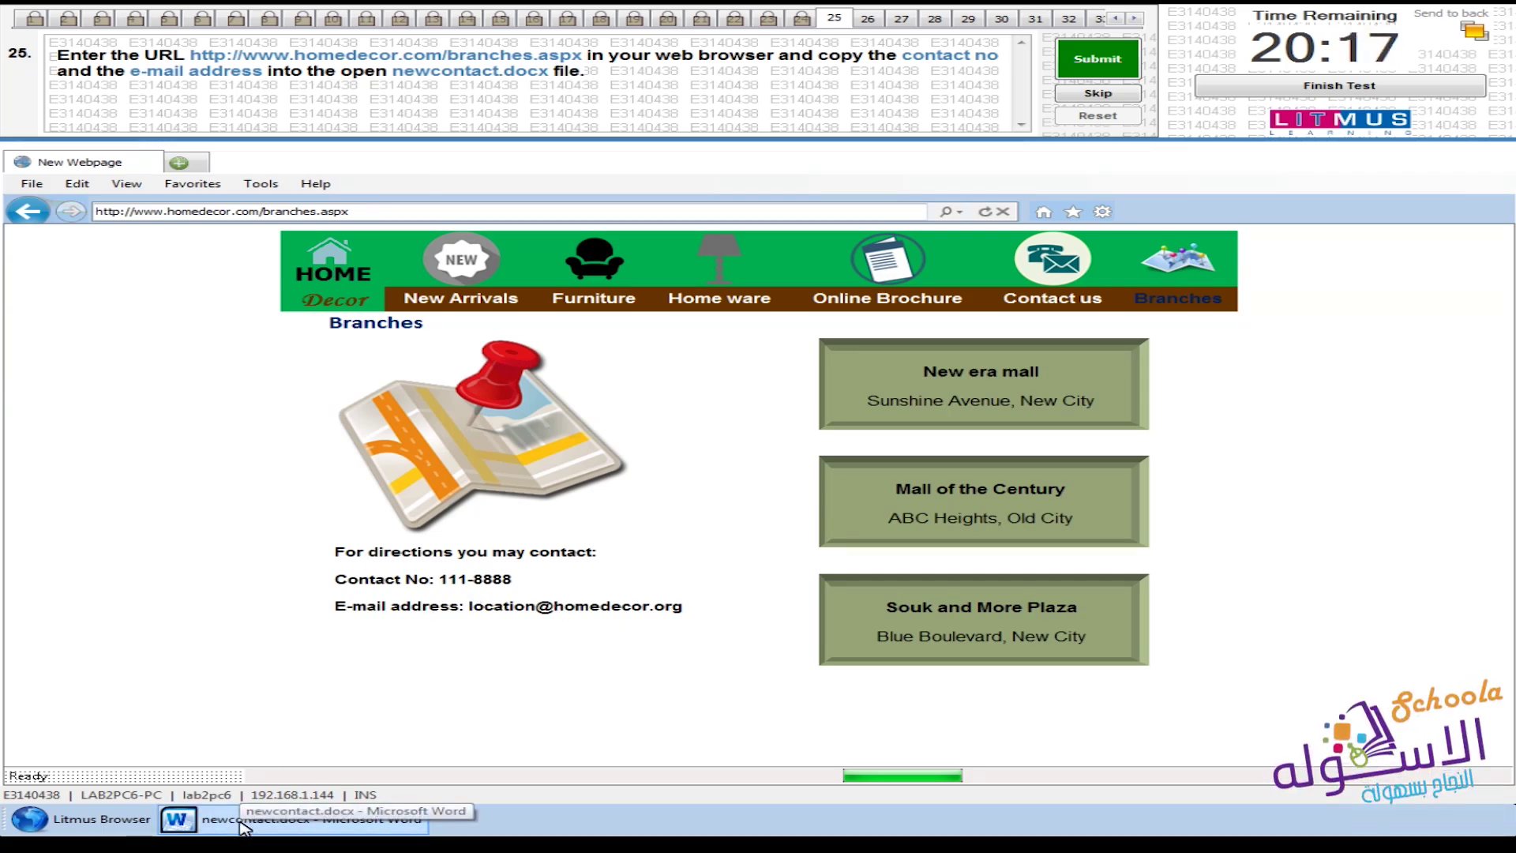
# Paste the contact number 111-8888 after 'Contact No:' in newcontact.docx
pyautogui.click(331, 835)
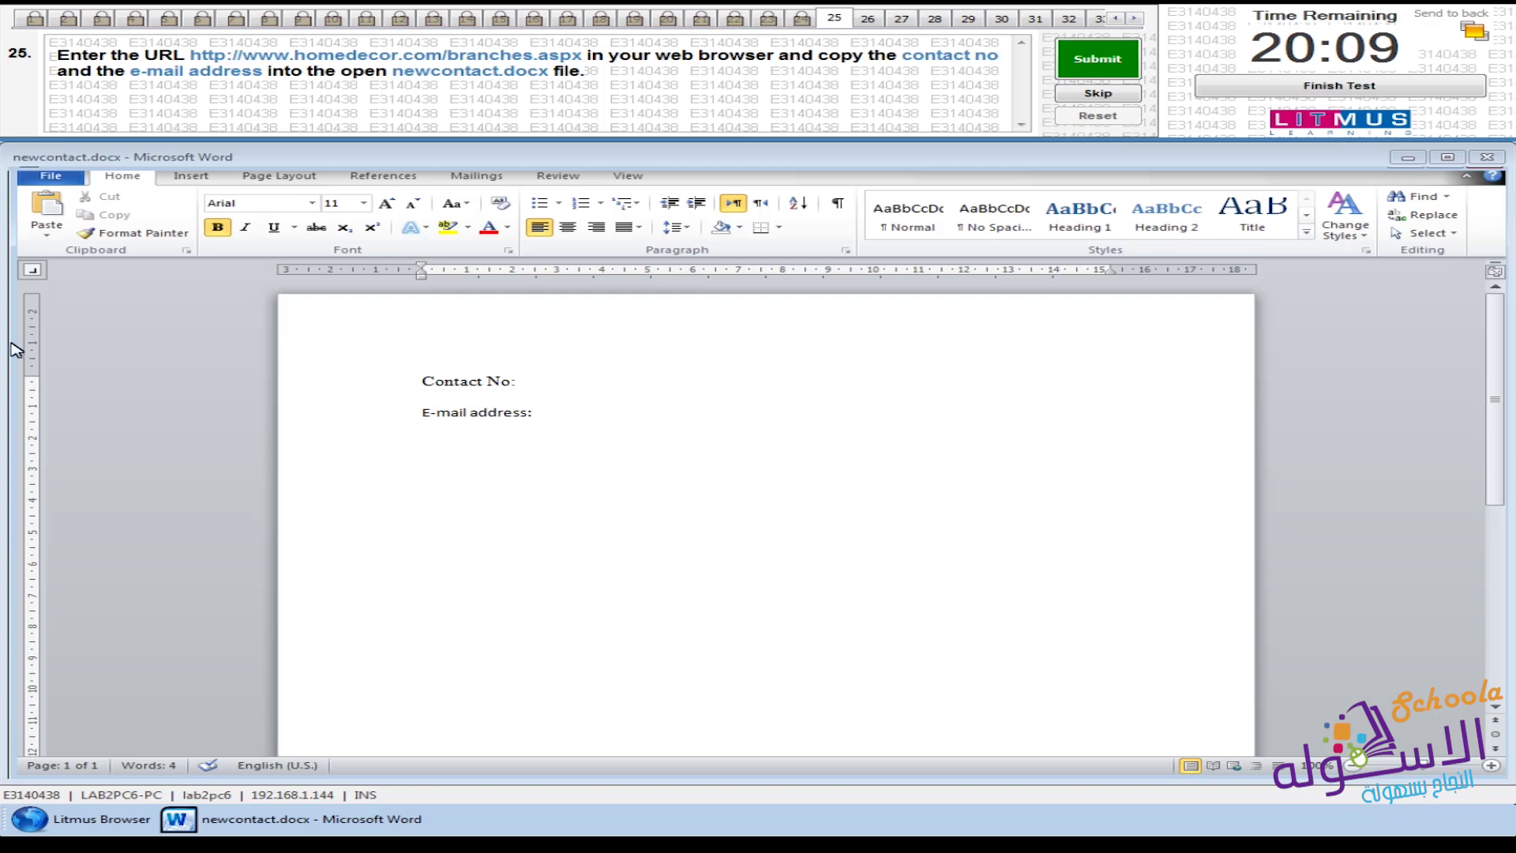
pyautogui.click(34, 213)
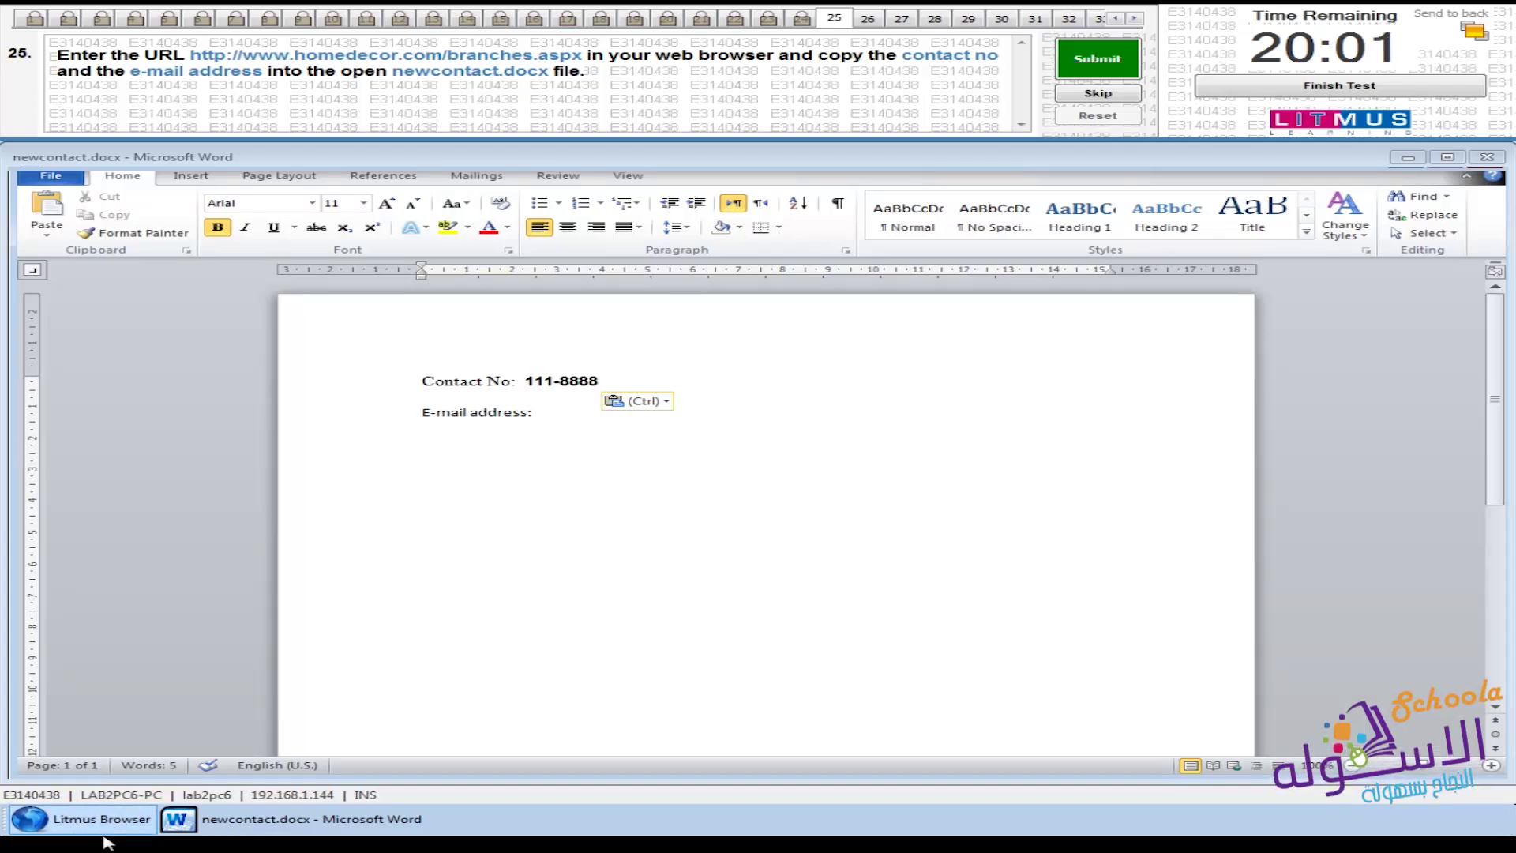
pyautogui.click(1399, 162)
# Copy the branch e-mail address, paste it after 'E-mail address:', and submit question 25
pyautogui.moveTo(466, 610); pyautogui.dragTo(676, 615)
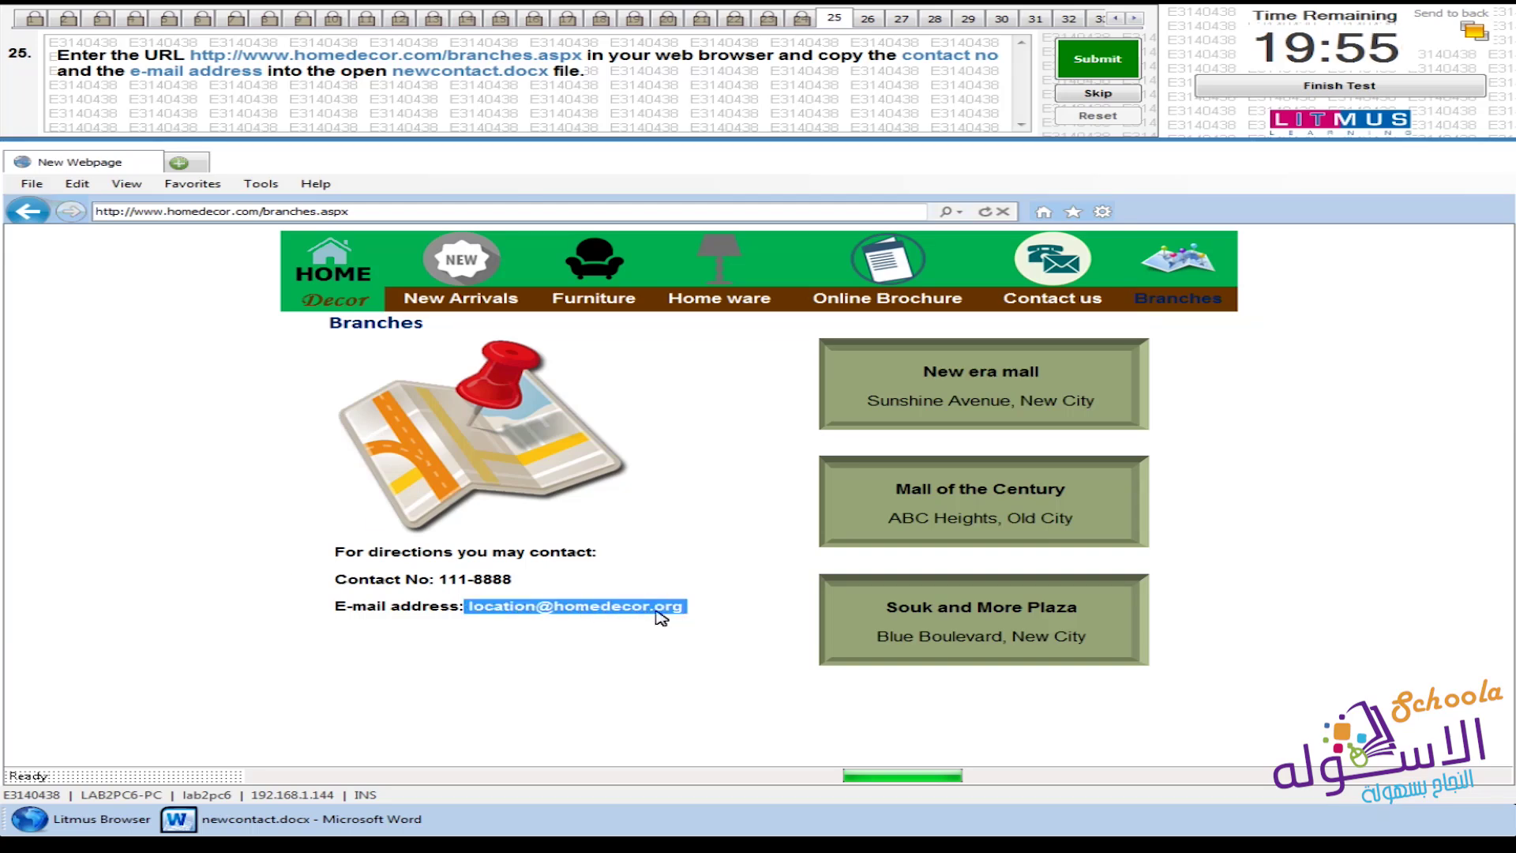
pyautogui.rightClick(569, 608)
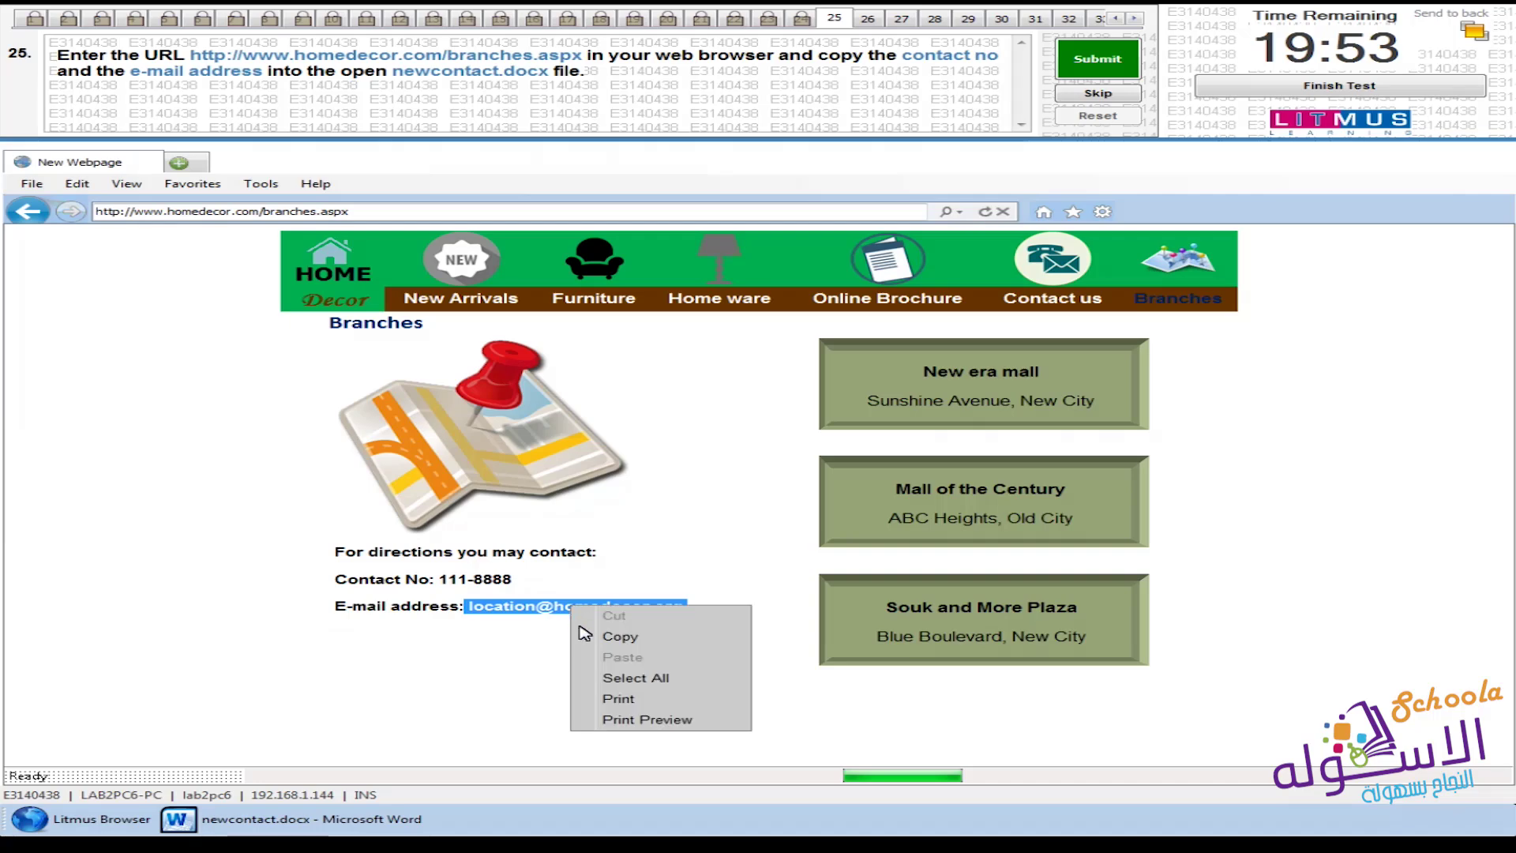
pyautogui.click(633, 640)
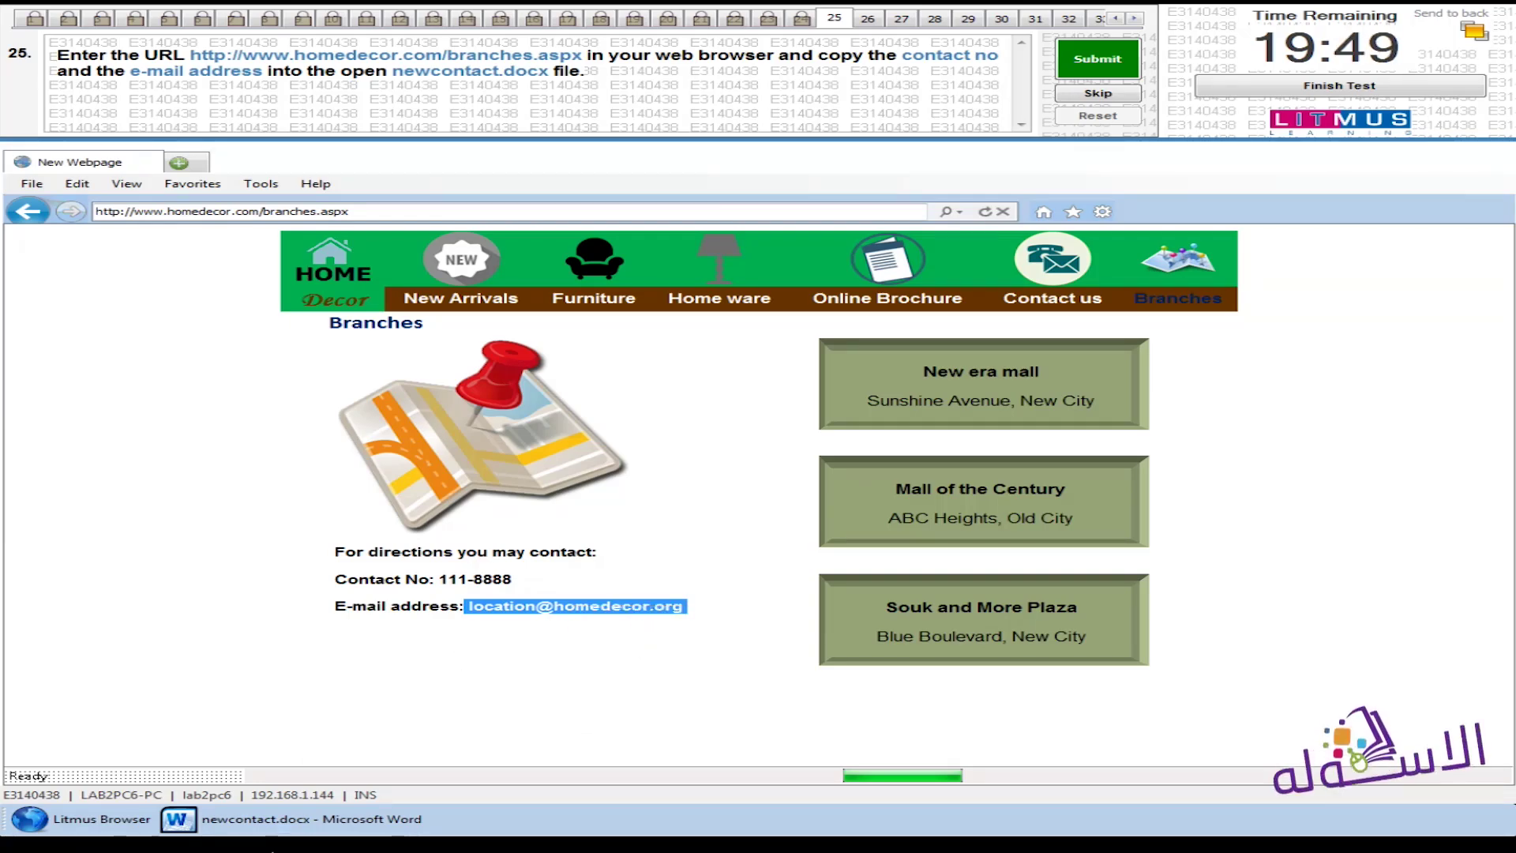
pyautogui.click(248, 829)
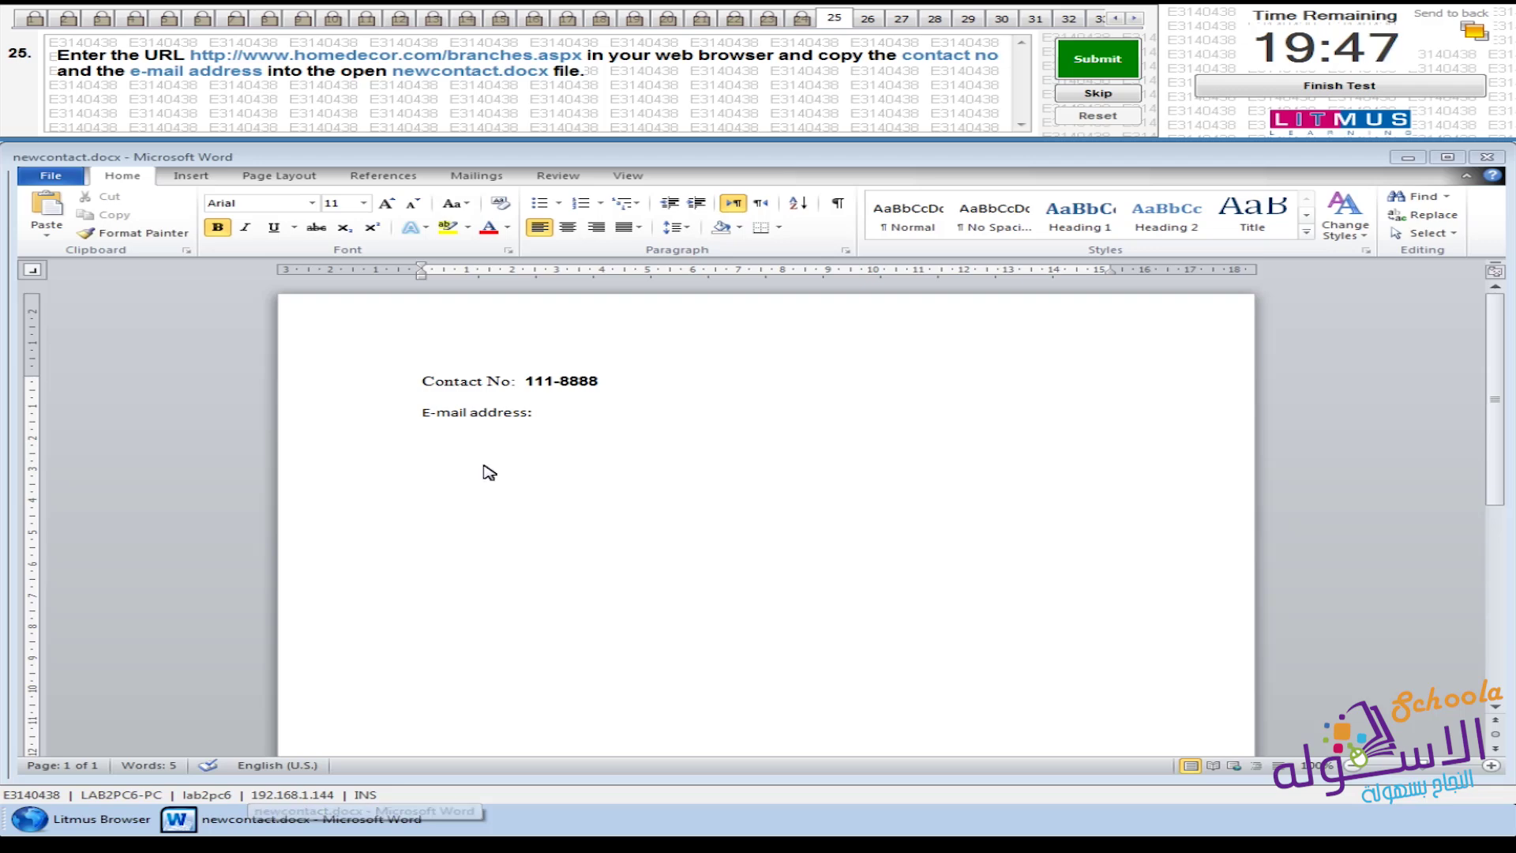
pyautogui.click(535, 412)
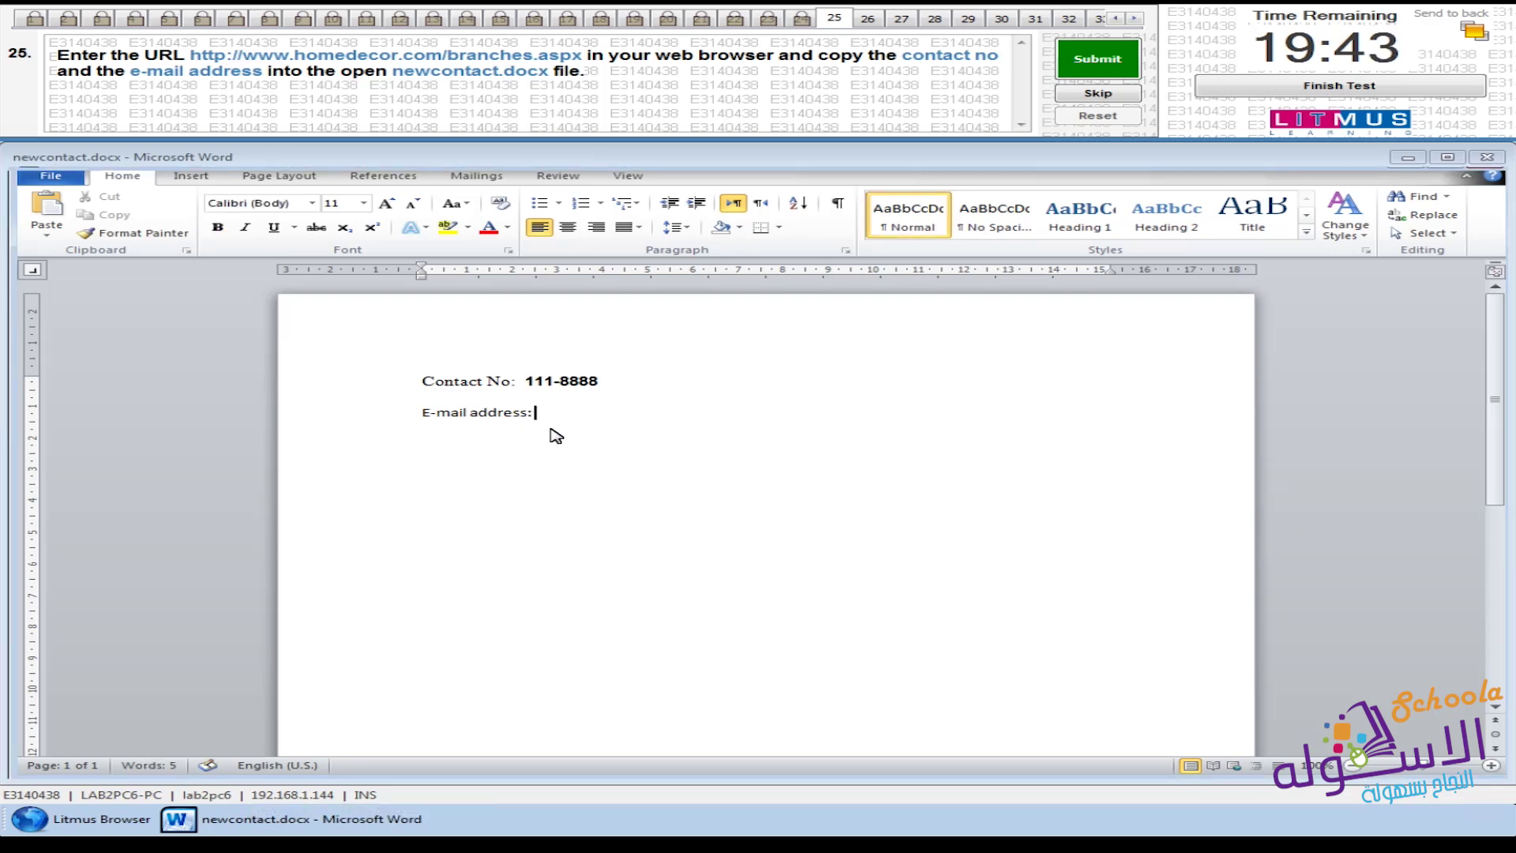
pyautogui.click(31, 211)
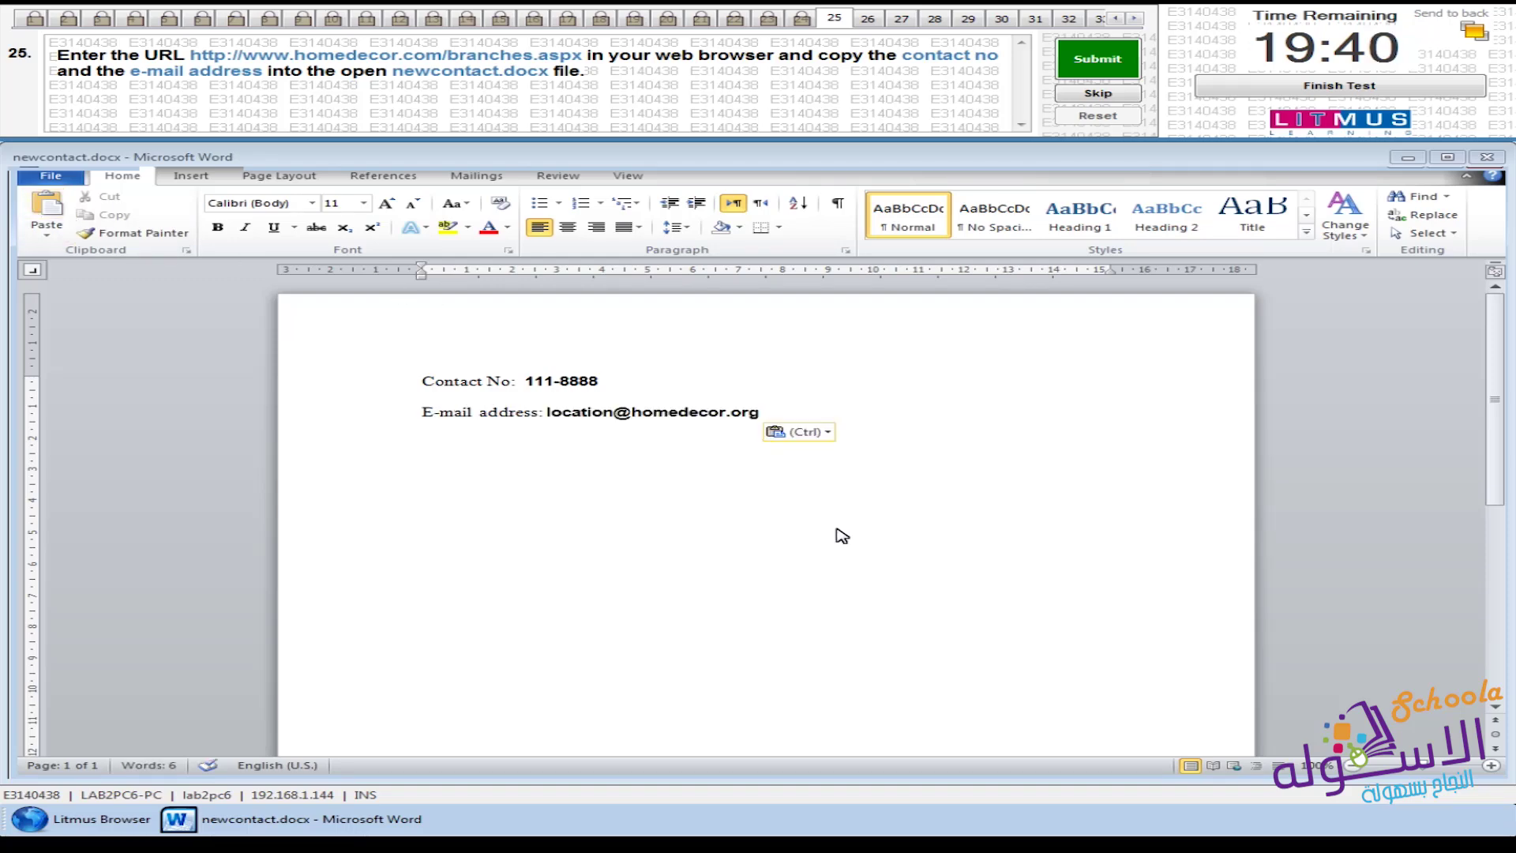
pyautogui.click(1097, 59)
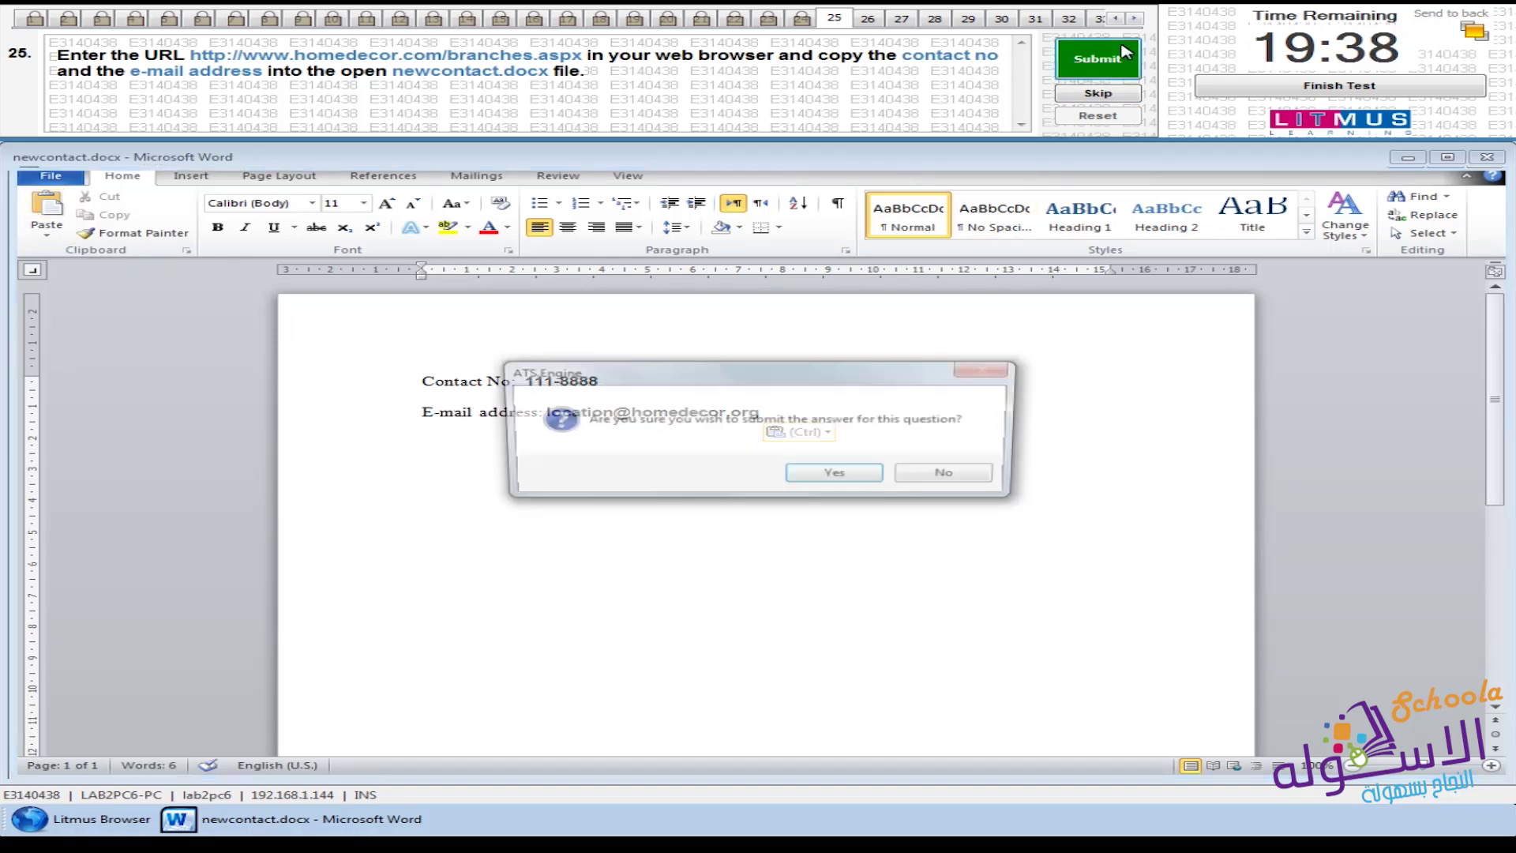
pyautogui.click(837, 474)
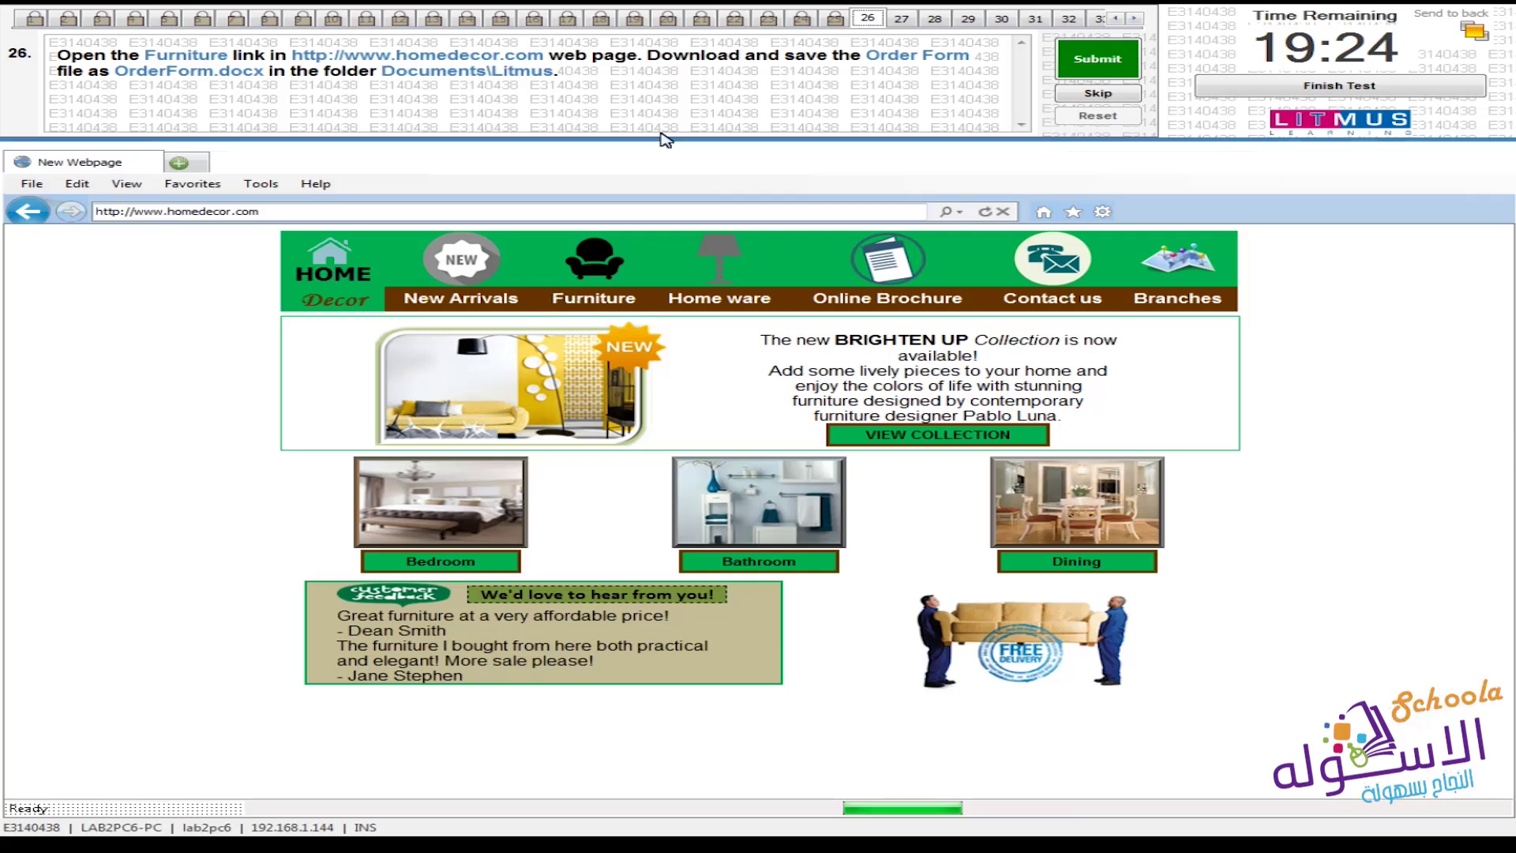
# Go to the Home Decor Furniture page (furniture.aspx) via the navigation bar
pyautogui.click(590, 299)
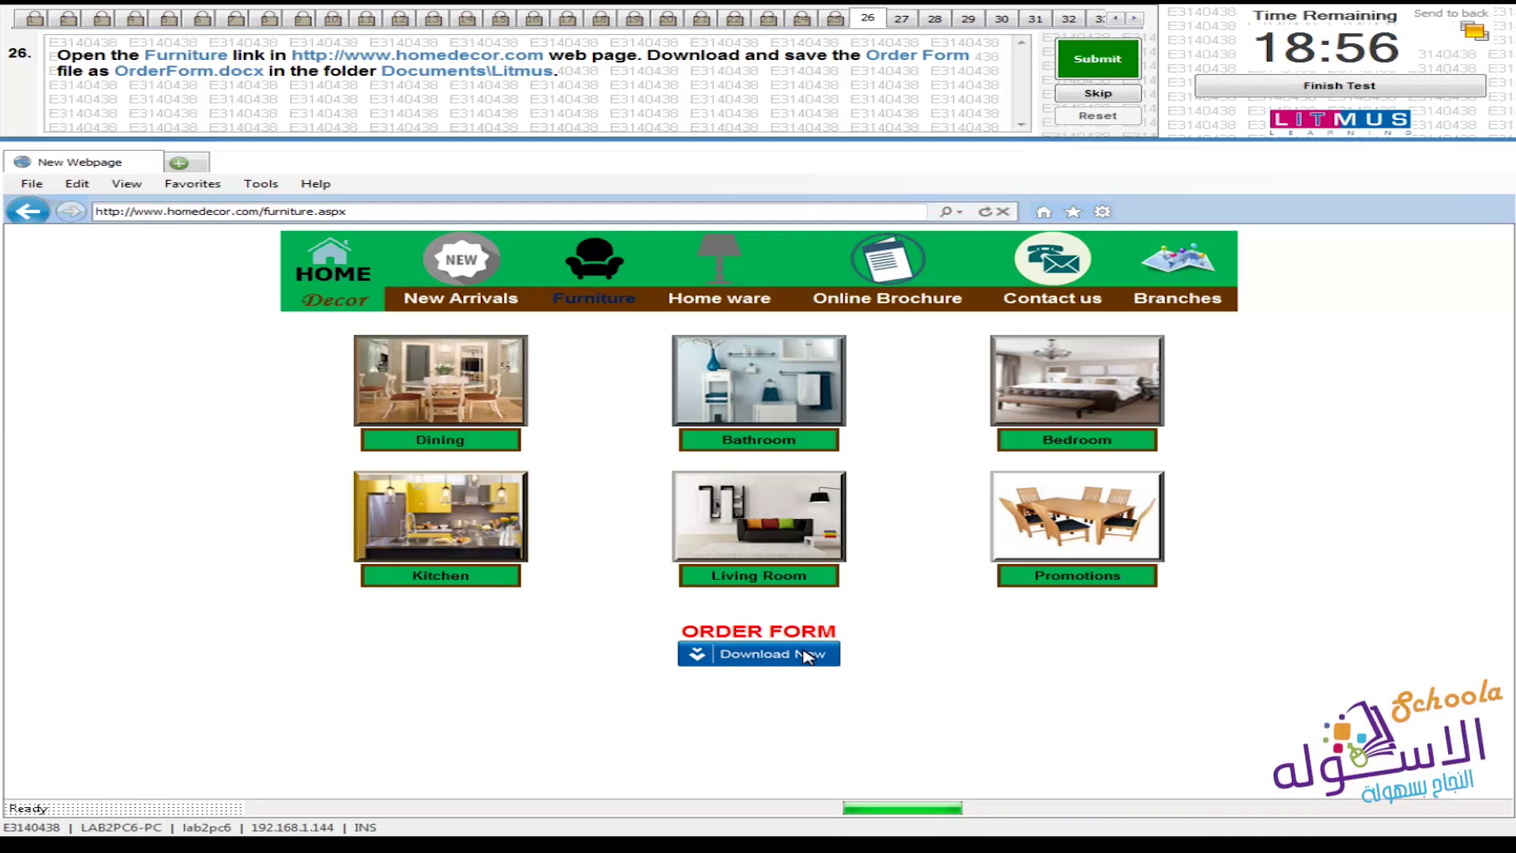
# Download the Order Form as OrderForm.docx to Documents\Litmus and submit question 26
pyautogui.click(806, 655)
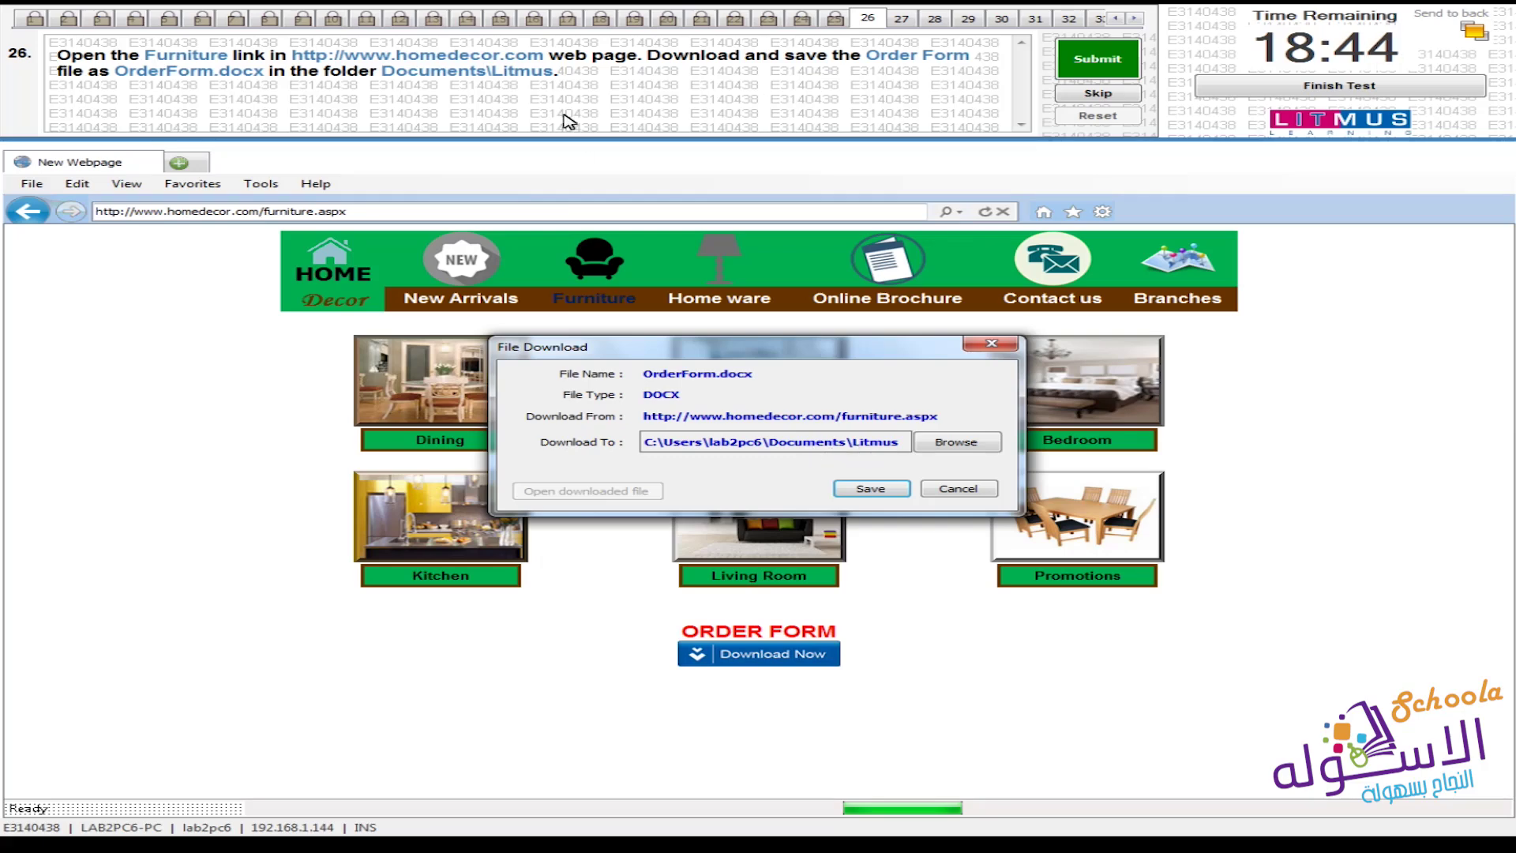
pyautogui.click(883, 494)
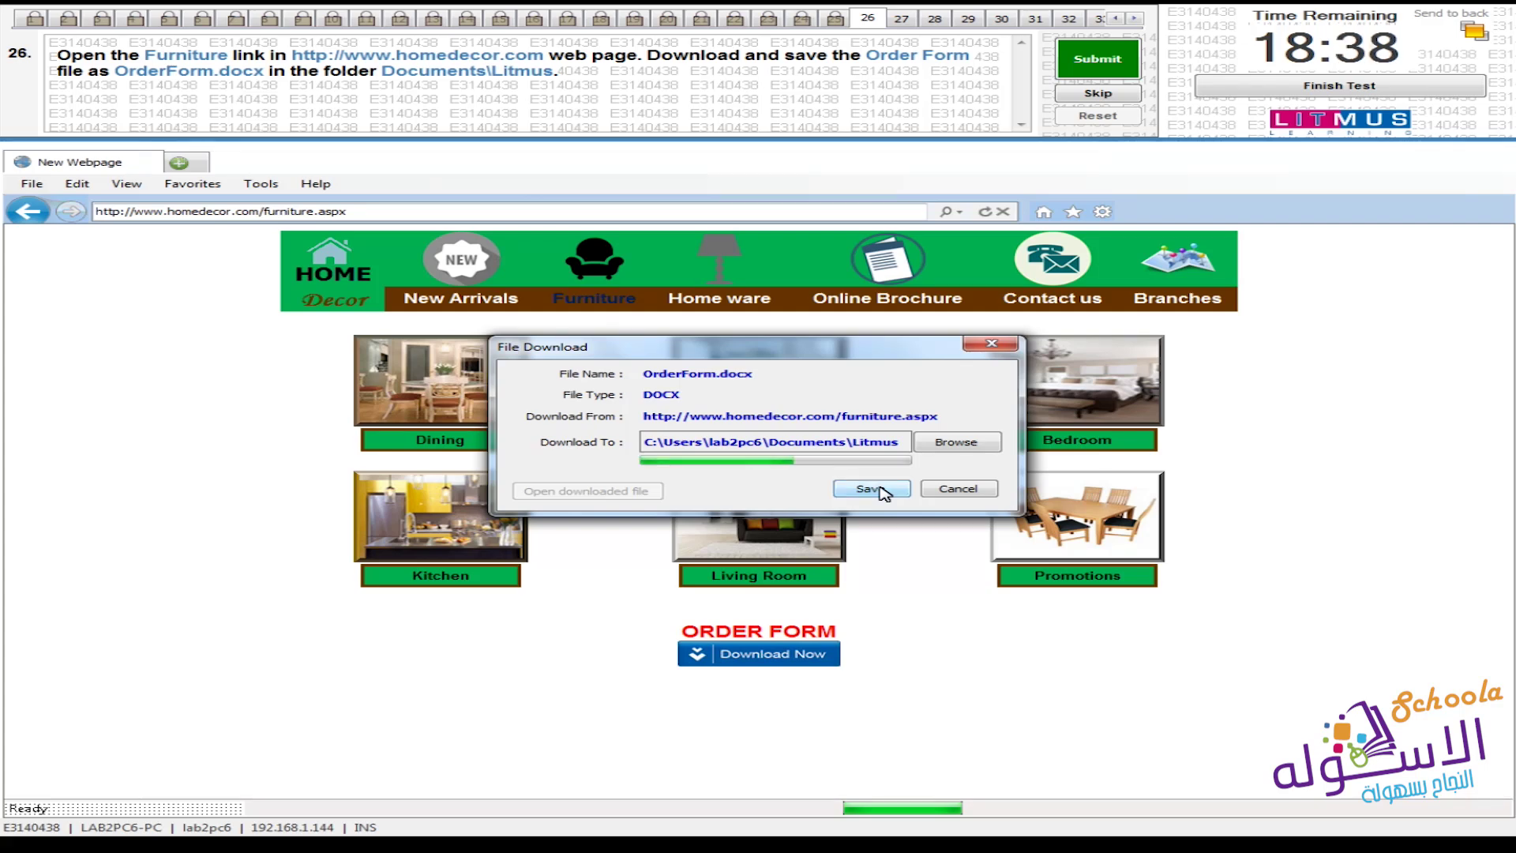
pyautogui.click(1086, 71)
pyautogui.click(839, 477)
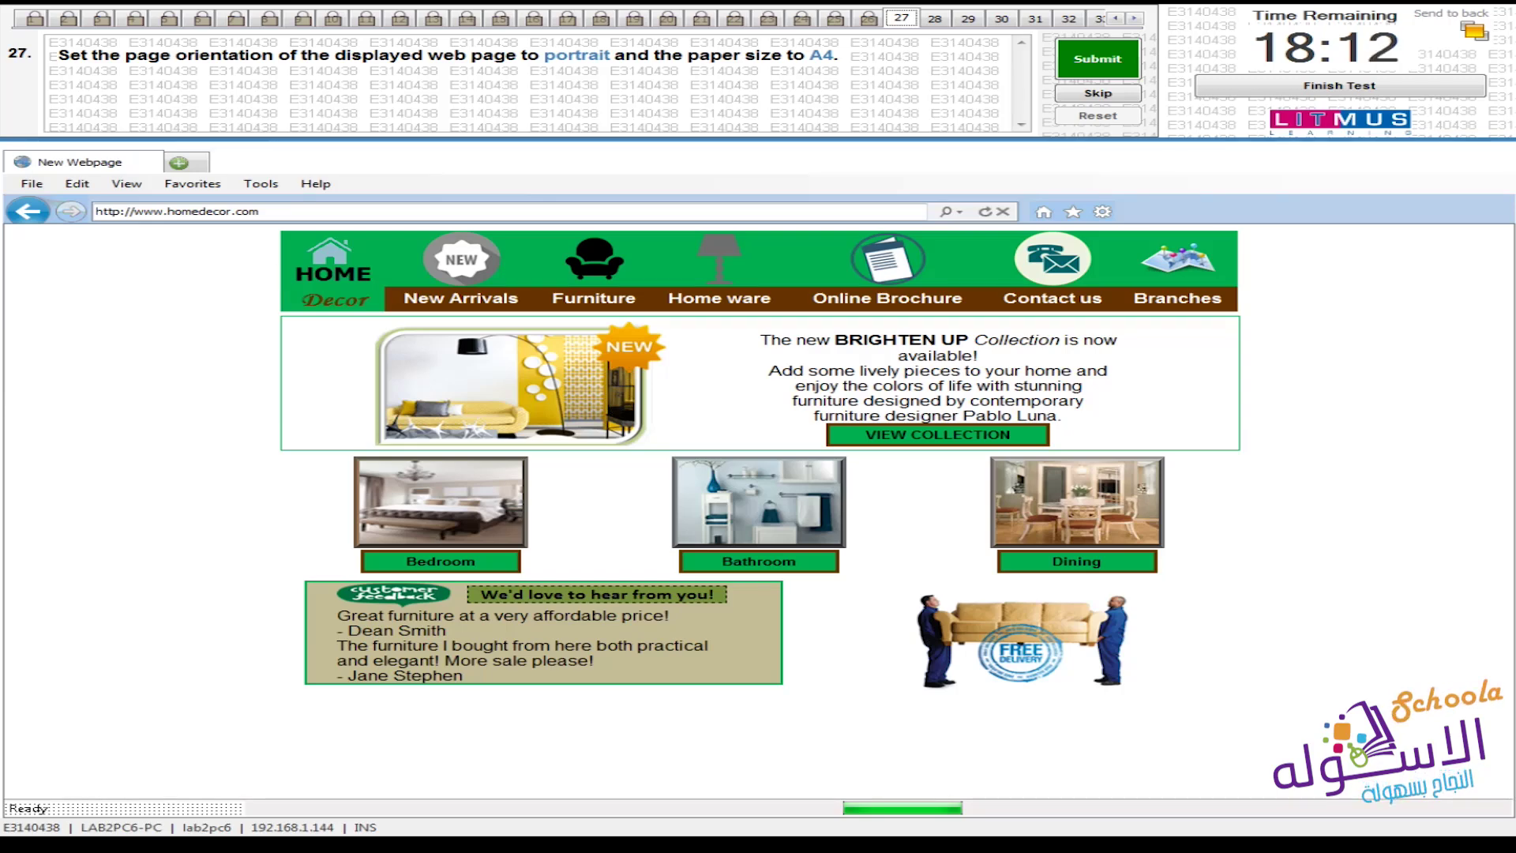
# Set the page setup to portrait orientation and A4 paper size, then submit question 27
pyautogui.click(16, 187)
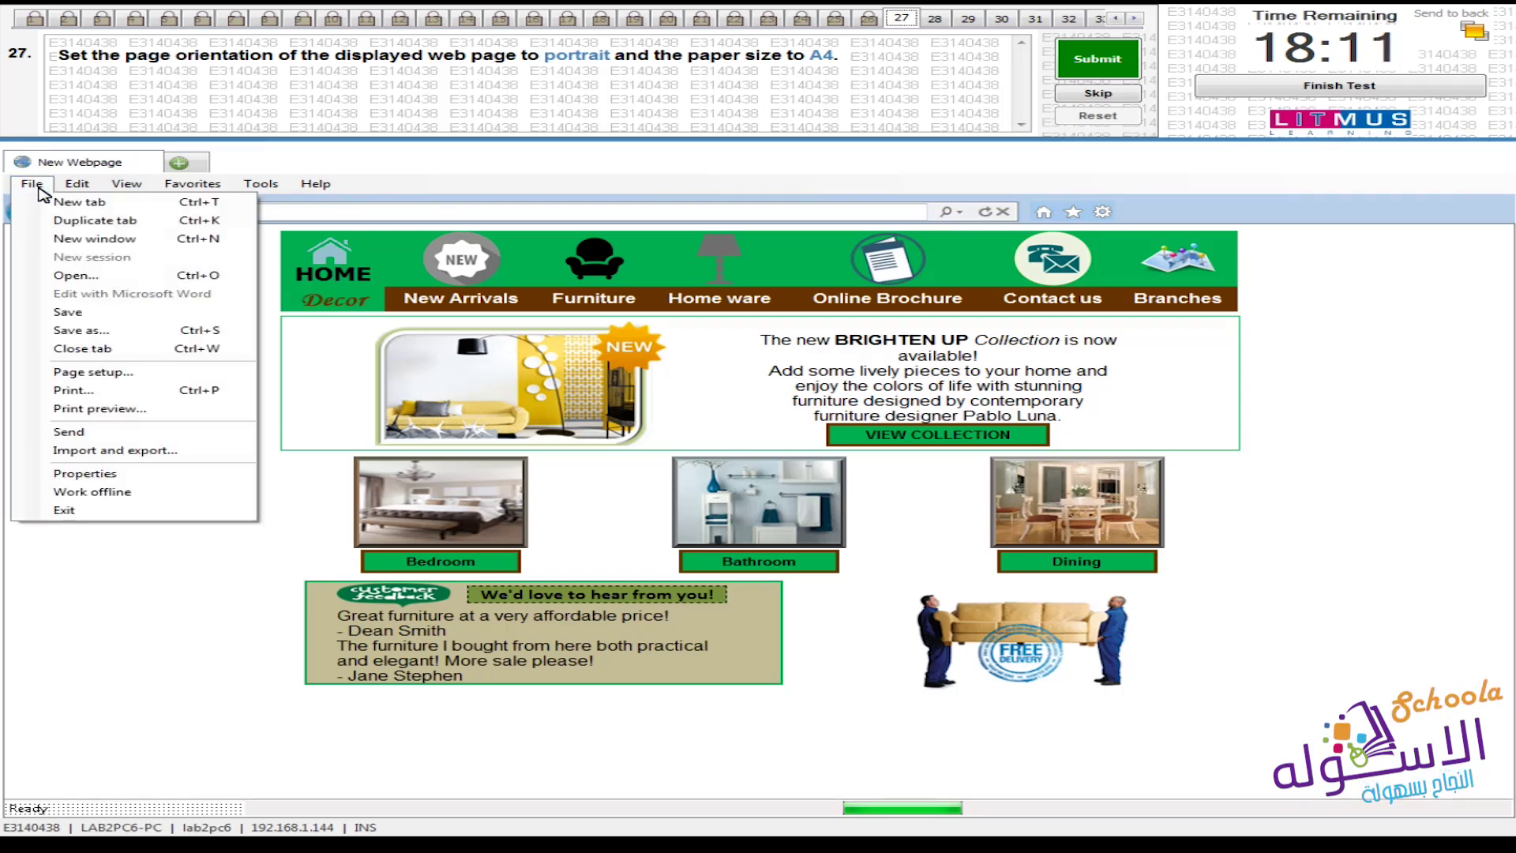
pyautogui.click(134, 373)
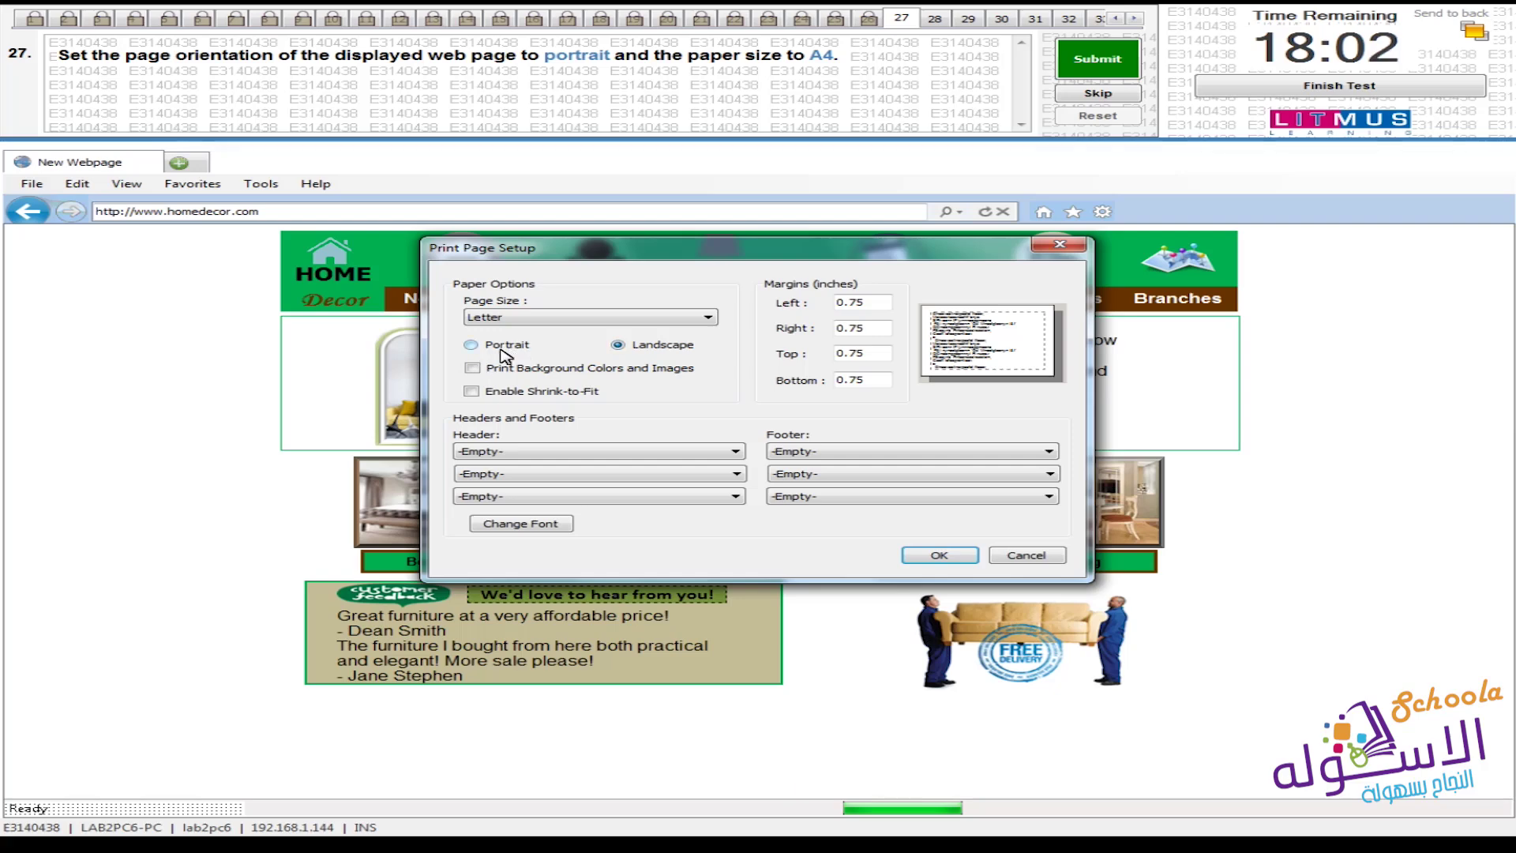
pyautogui.click(505, 353)
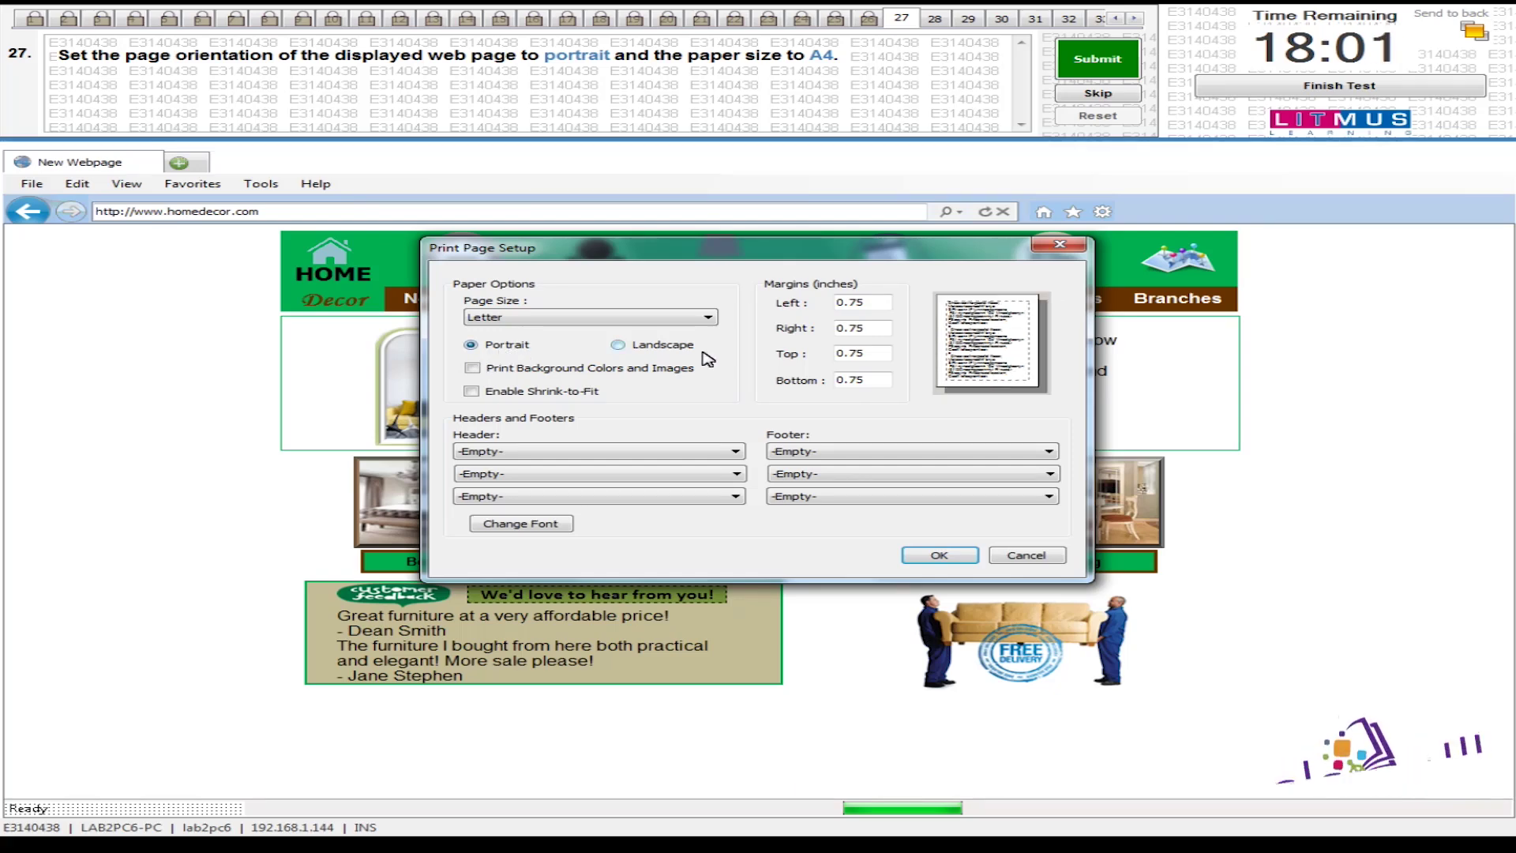
pyautogui.click(636, 353)
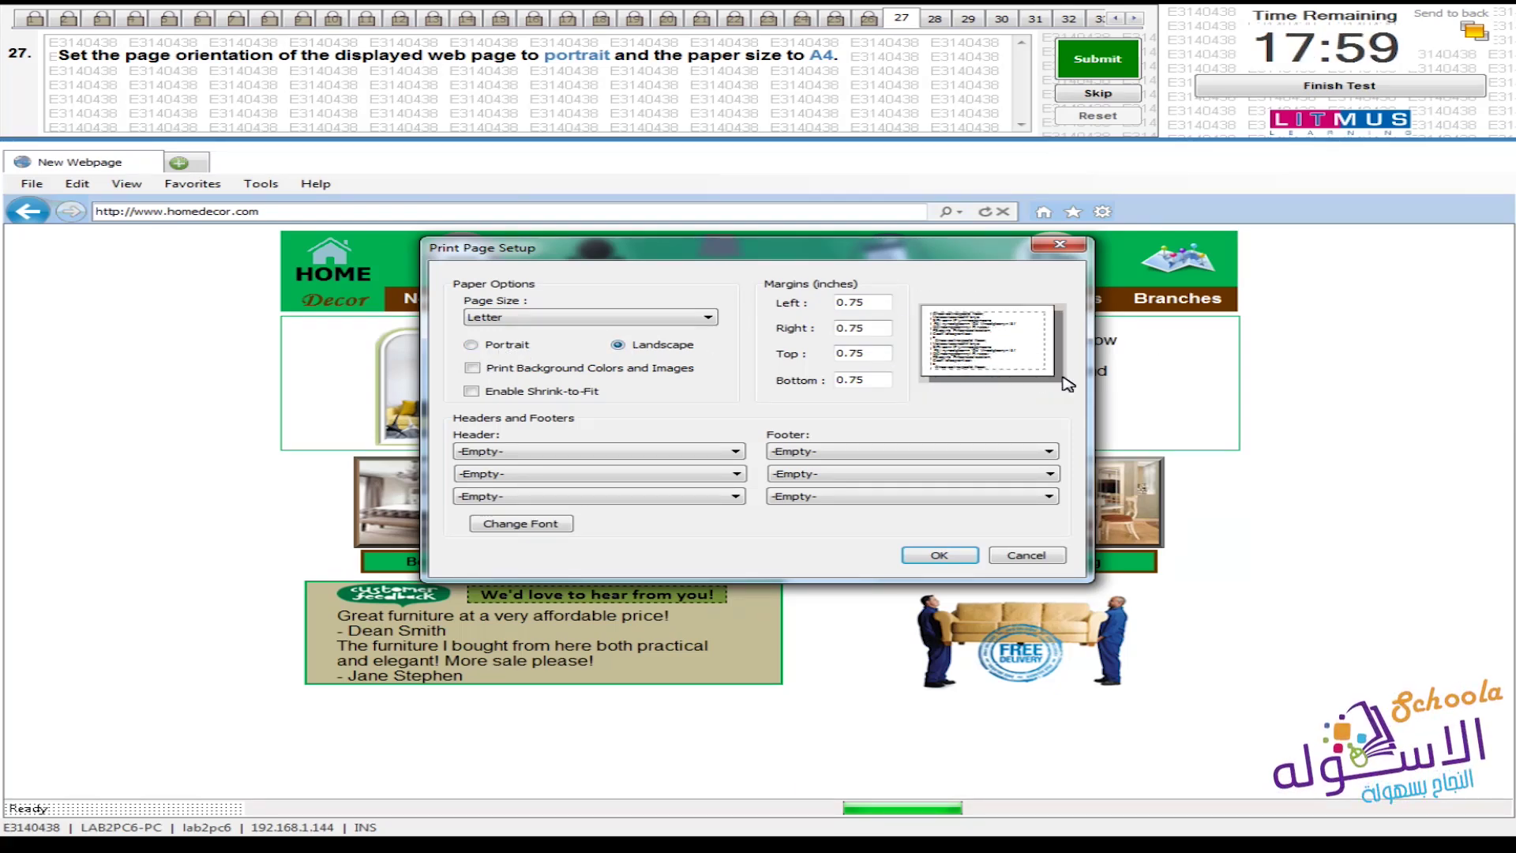
pyautogui.click(528, 347)
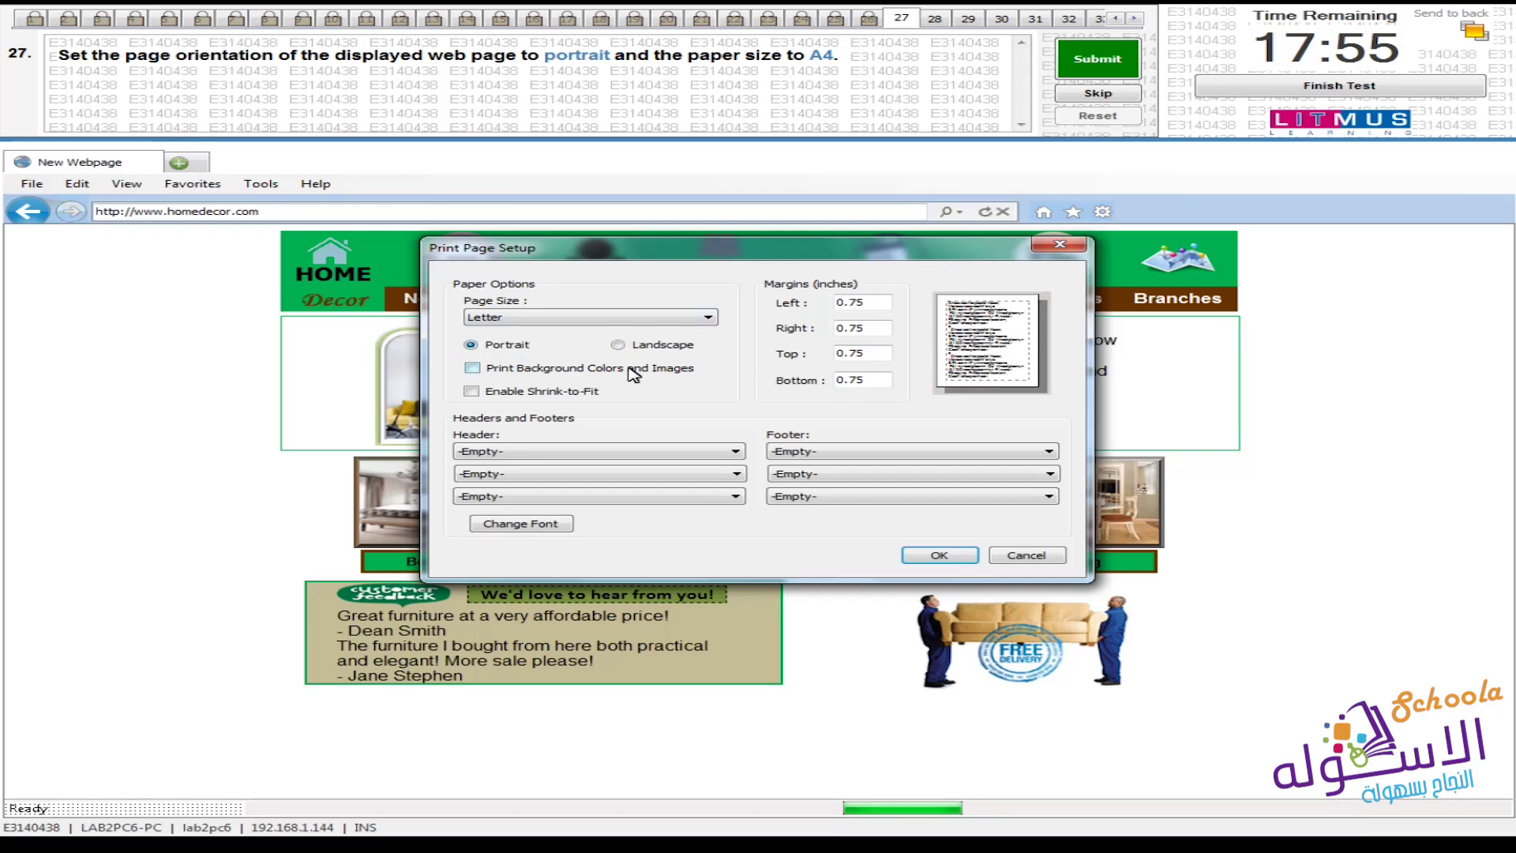
pyautogui.click(646, 349)
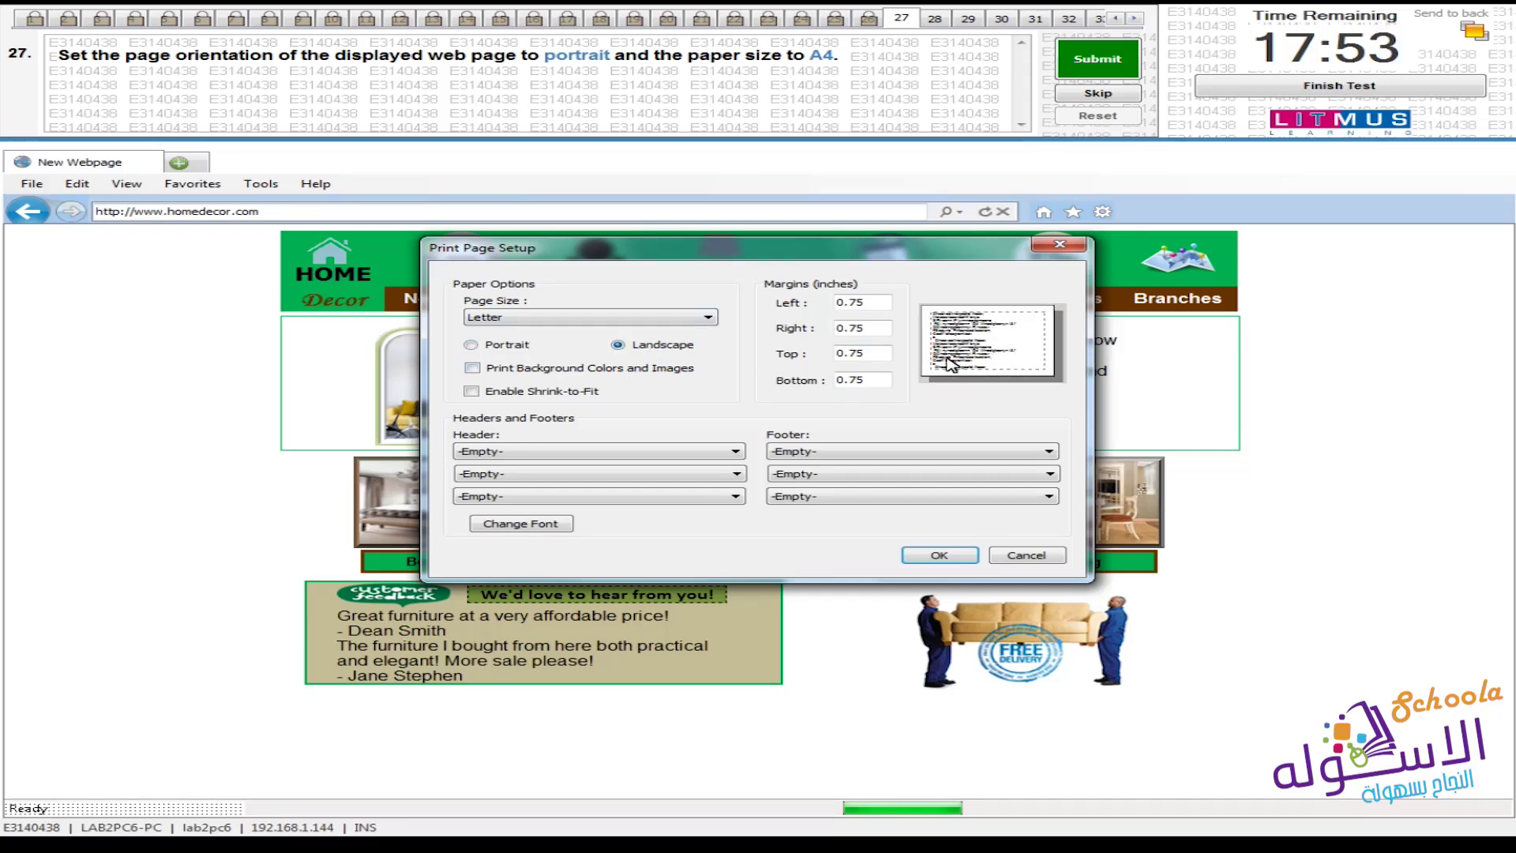
pyautogui.click(488, 347)
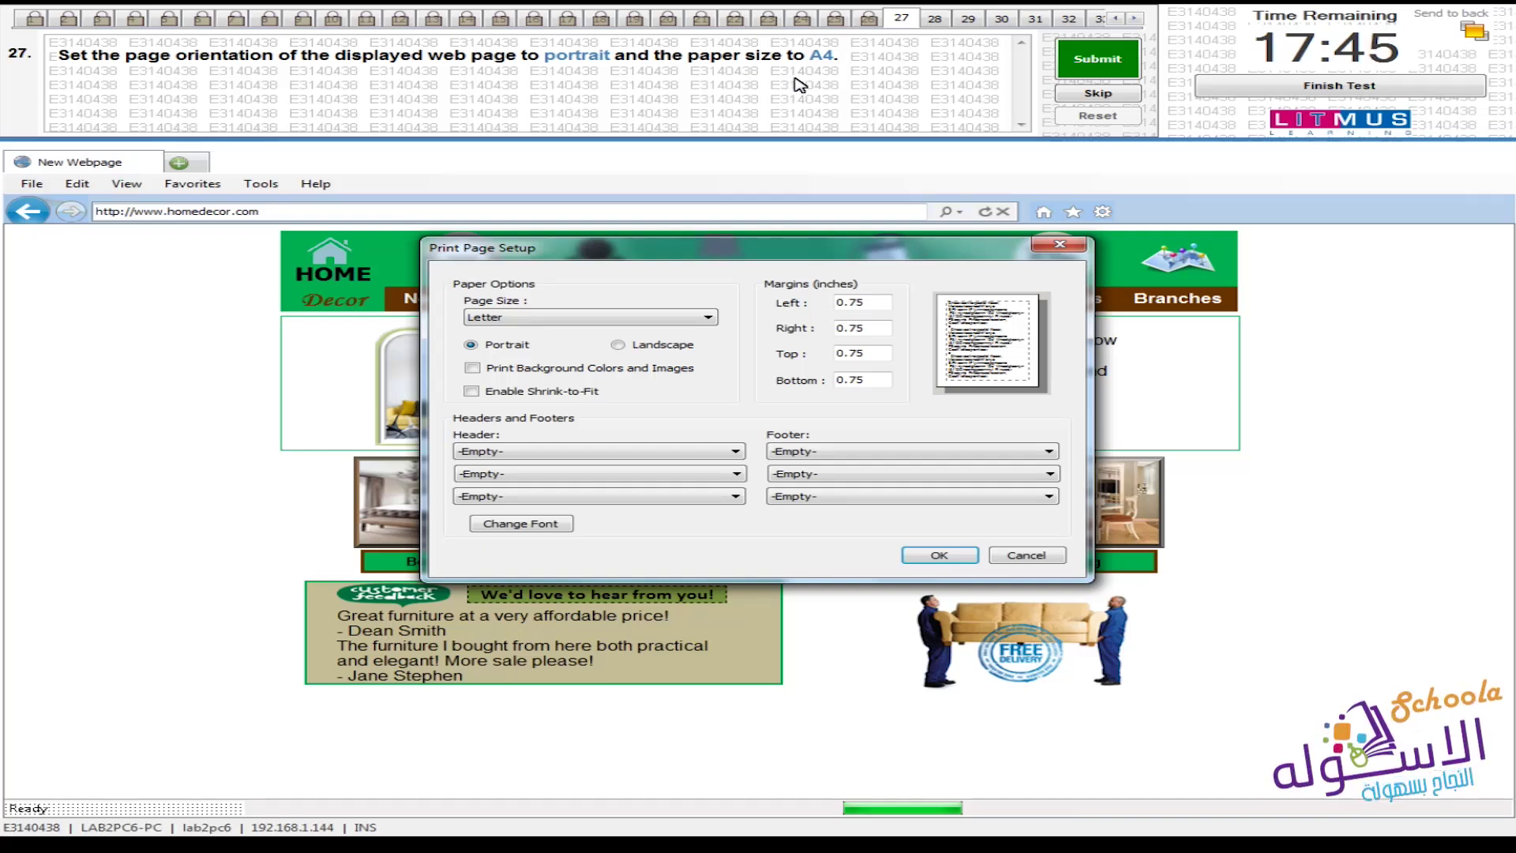
pyautogui.click(708, 317)
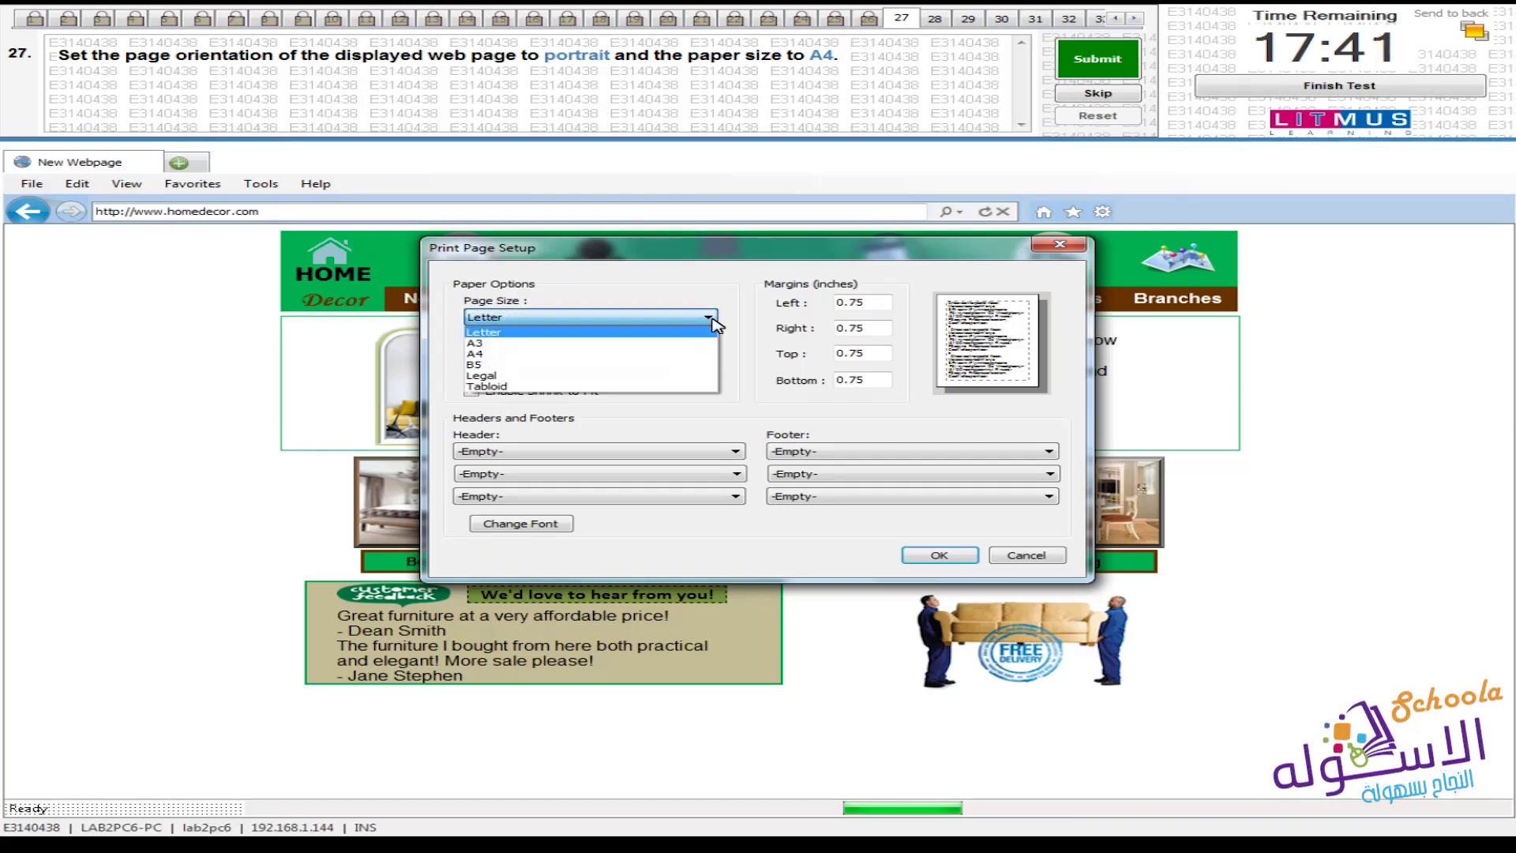
pyautogui.click(631, 353)
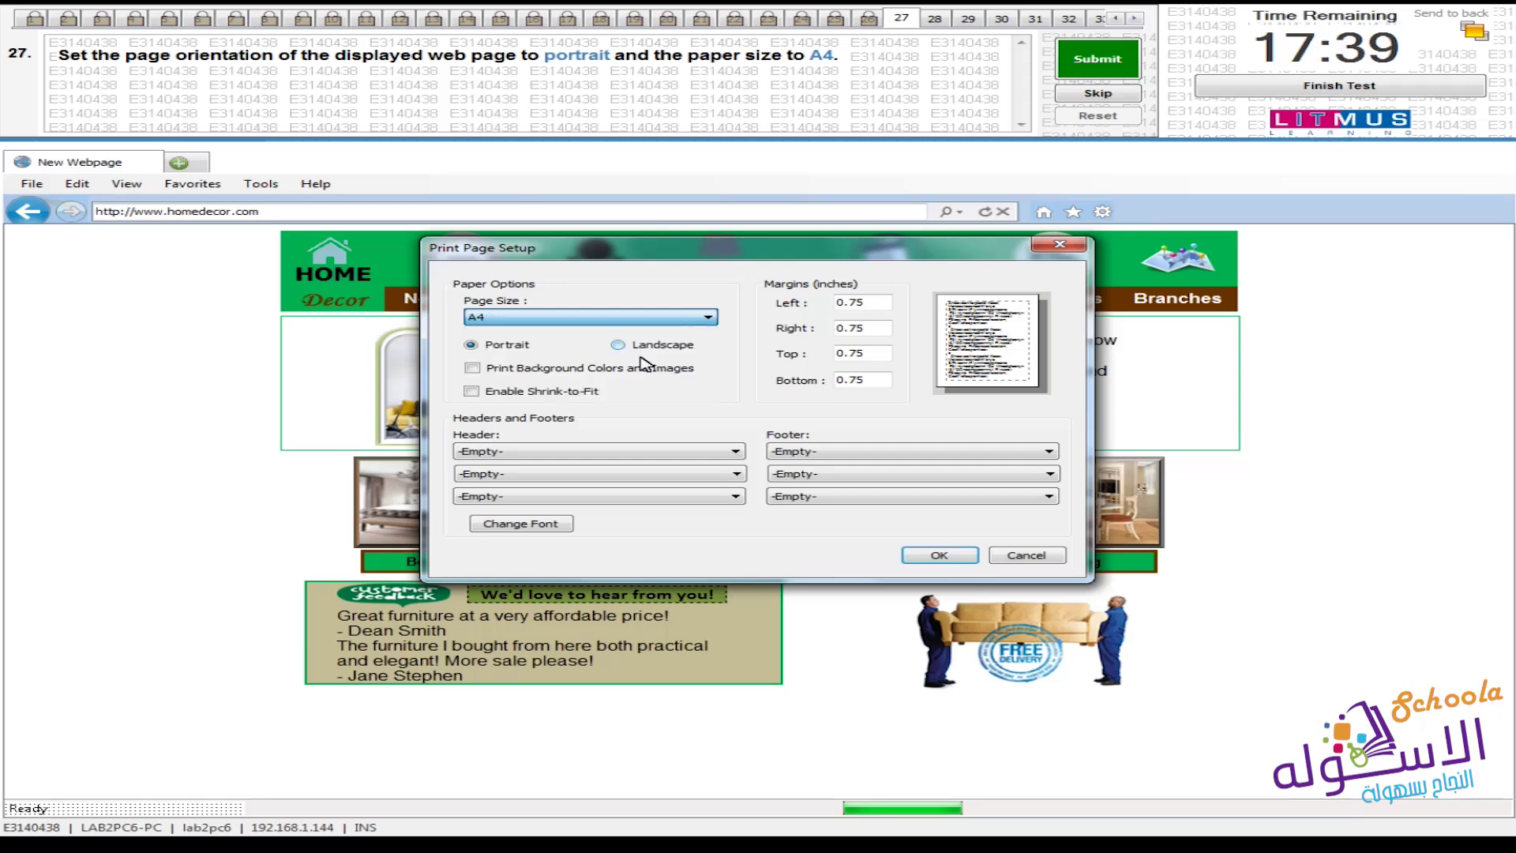
pyautogui.click(921, 558)
pyautogui.click(1098, 58)
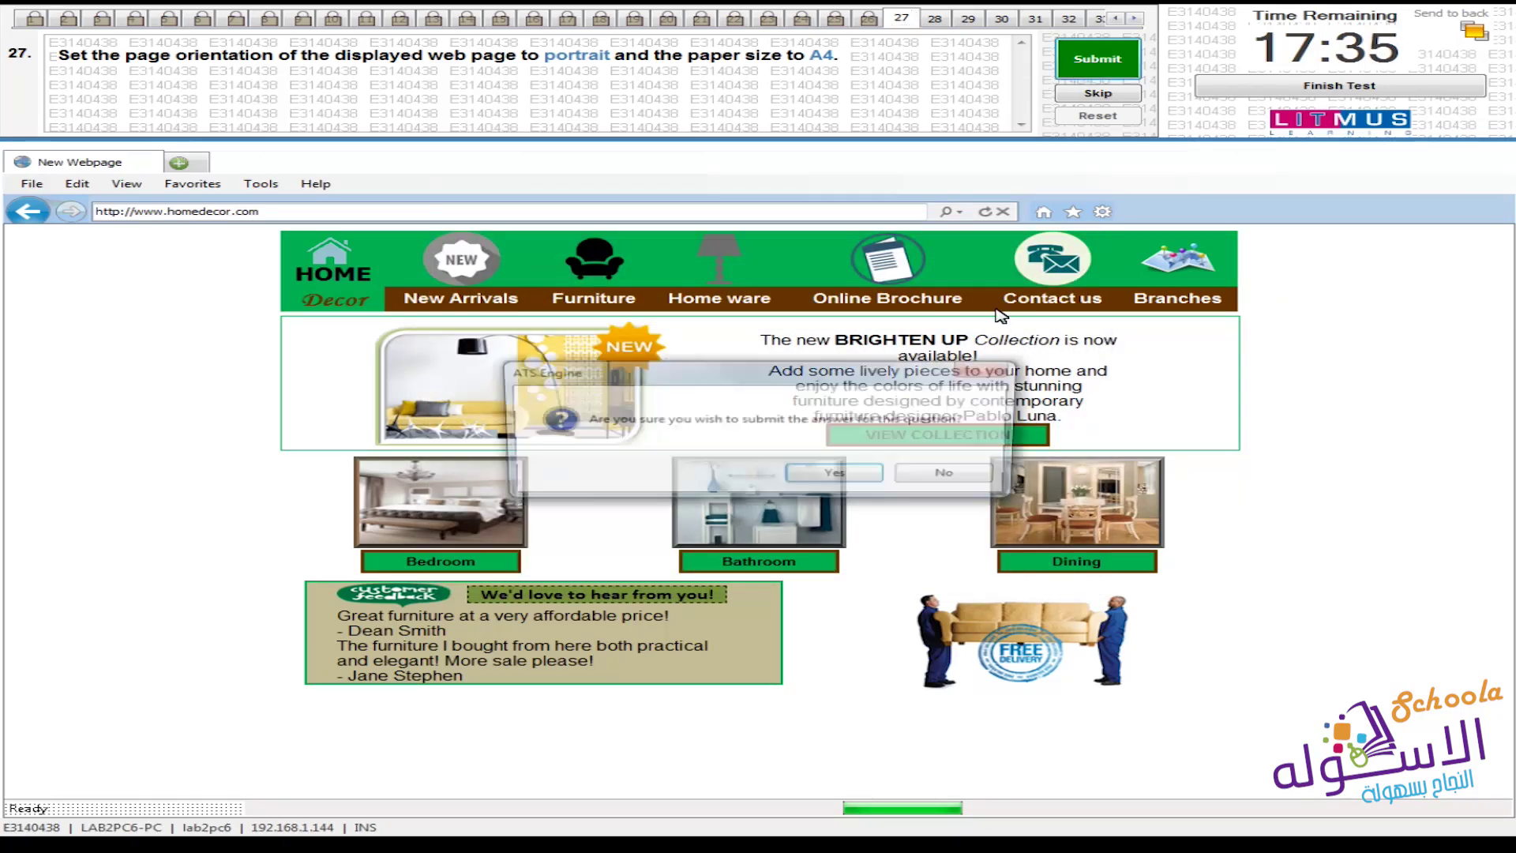
pyautogui.click(847, 478)
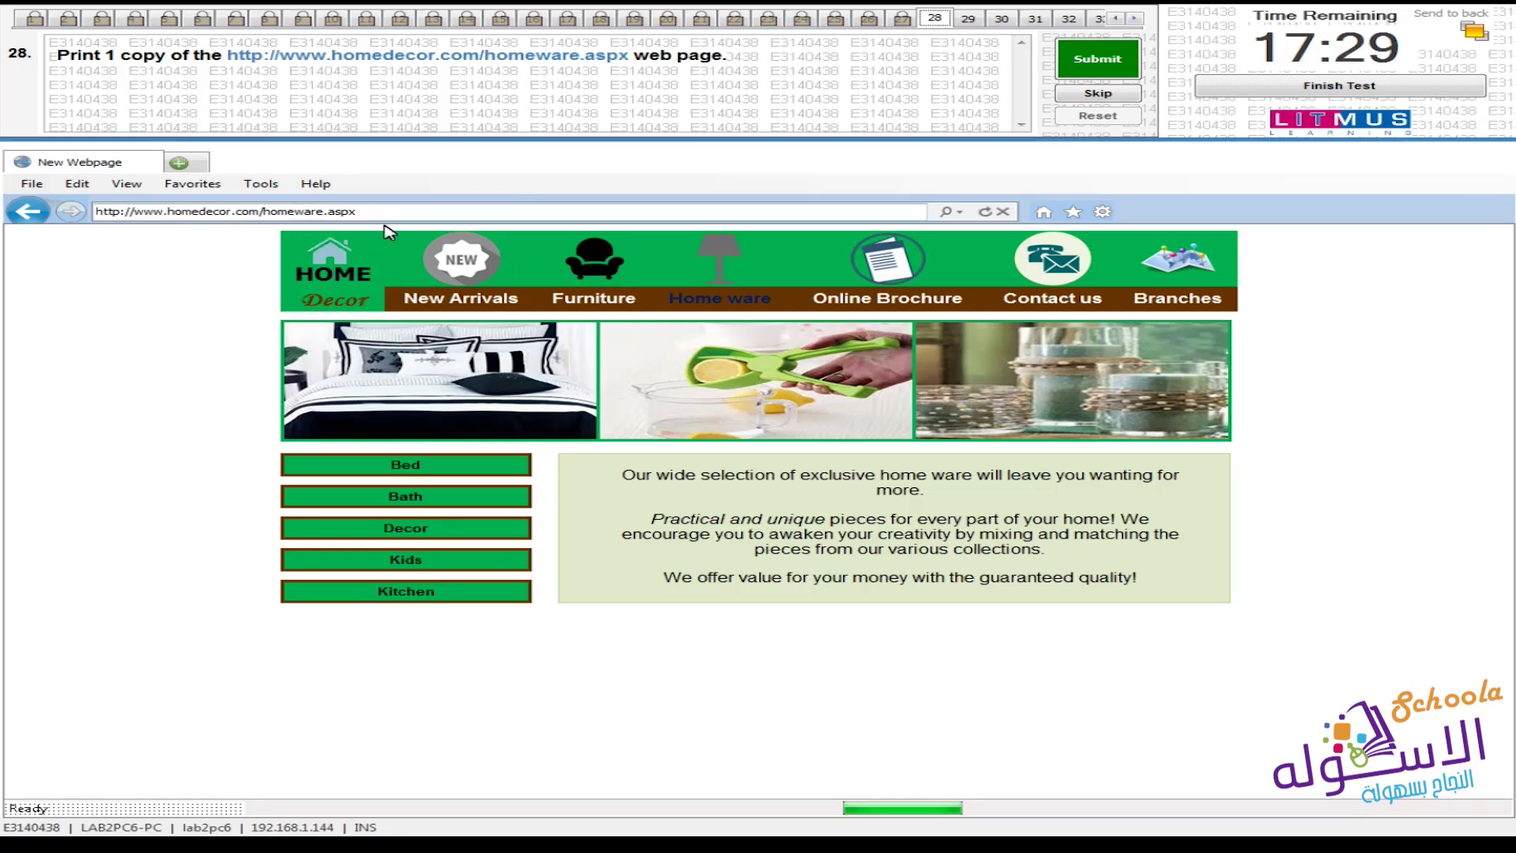
# Print a single copy of homeware.aspx via File > Print, then submit and confirm question 28
pyautogui.click(32, 183)
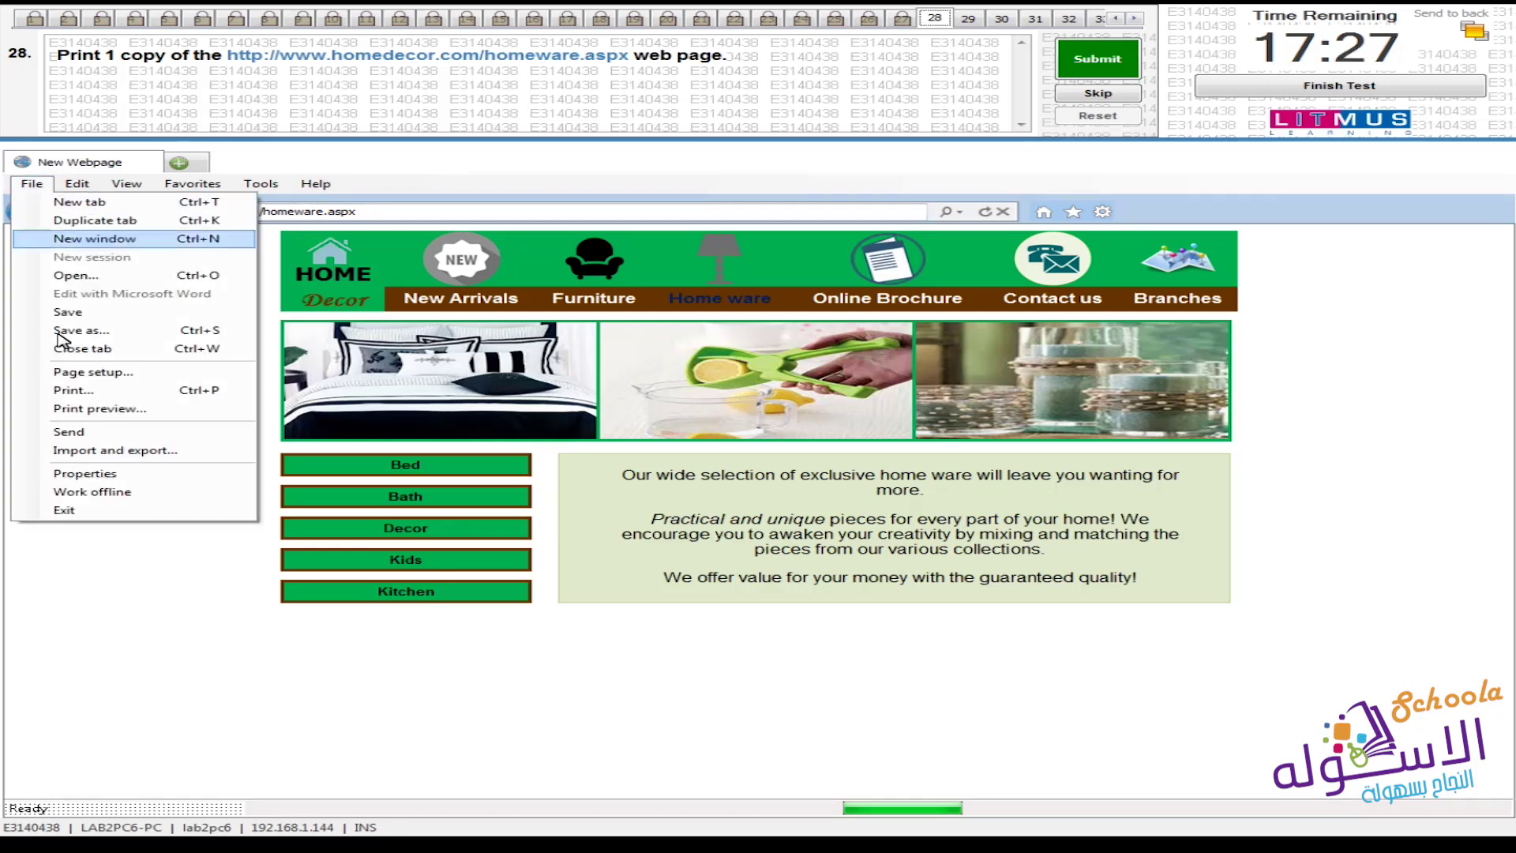
pyautogui.click(63, 390)
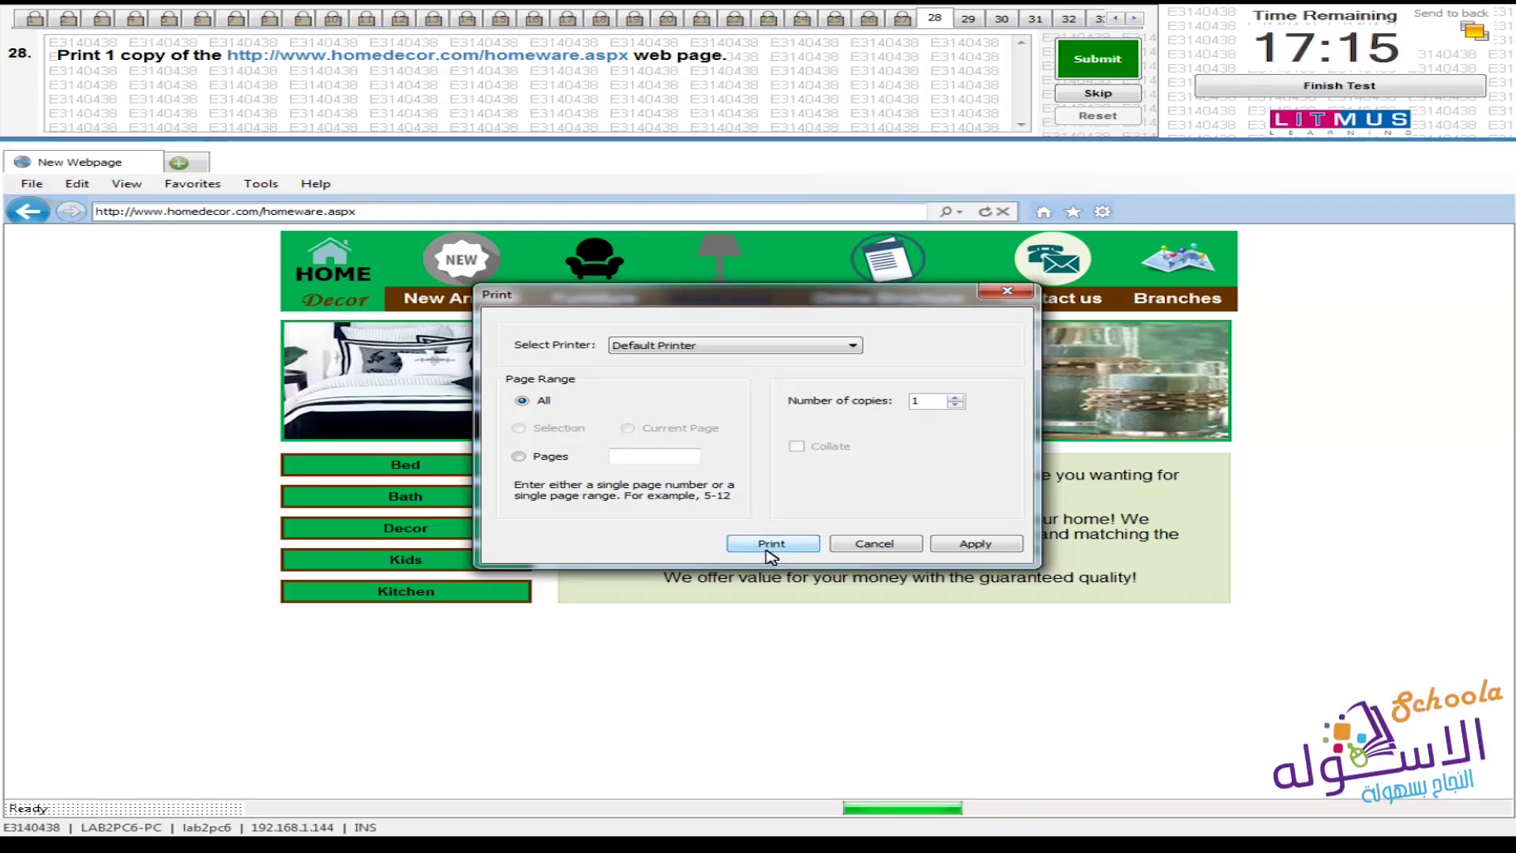
pyautogui.click(766, 551)
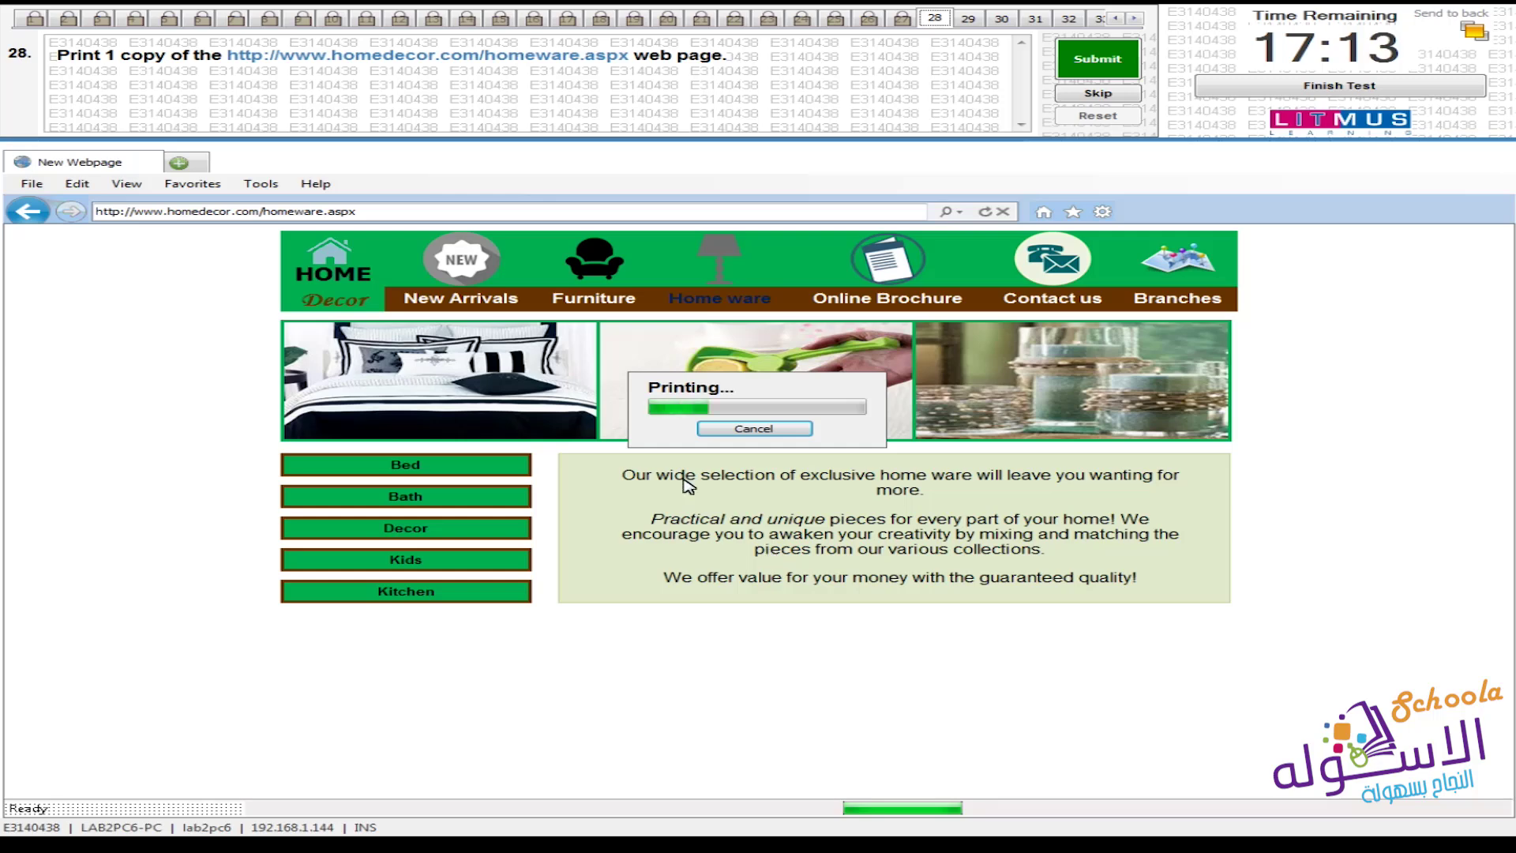
pyautogui.click(1100, 63)
pyautogui.click(834, 477)
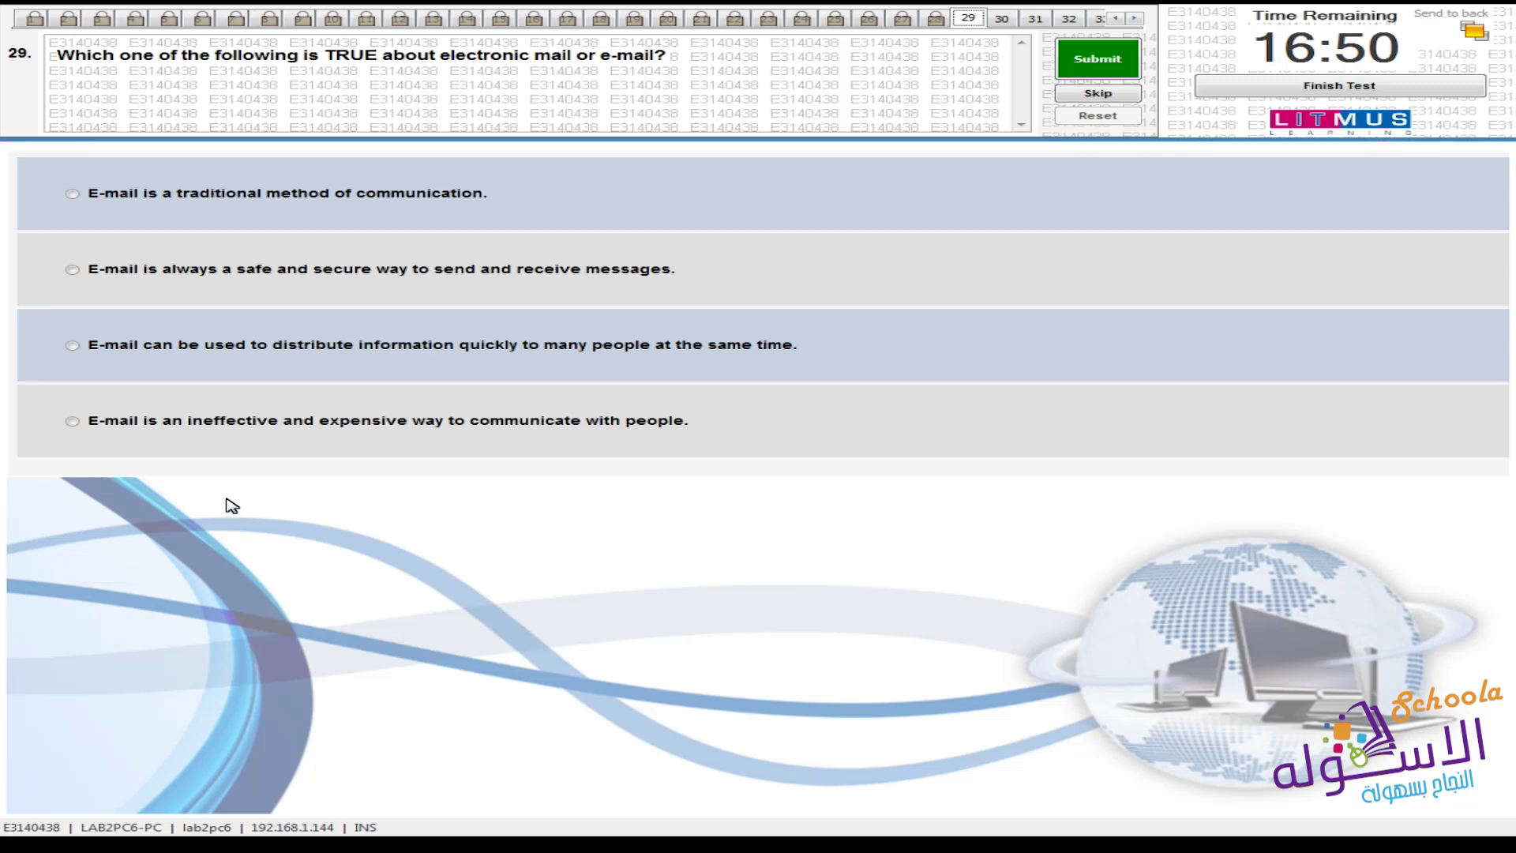
# Select 'E-mail can be used to distribute information quickly to many people at the same time.'
pyautogui.click(162, 357)
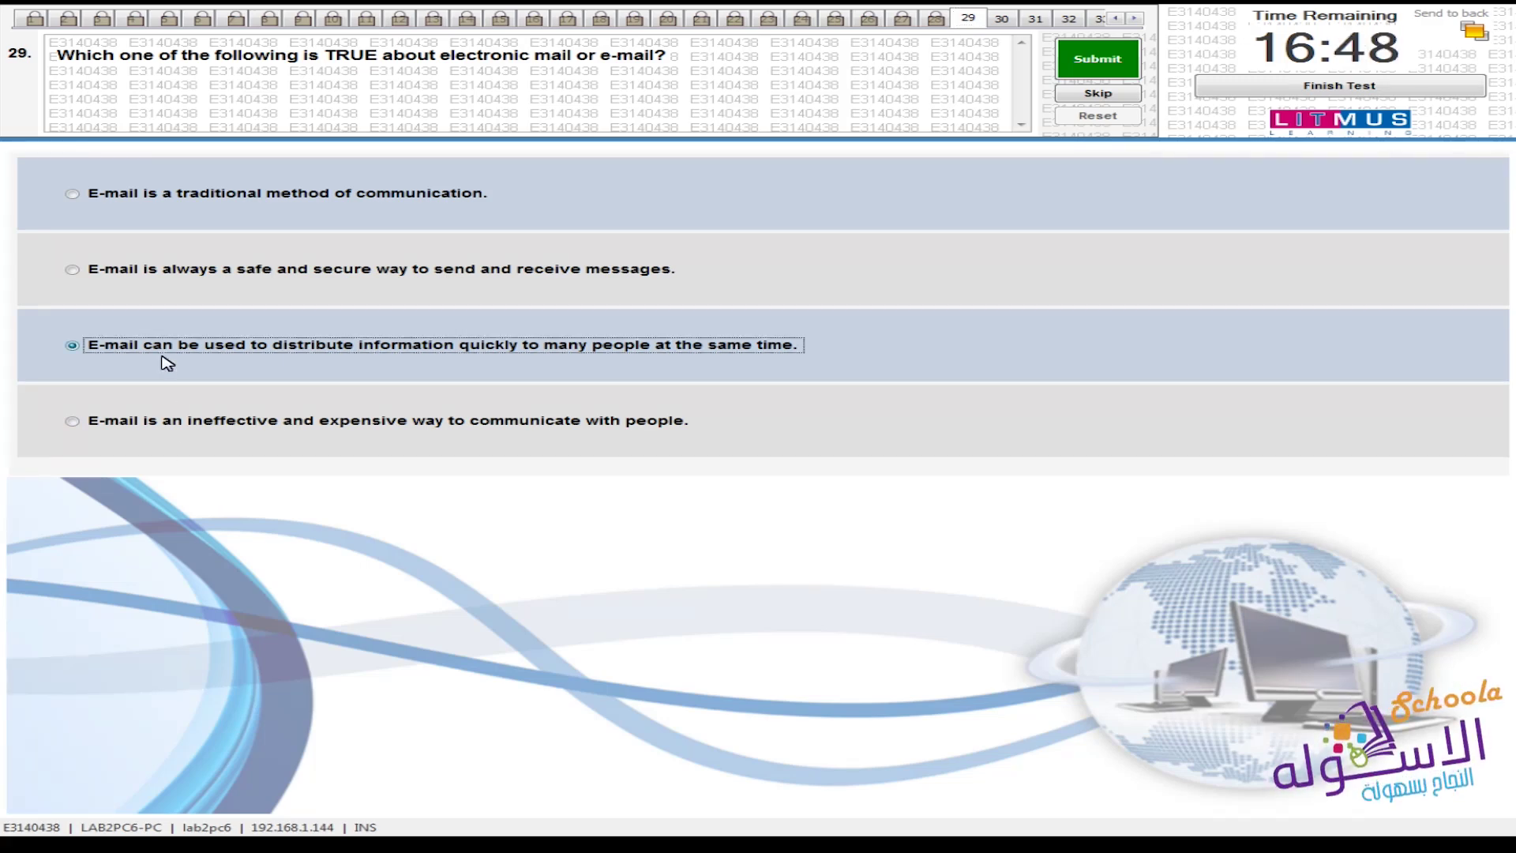
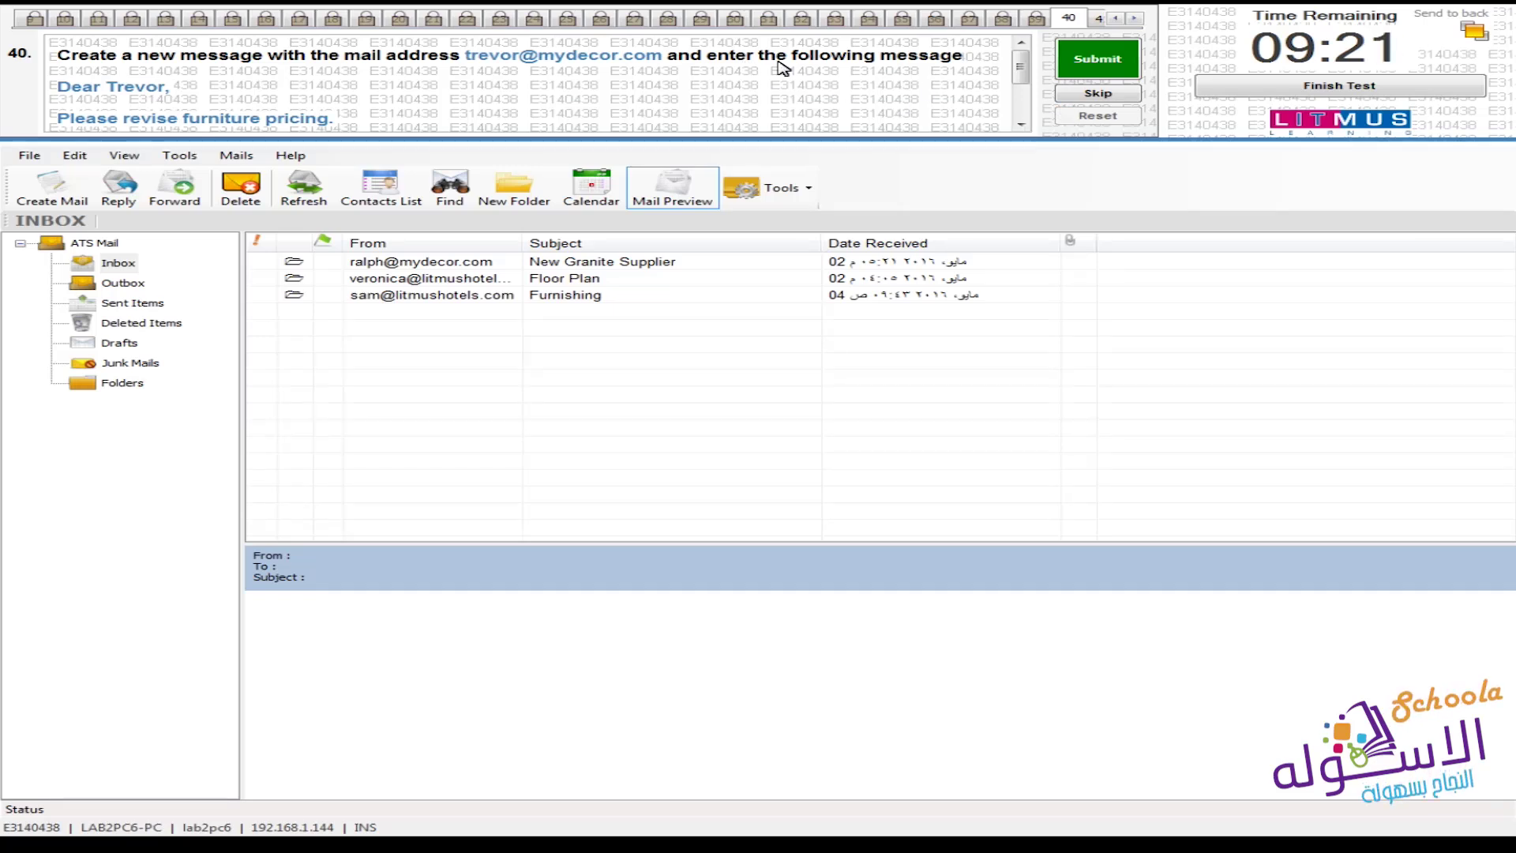
pyautogui.click(1022, 128)
pyautogui.click(1022, 127)
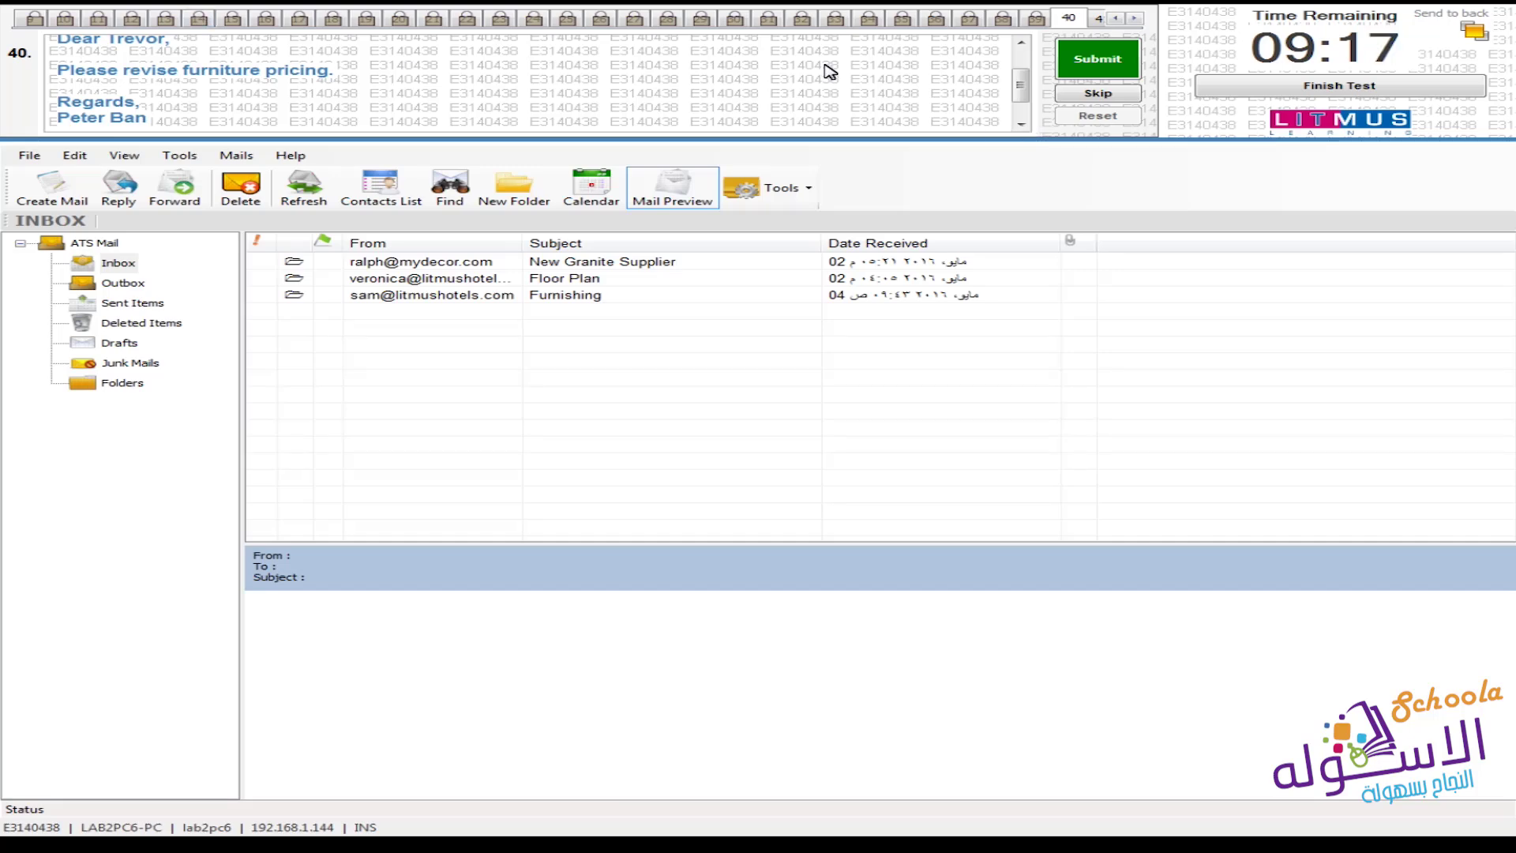
pyautogui.scroll(1, 1025, 92)
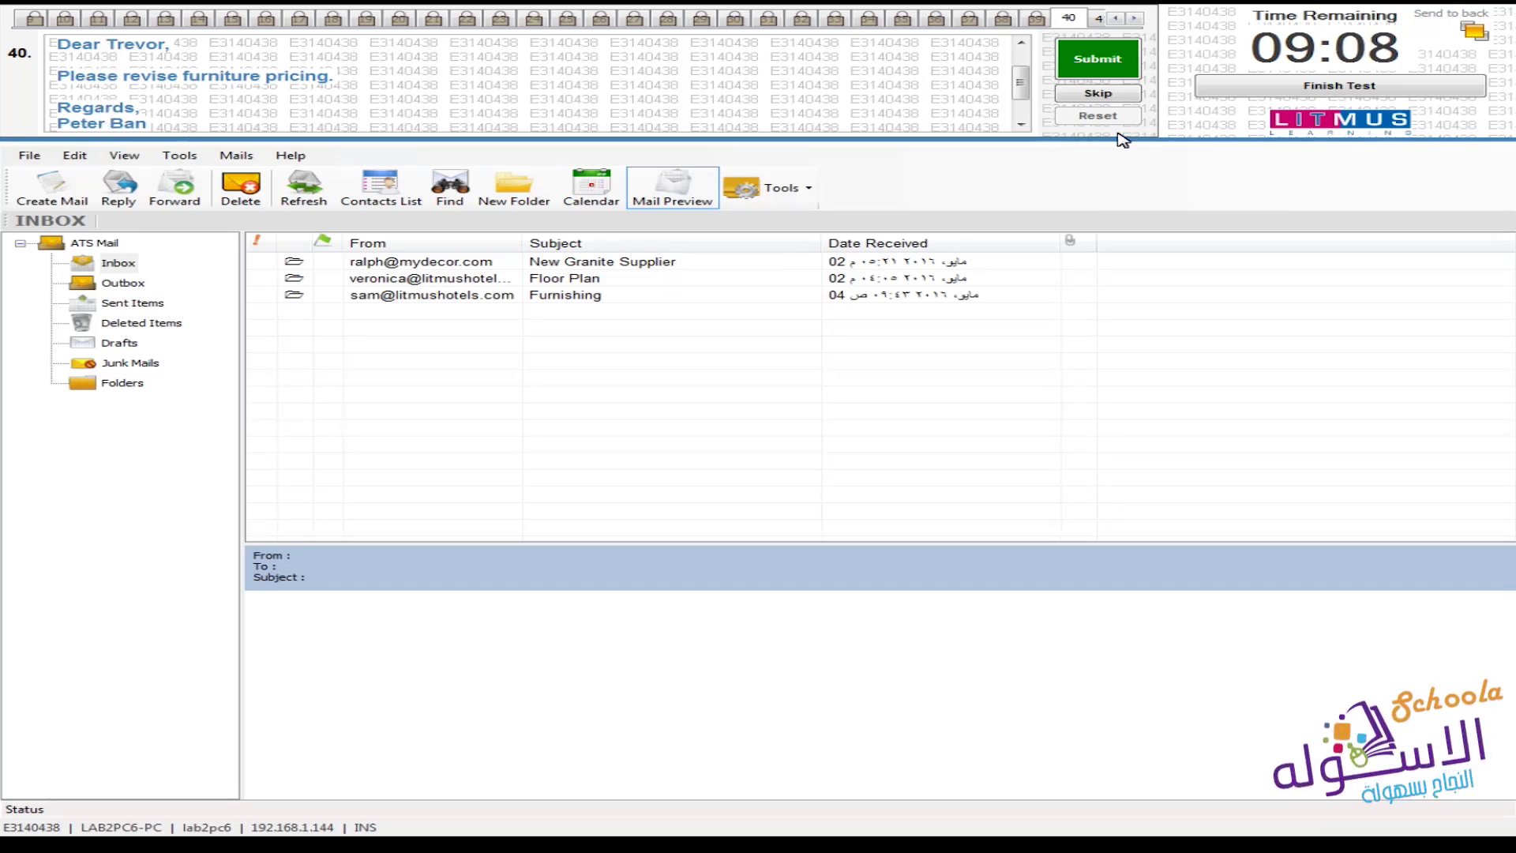
pyautogui.scroll(2, 1021, 85)
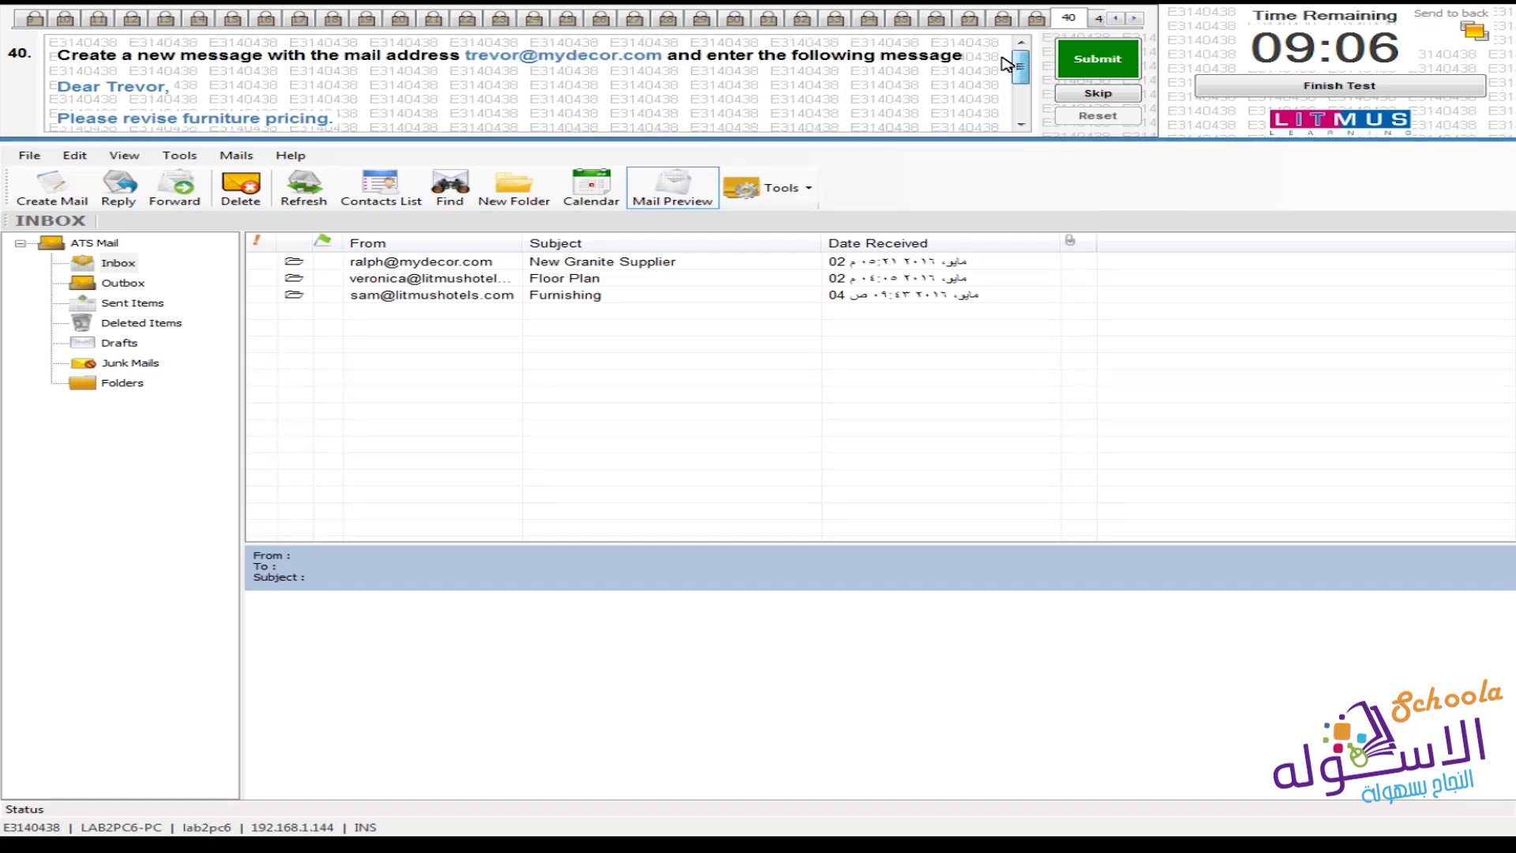
pyautogui.click(59, 206)
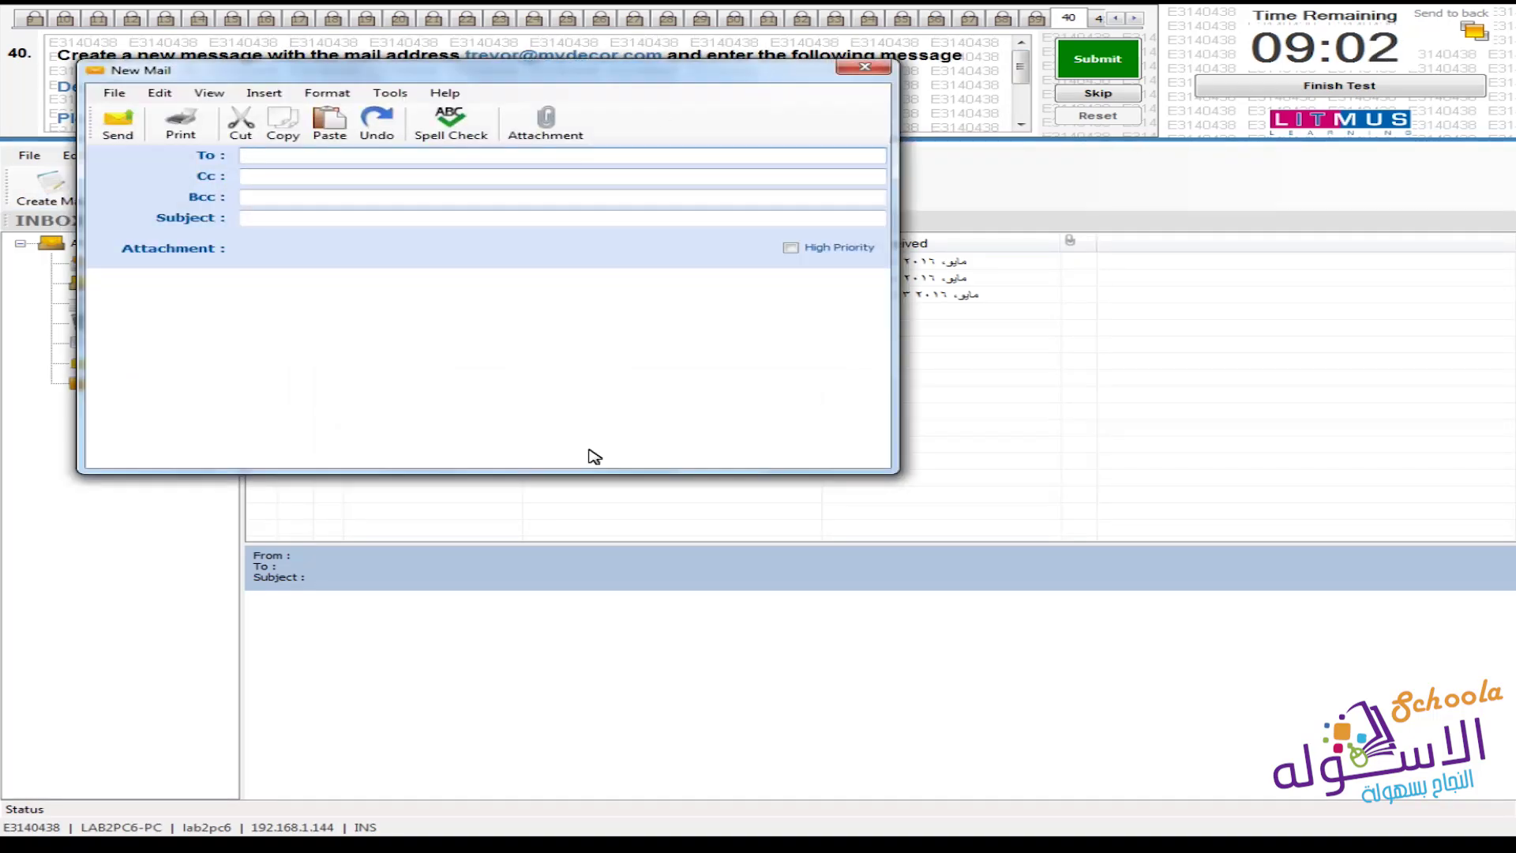
# Close the open message window, start a new mail message, and drag it lower right
pyautogui.click(865, 67)
pyautogui.click(26, 155)
pyautogui.moveTo(79, 174)
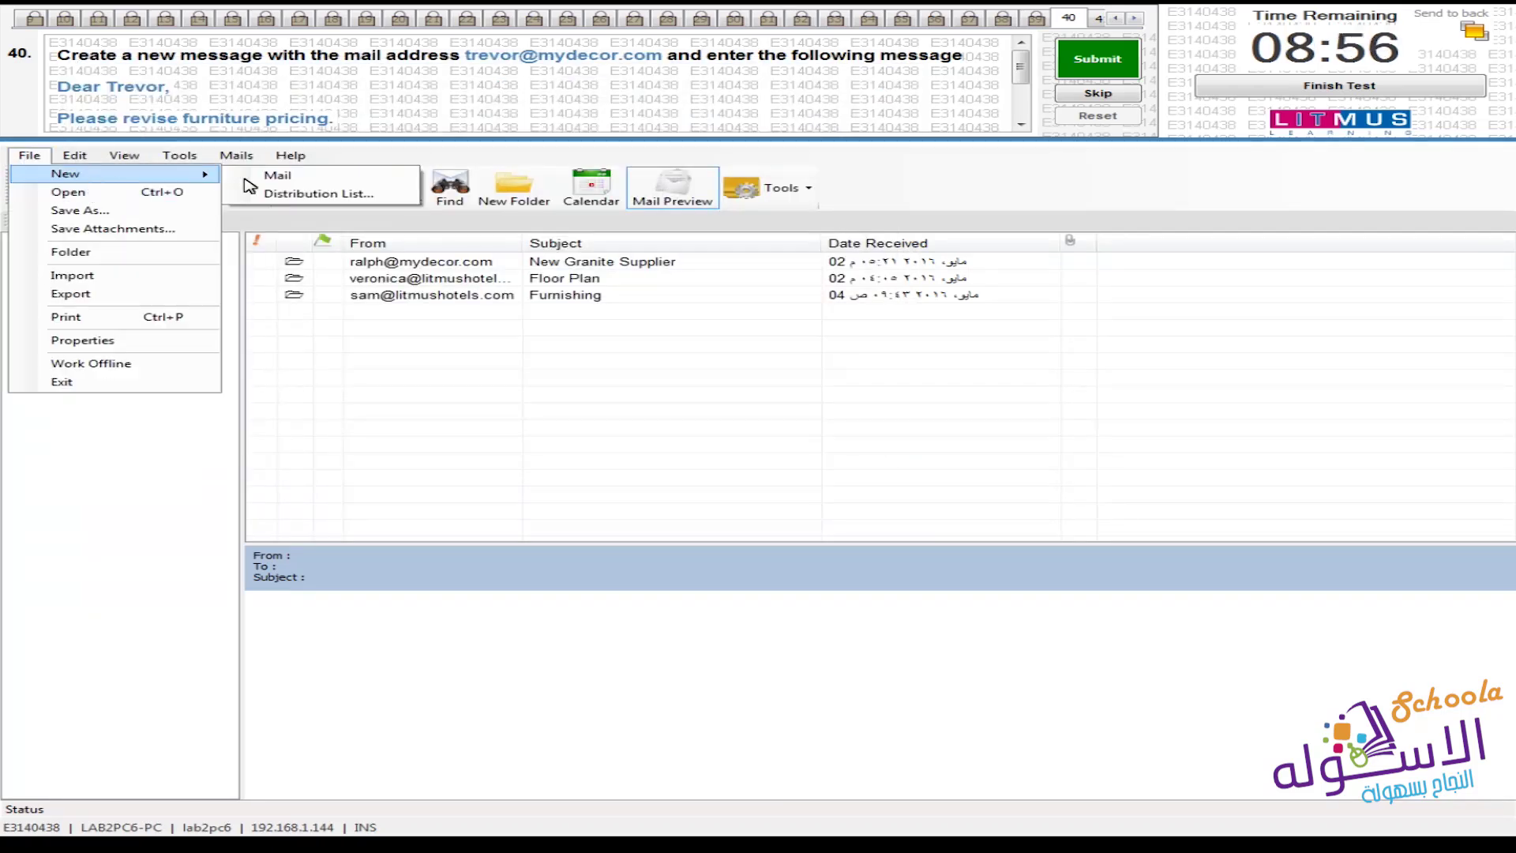
pyautogui.click(247, 178)
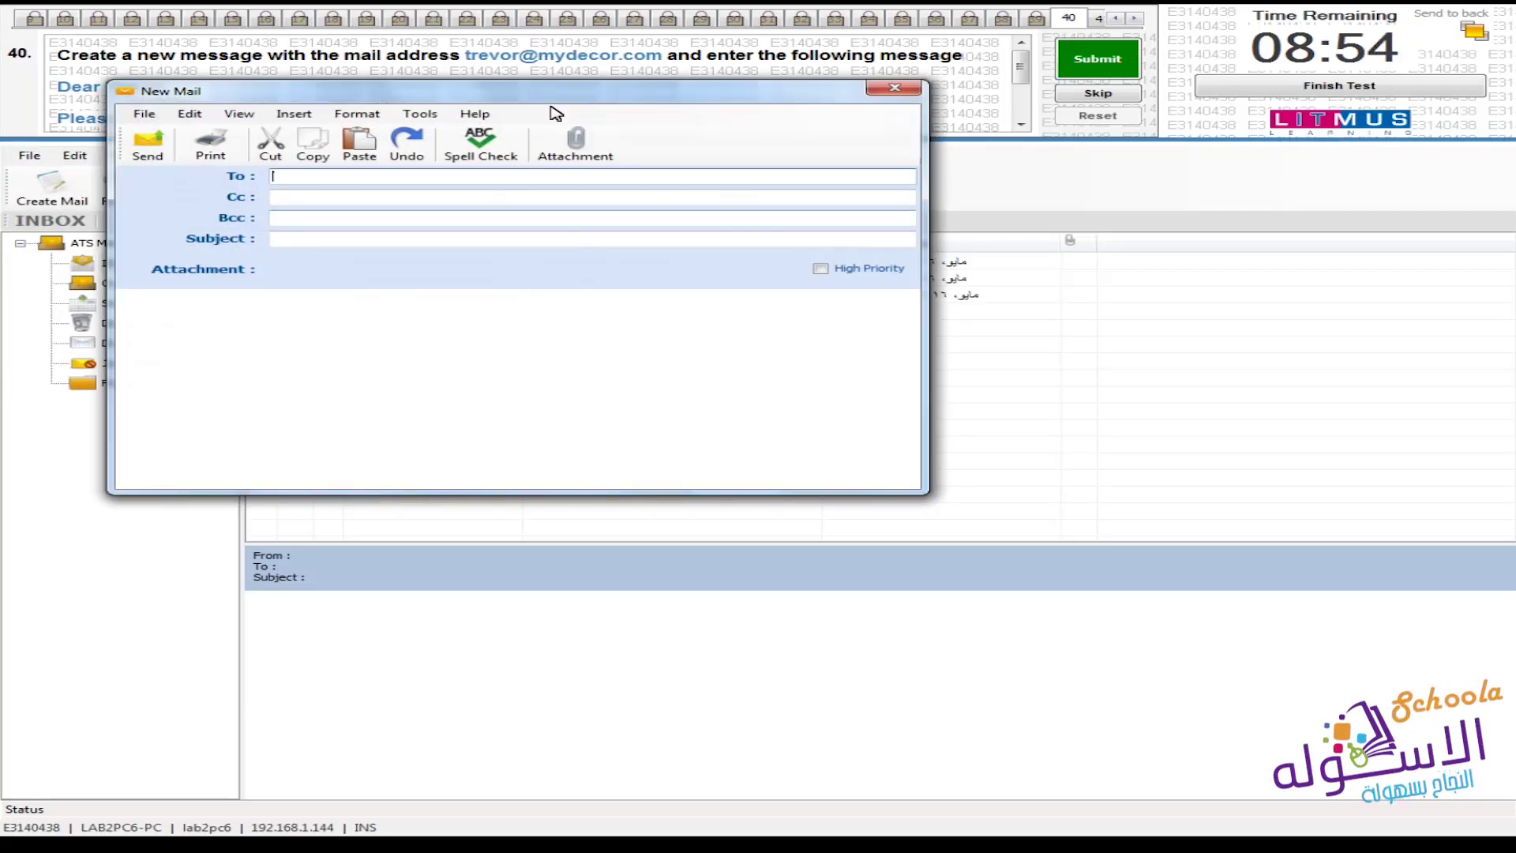
pyautogui.moveTo(708, 90); pyautogui.dragTo(902, 297)
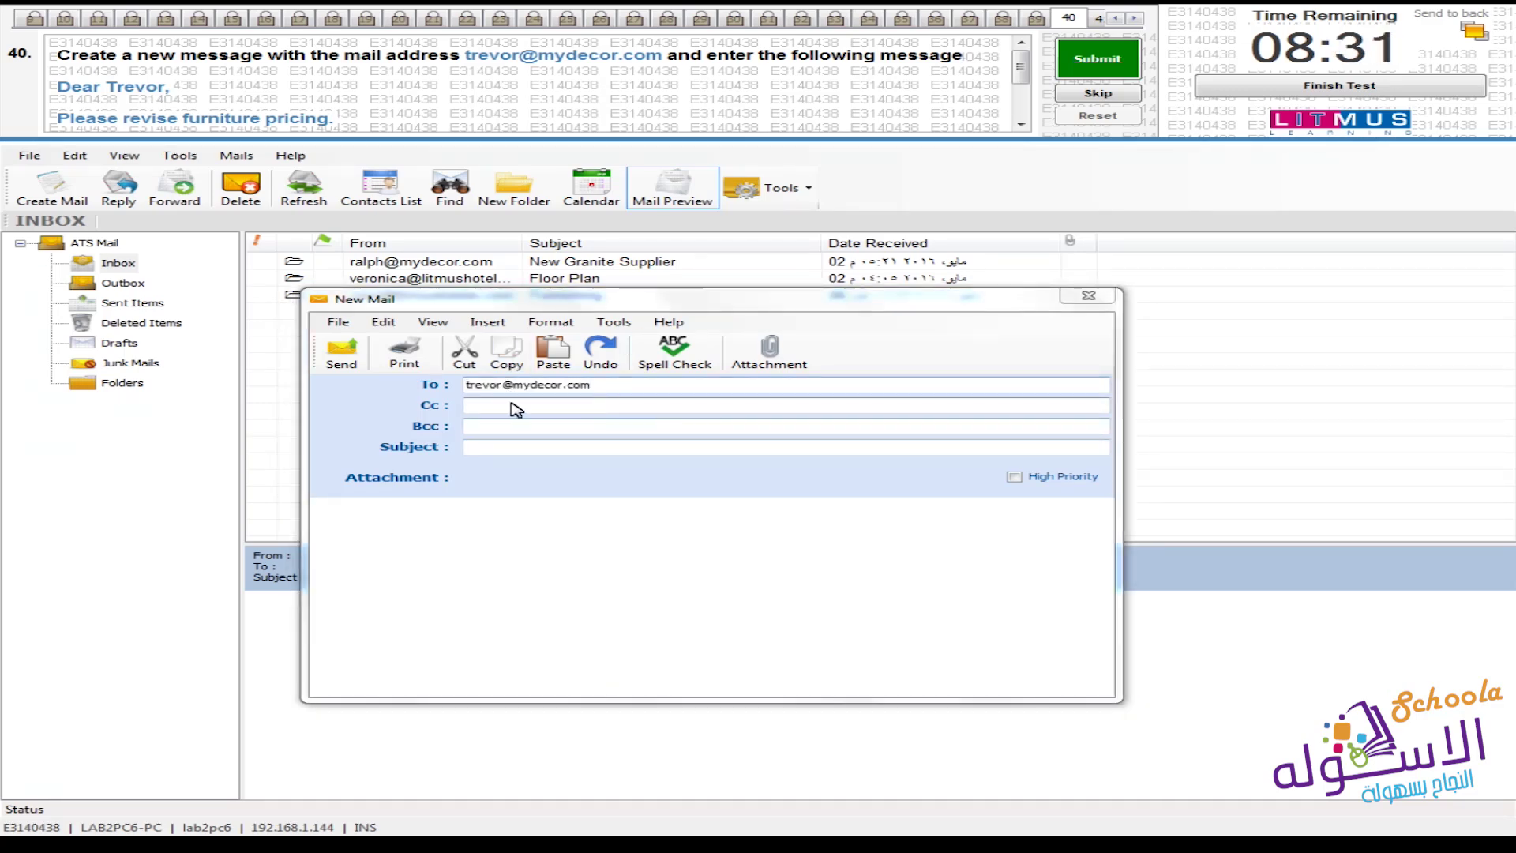
# Type the greeting 'Dear,' at the top of the message body, followed by a new line
pyautogui.click(445, 529)
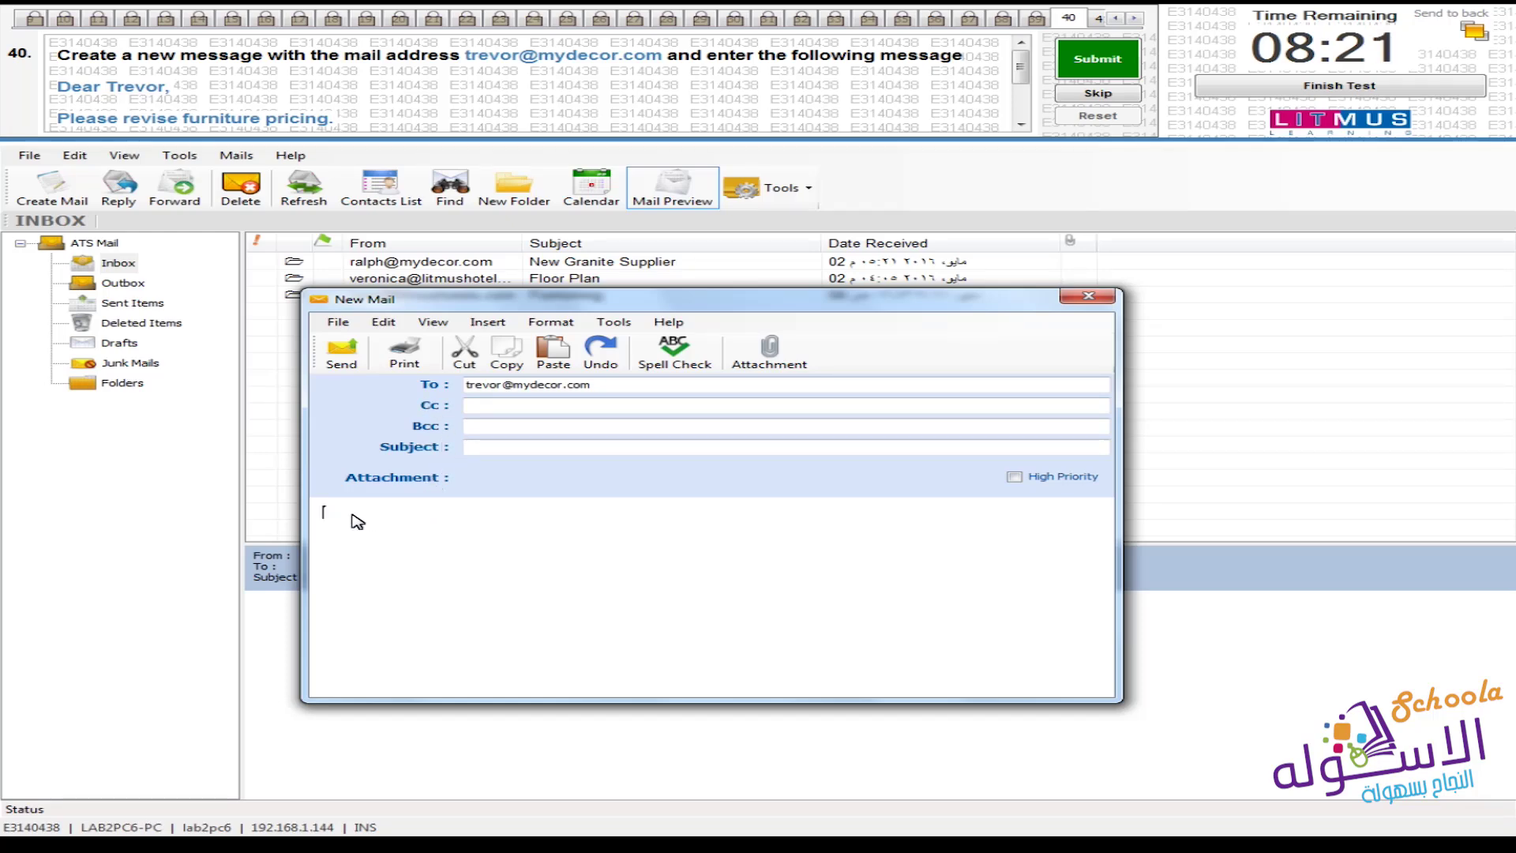
pyautogui.write('Dear Trevor')
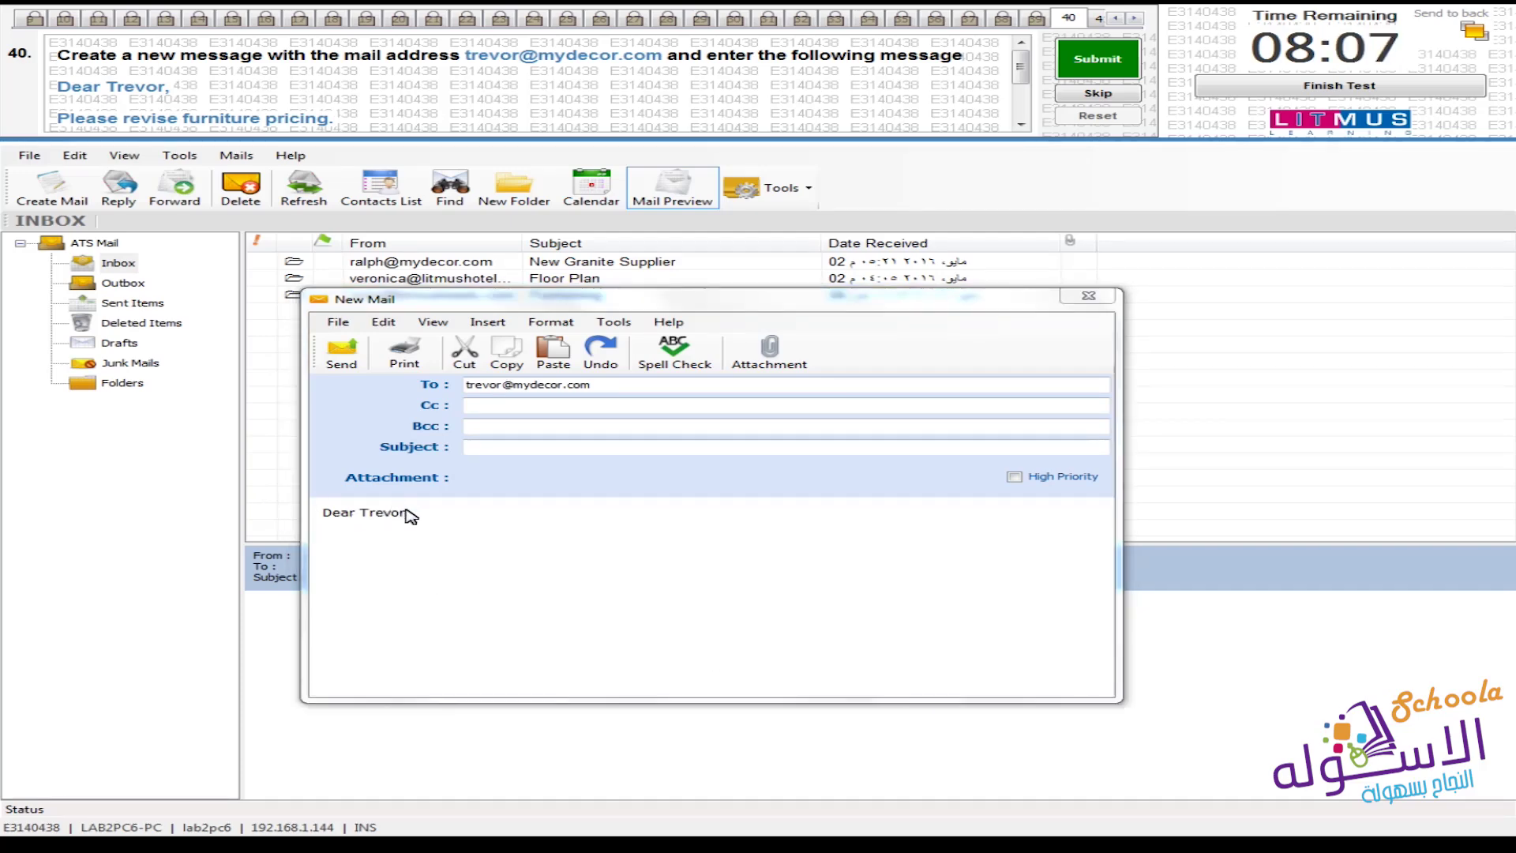
pyautogui.click(408, 513)
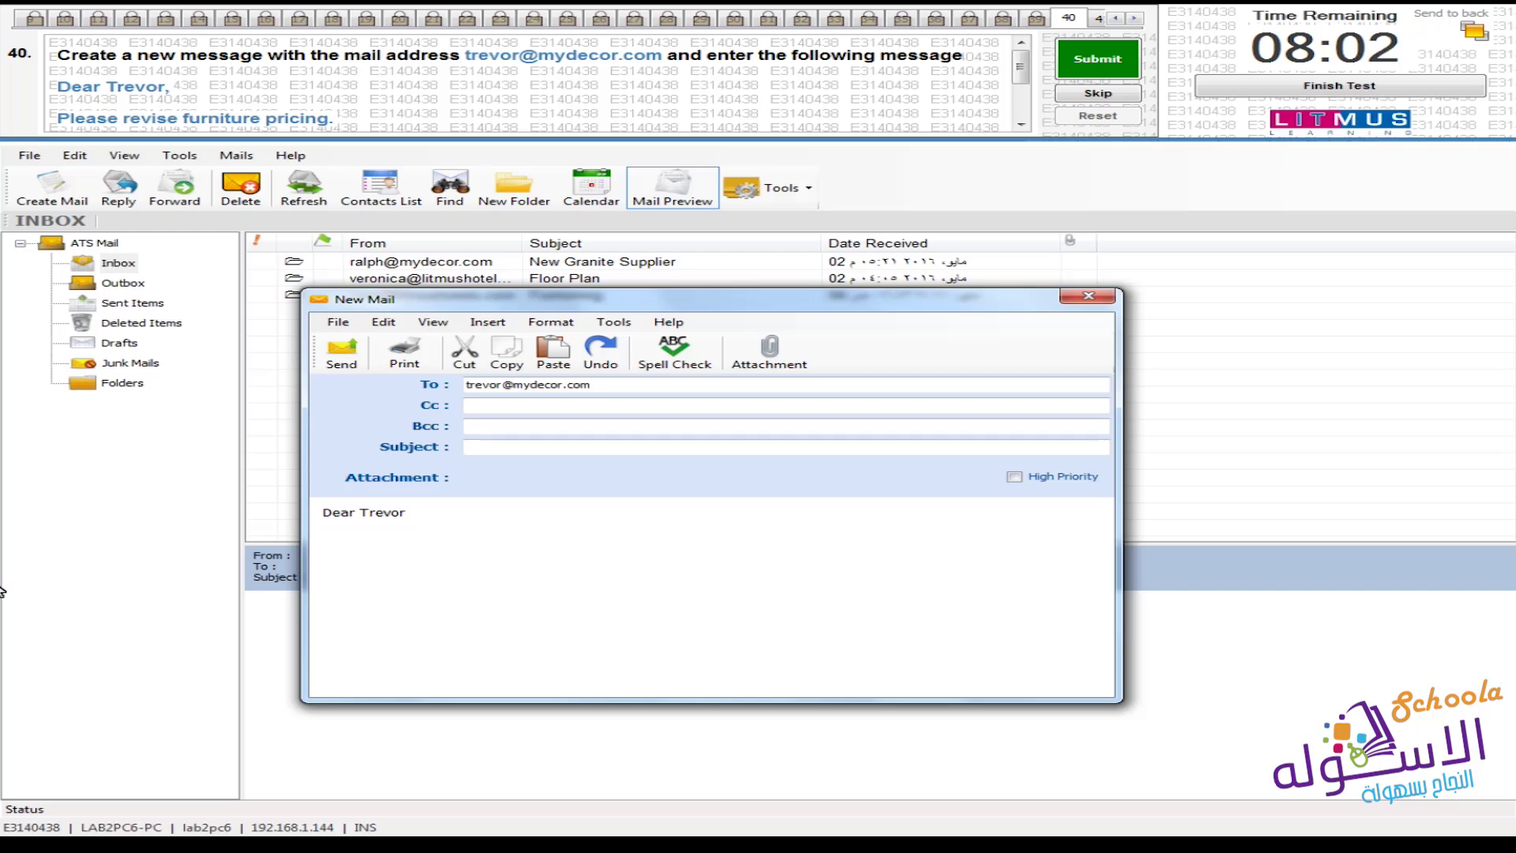
pyautogui.write(',')
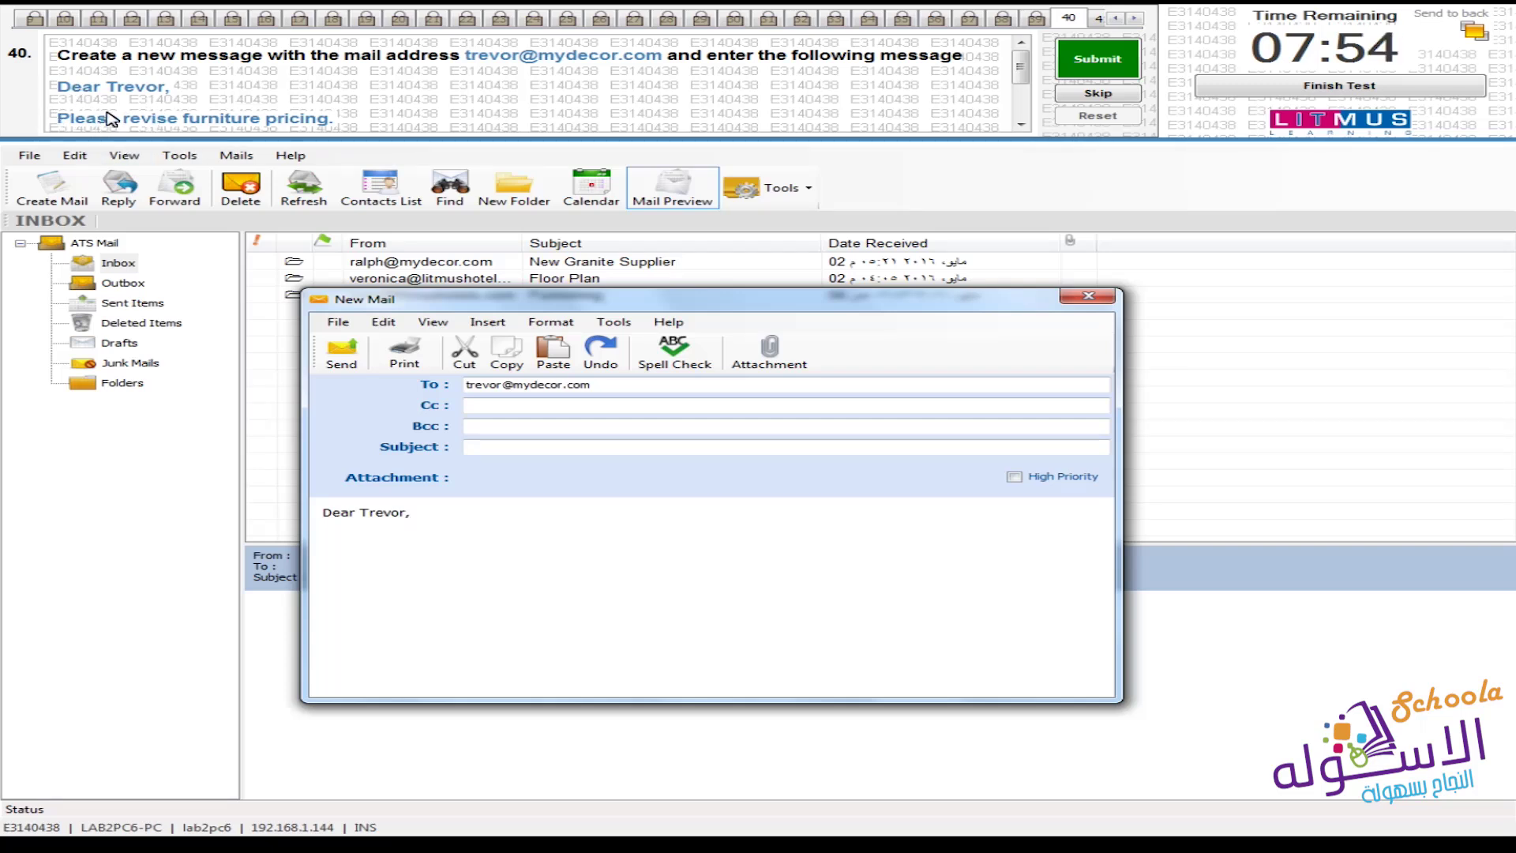
pyautogui.press('Return')
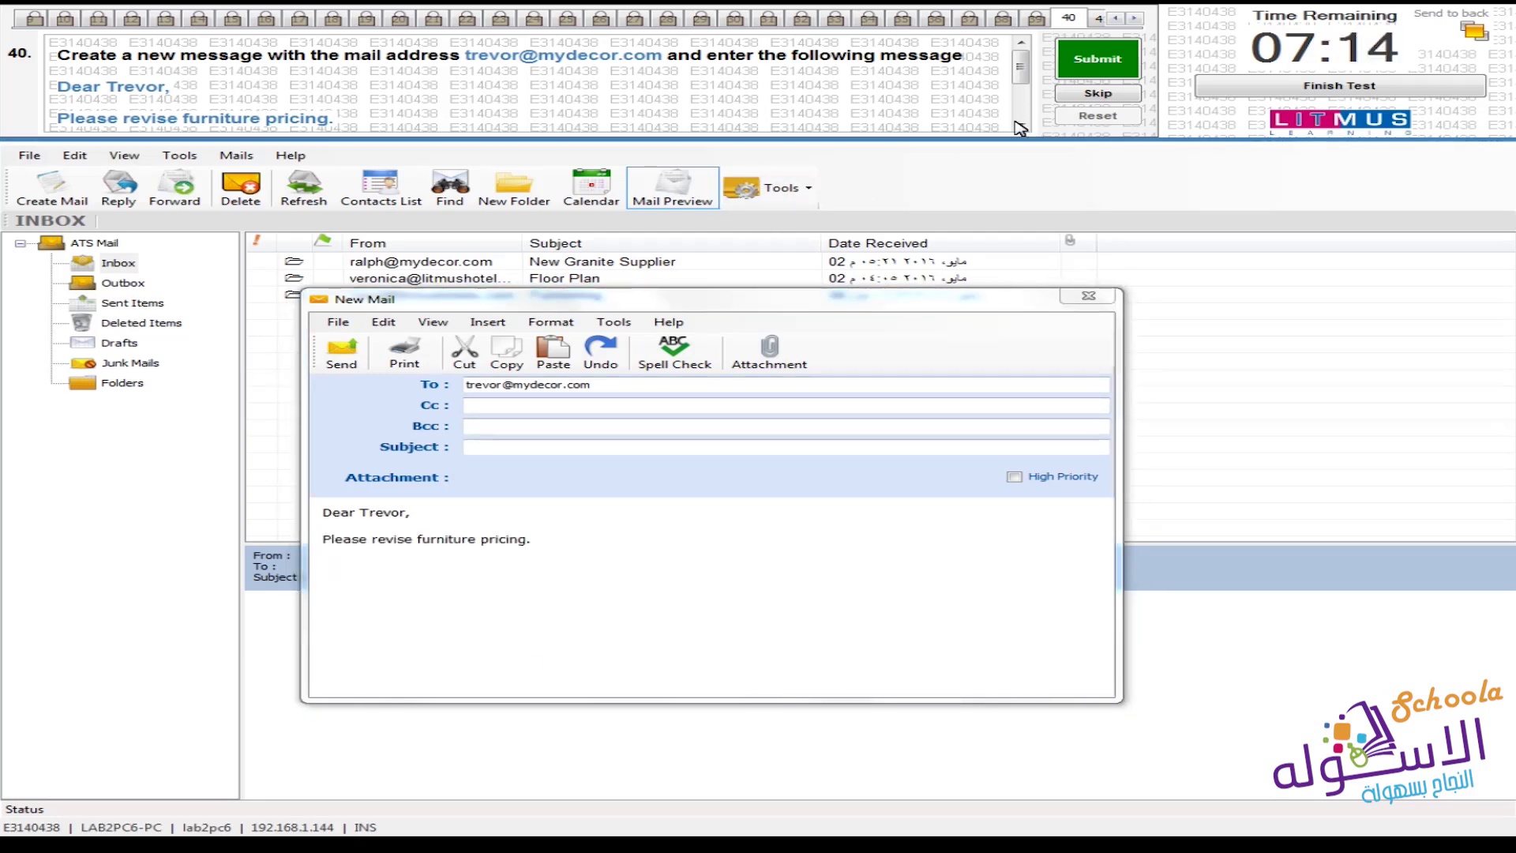
# Finish the body with a 'Regards,' sign-off followed by the sender's name
pyautogui.click(1021, 124)
pyautogui.click(1020, 125)
pyautogui.click(1021, 124)
pyautogui.click(1021, 125)
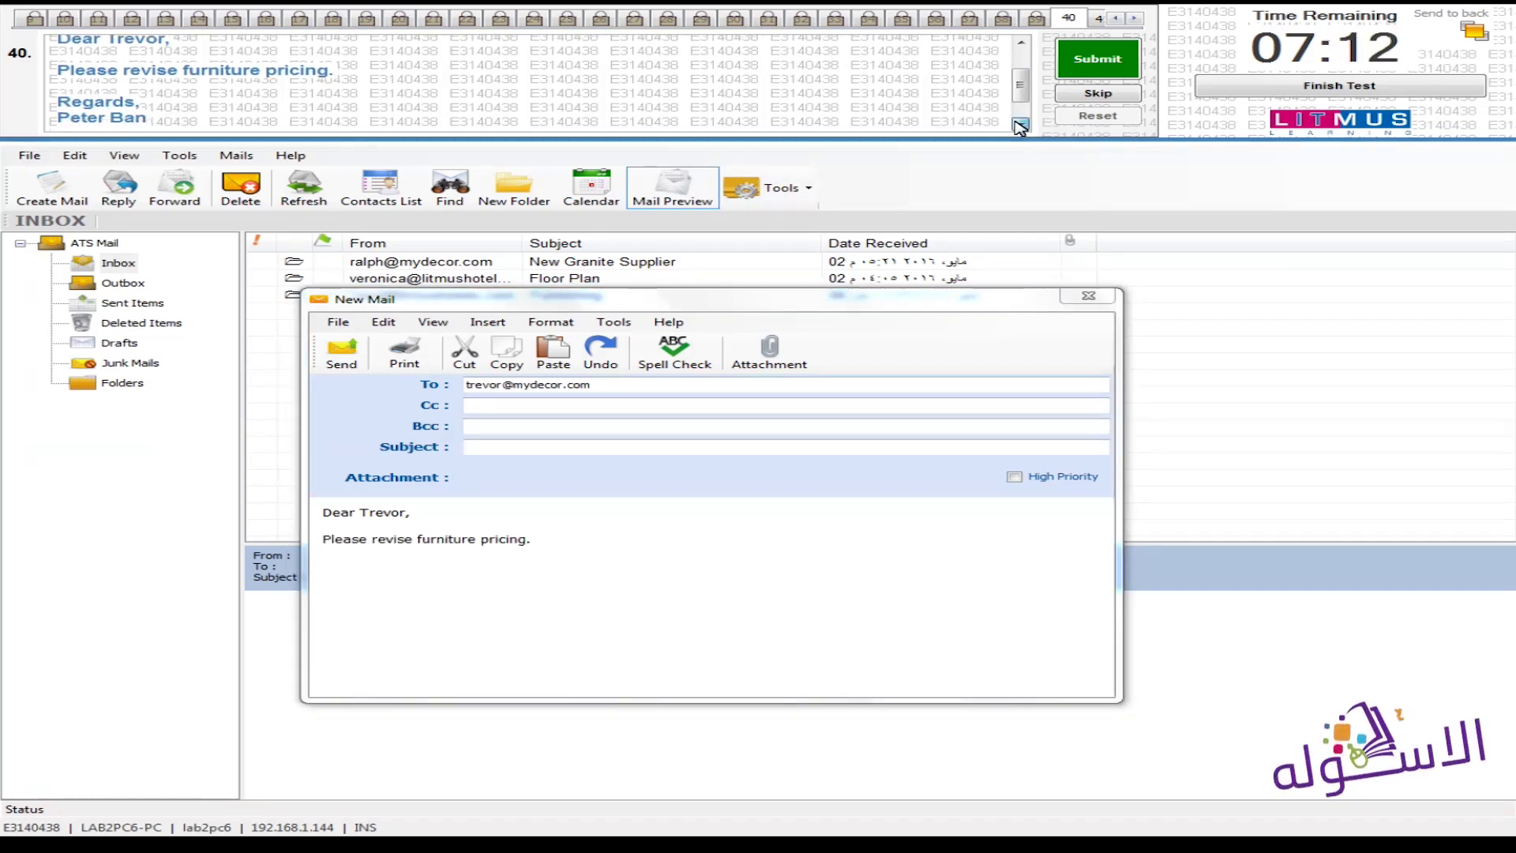
pyautogui.click(1021, 125)
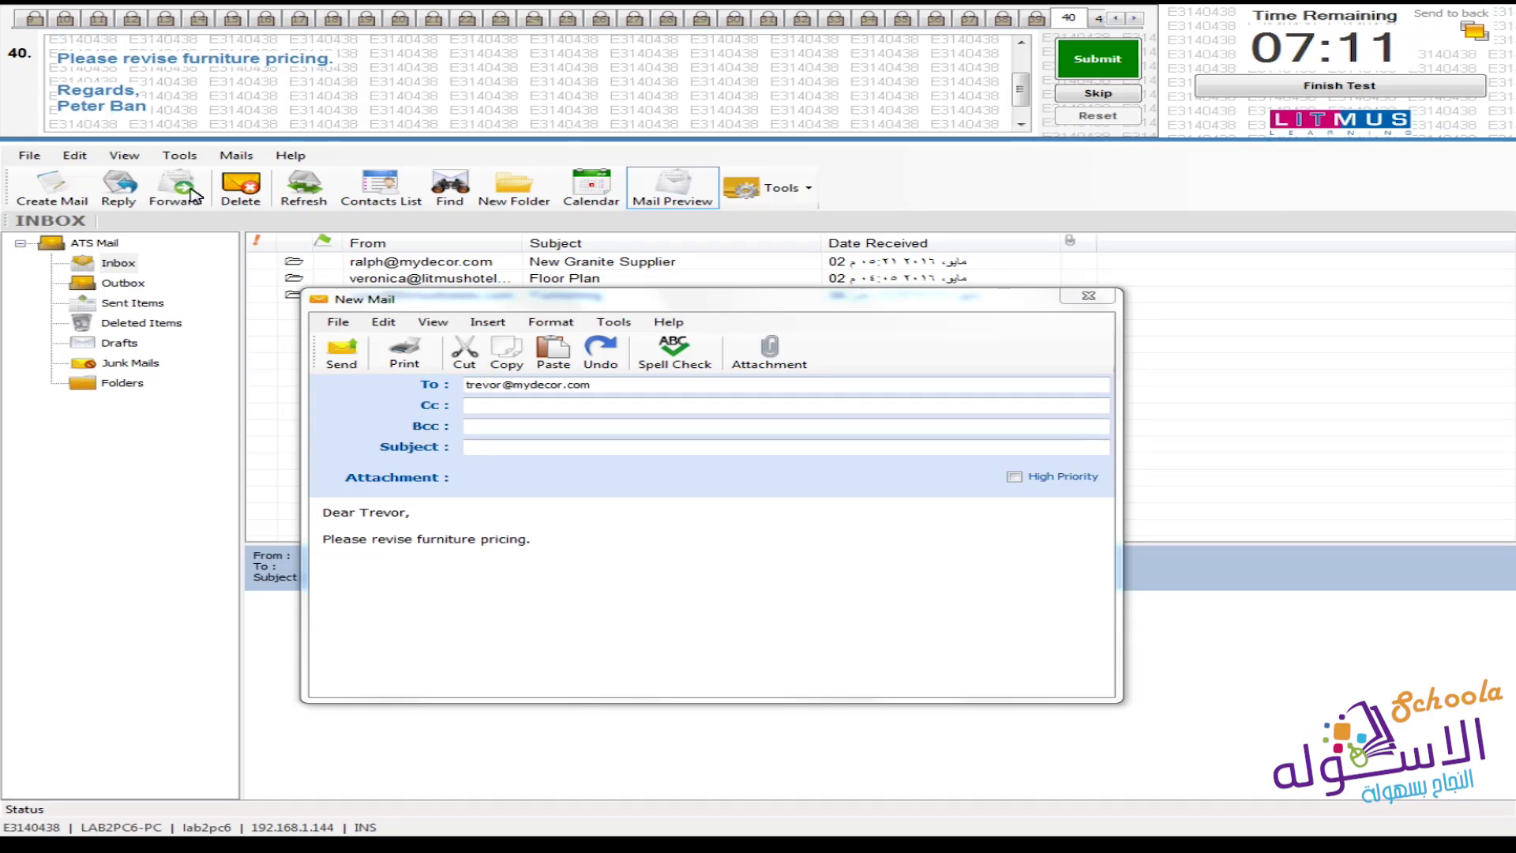
pyautogui.click(557, 550)
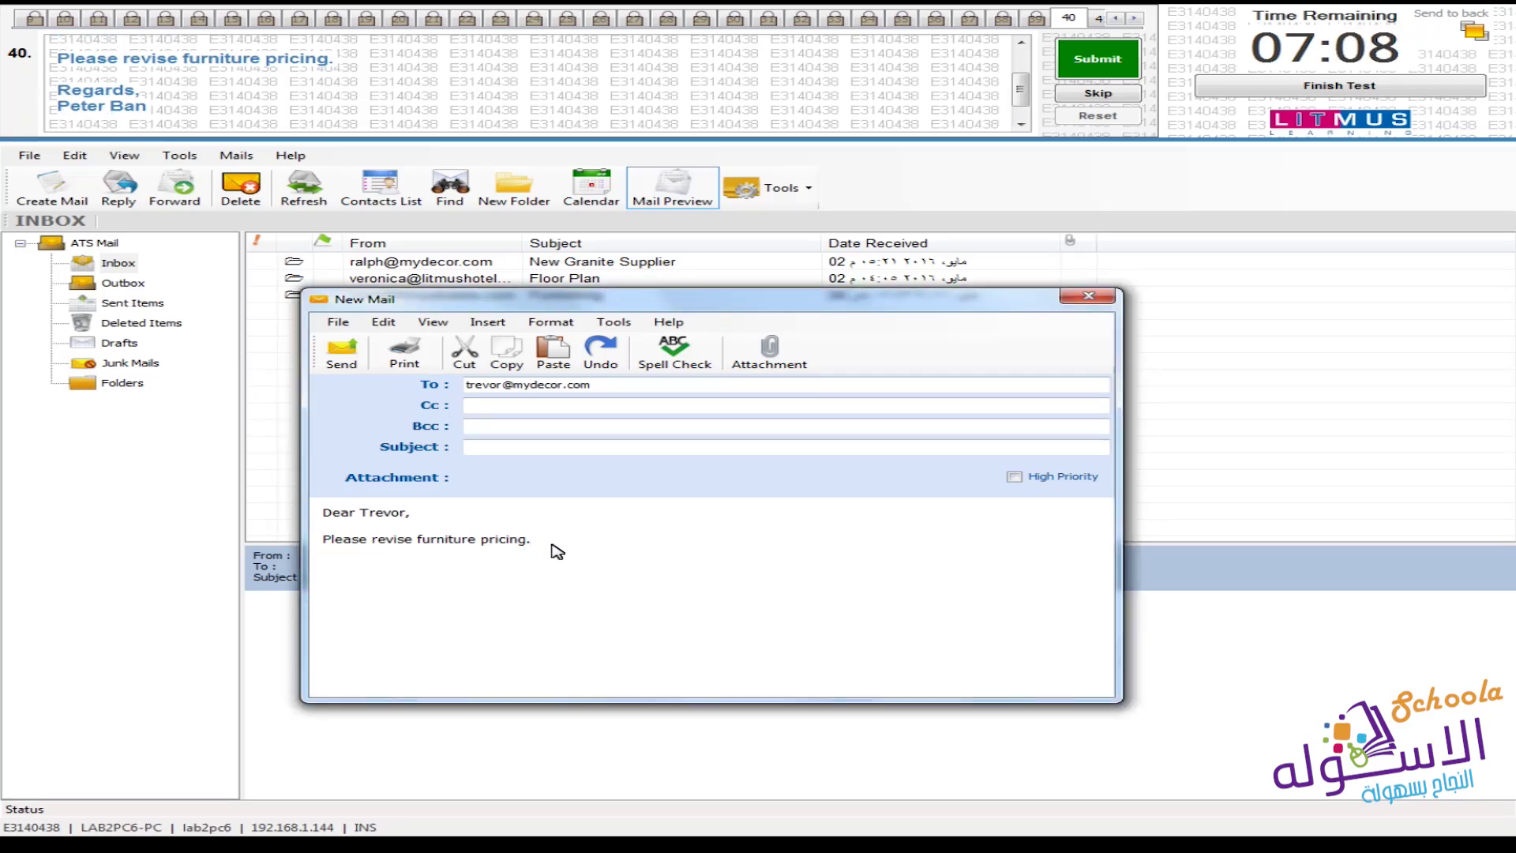
pyautogui.press('Return')
pyautogui.press('Return')
pyautogui.write('Re')
pyautogui.write('gard')
pyautogui.write('s, ')
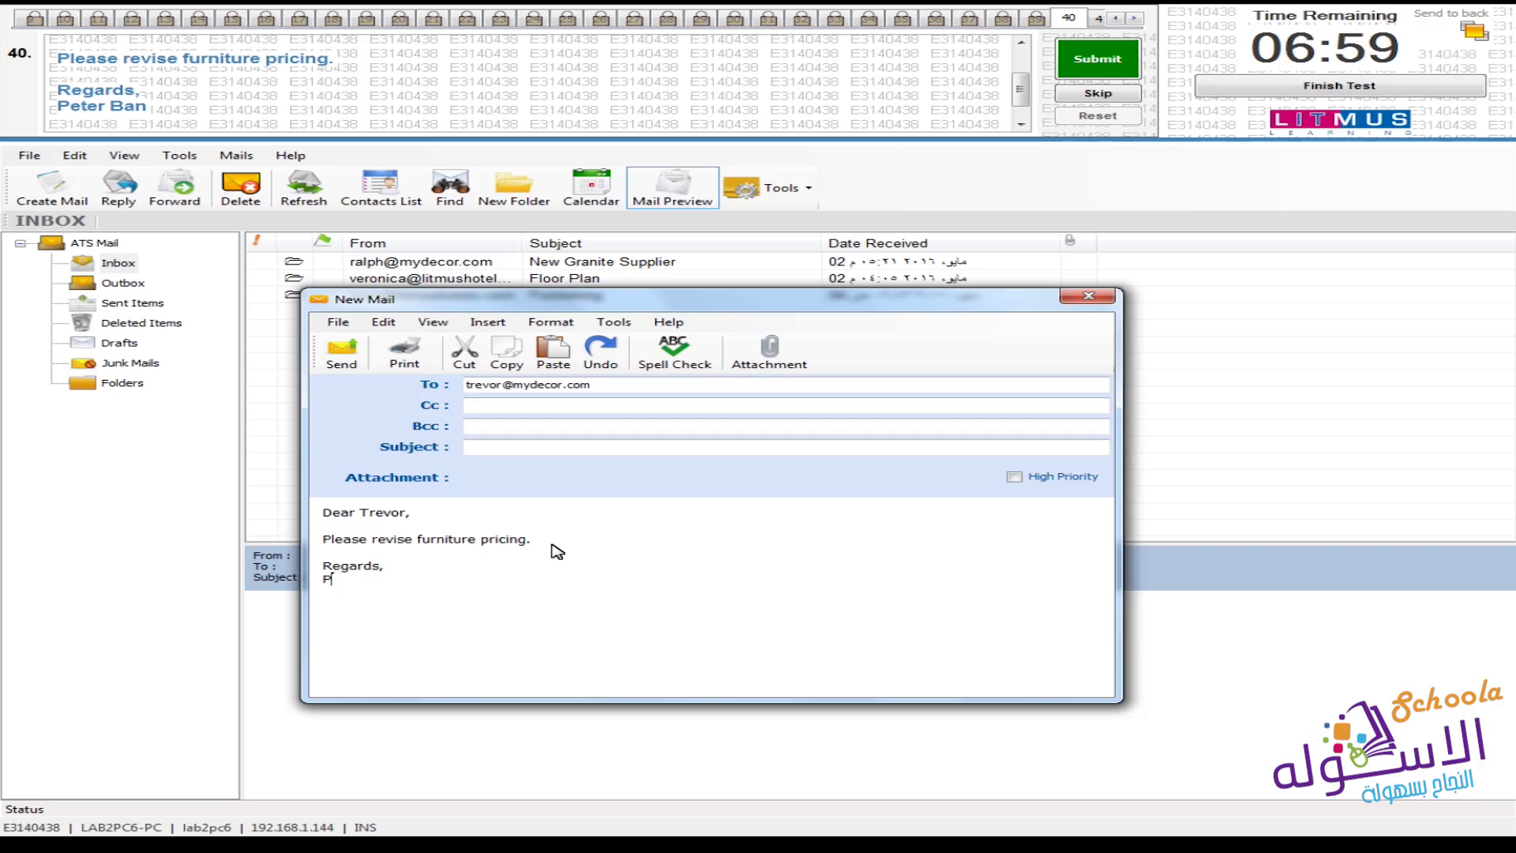
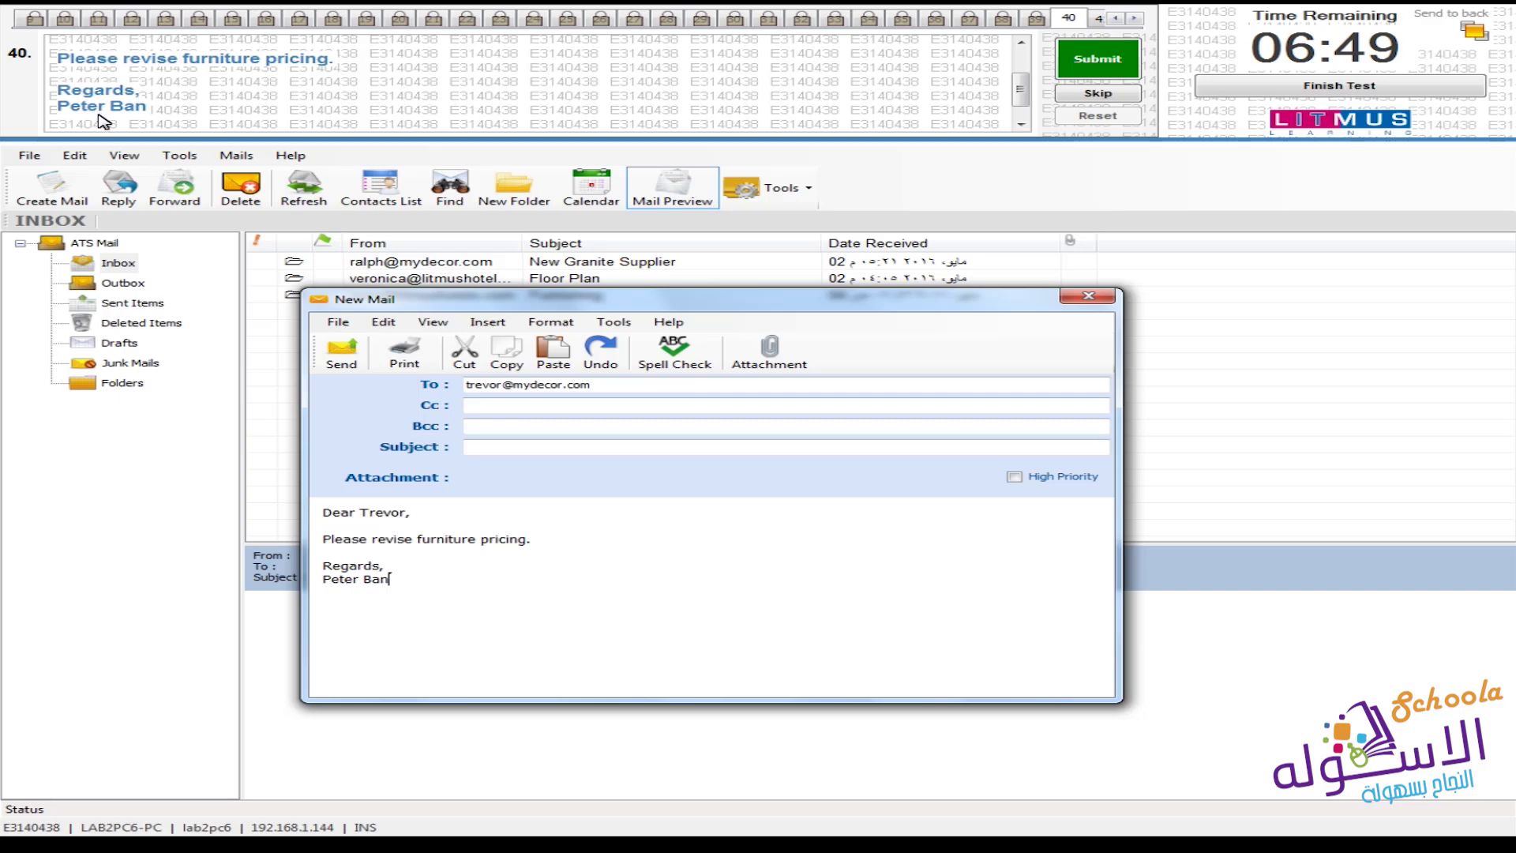
pyautogui.click(1021, 125)
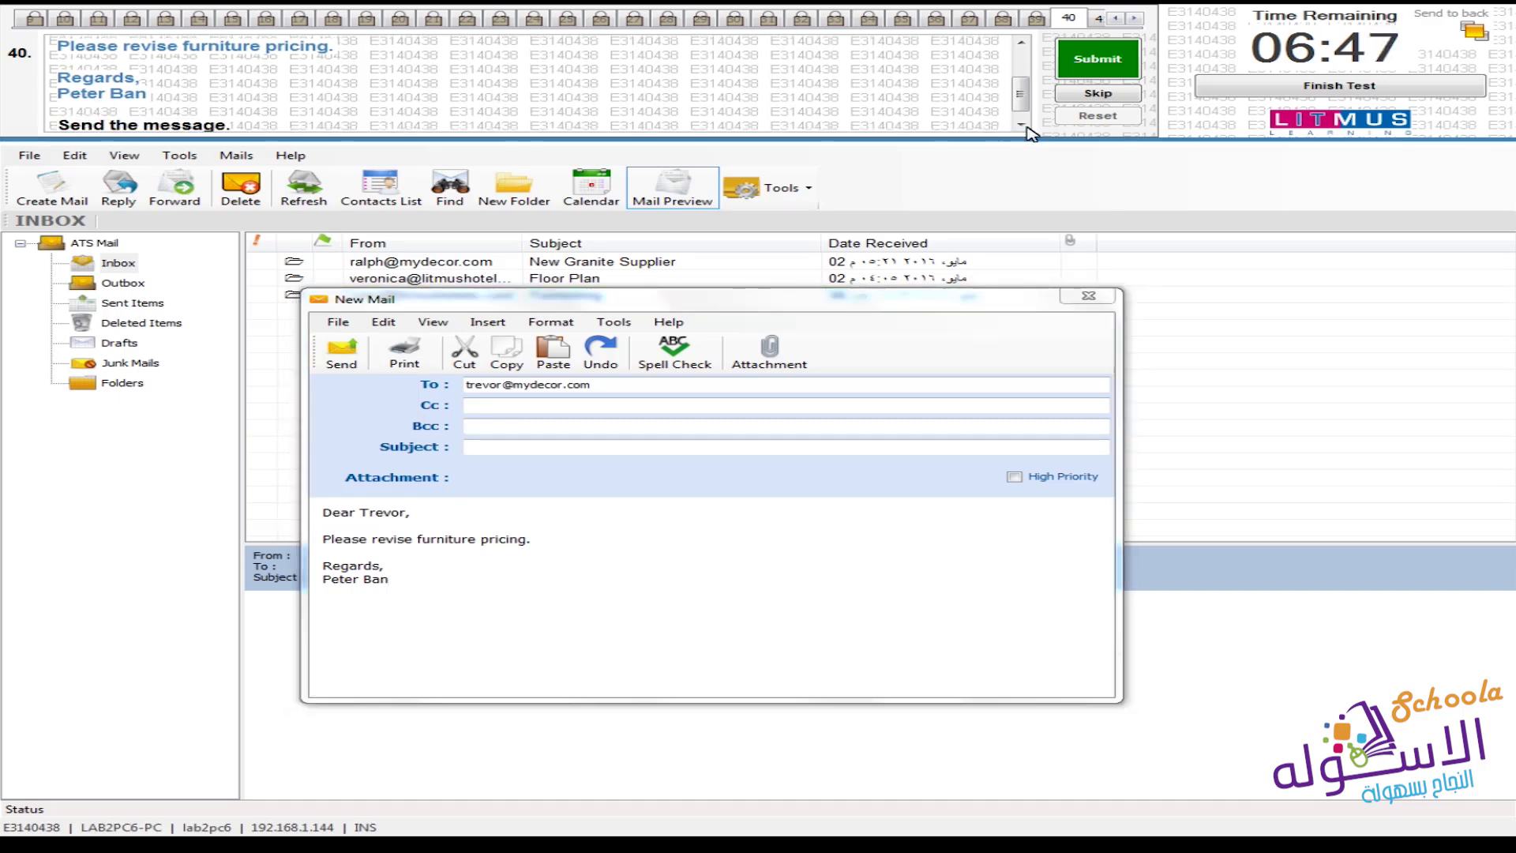
pyautogui.click(1021, 125)
pyautogui.click(708, 614)
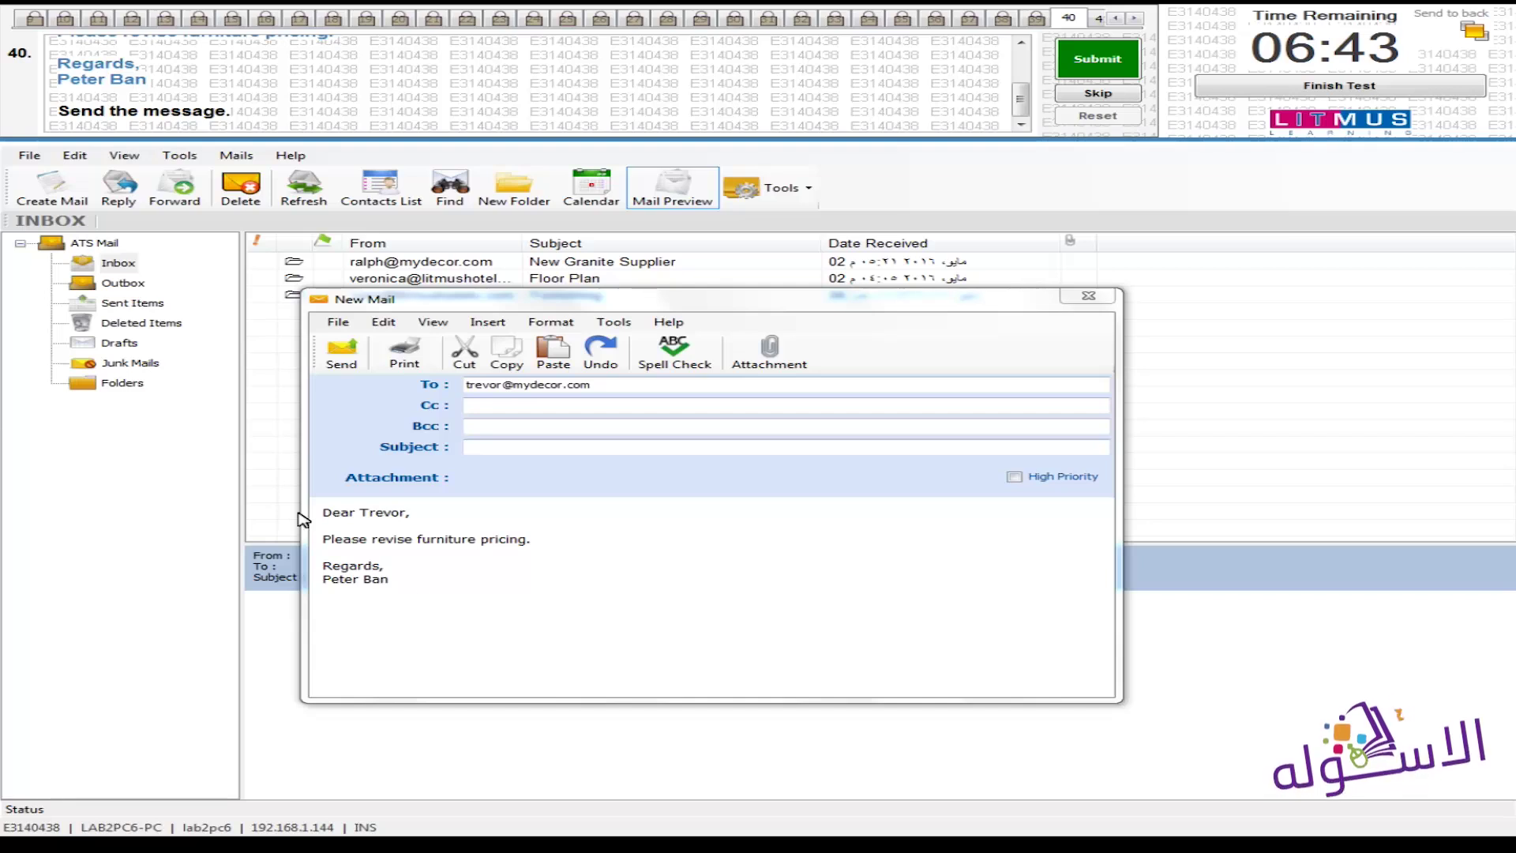
pyautogui.click(348, 356)
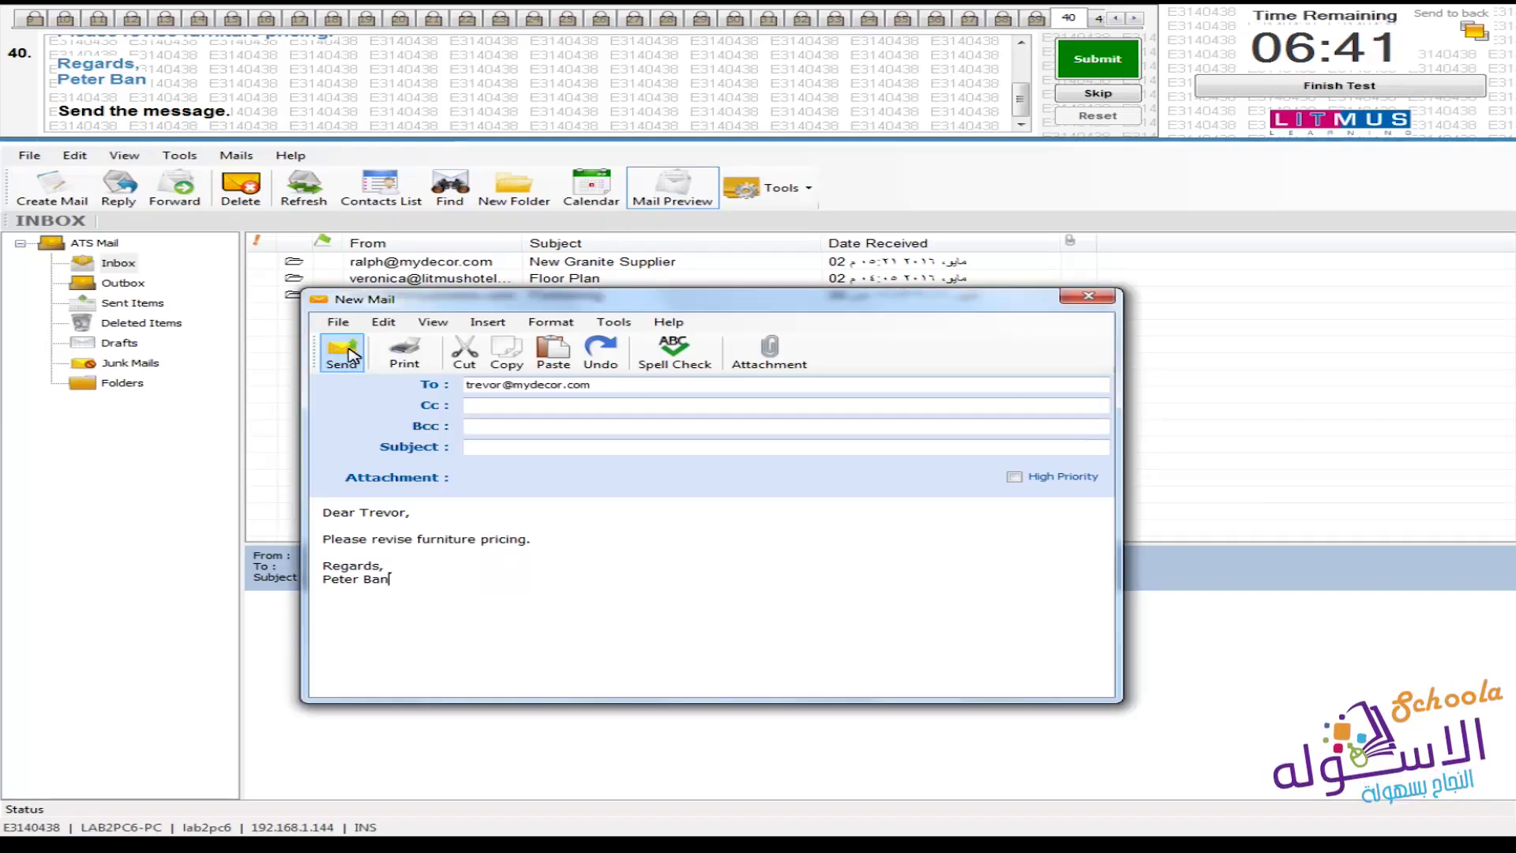
# Send the message and submit question 40 to advance to question 41
pyautogui.click(348, 356)
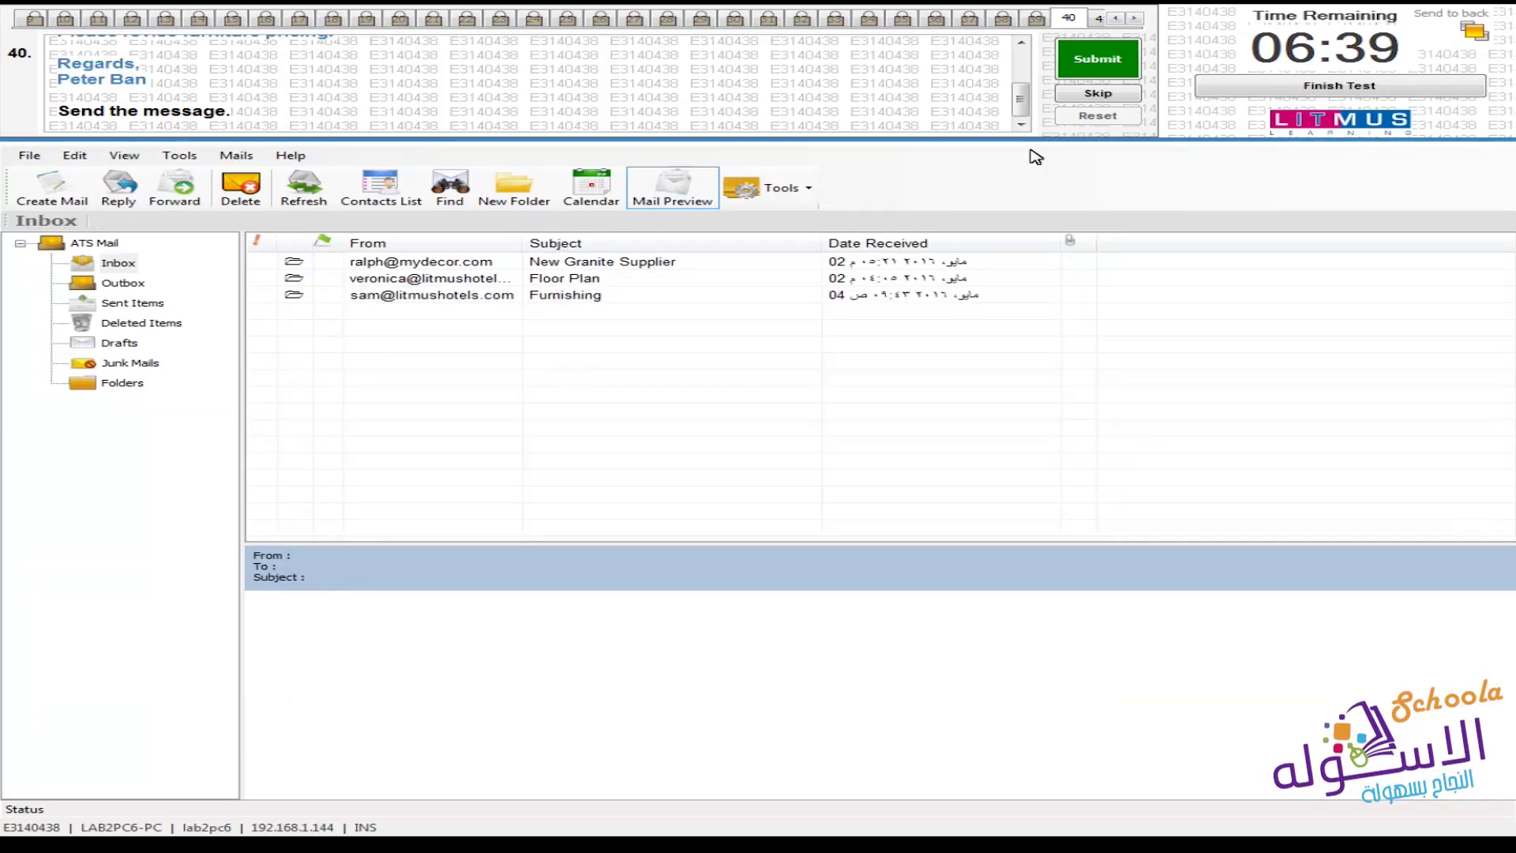
pyautogui.click(1103, 63)
pyautogui.click(840, 475)
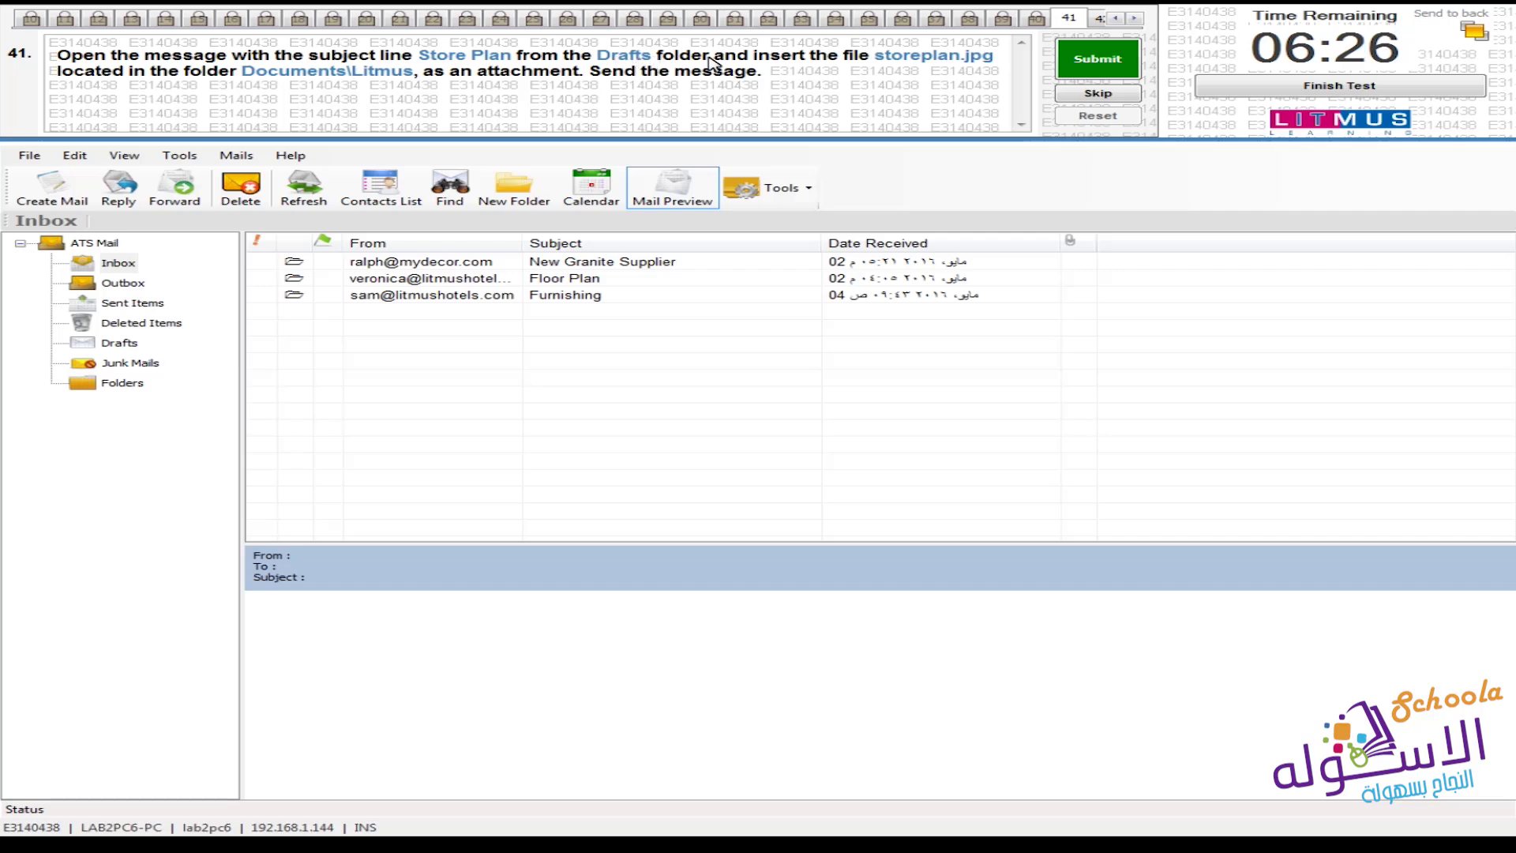
# Open the Store Plan draft from the Drafts folder and begin attaching a file
pyautogui.click(120, 342)
pyautogui.doubleClick(550, 280)
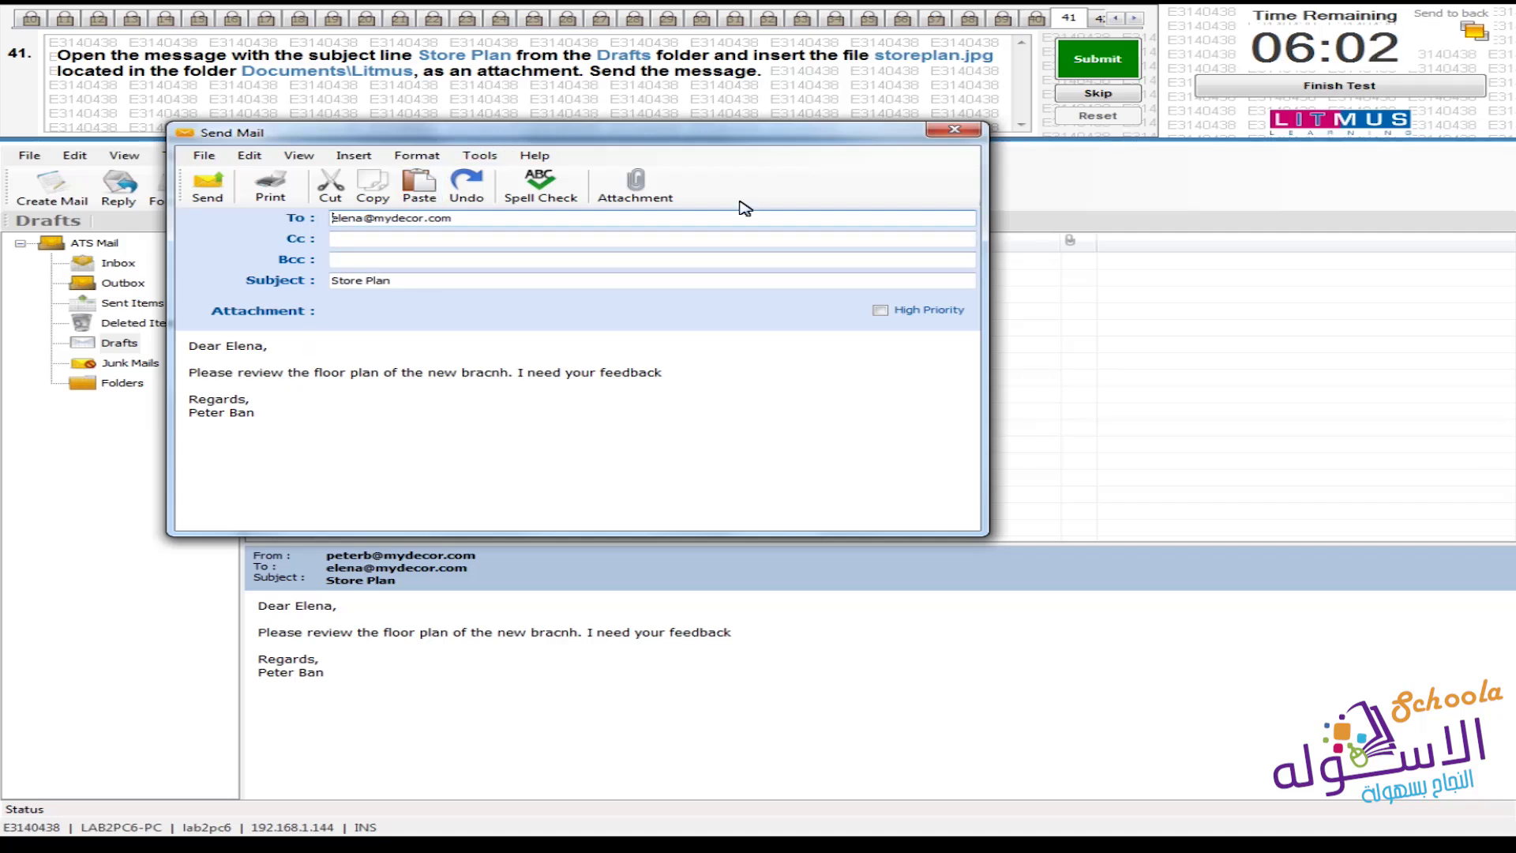
pyautogui.click(659, 207)
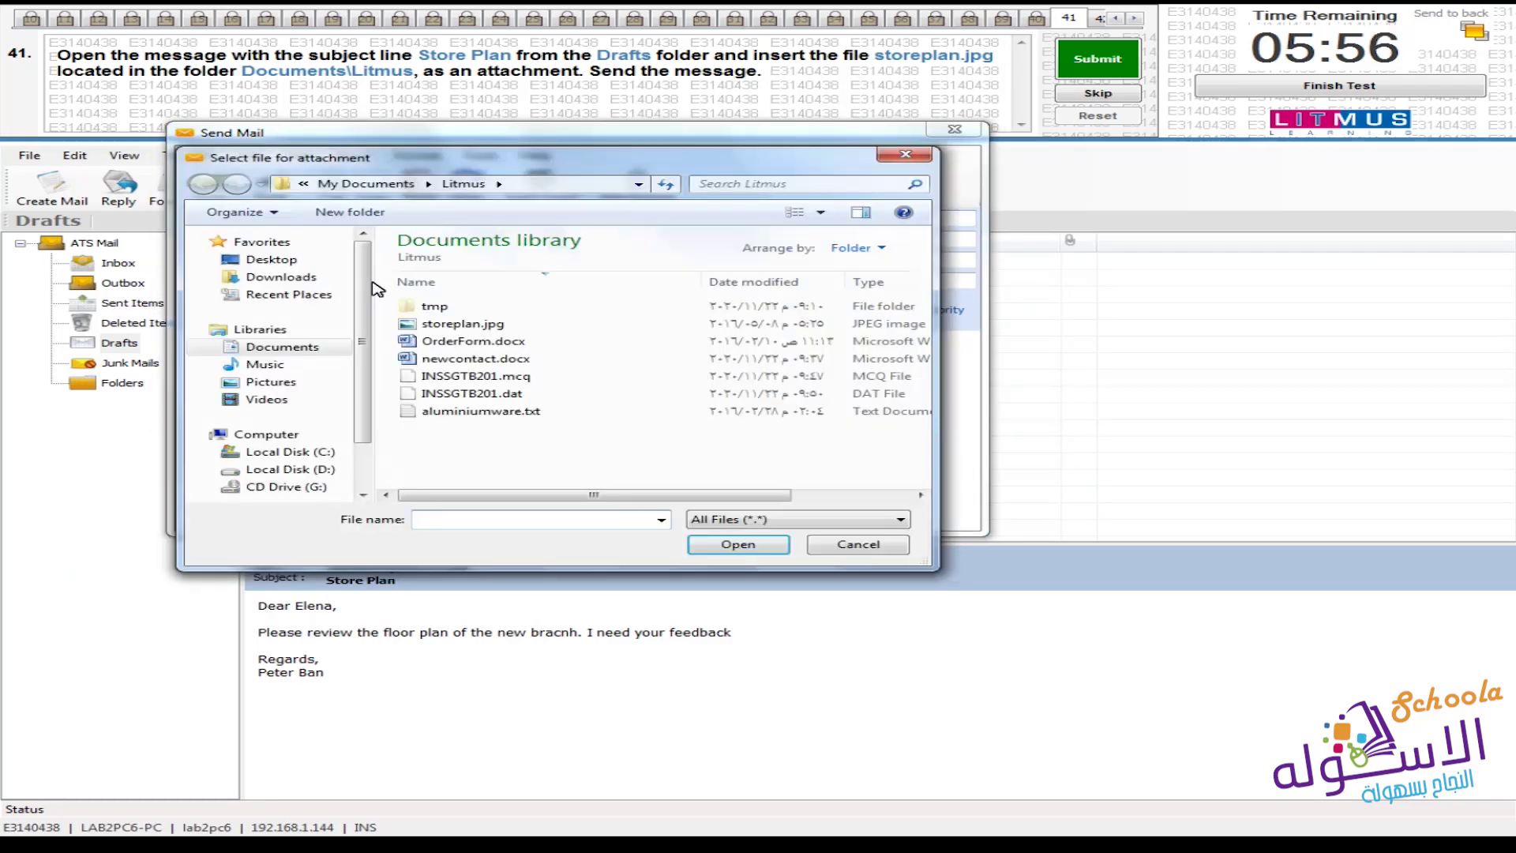
# Attach storeplan.jpg from Documents\Litmus to the Store Plan draft and send it
pyautogui.click(305, 352)
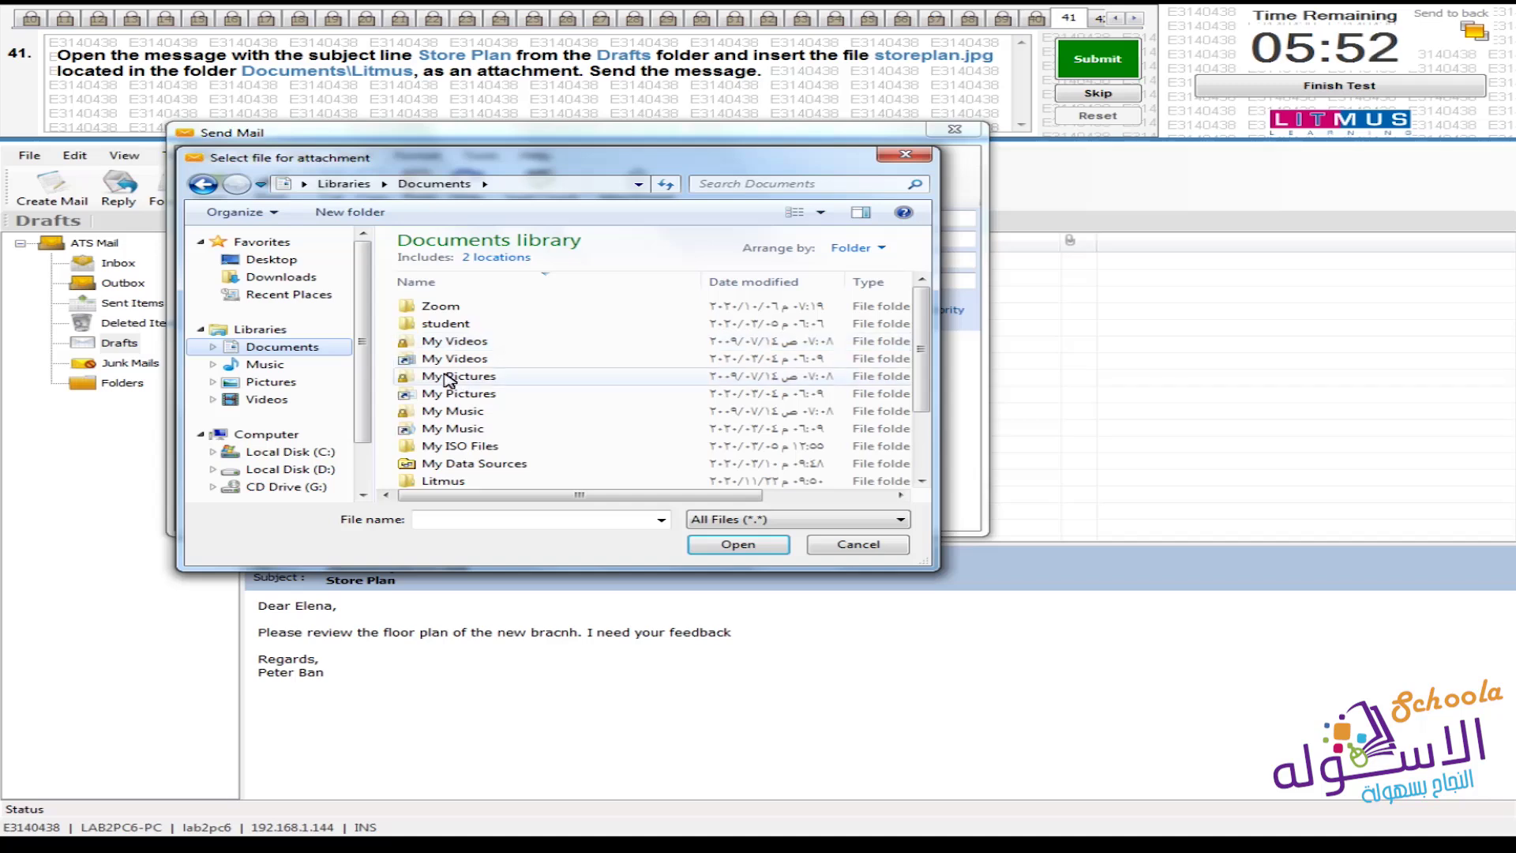
pyautogui.doubleClick(454, 481)
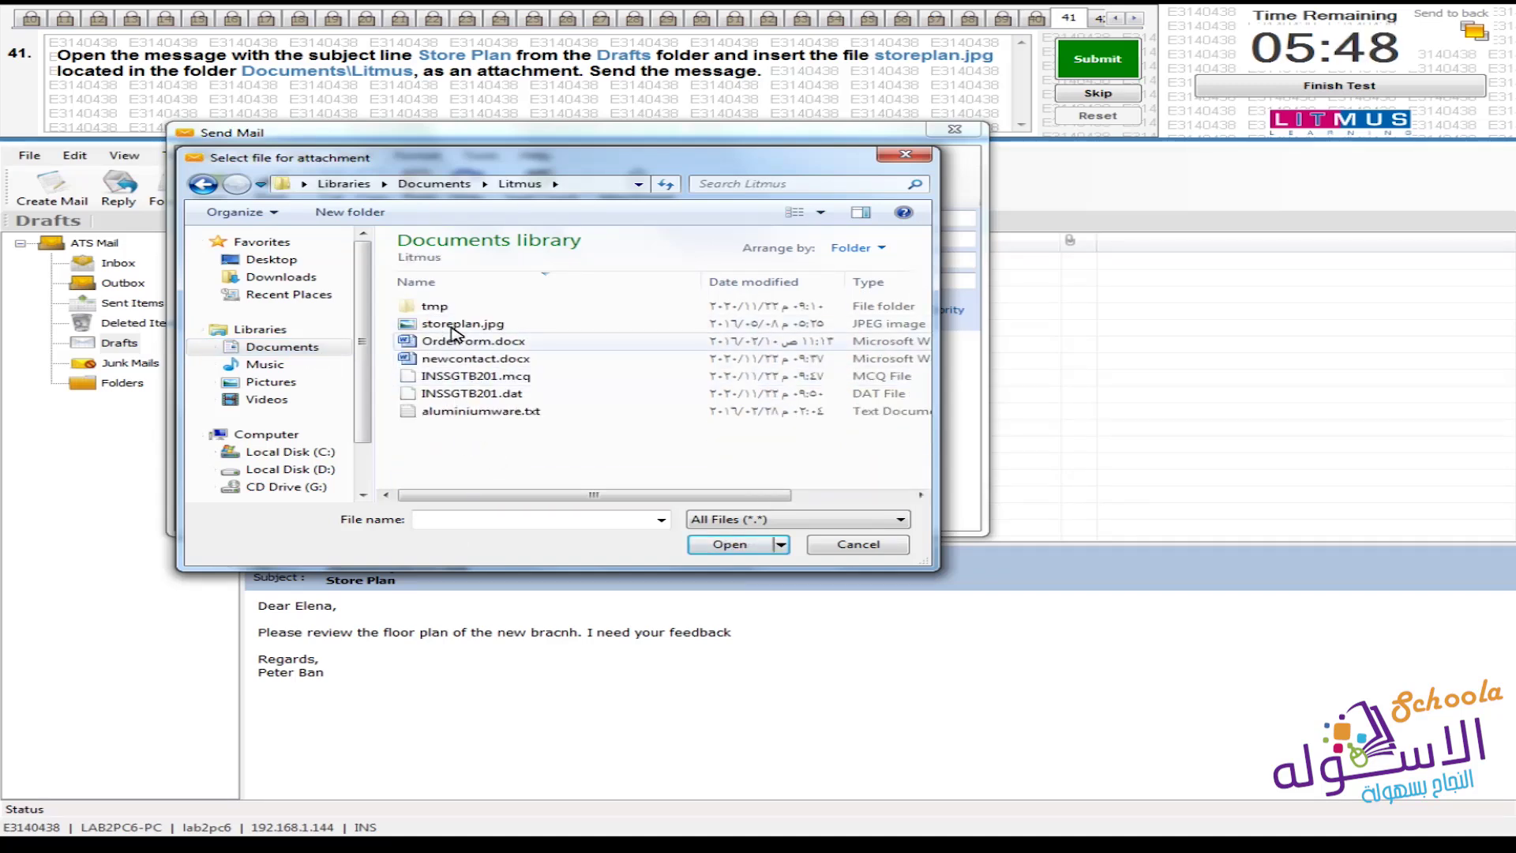
pyautogui.click(432, 324)
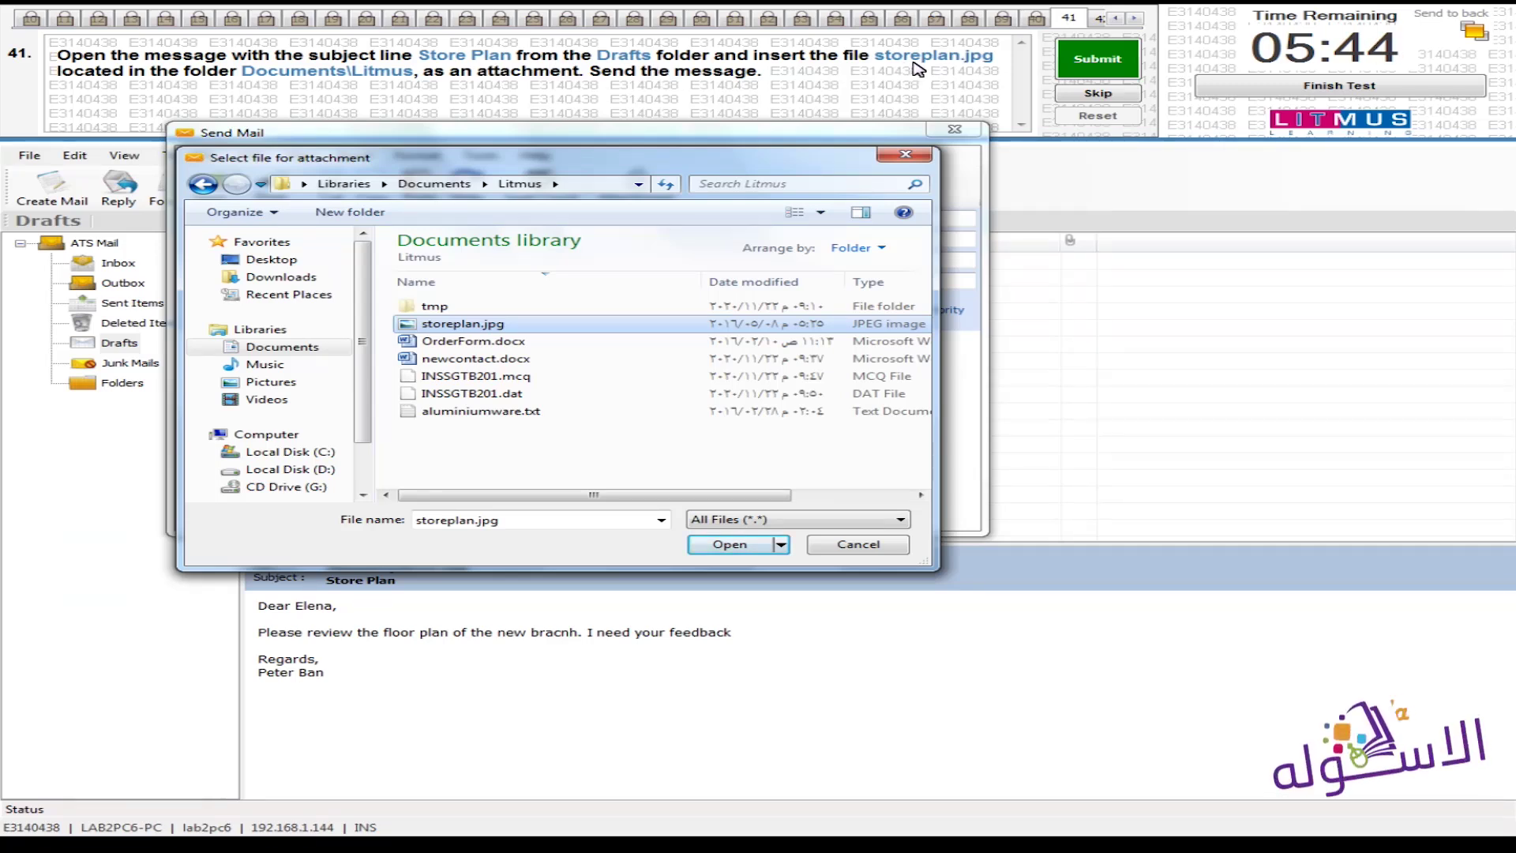
pyautogui.click(729, 544)
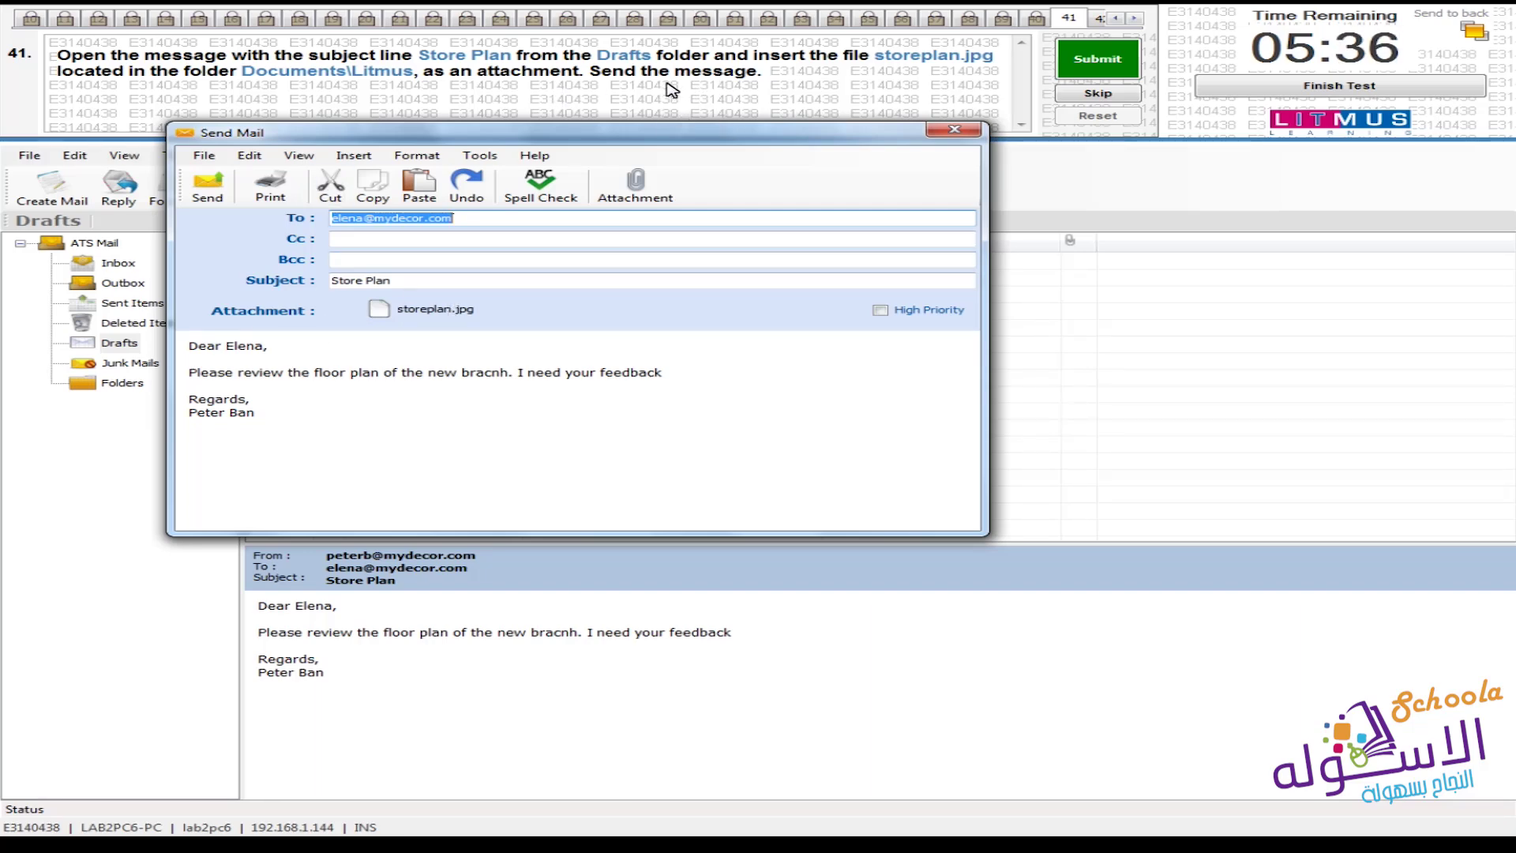
pyautogui.click(207, 188)
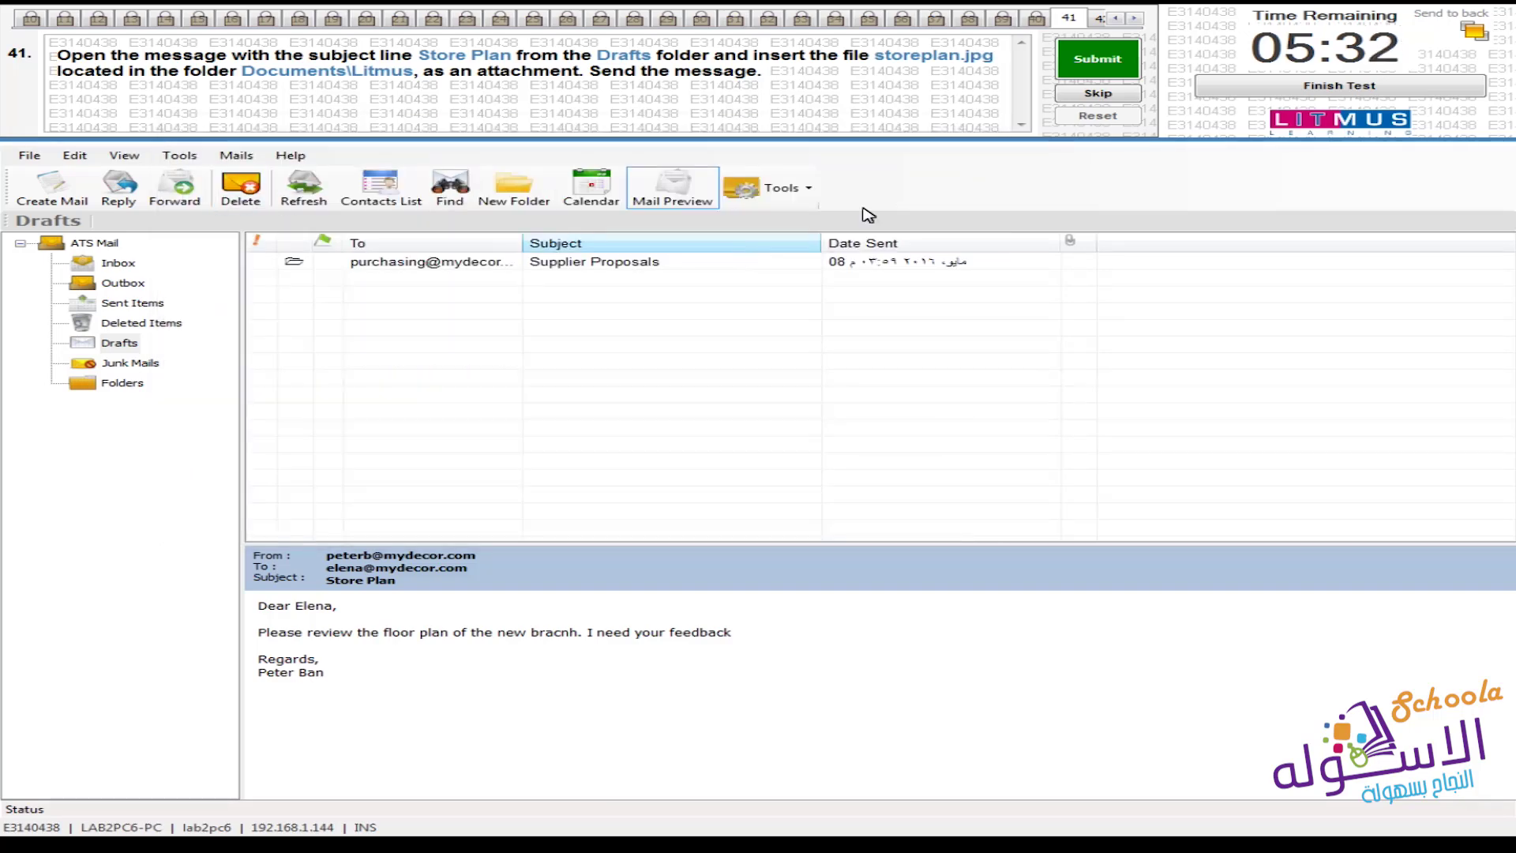
# Submit and confirm the answer for question 41 to reach question 42
pyautogui.click(1099, 65)
pyautogui.click(823, 478)
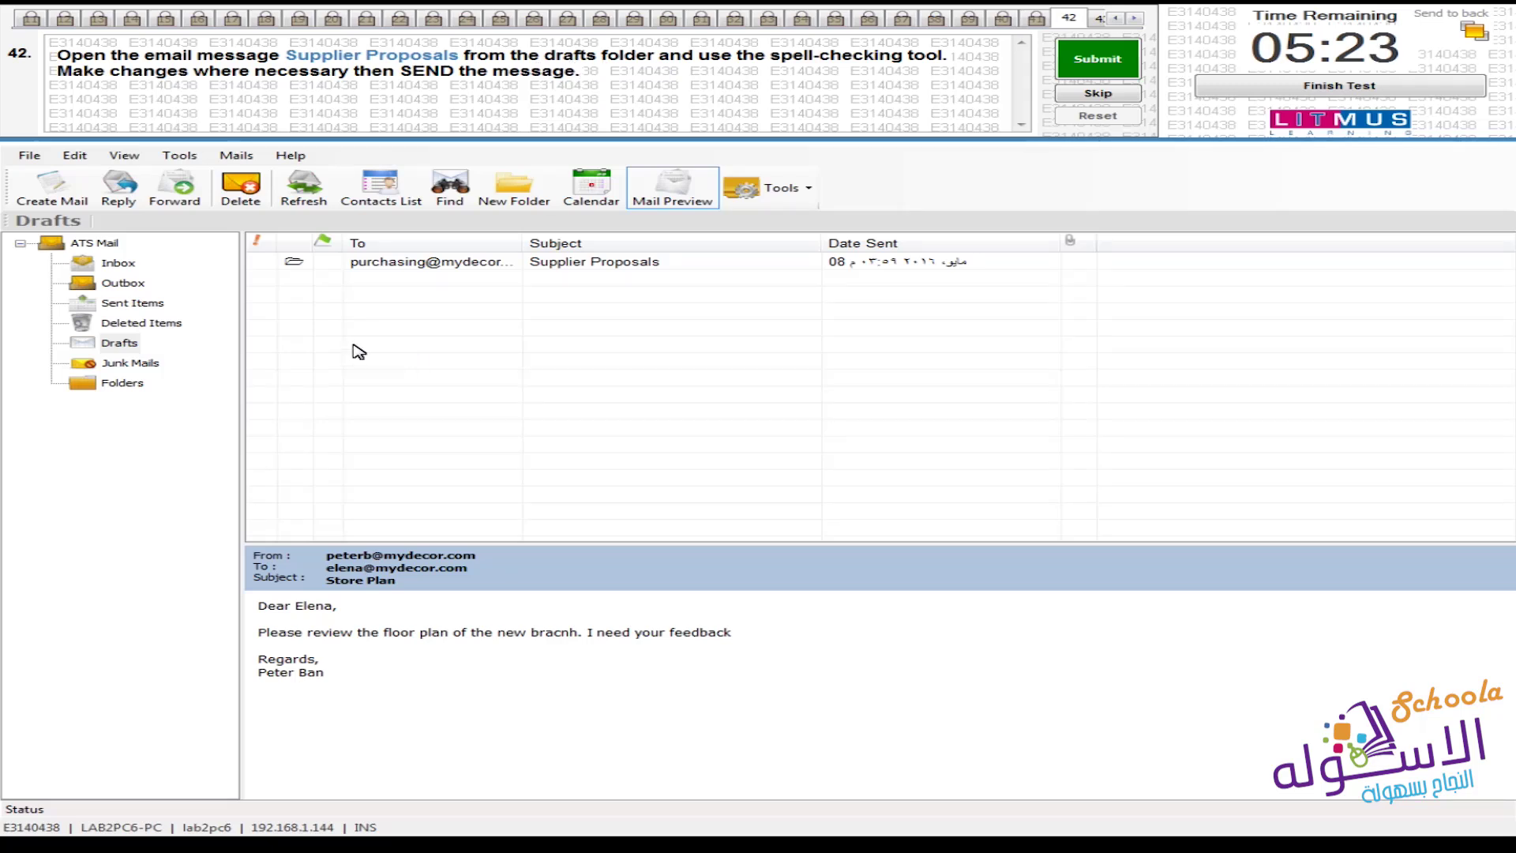
# Open the Supplier Proposals draft and spell-check it, correcting 3 words
pyautogui.doubleClick(513, 262)
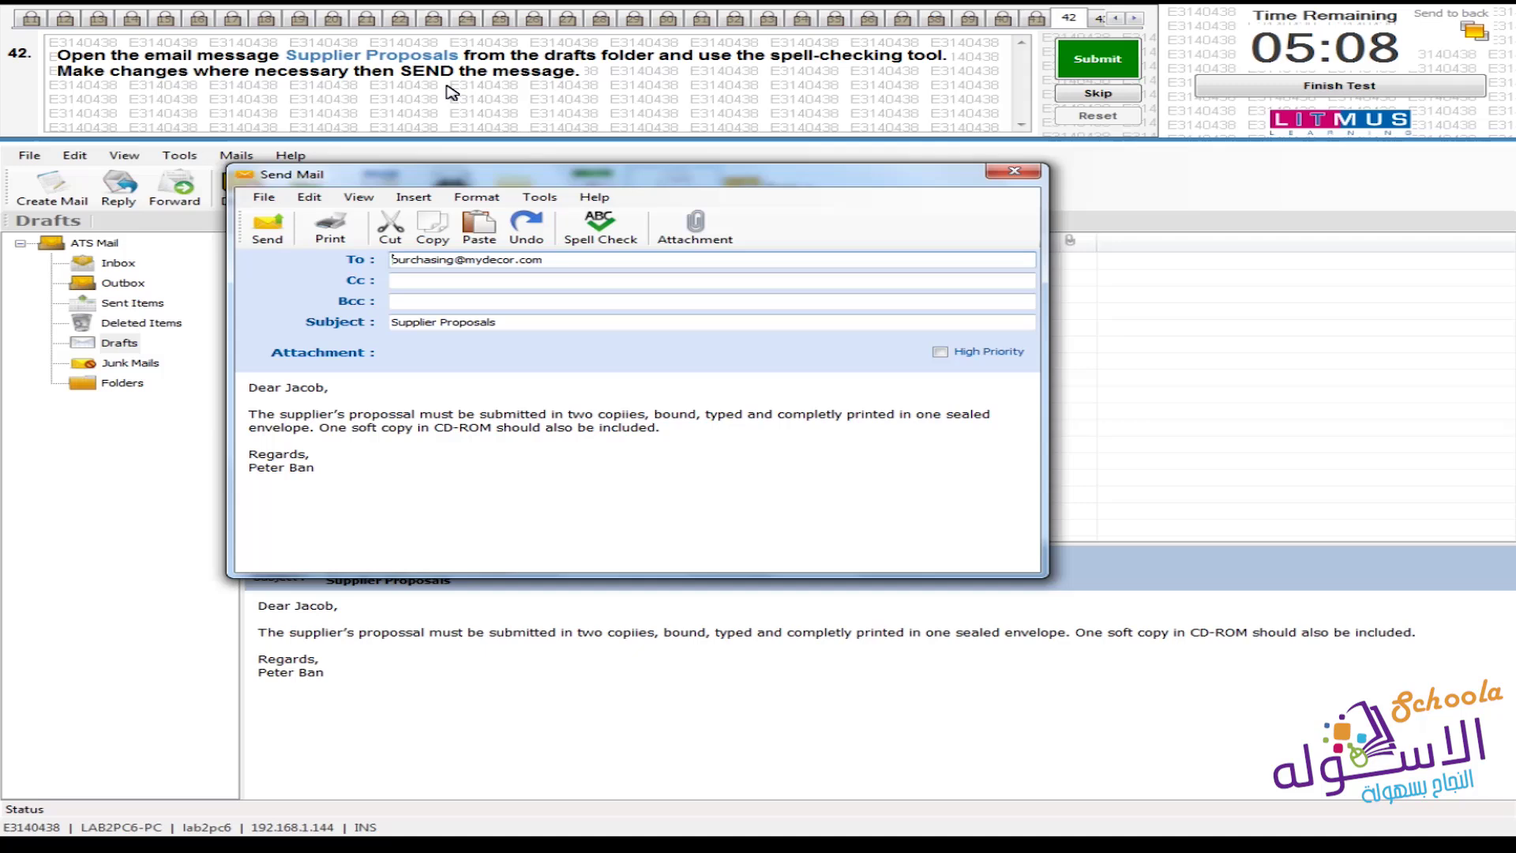
pyautogui.click(616, 241)
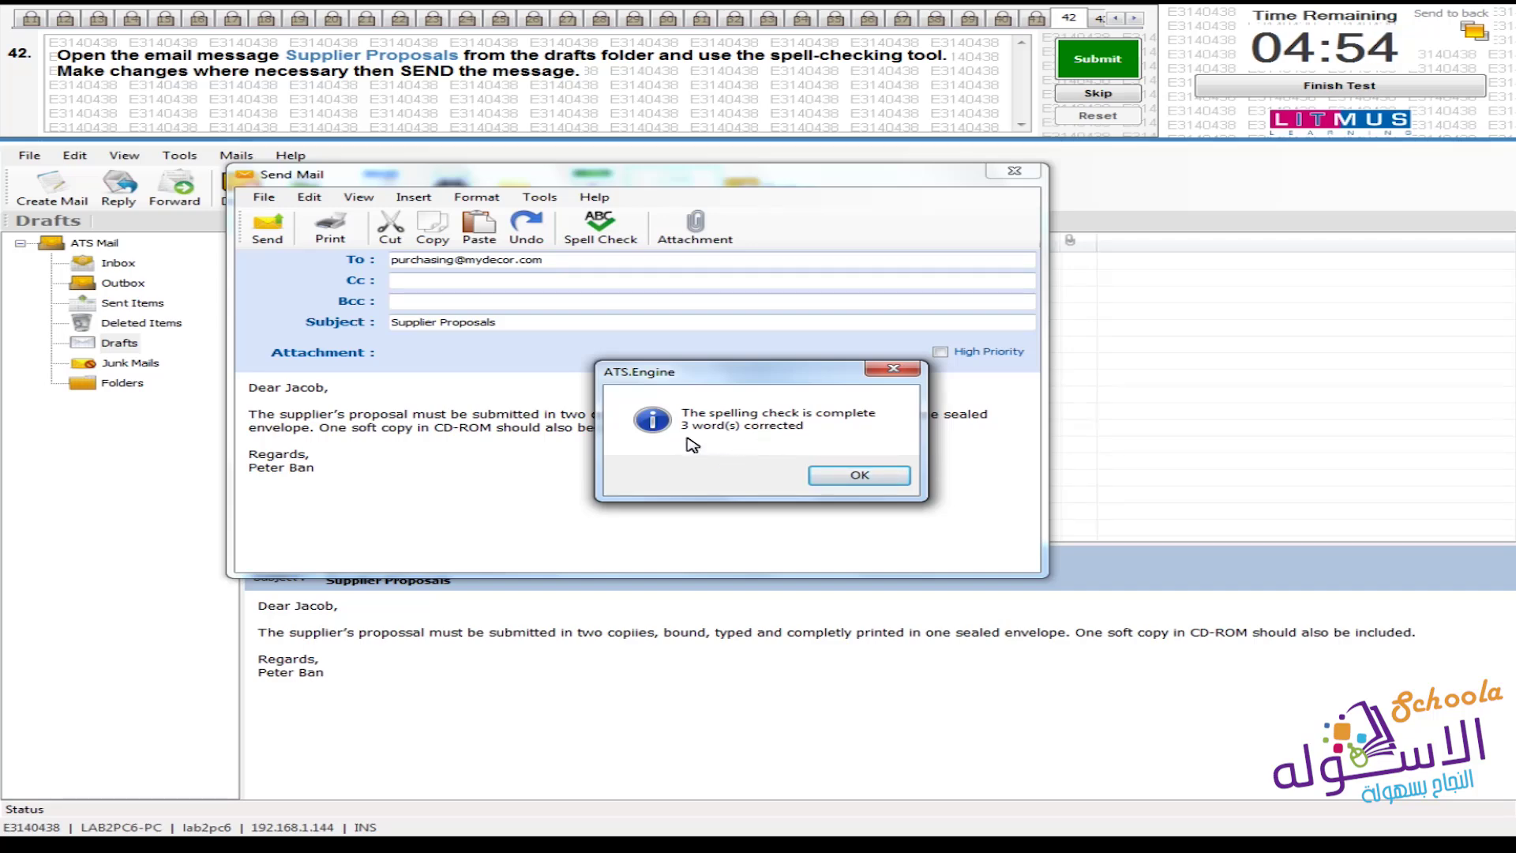
# Dismiss the spell-check notice, send Supplier Proposals, and submit question 42
pyautogui.click(861, 476)
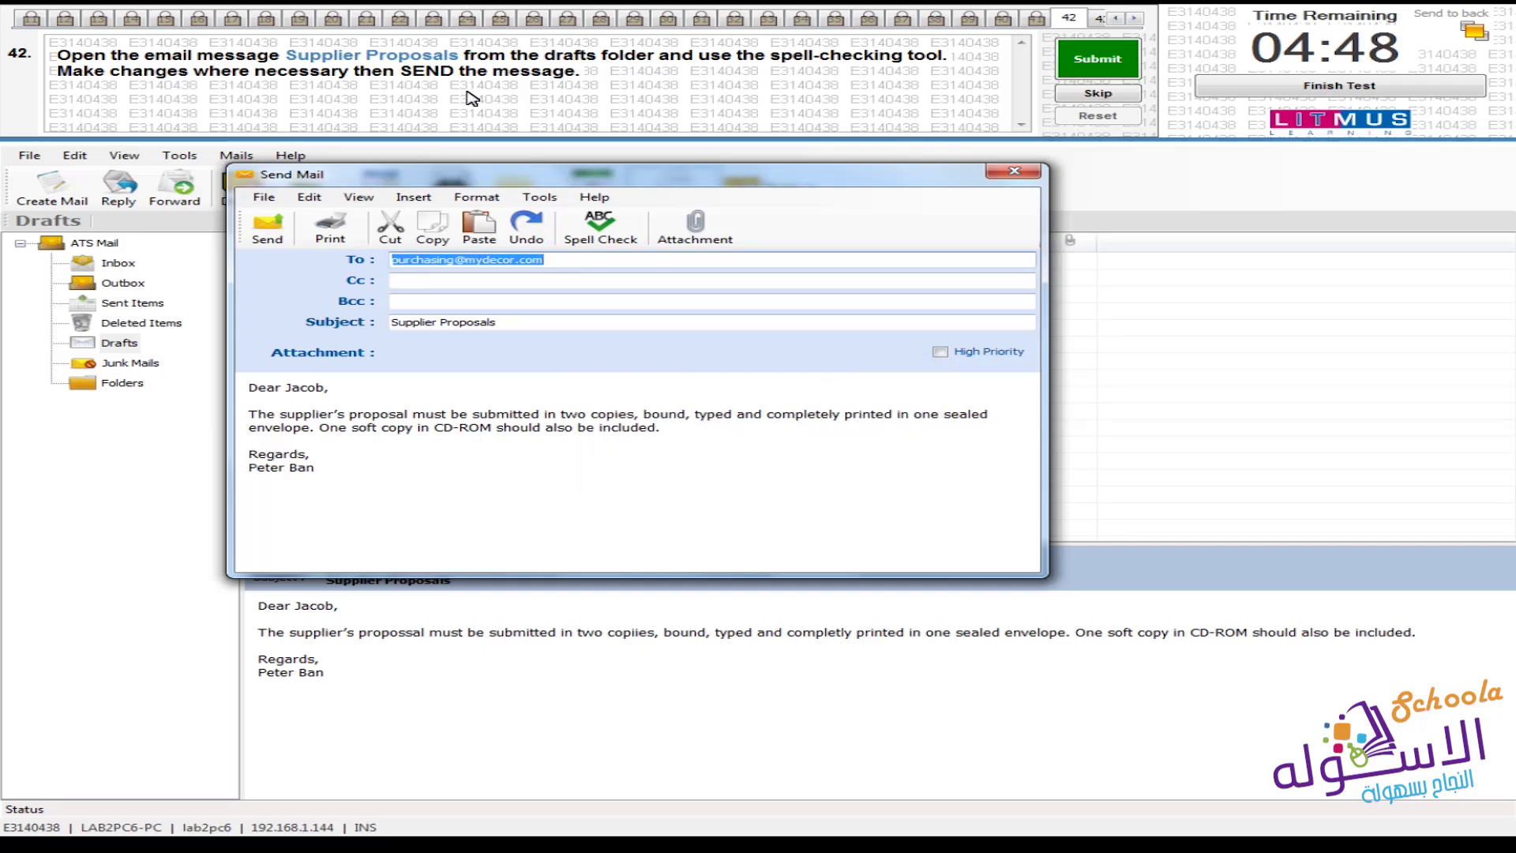
pyautogui.click(265, 227)
pyautogui.click(1096, 60)
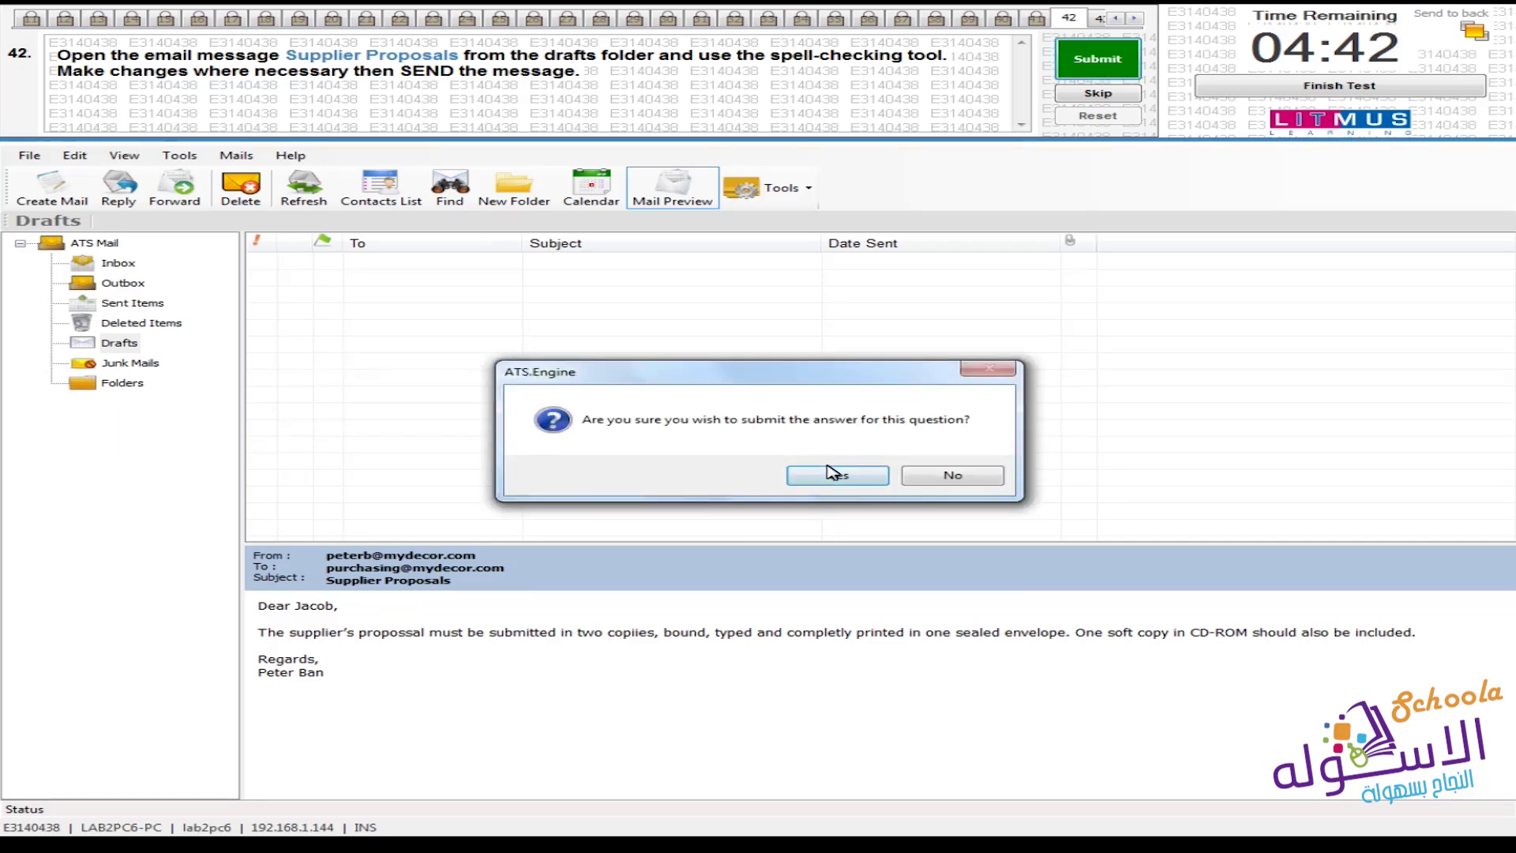
pyautogui.click(831, 474)
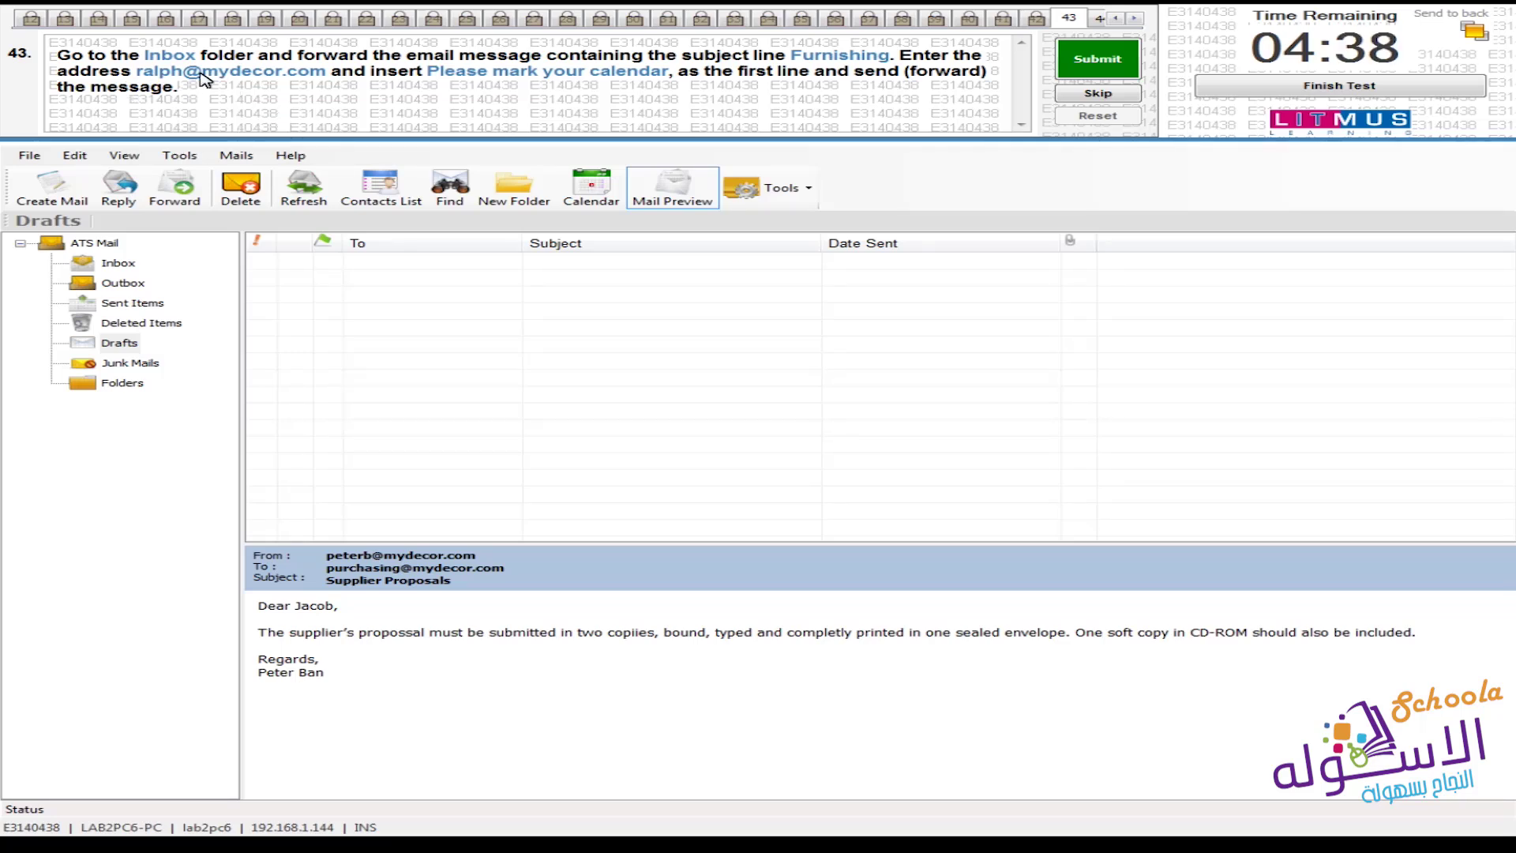
# Display the Furnishing email from the Inbox and start forwarding it
pyautogui.click(110, 264)
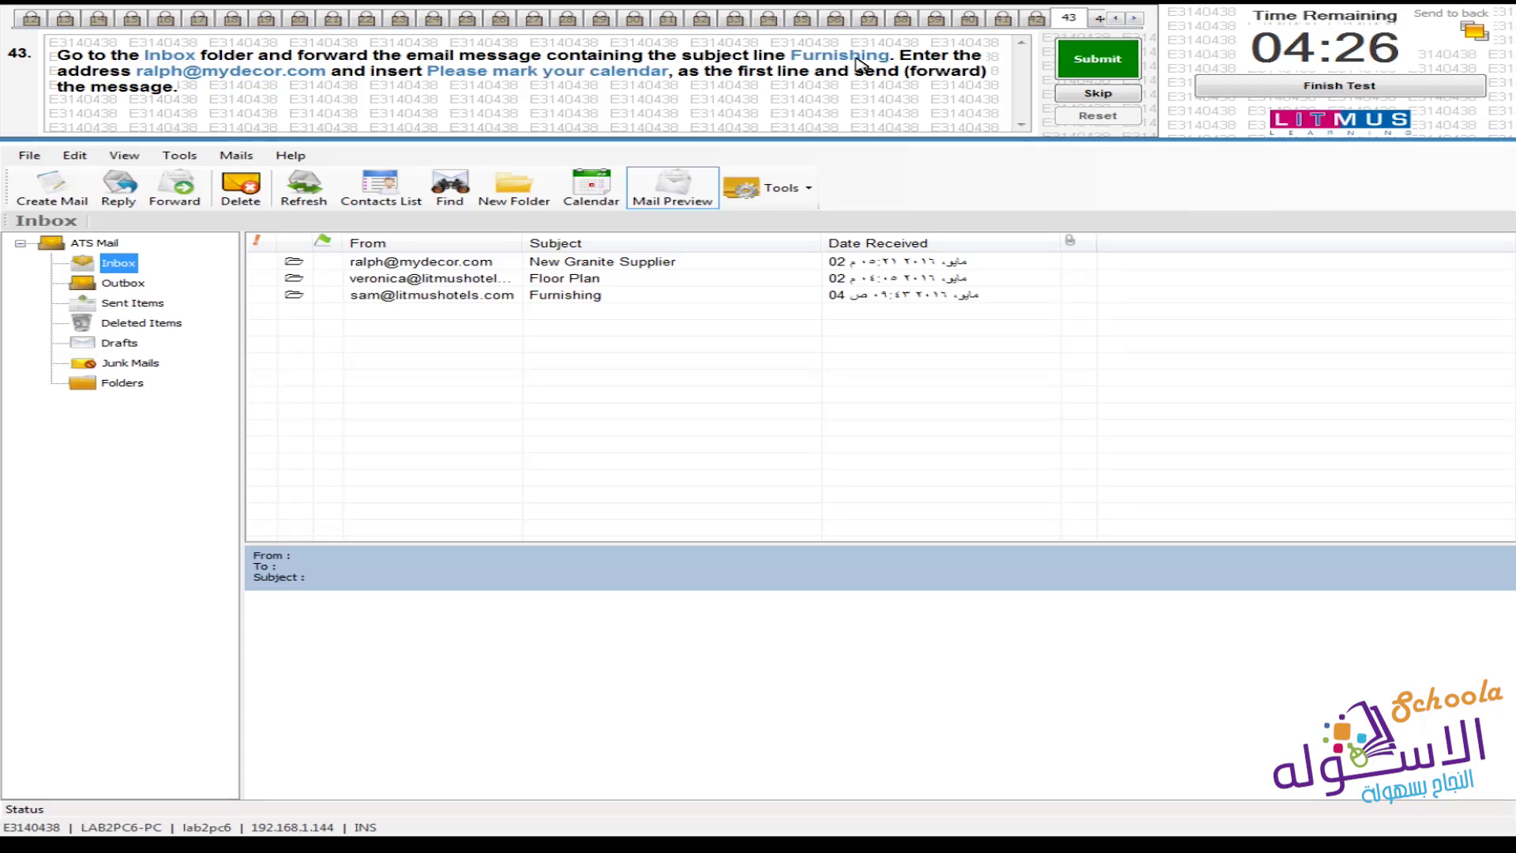
pyautogui.click(546, 299)
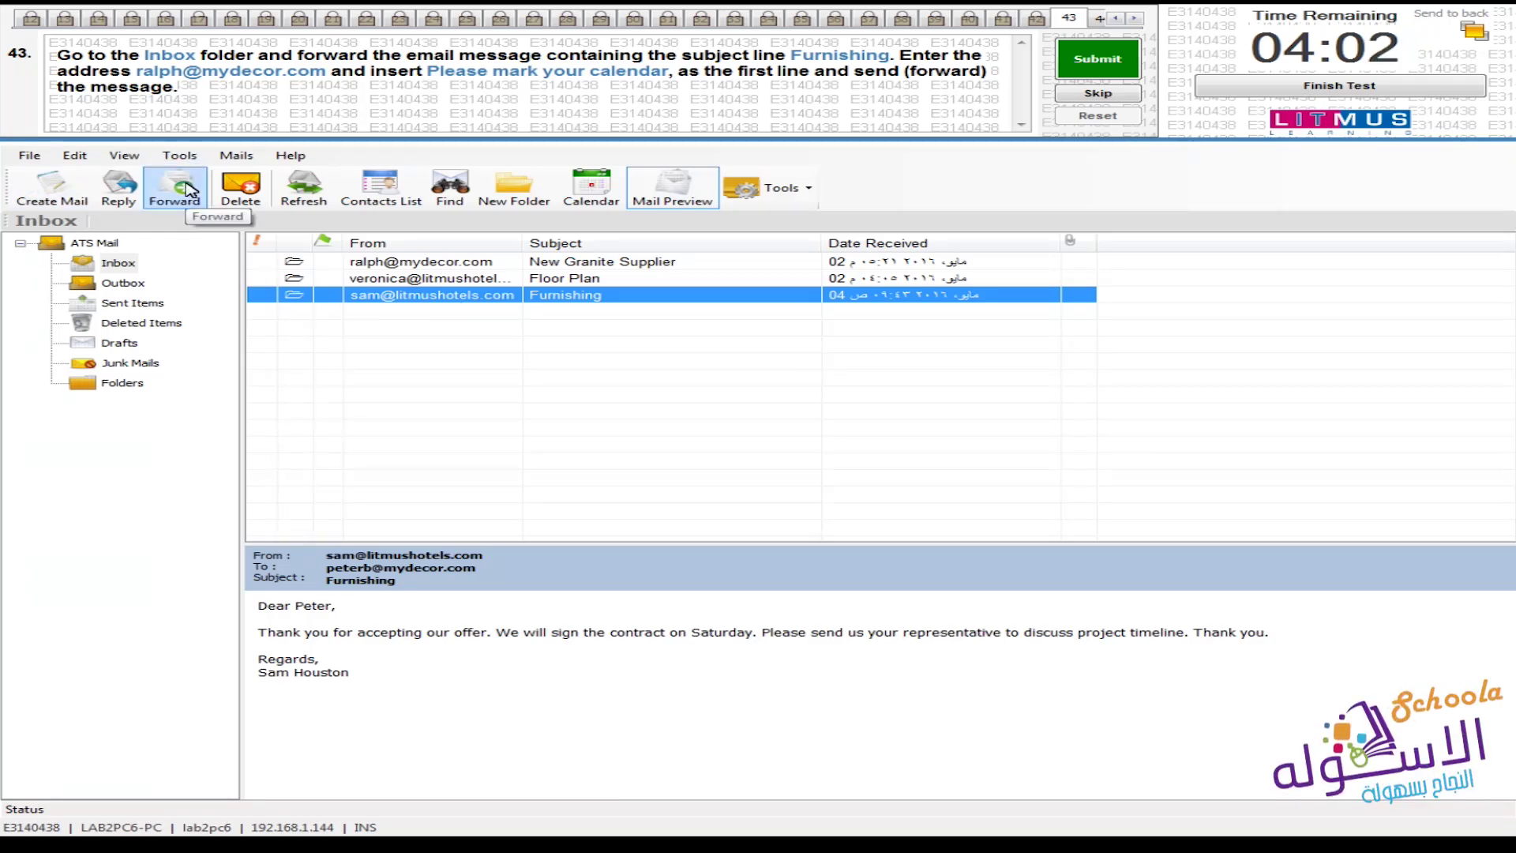
pyautogui.click(187, 190)
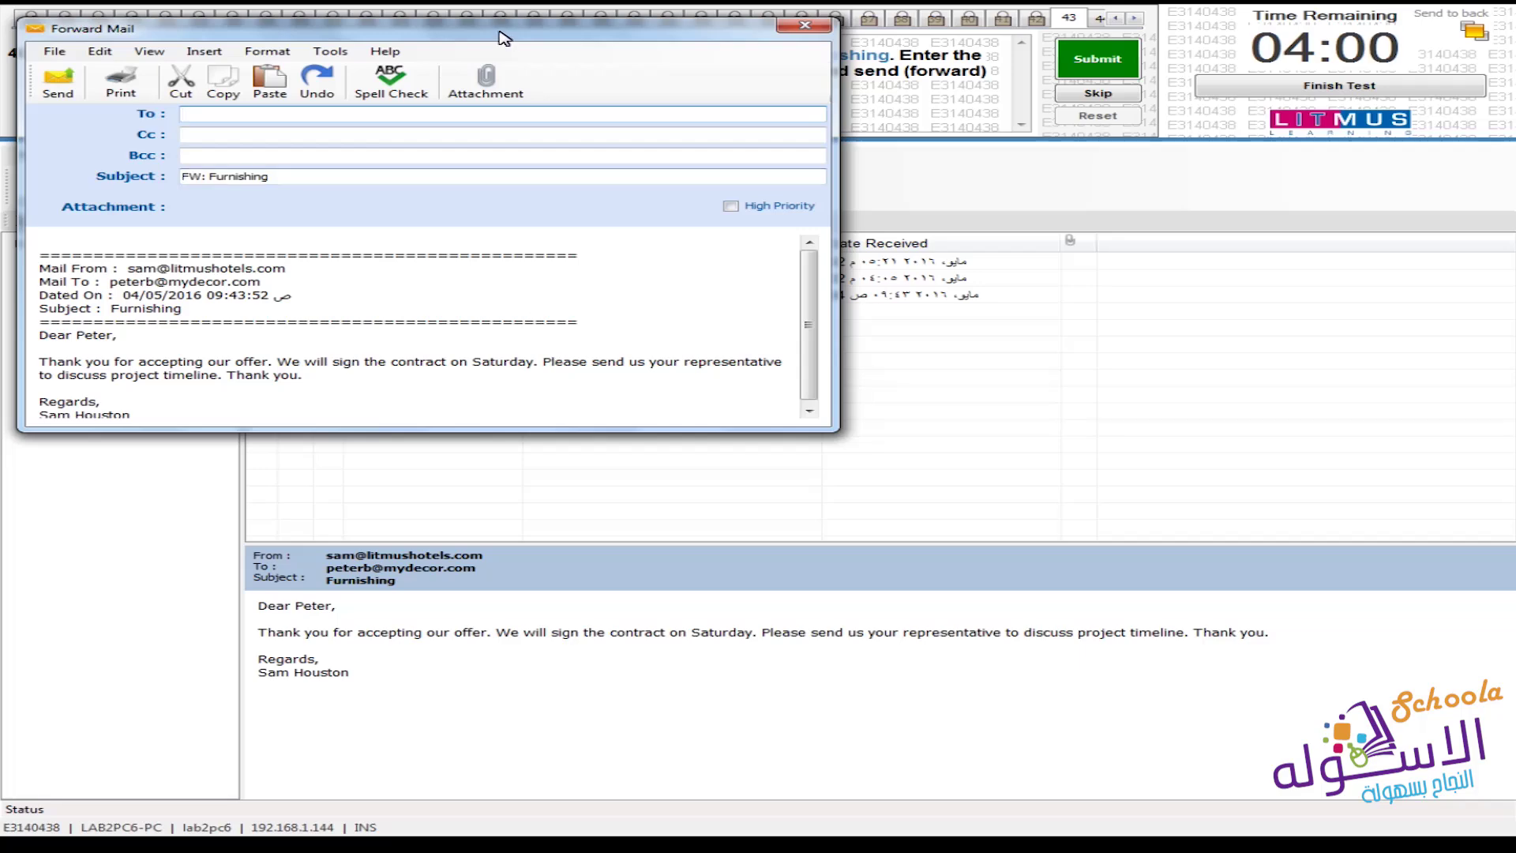
# Address the forwarded Furnishing email to the required recipient's e-mail address
pyautogui.moveTo(506, 31); pyautogui.dragTo(766, 270)
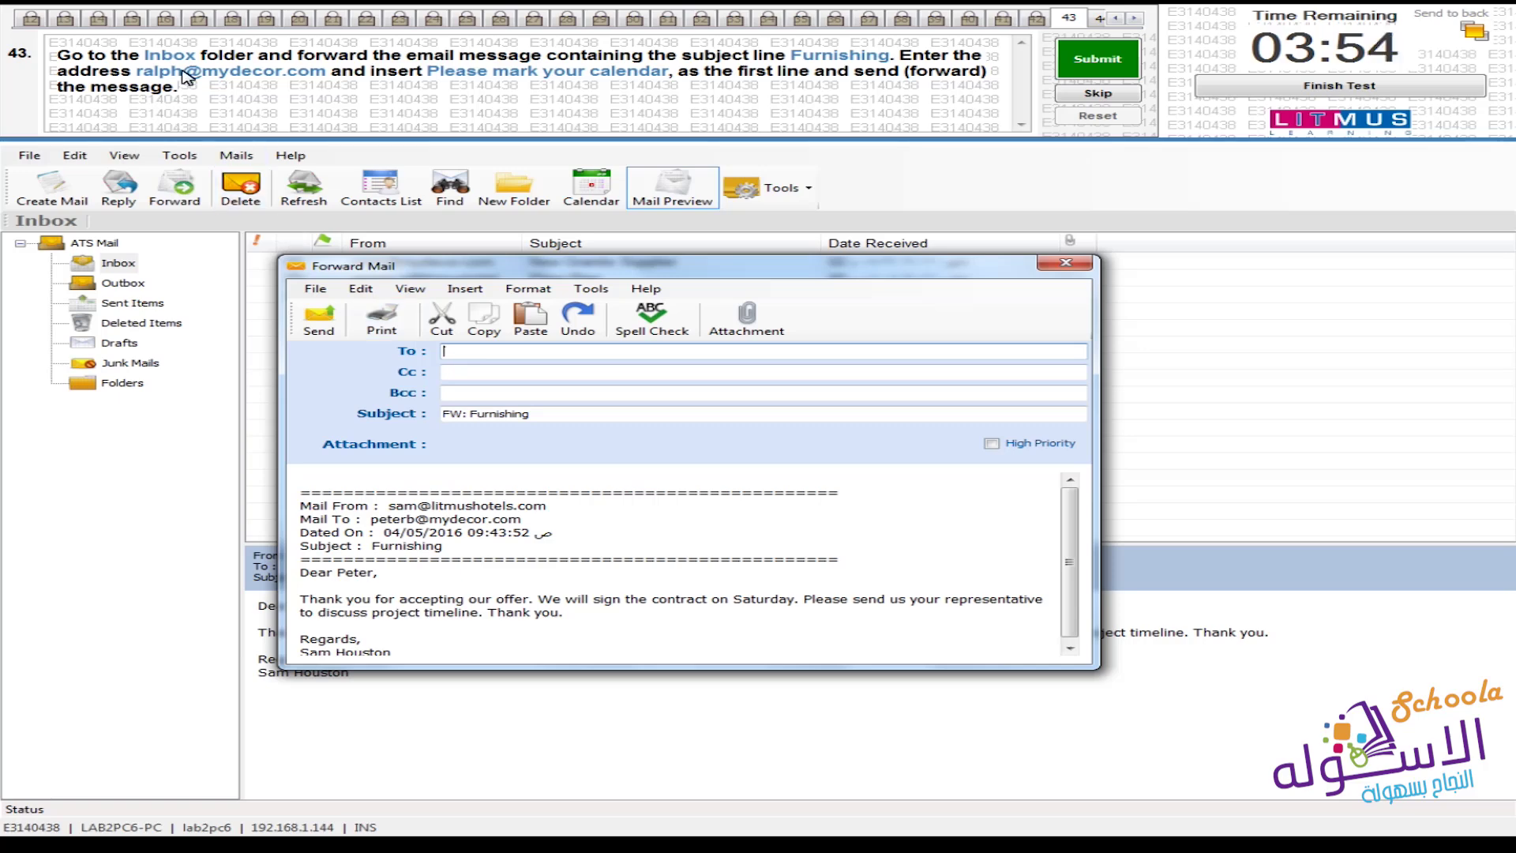
pyautogui.write('ra')
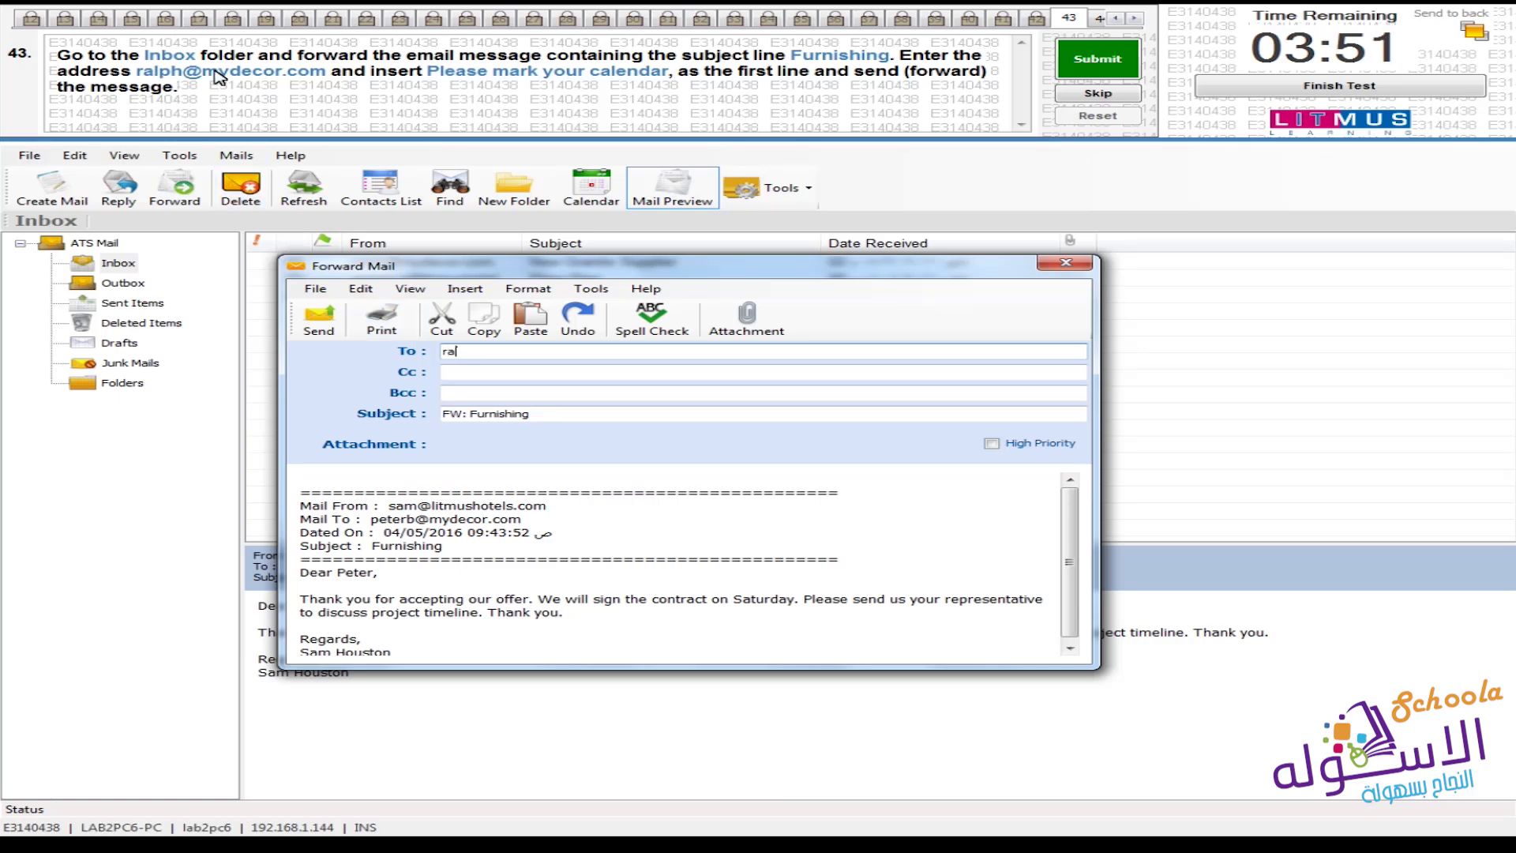
pyautogui.press('BackSpace')
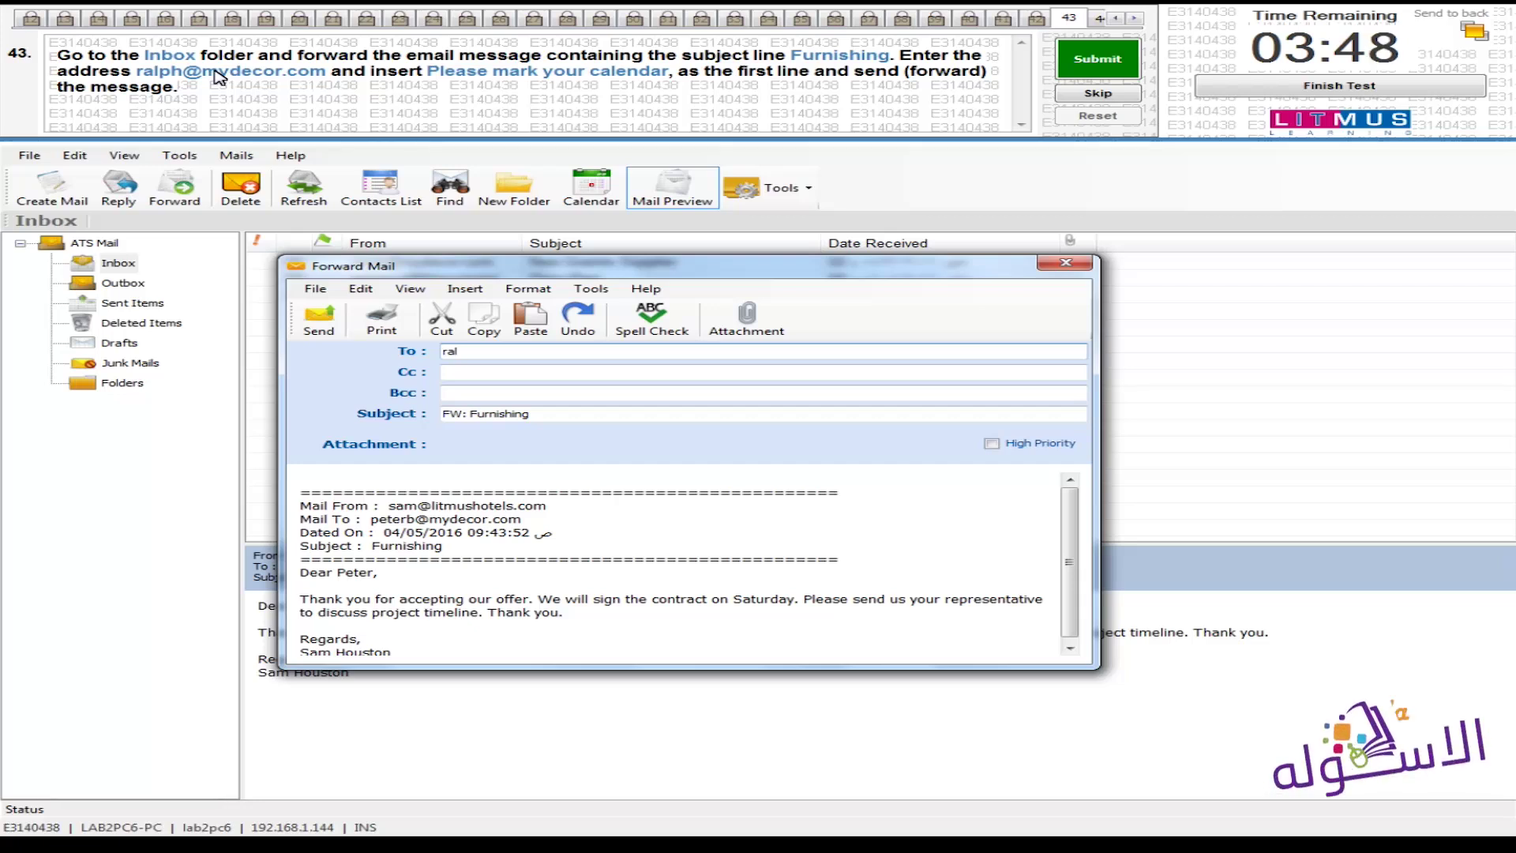
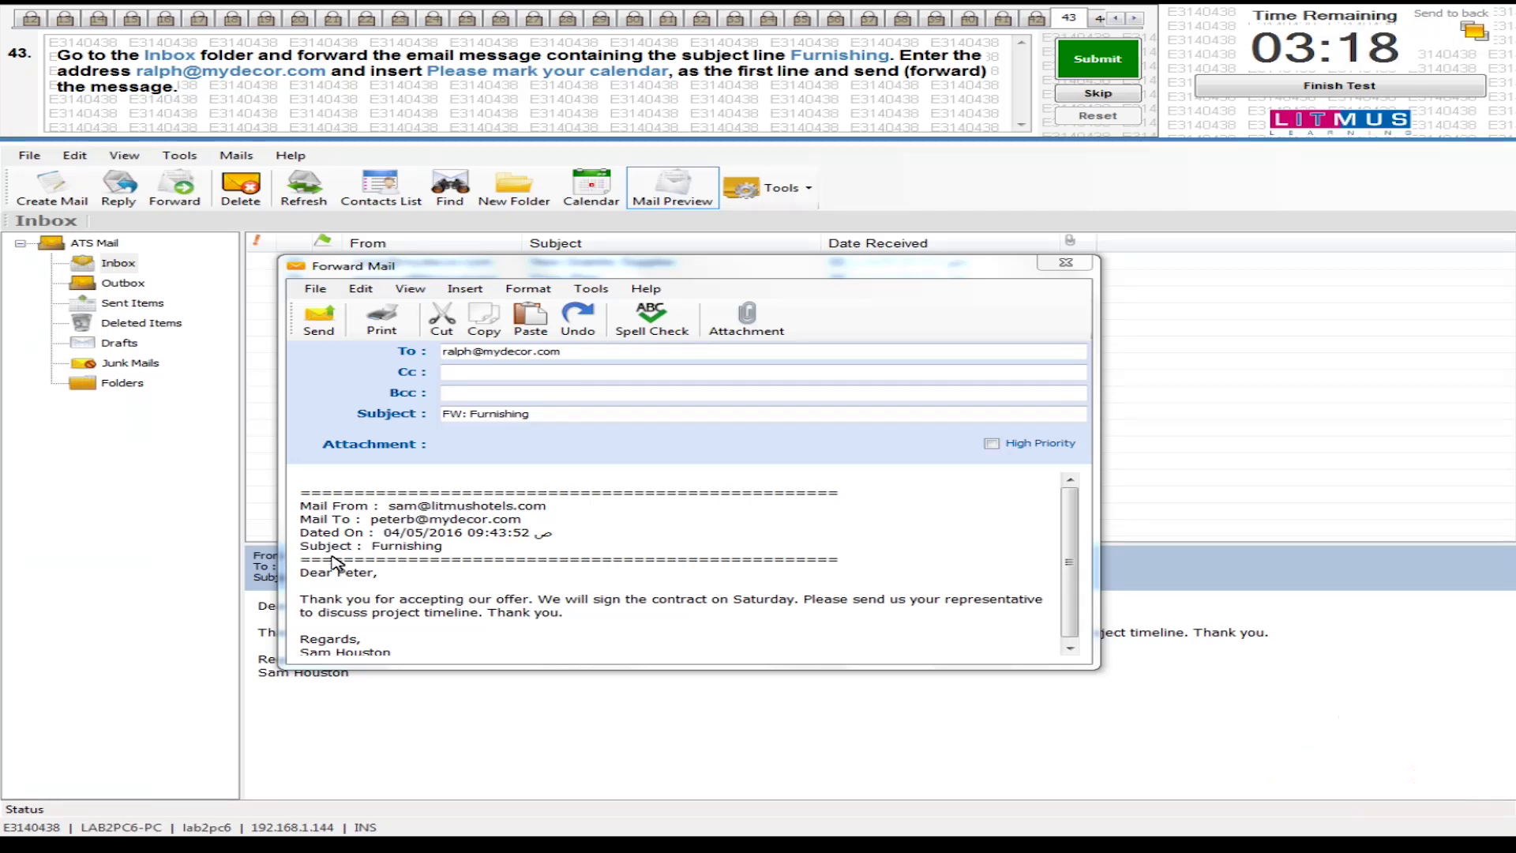
# Add 'Please mark your calender' as the first line, send it, and submit question 43
pyautogui.click(430, 562)
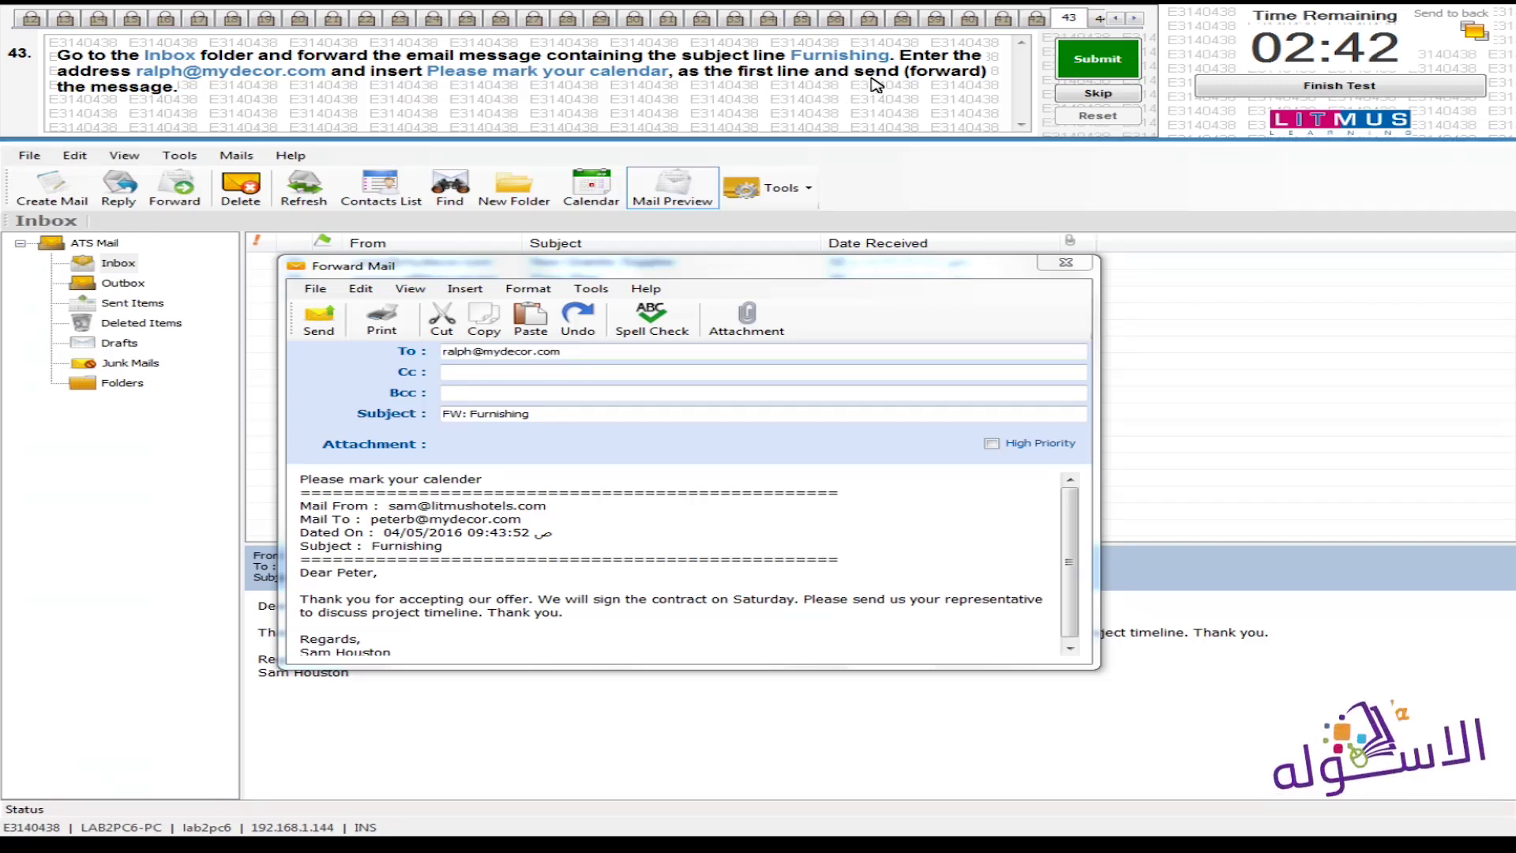
pyautogui.click(313, 337)
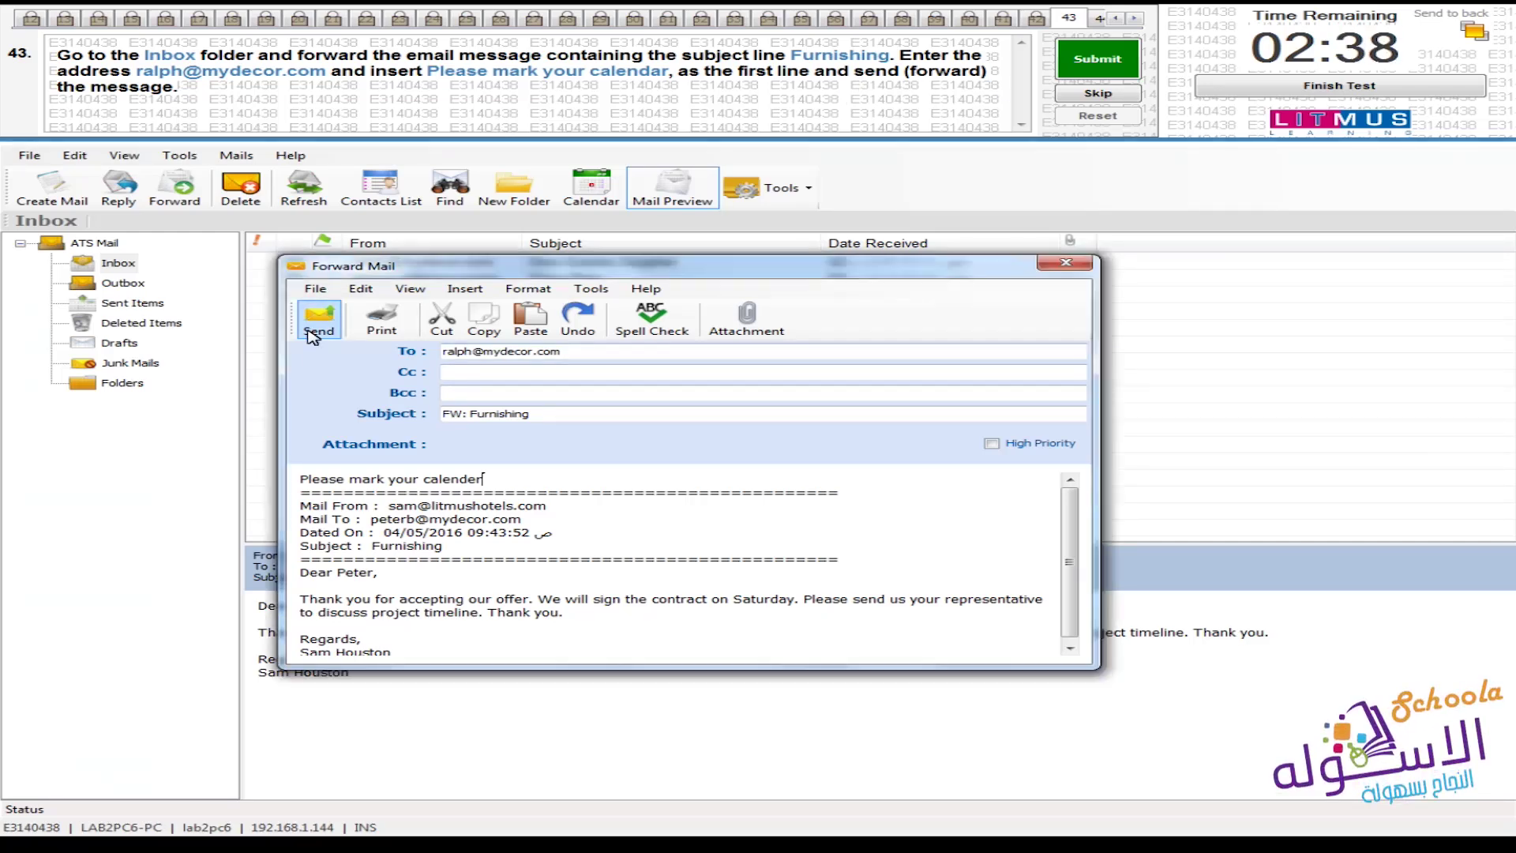
pyautogui.click(316, 331)
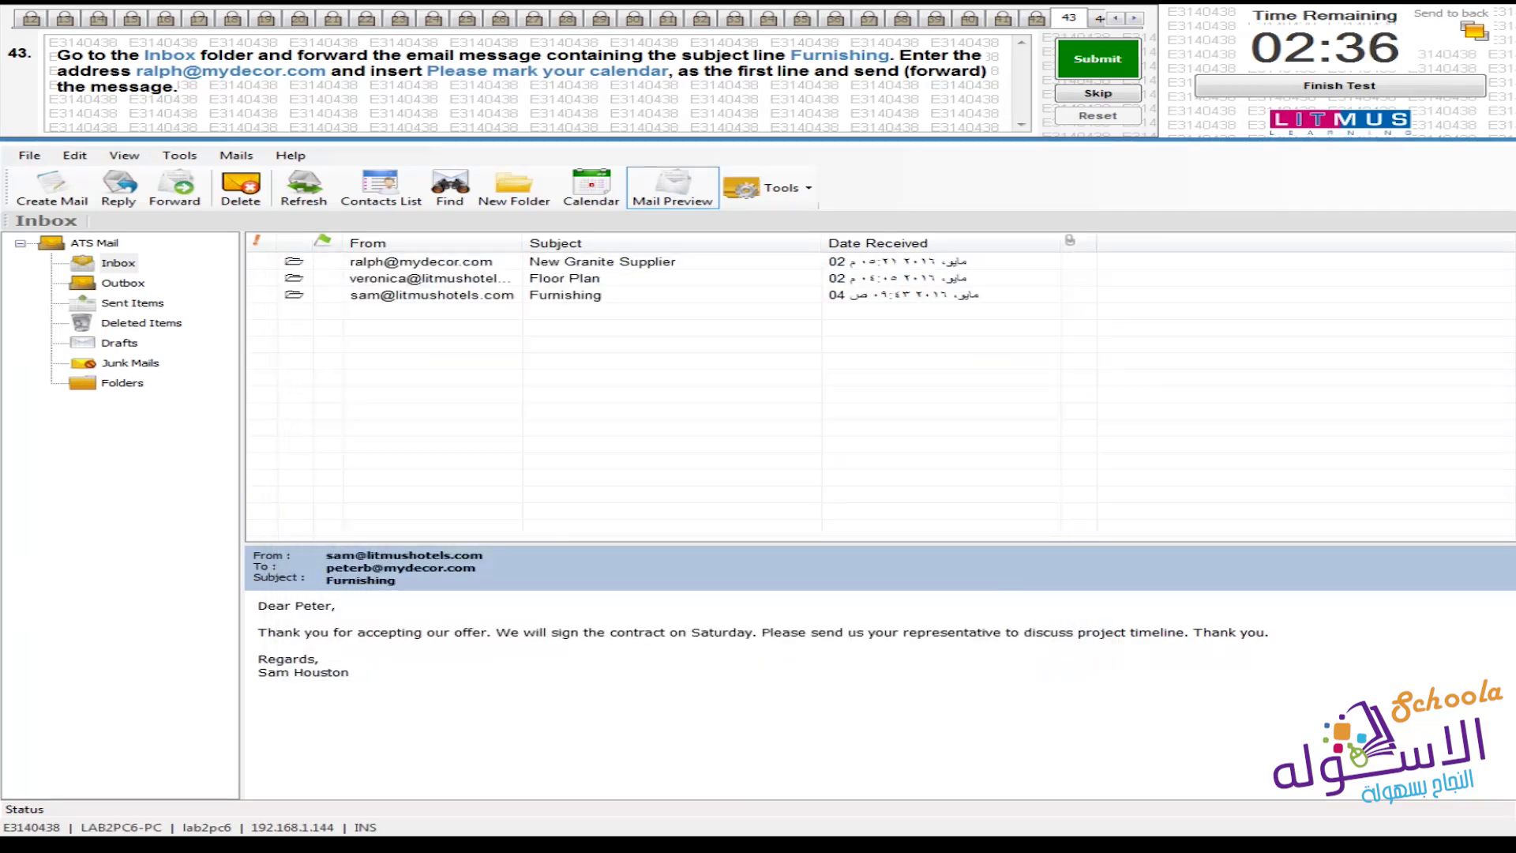
pyautogui.click(1139, 69)
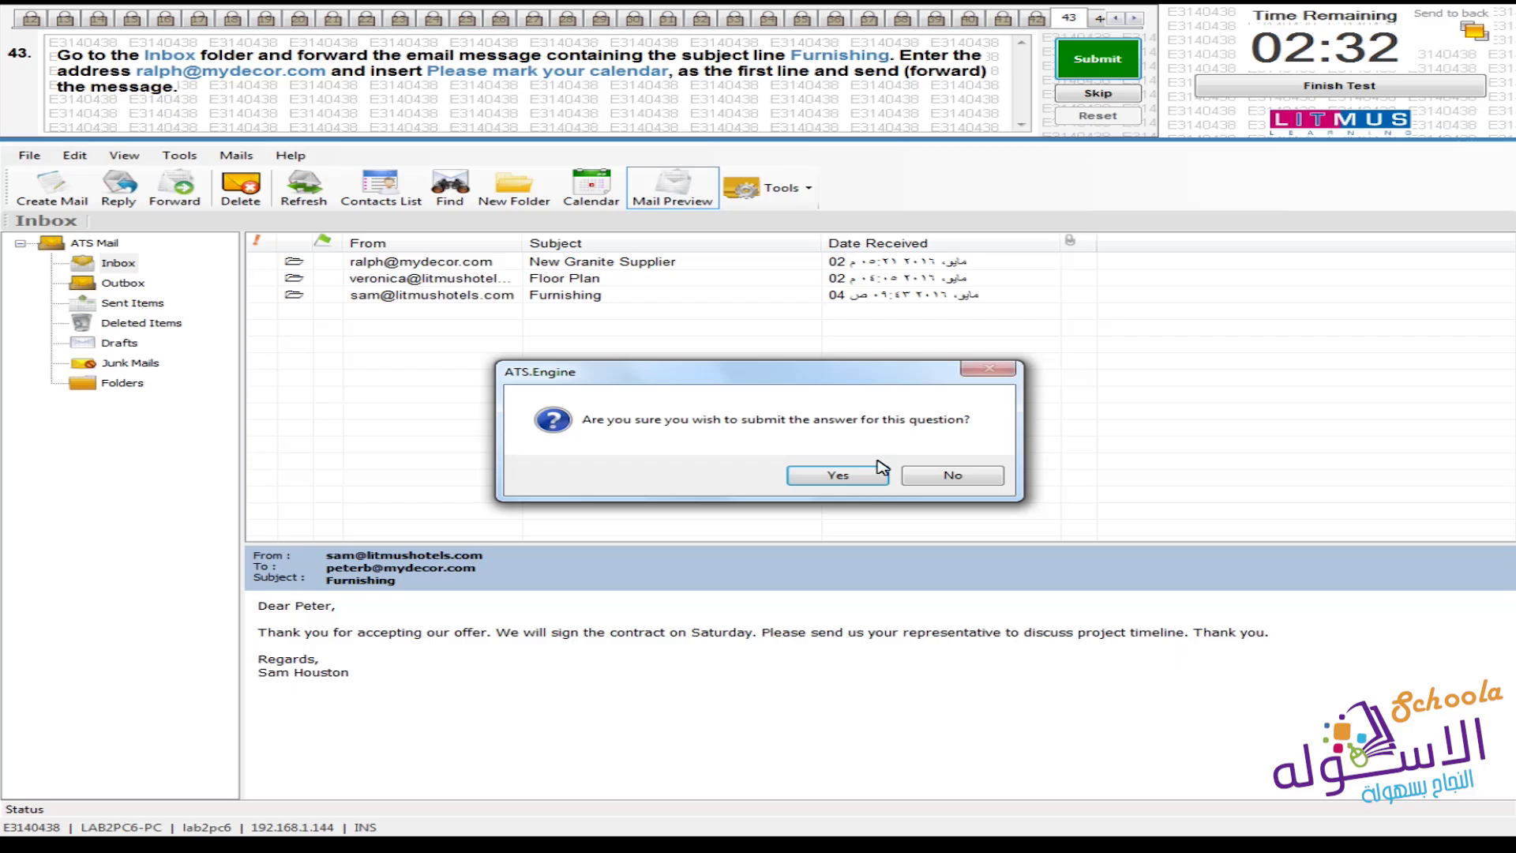
pyautogui.press('Return')
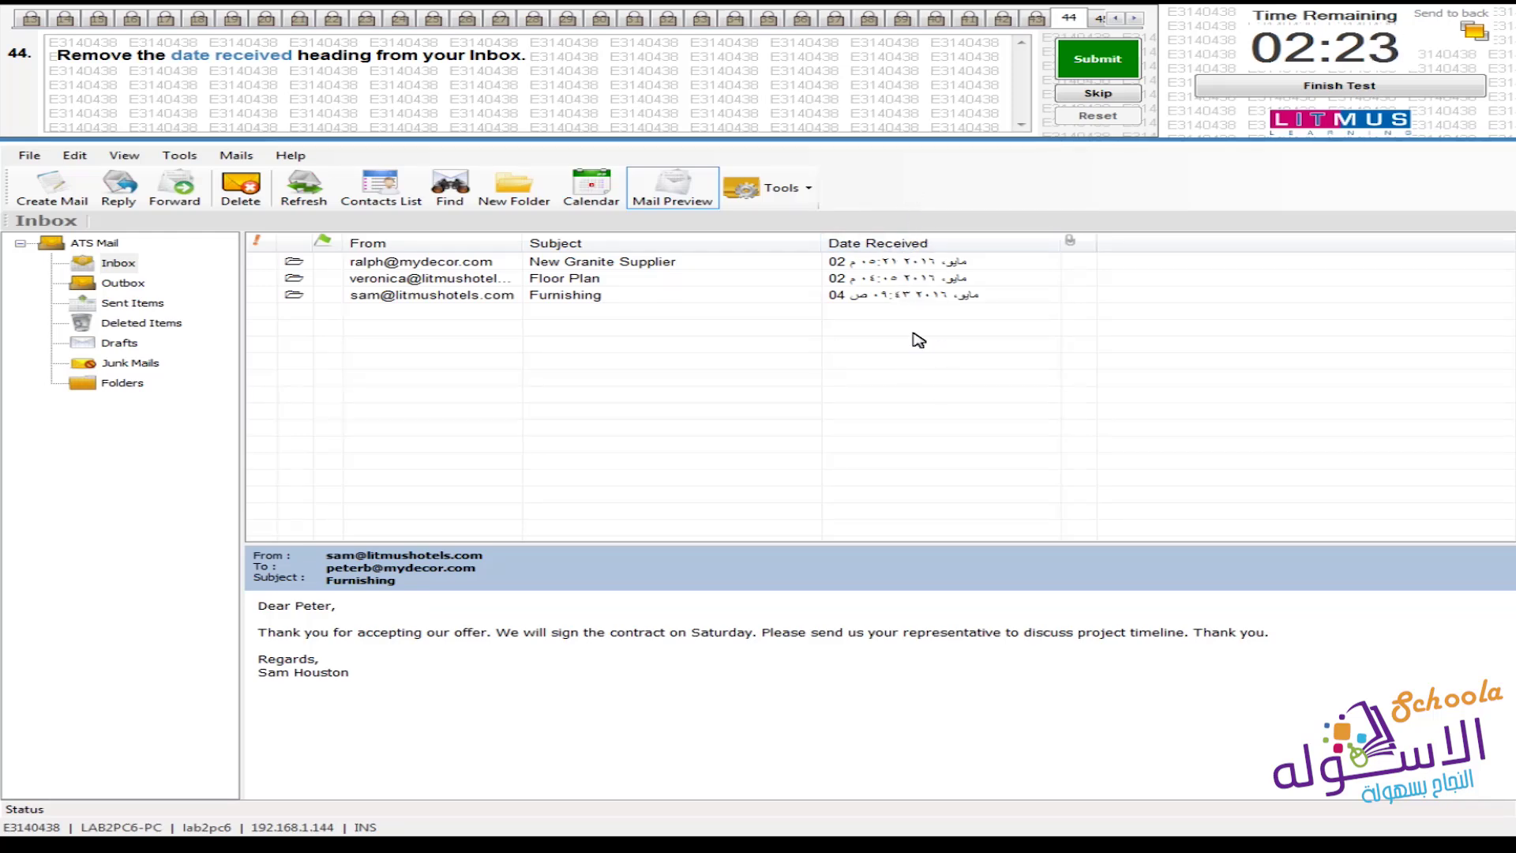
# Hide the Date Received column in the Inbox list and submit question 44's answer
pyautogui.click(82, 267)
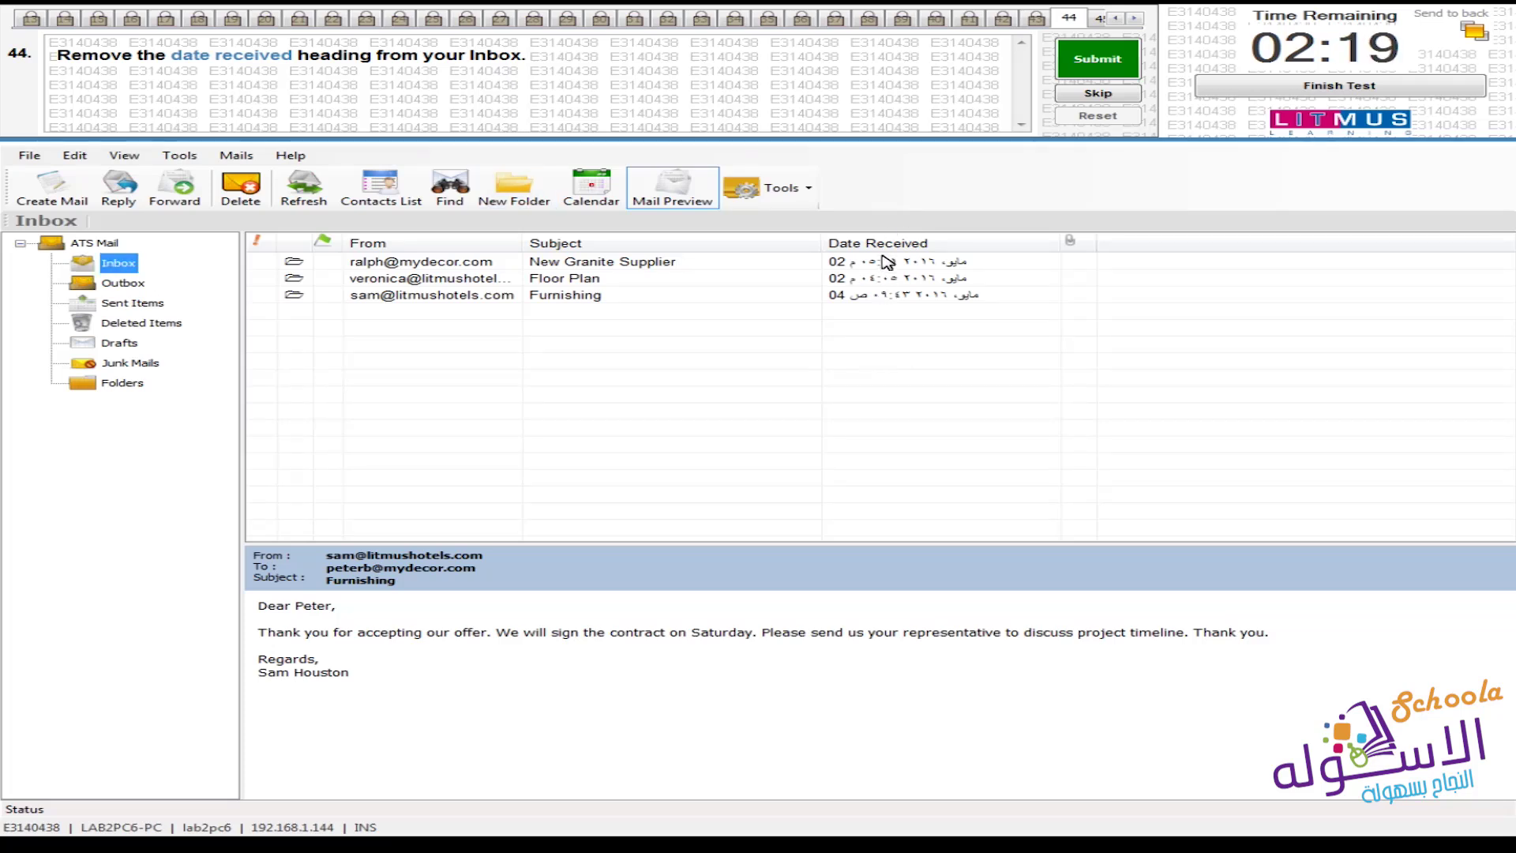
pyautogui.click(124, 155)
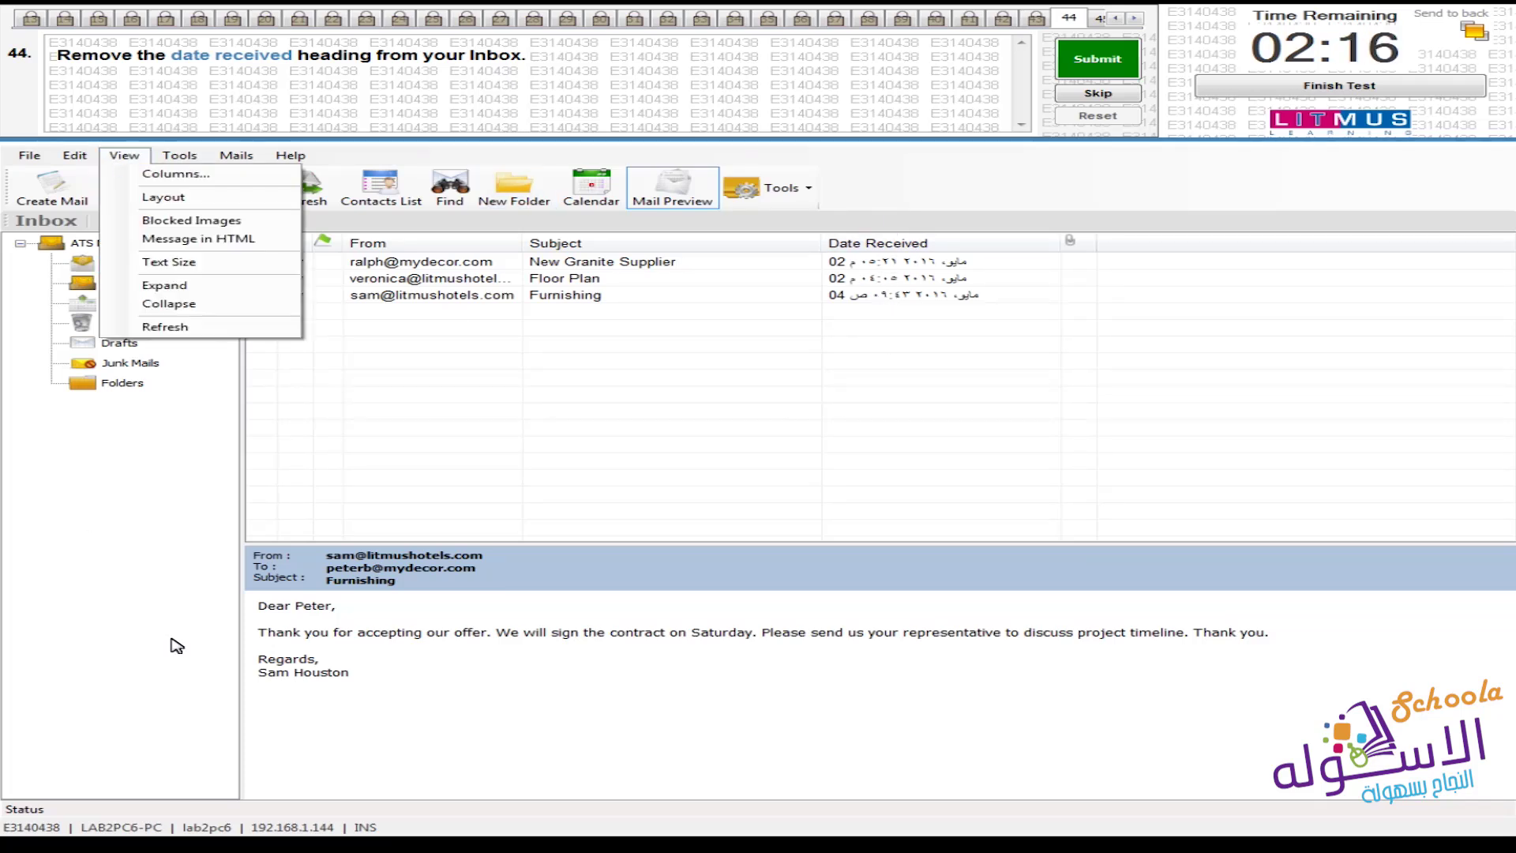
pyautogui.click(231, 181)
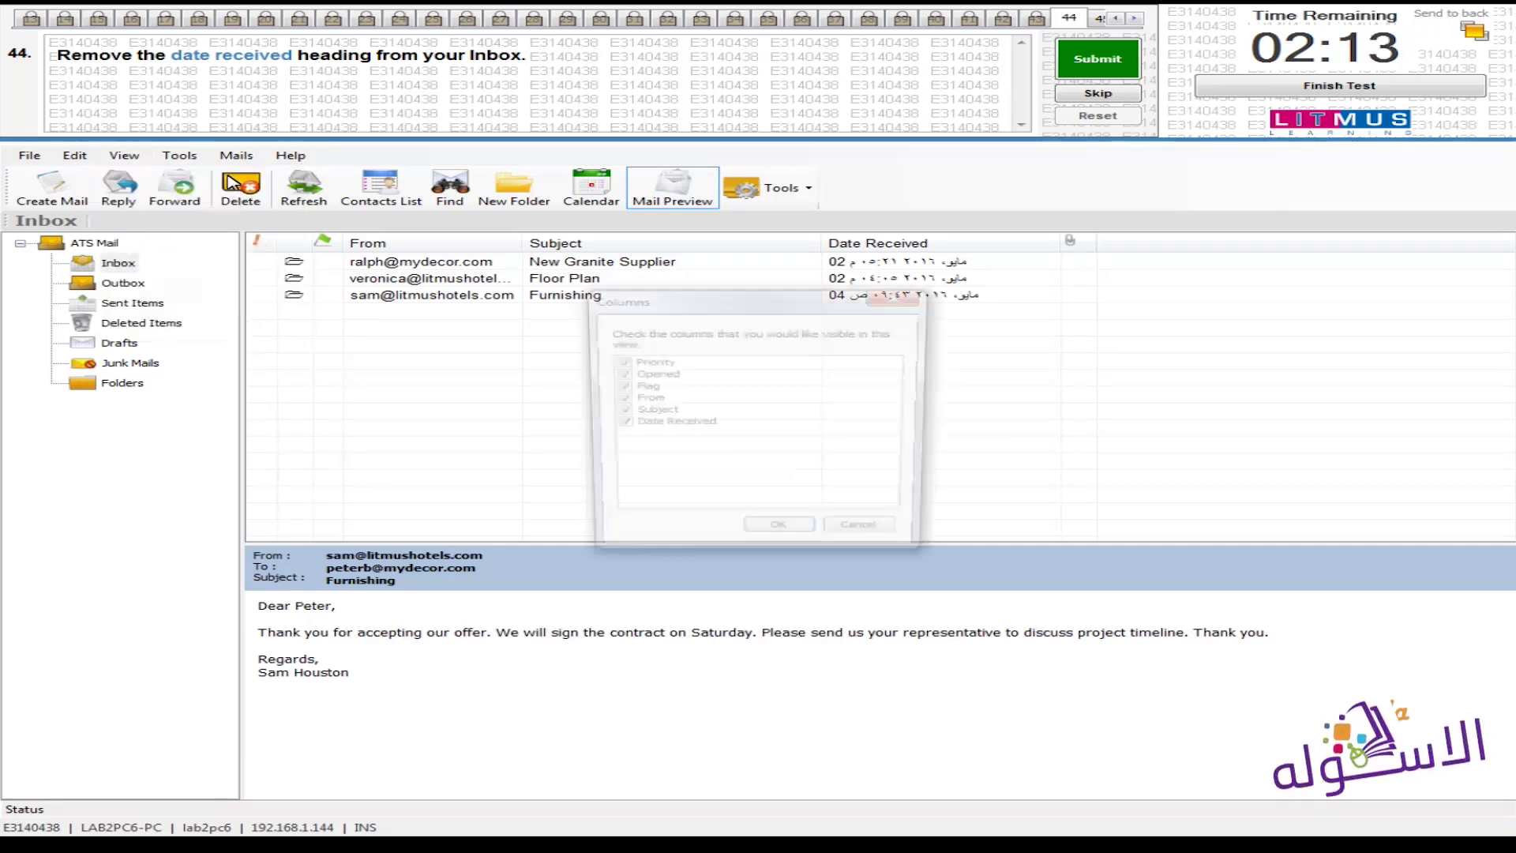
pyautogui.moveTo(718, 341); pyautogui.dragTo(719, 357)
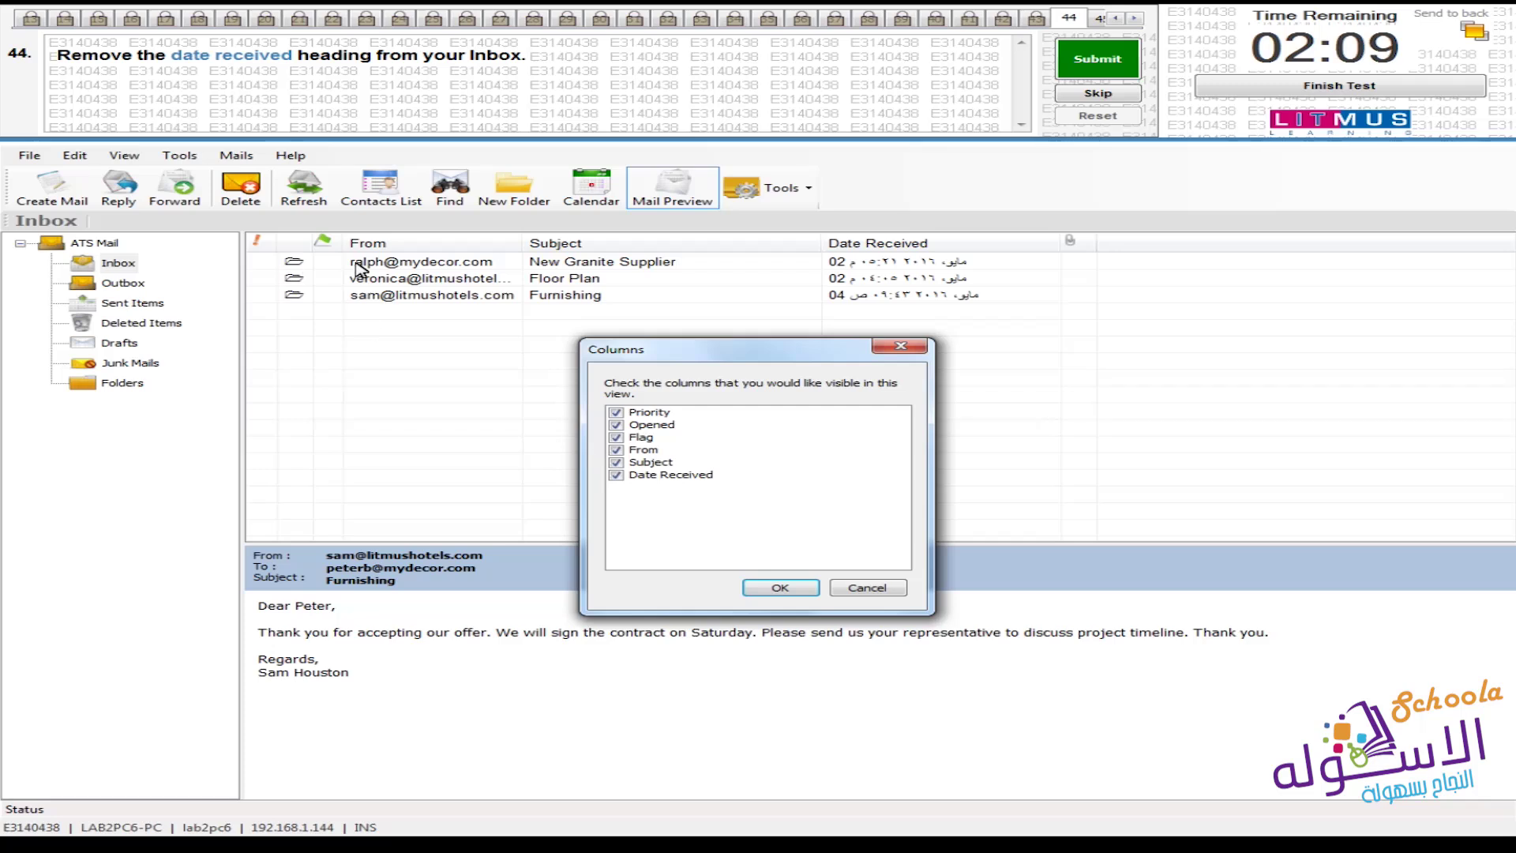
pyautogui.click(658, 477)
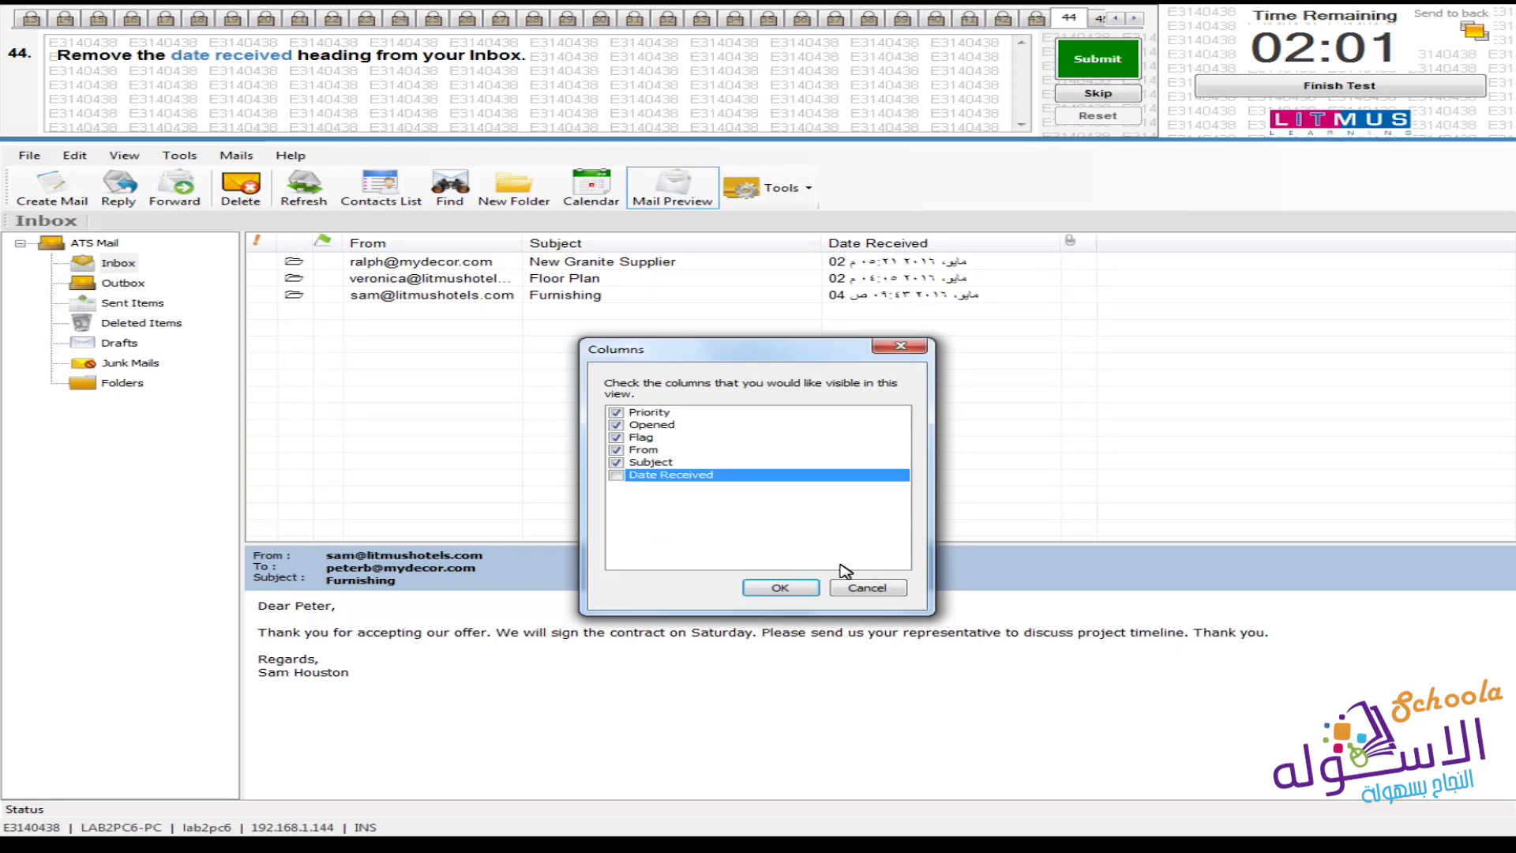
pyautogui.click(780, 587)
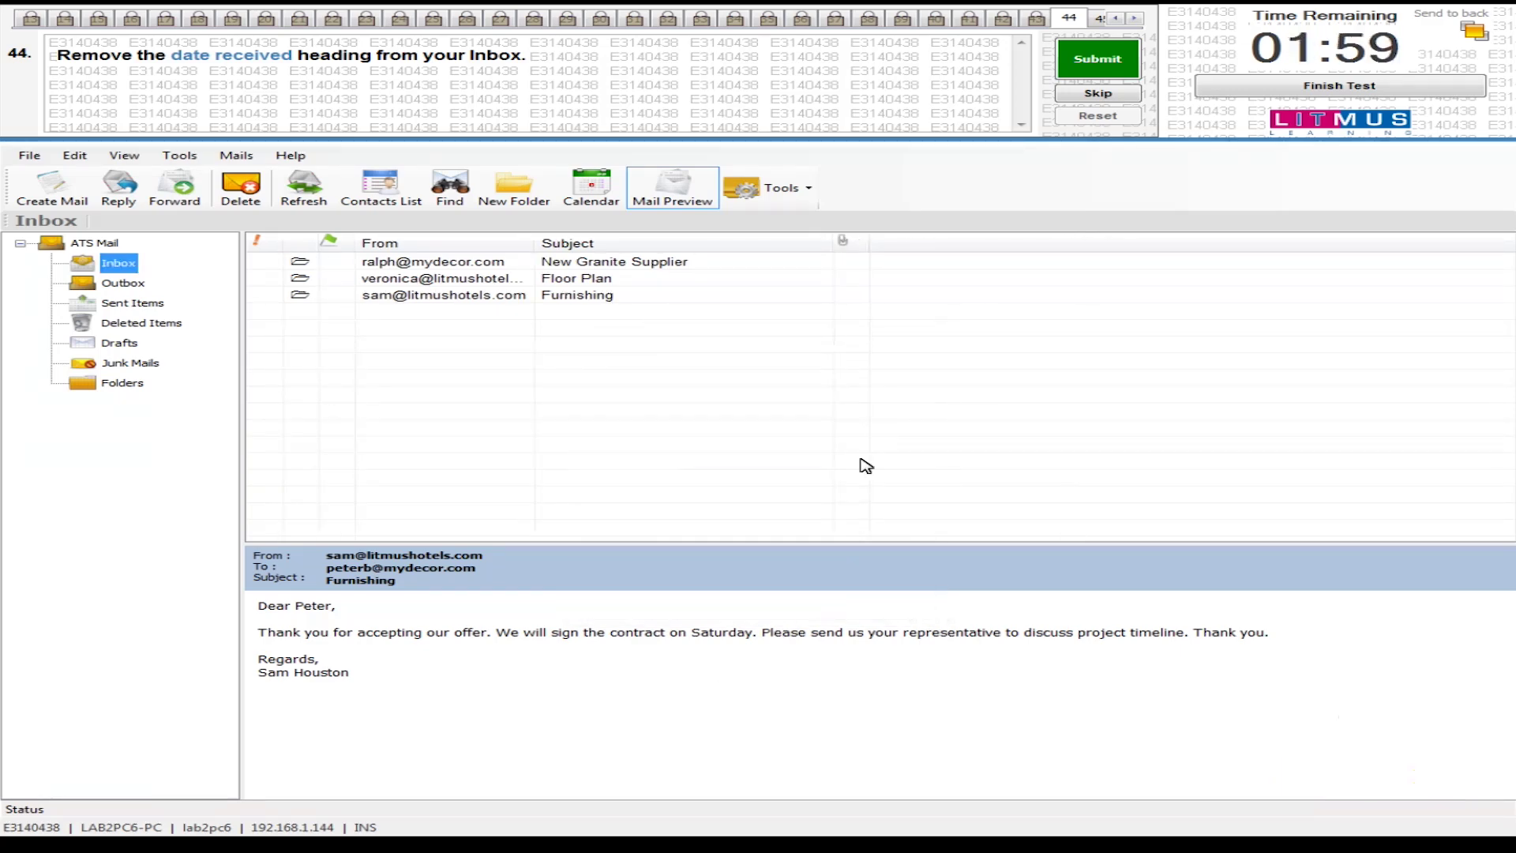
pyautogui.click(1097, 59)
pyautogui.click(833, 476)
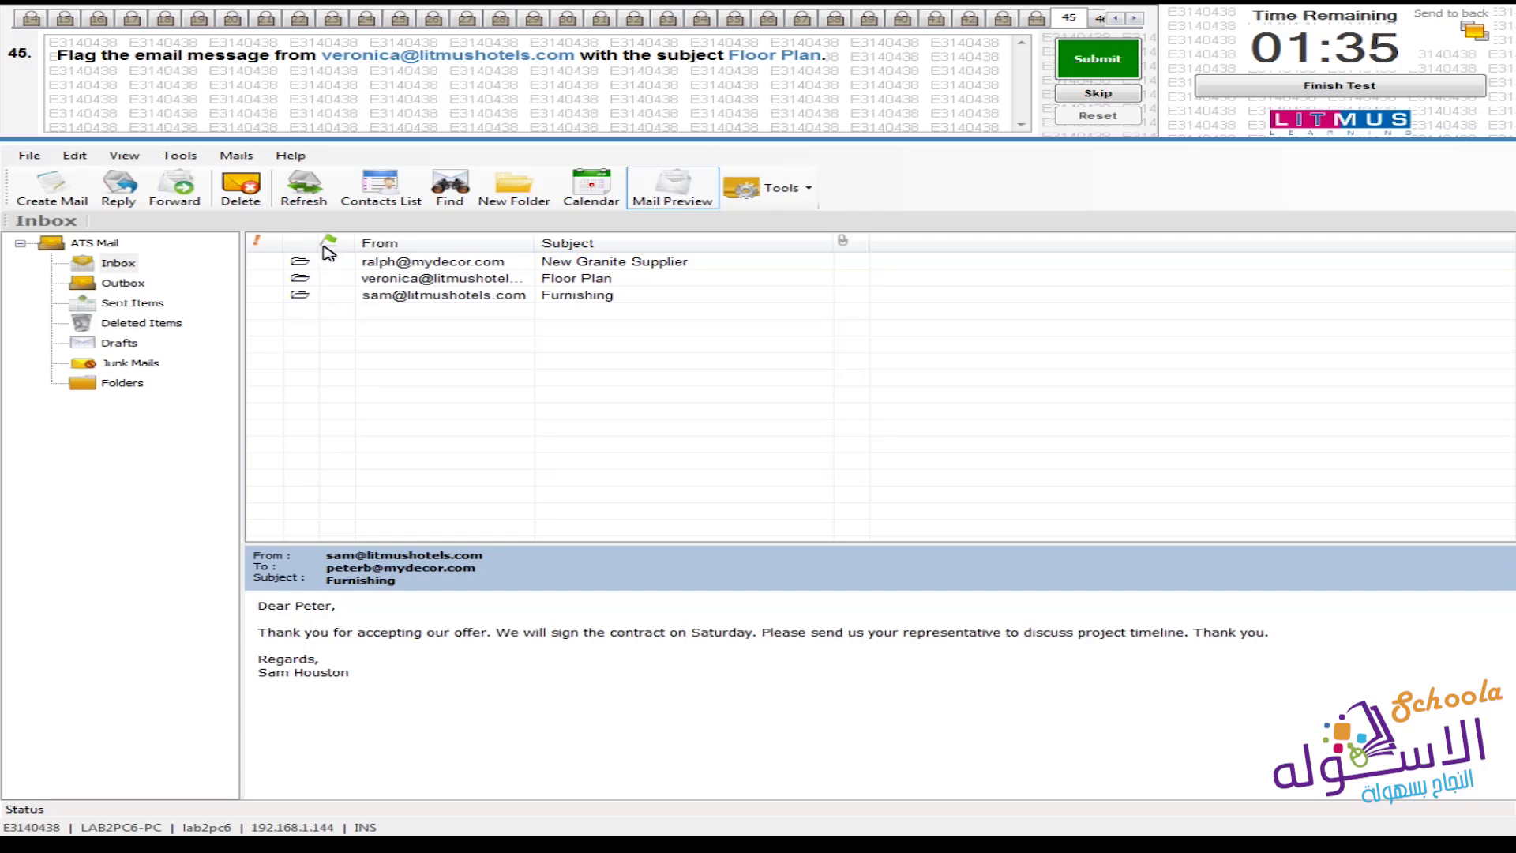
# Deselect the flagged Floor Plan message and submit question 45's answer
pyautogui.click(410, 448)
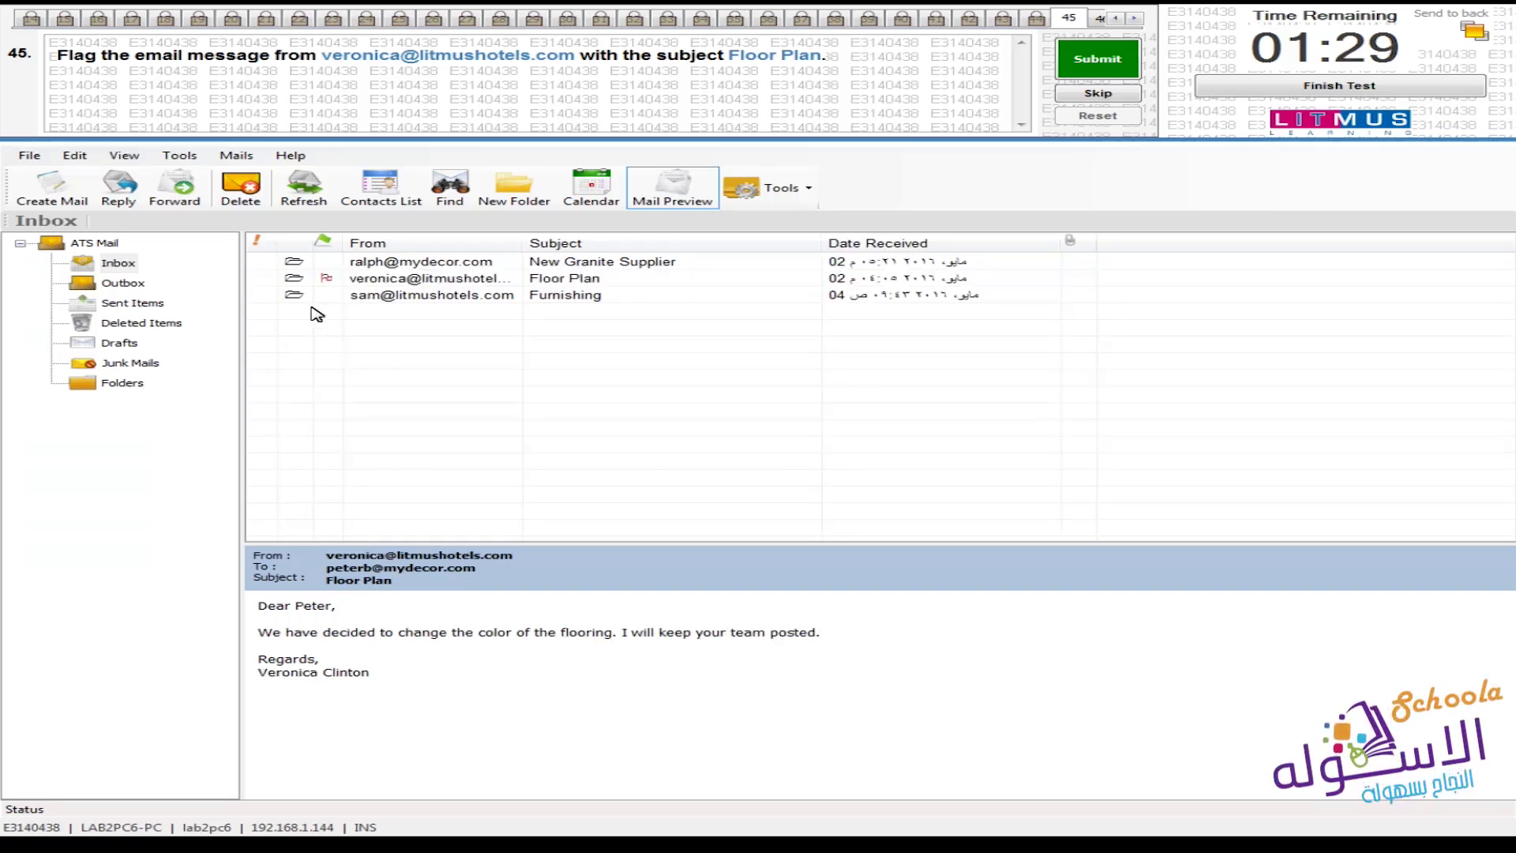
pyautogui.click(1137, 48)
pyautogui.click(818, 472)
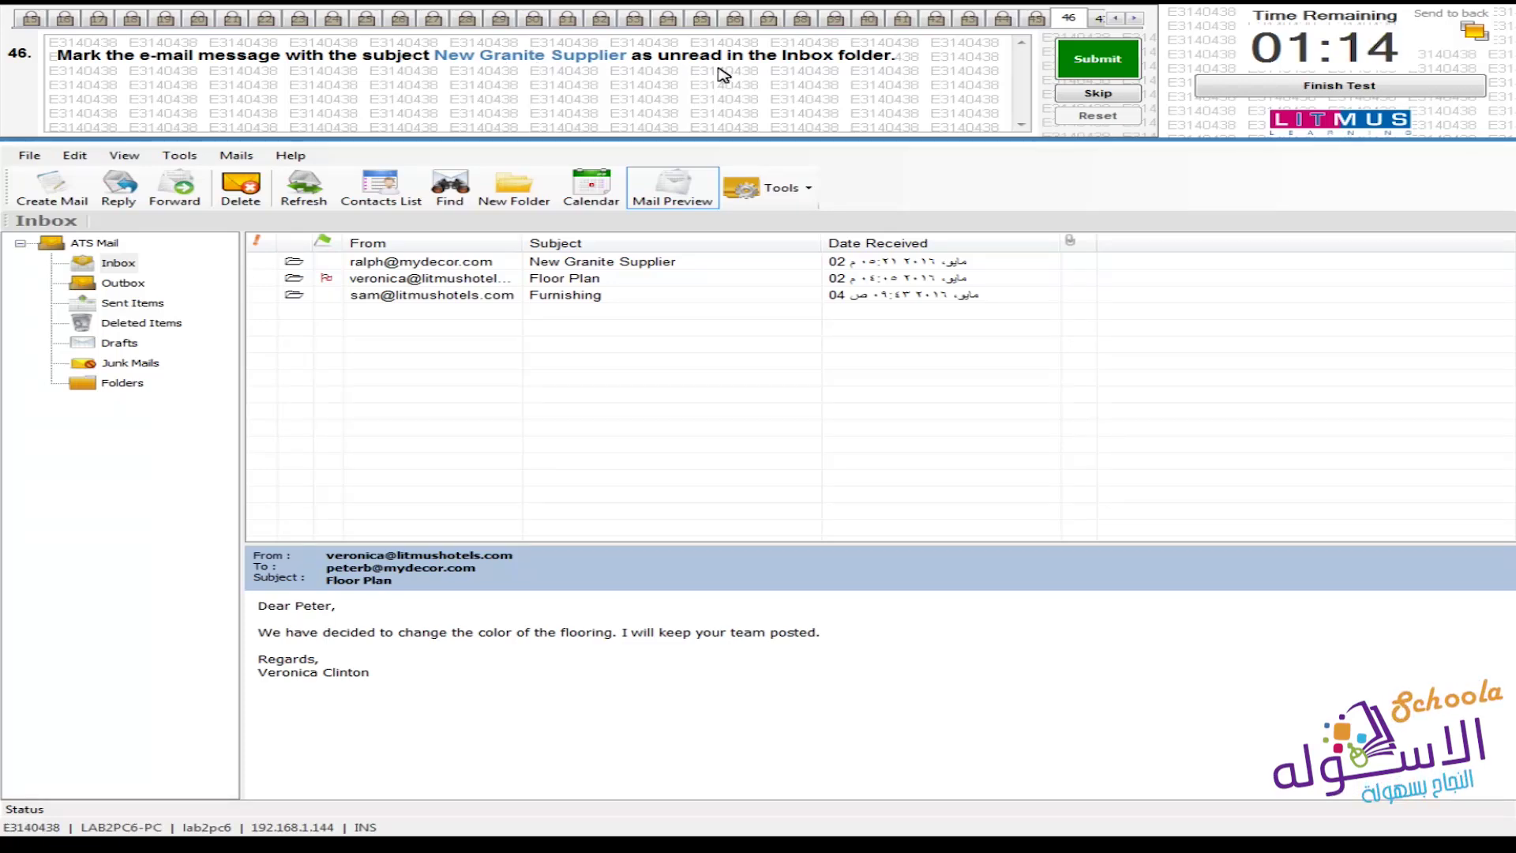
# Mark the New Granite Supplier message as unread via the Edit menu and submit question 46
pyautogui.click(583, 261)
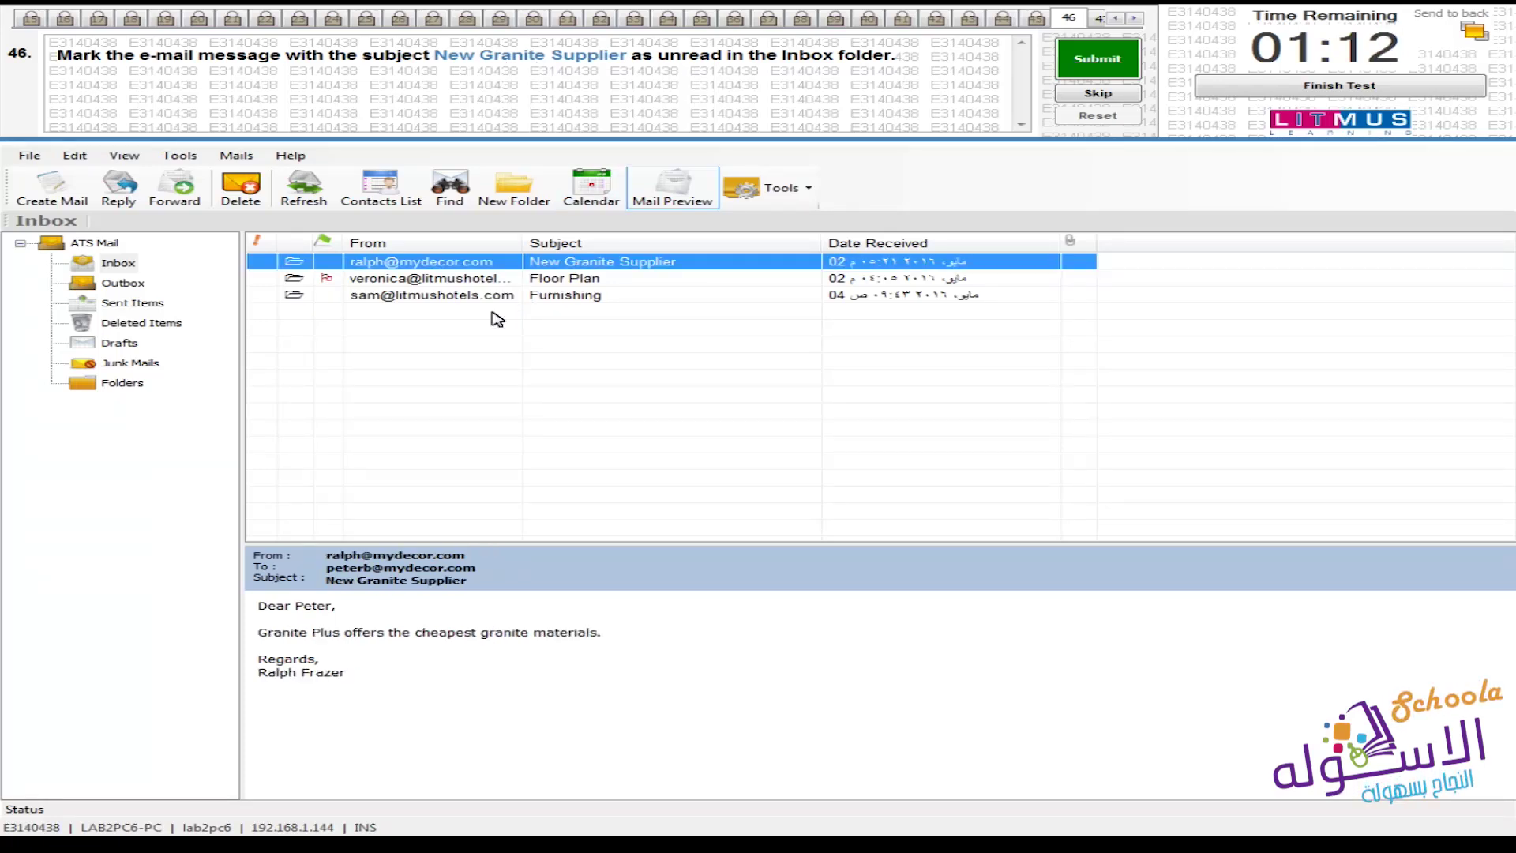
pyautogui.click(410, 404)
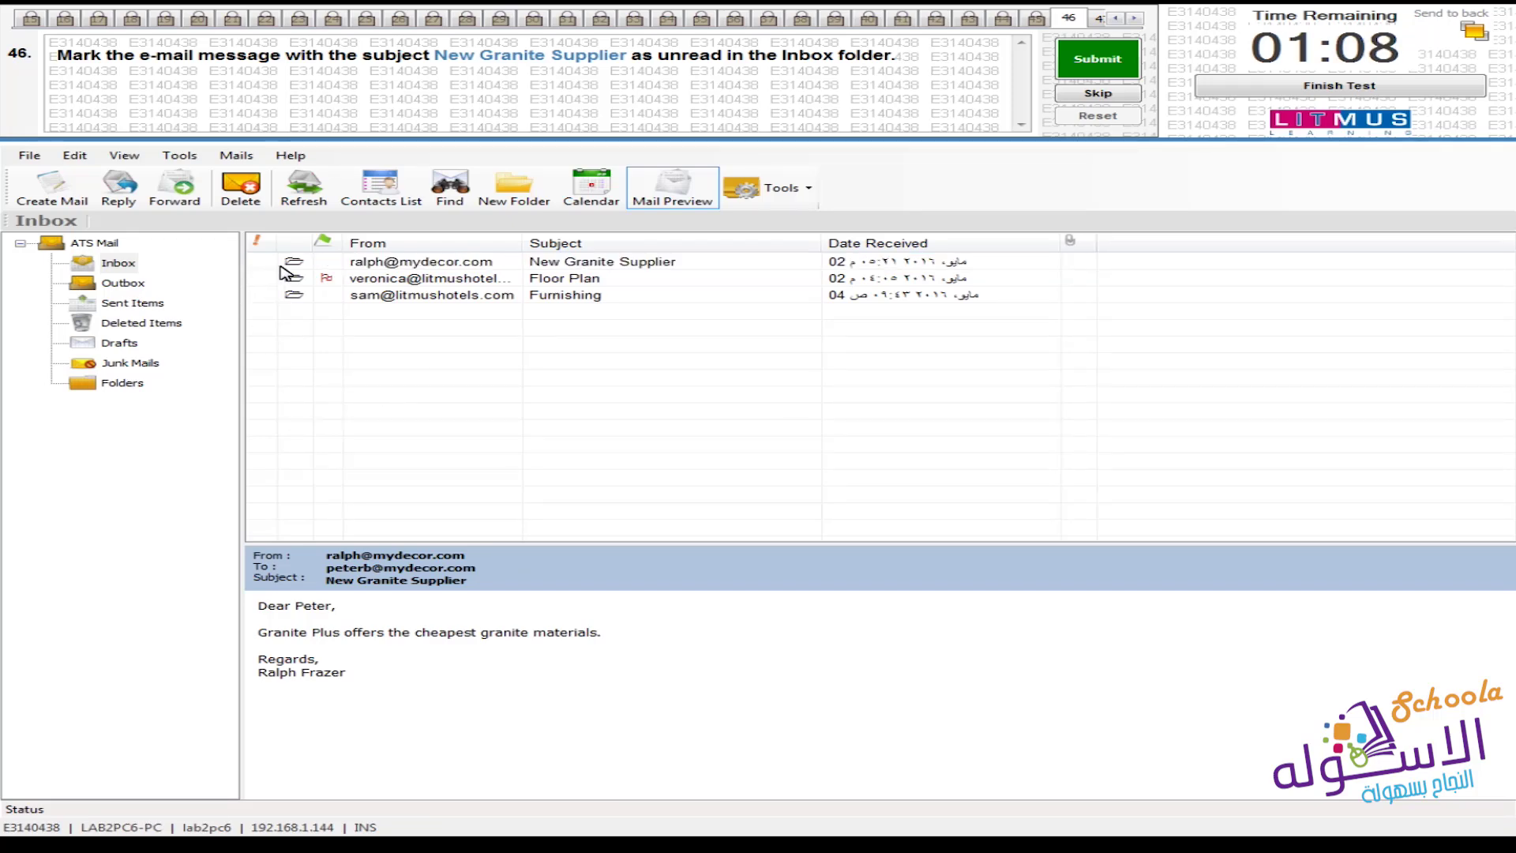
pyautogui.click(346, 266)
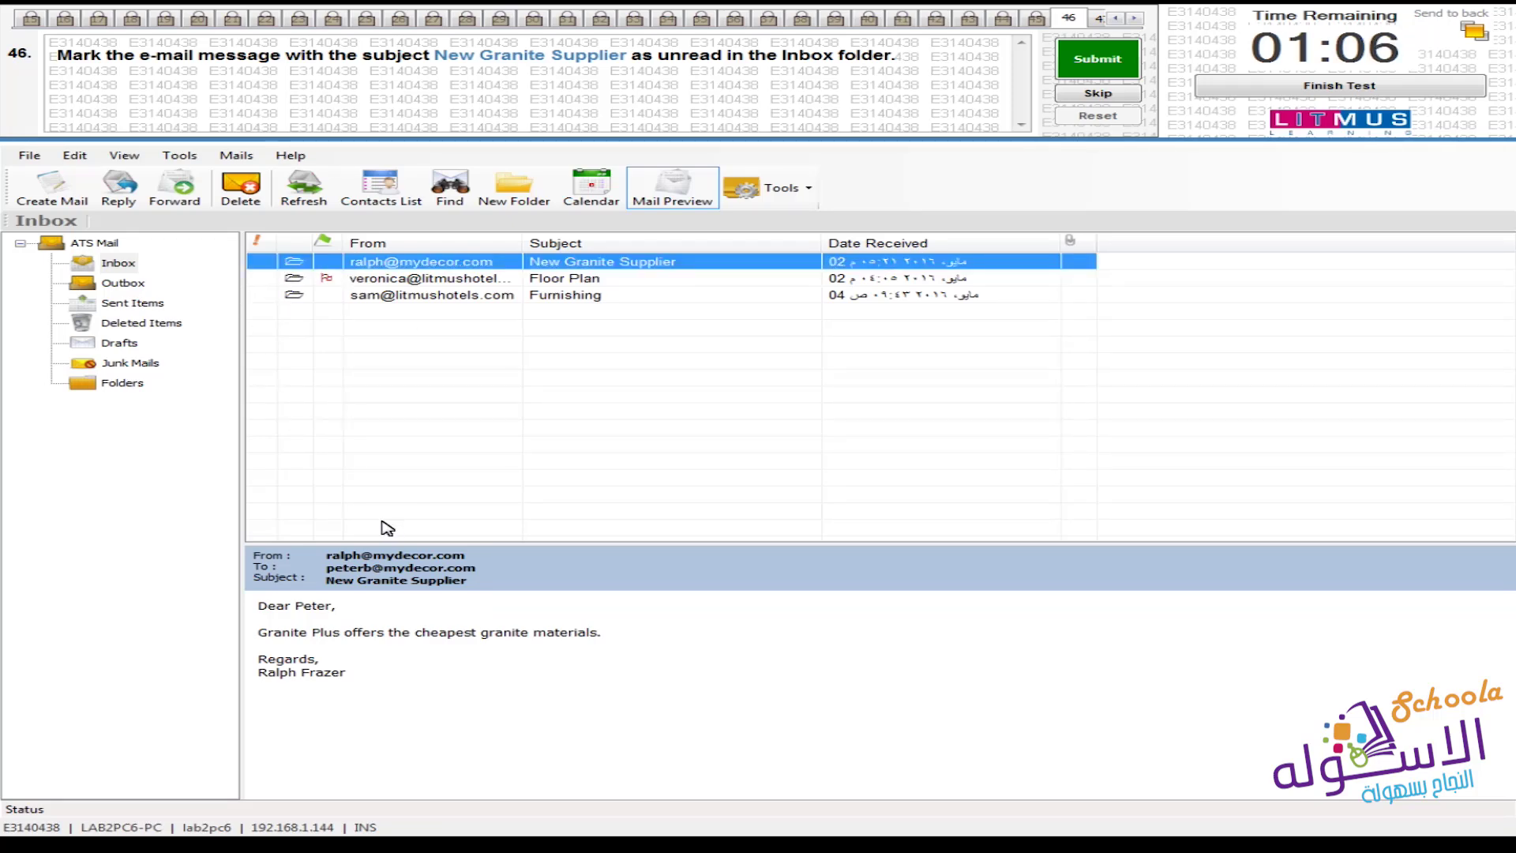
pyautogui.click(75, 155)
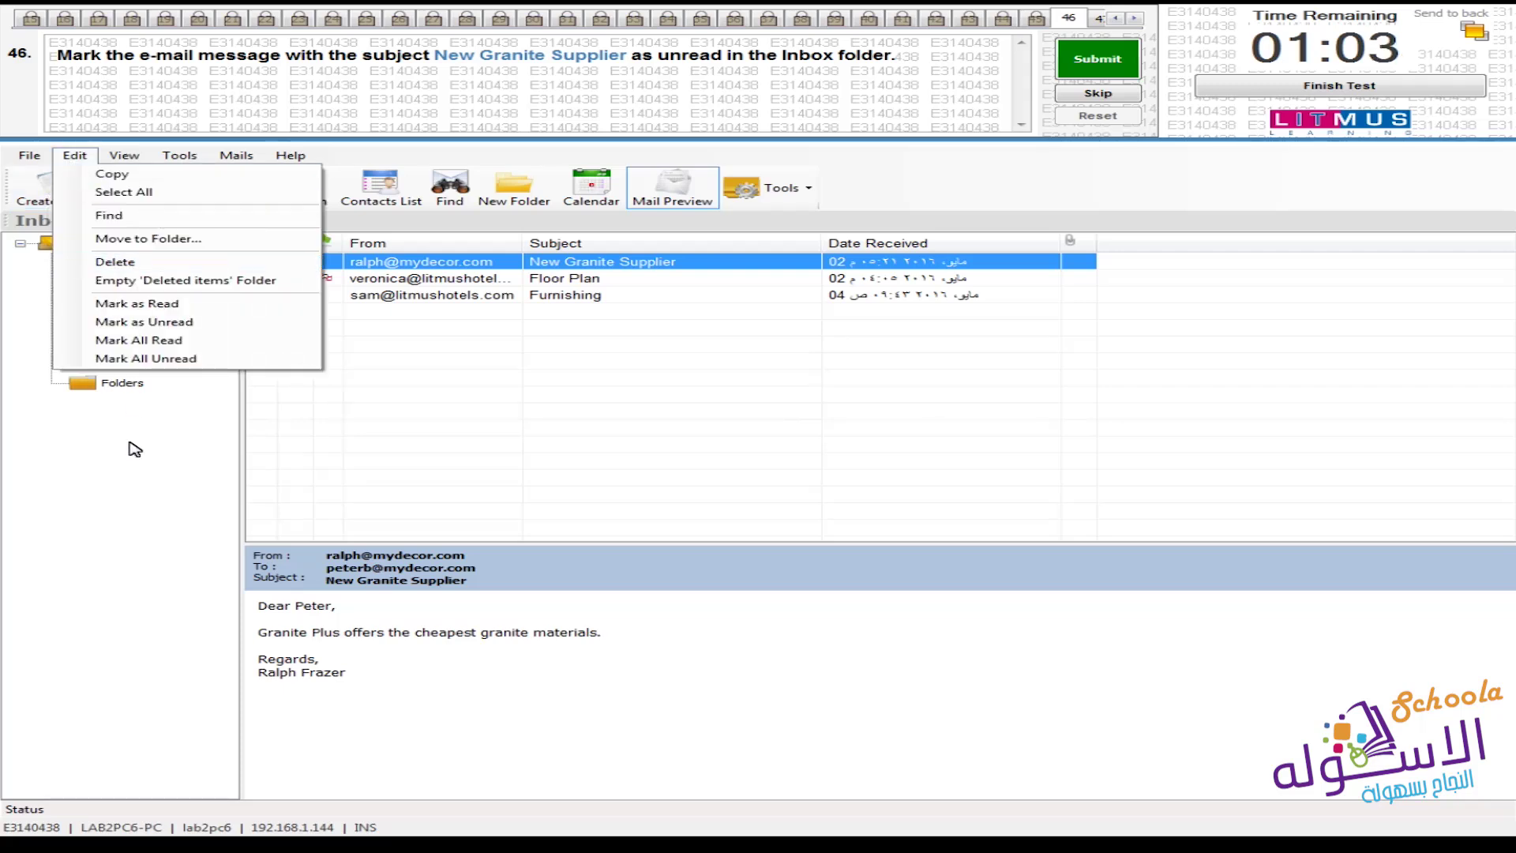
pyautogui.click(241, 323)
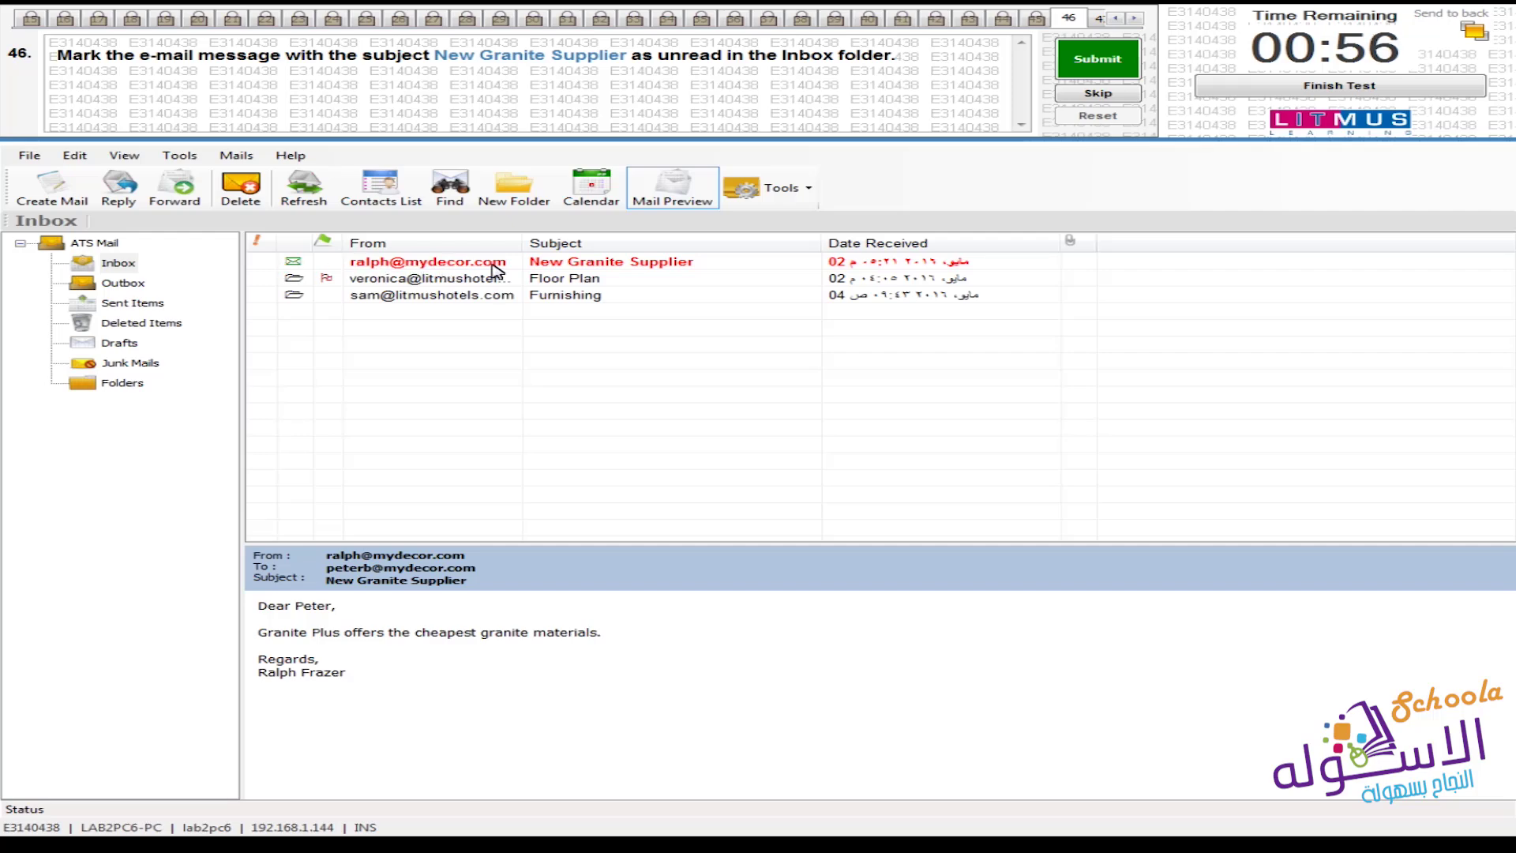
pyautogui.click(1074, 71)
pyautogui.click(838, 478)
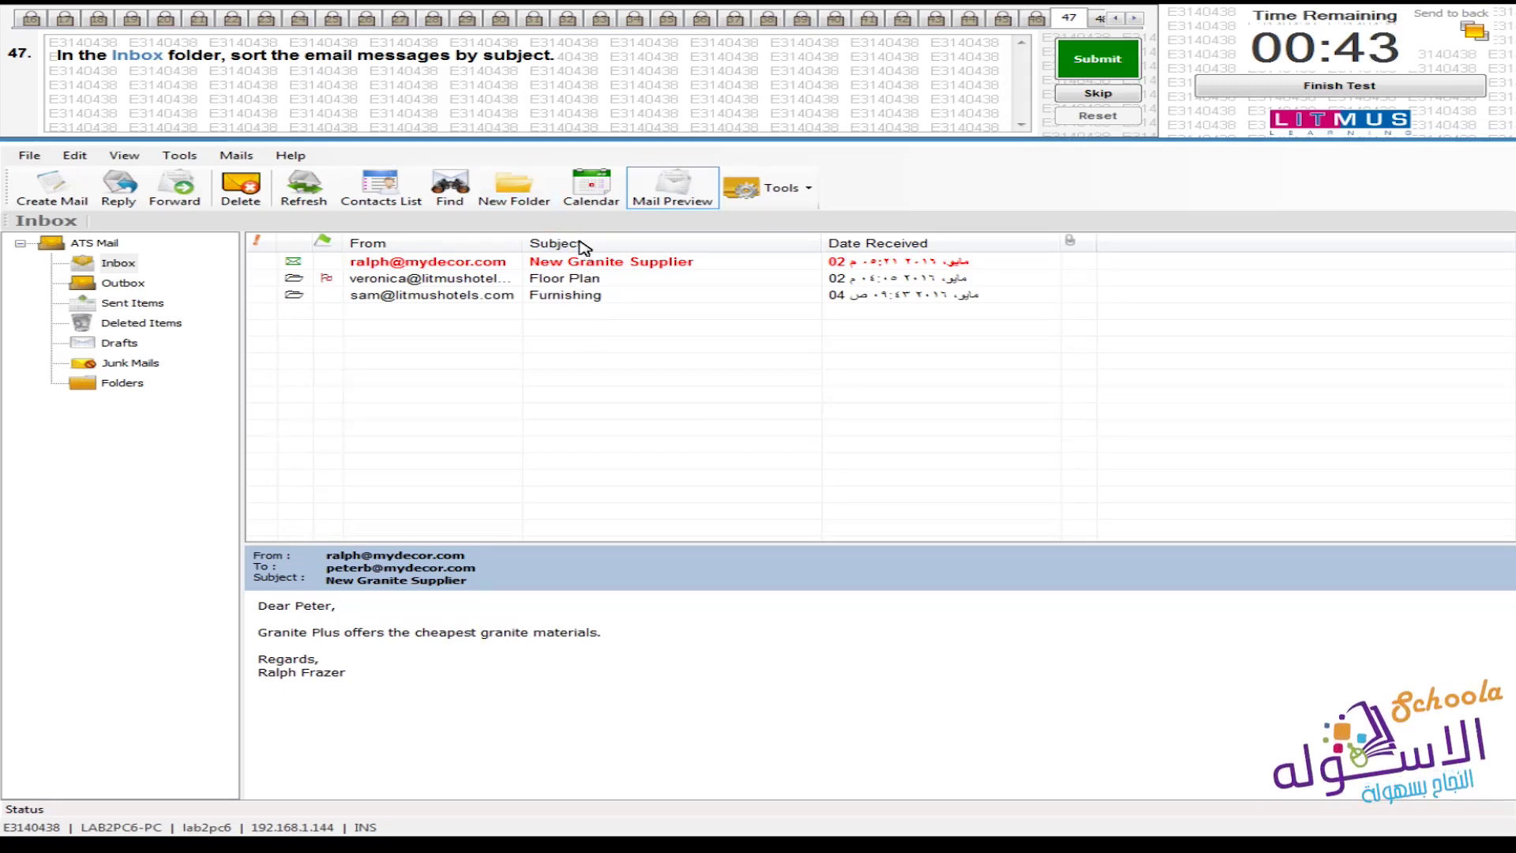
# Sort the Inbox by Subject in ascending order and submit question 47's answer
pyautogui.click(622, 244)
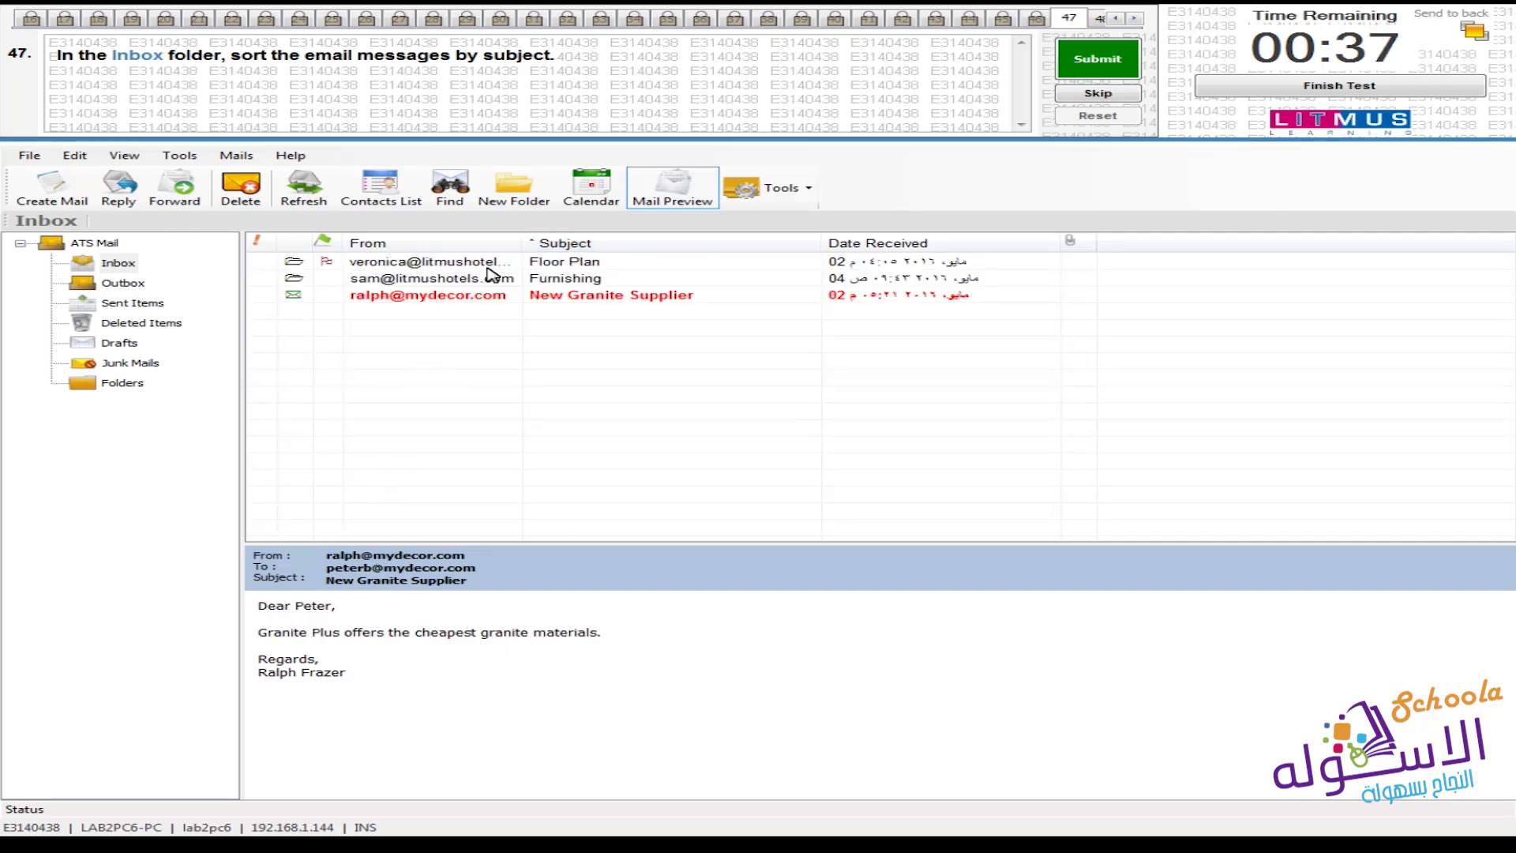
pyautogui.click(537, 245)
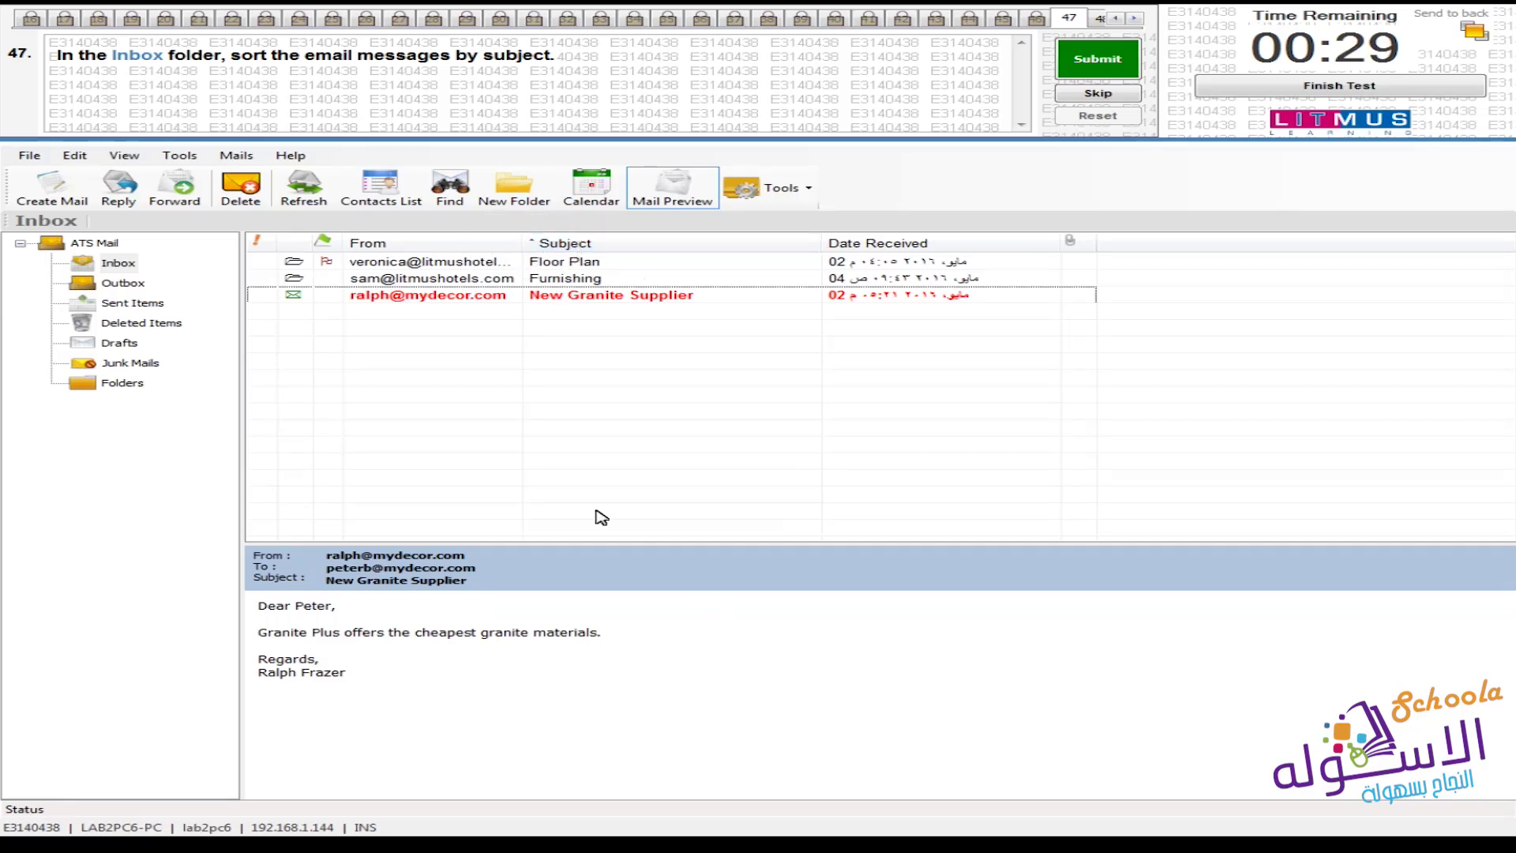
pyautogui.click(610, 244)
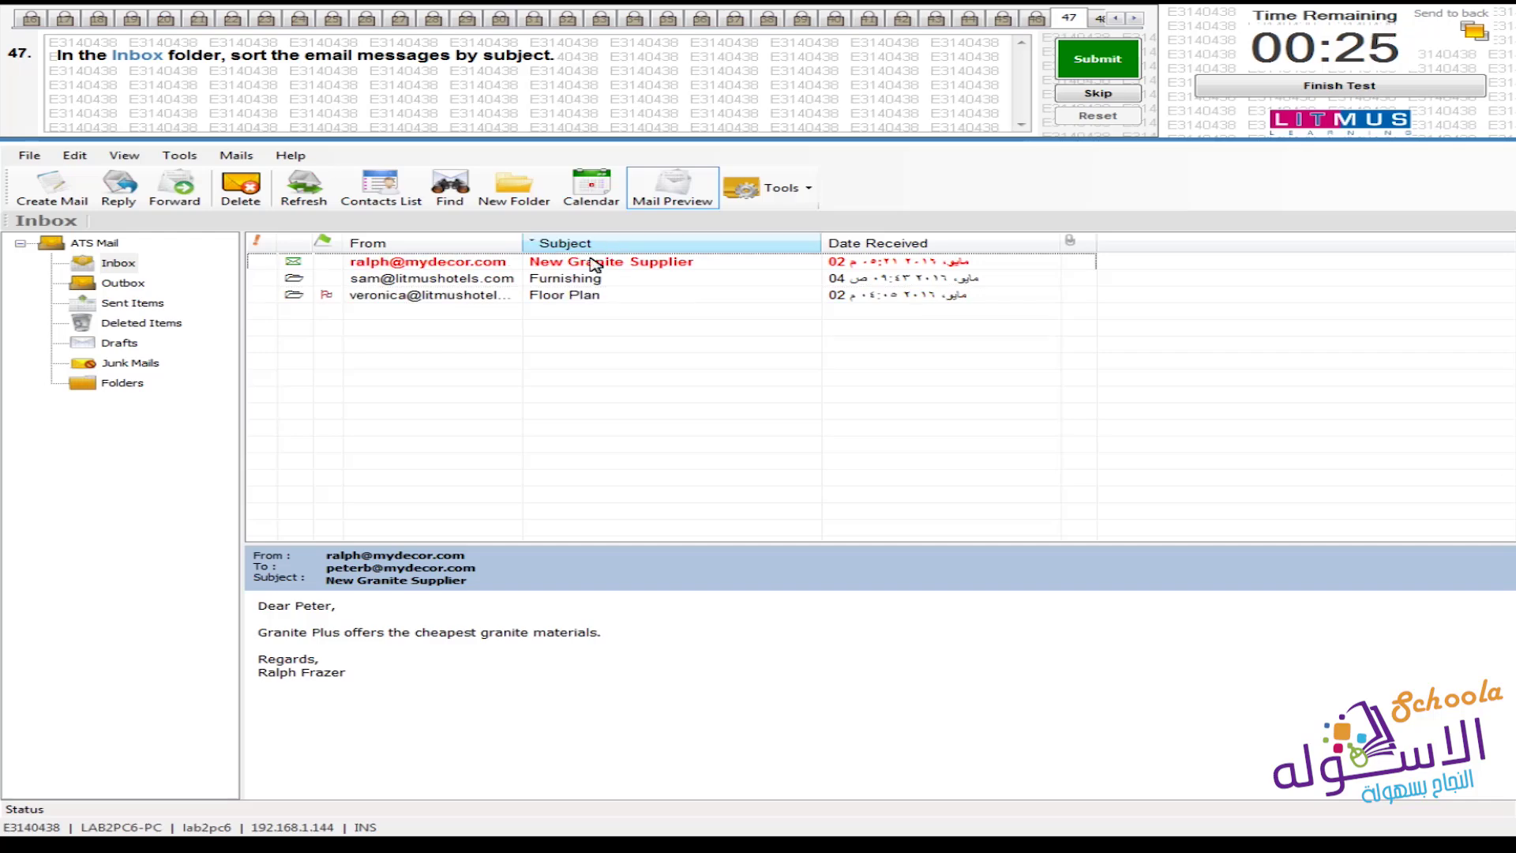
pyautogui.click(542, 248)
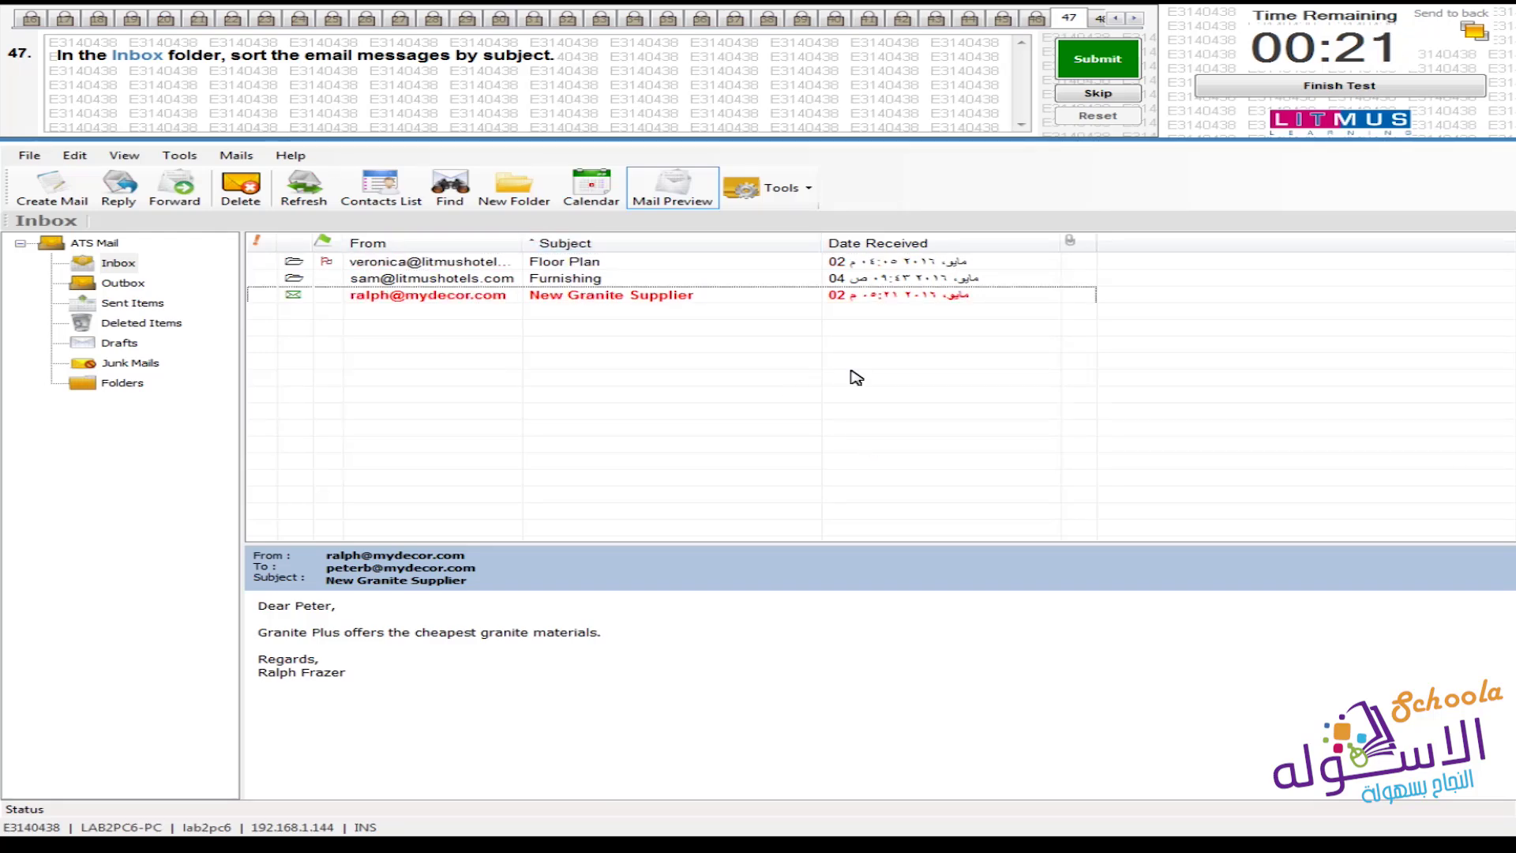
pyautogui.click(1092, 63)
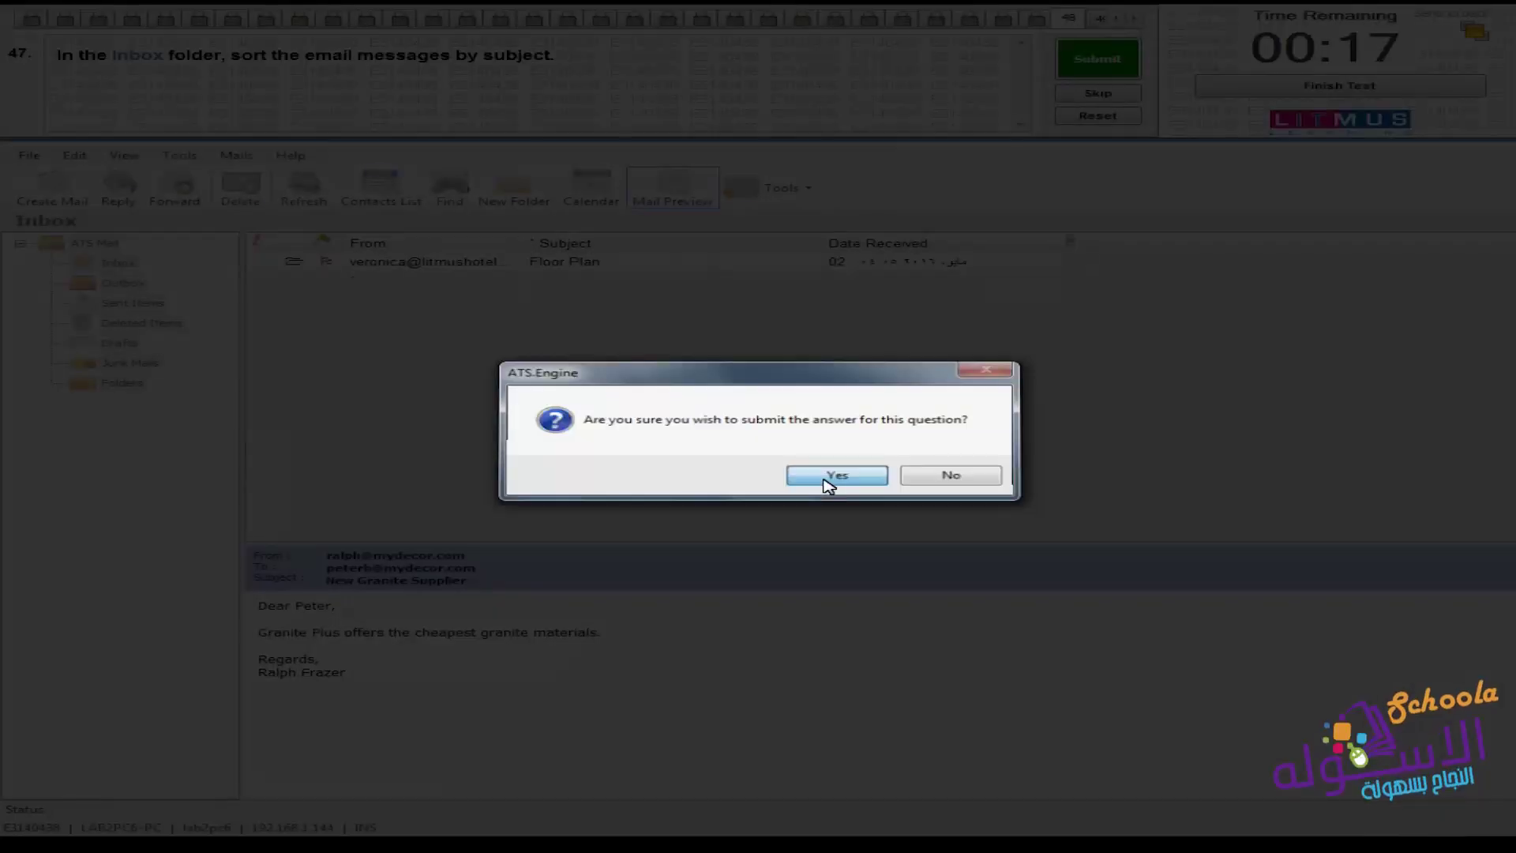
pyautogui.click(827, 483)
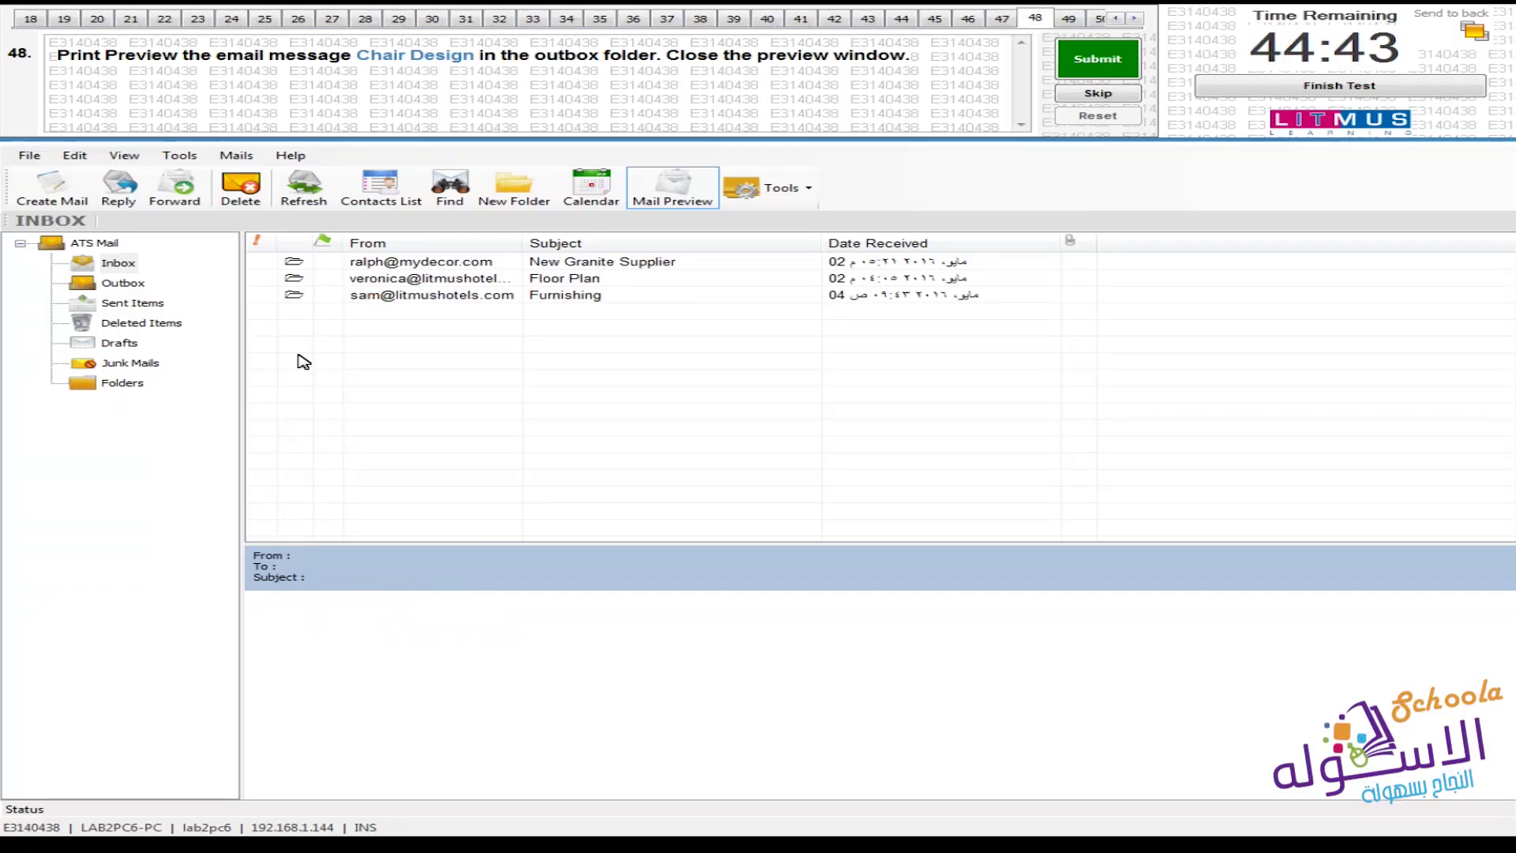
# Open the Outbox's Chair Design message in its own Read Mail window and show its File menu
pyautogui.click(123, 283)
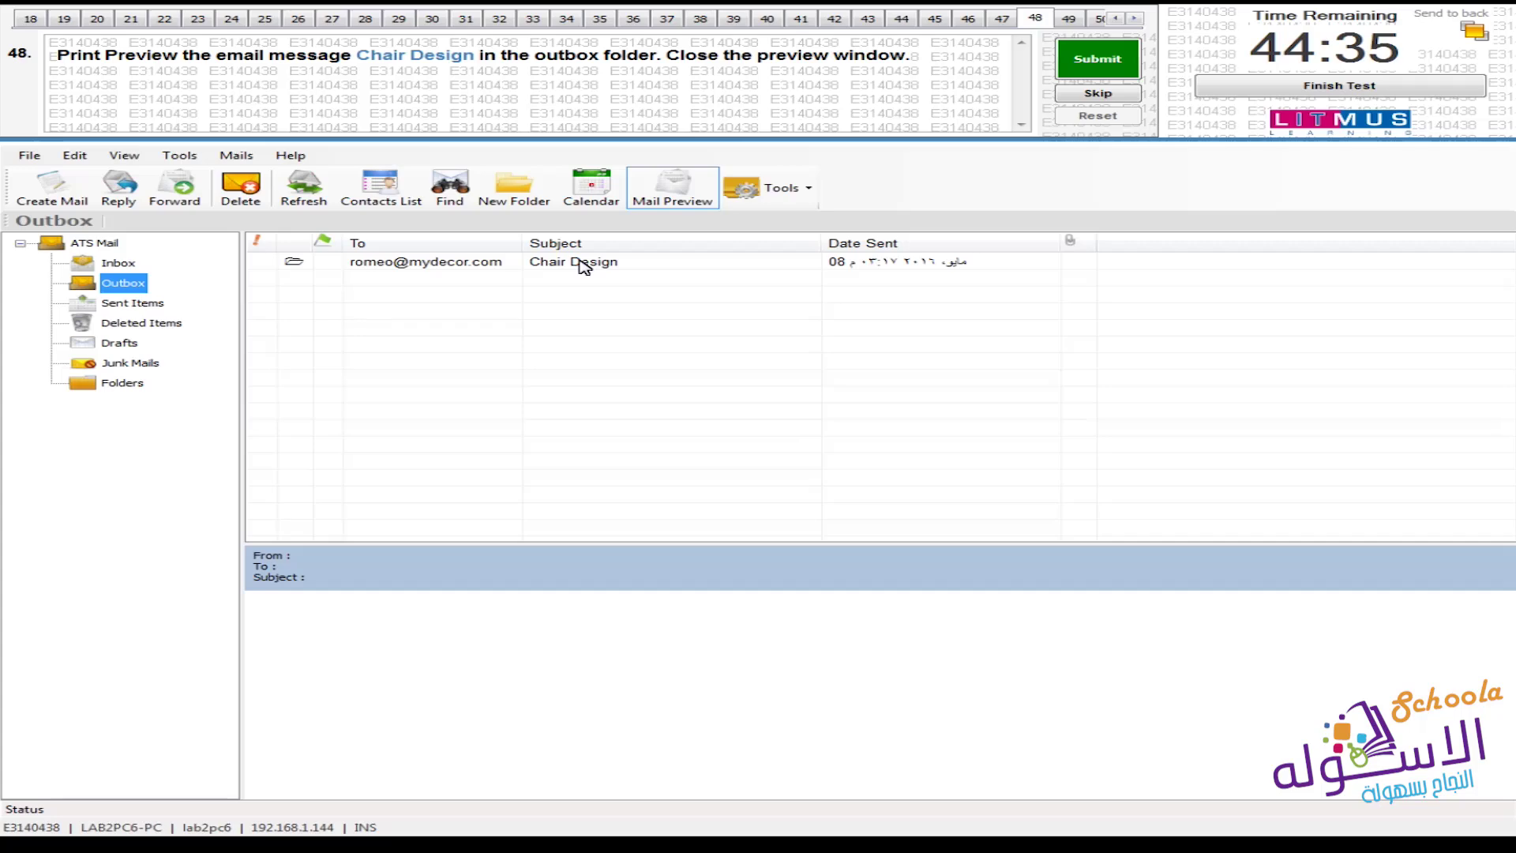
pyautogui.doubleClick(581, 263)
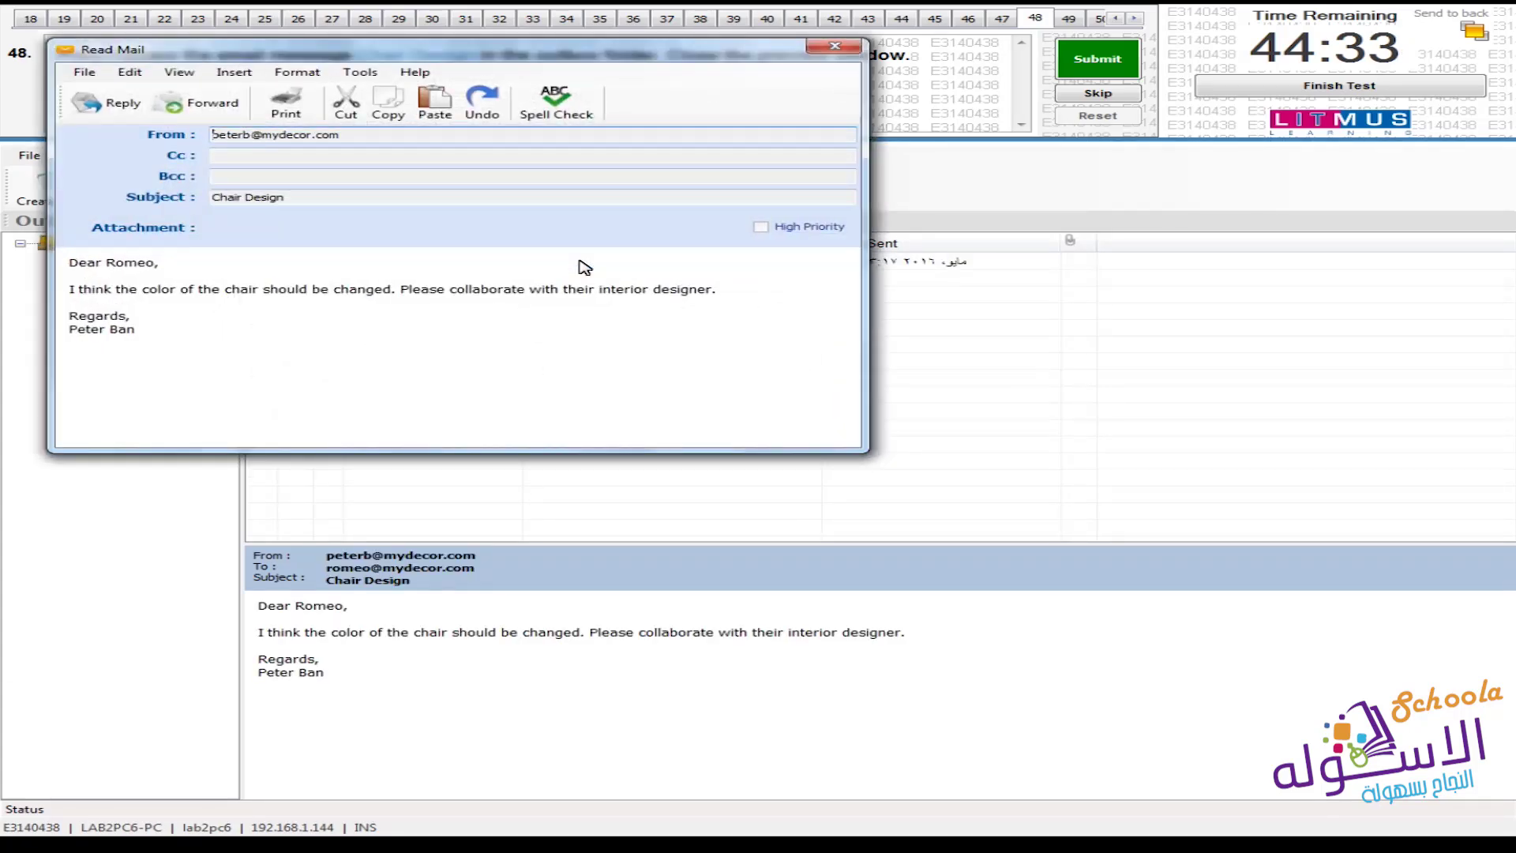
pyautogui.moveTo(592, 63); pyautogui.dragTo(843, 174)
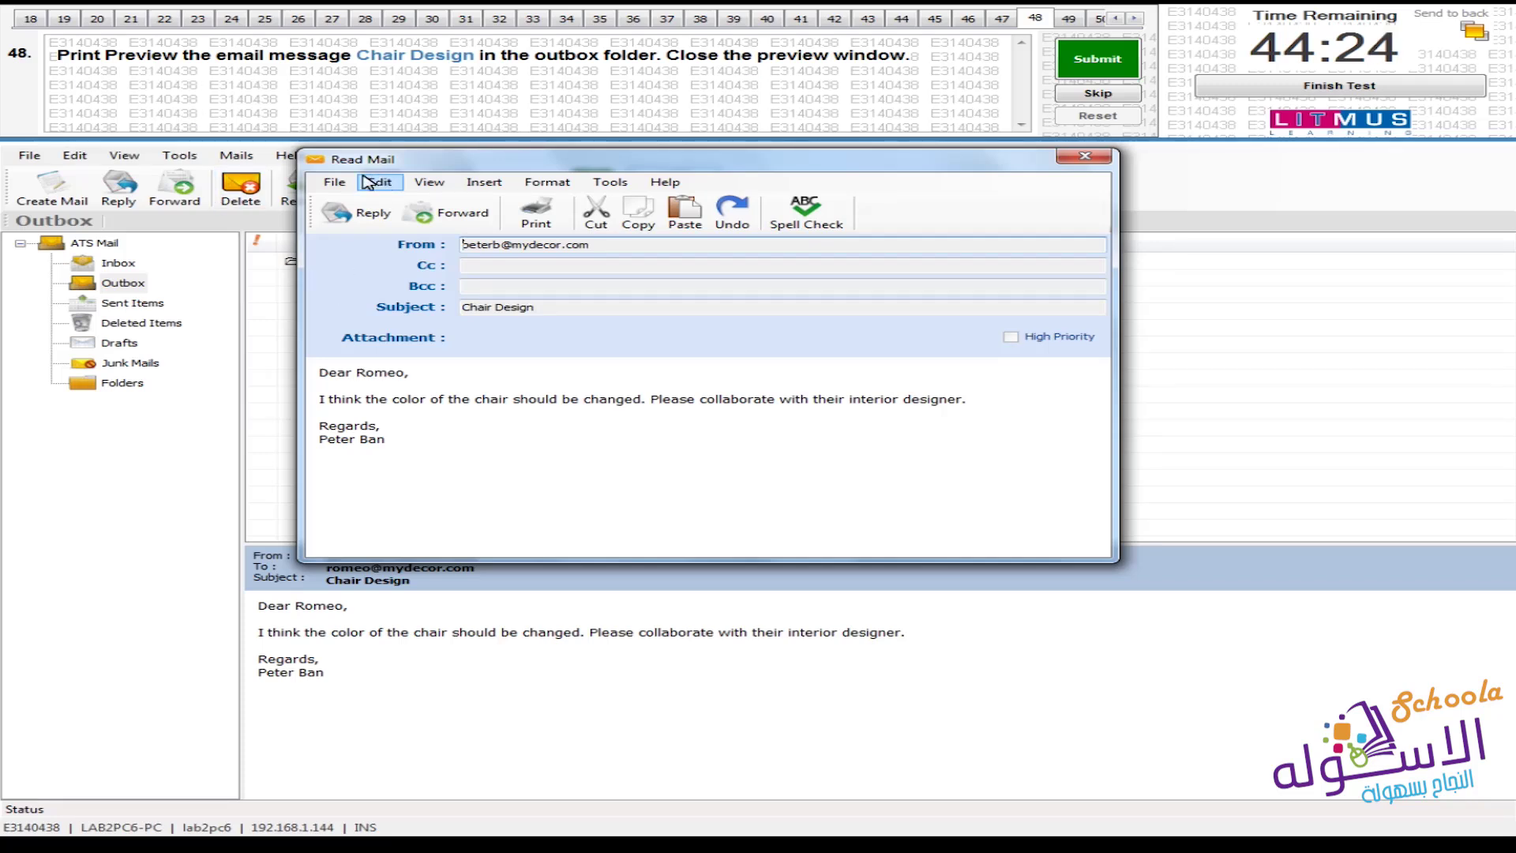
pyautogui.click(332, 182)
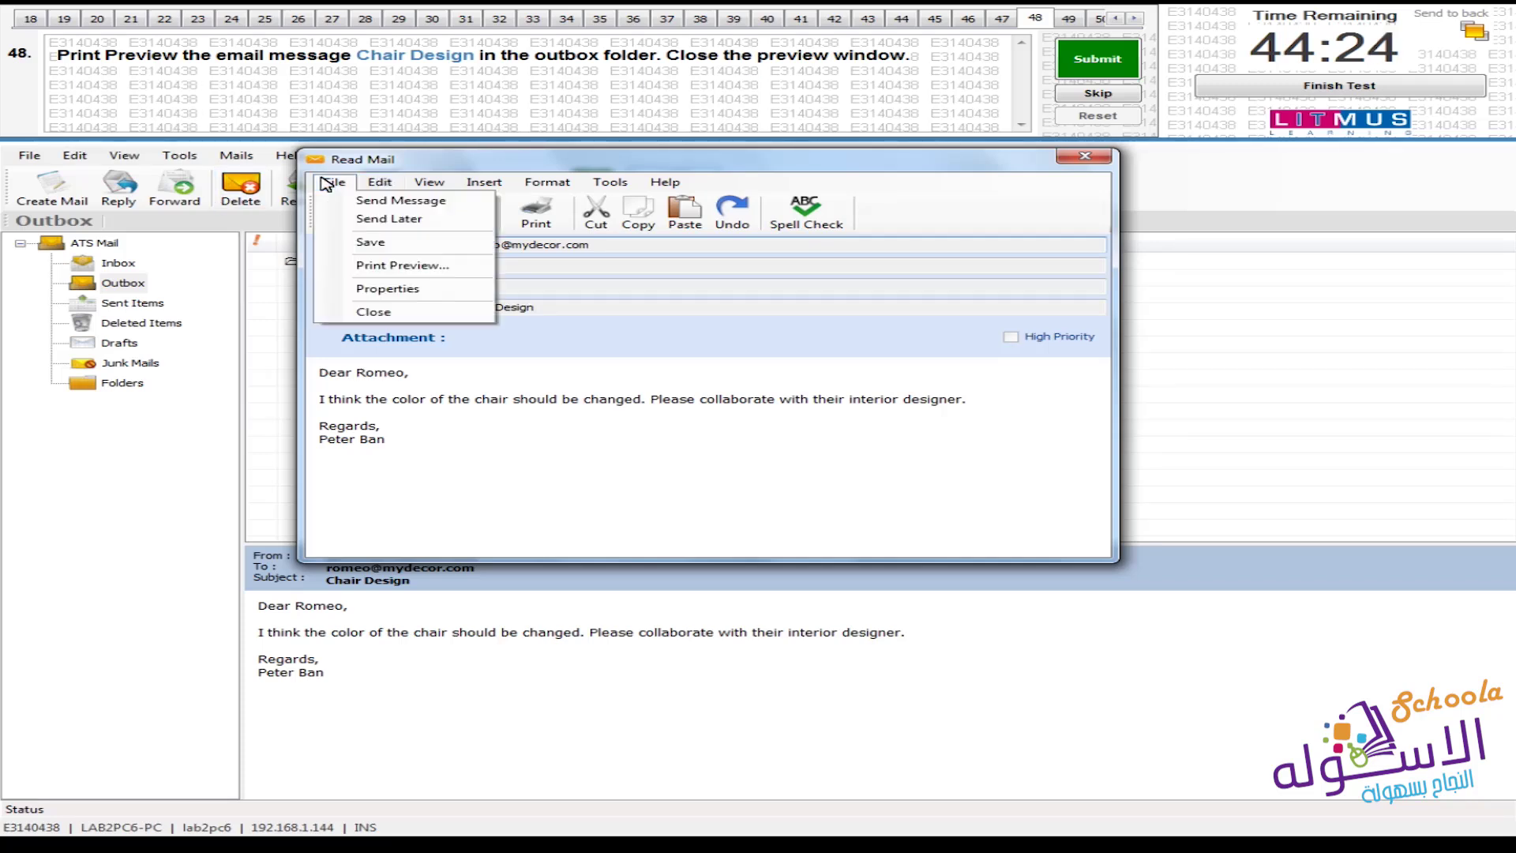
# Print-preview the Chair Design message, then close the preview and the message window
pyautogui.click(447, 271)
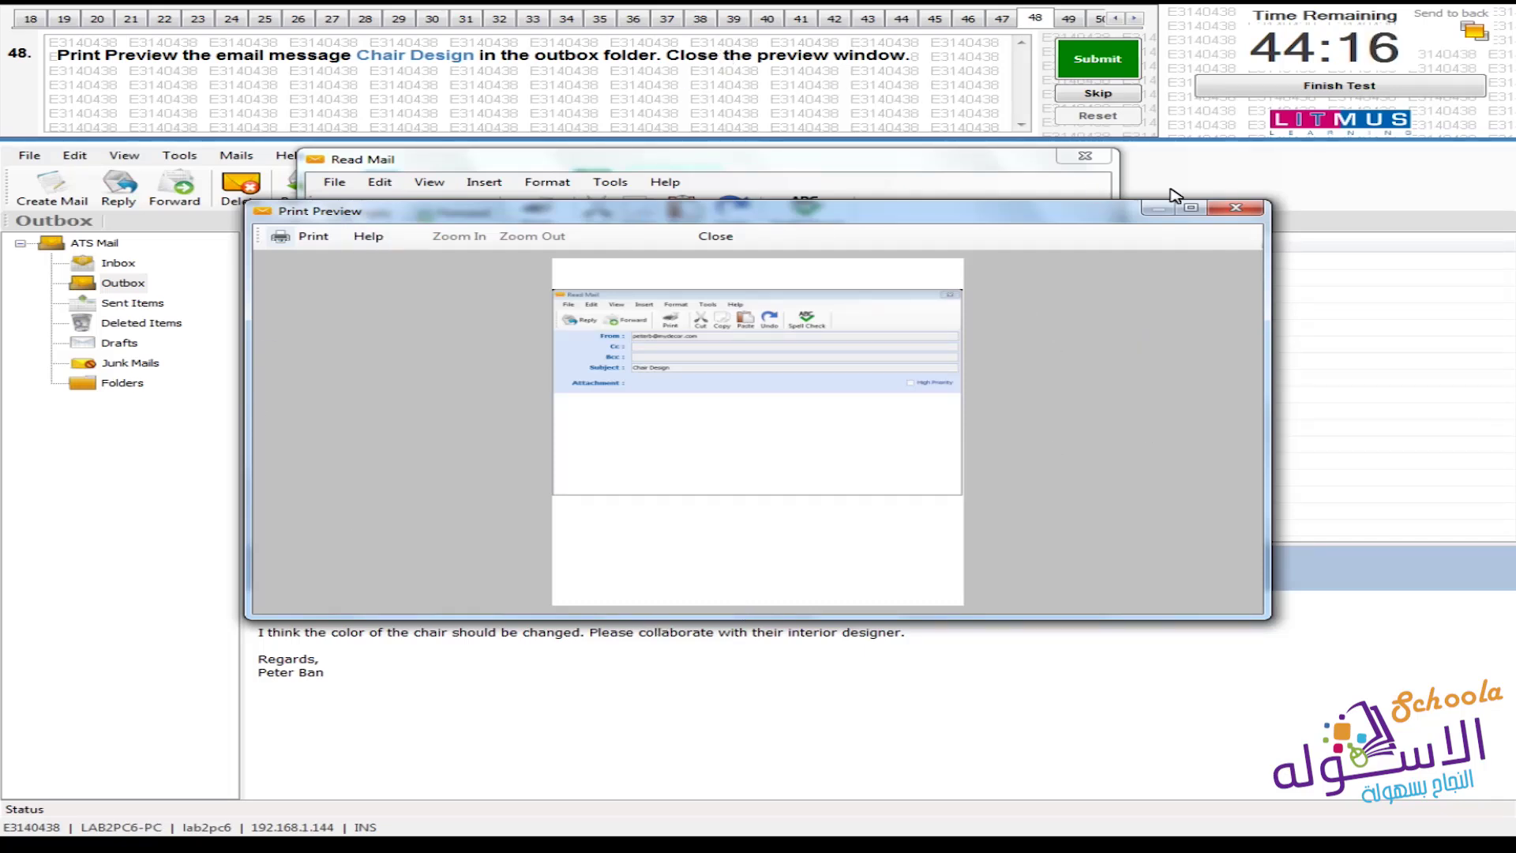
pyautogui.click(1223, 210)
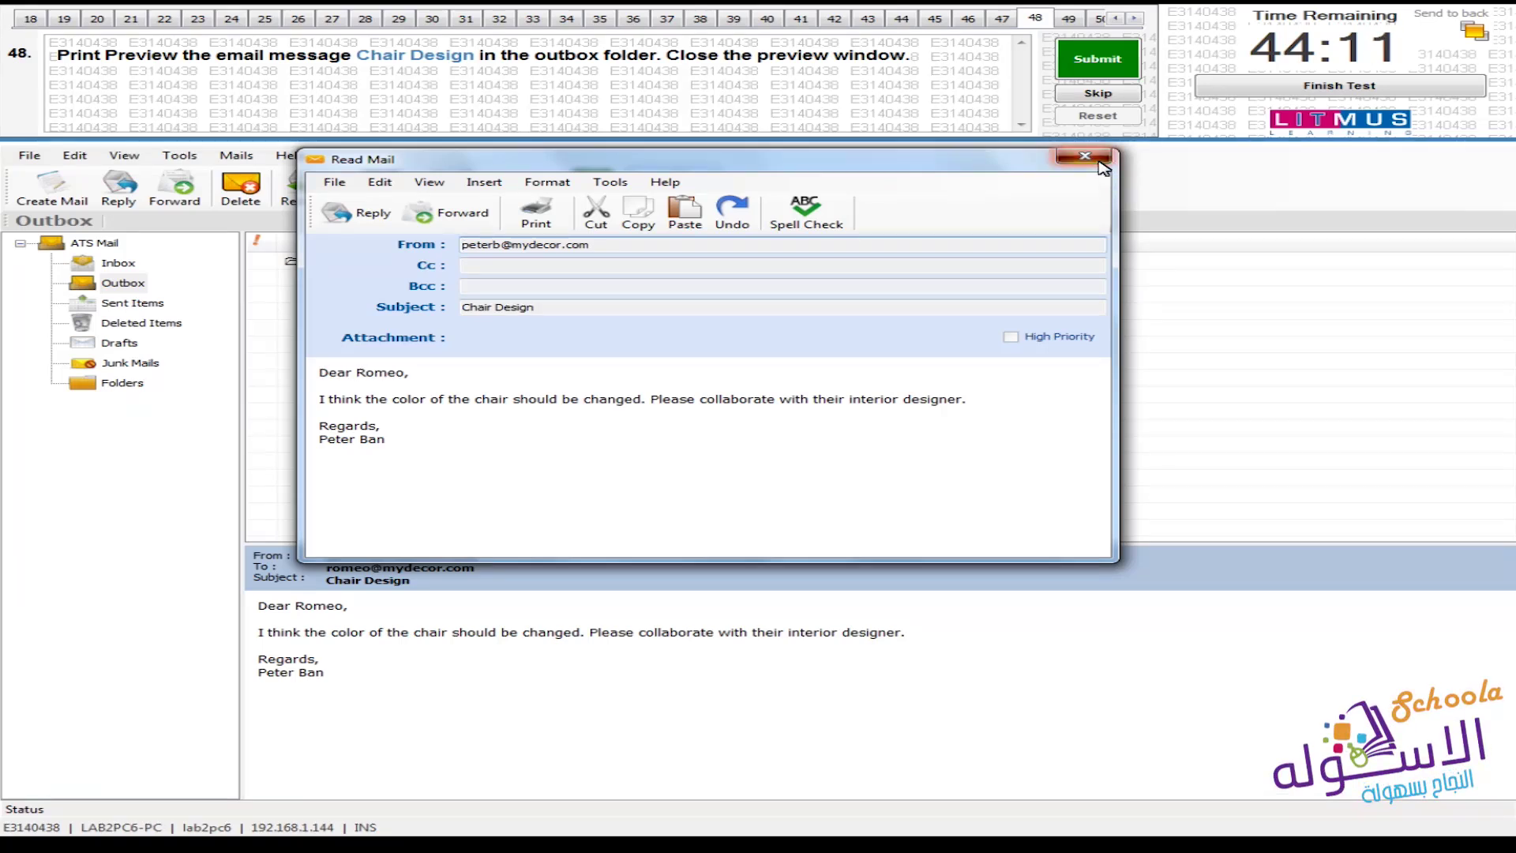
pyautogui.click(1086, 157)
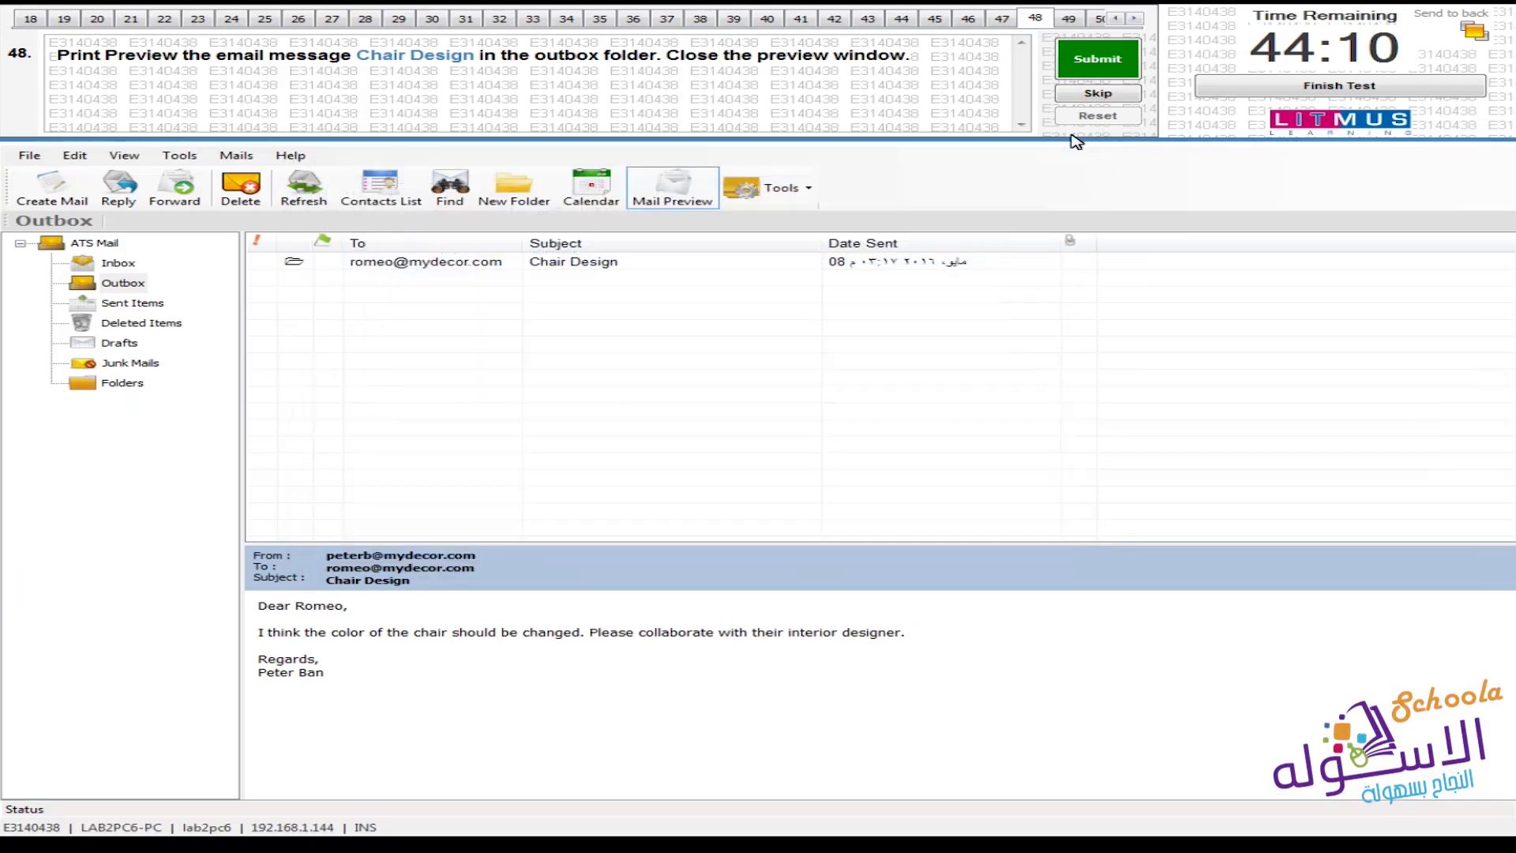
# Reopen and close the Chair Design message again, then submit question 48's answer
pyautogui.click(460, 267)
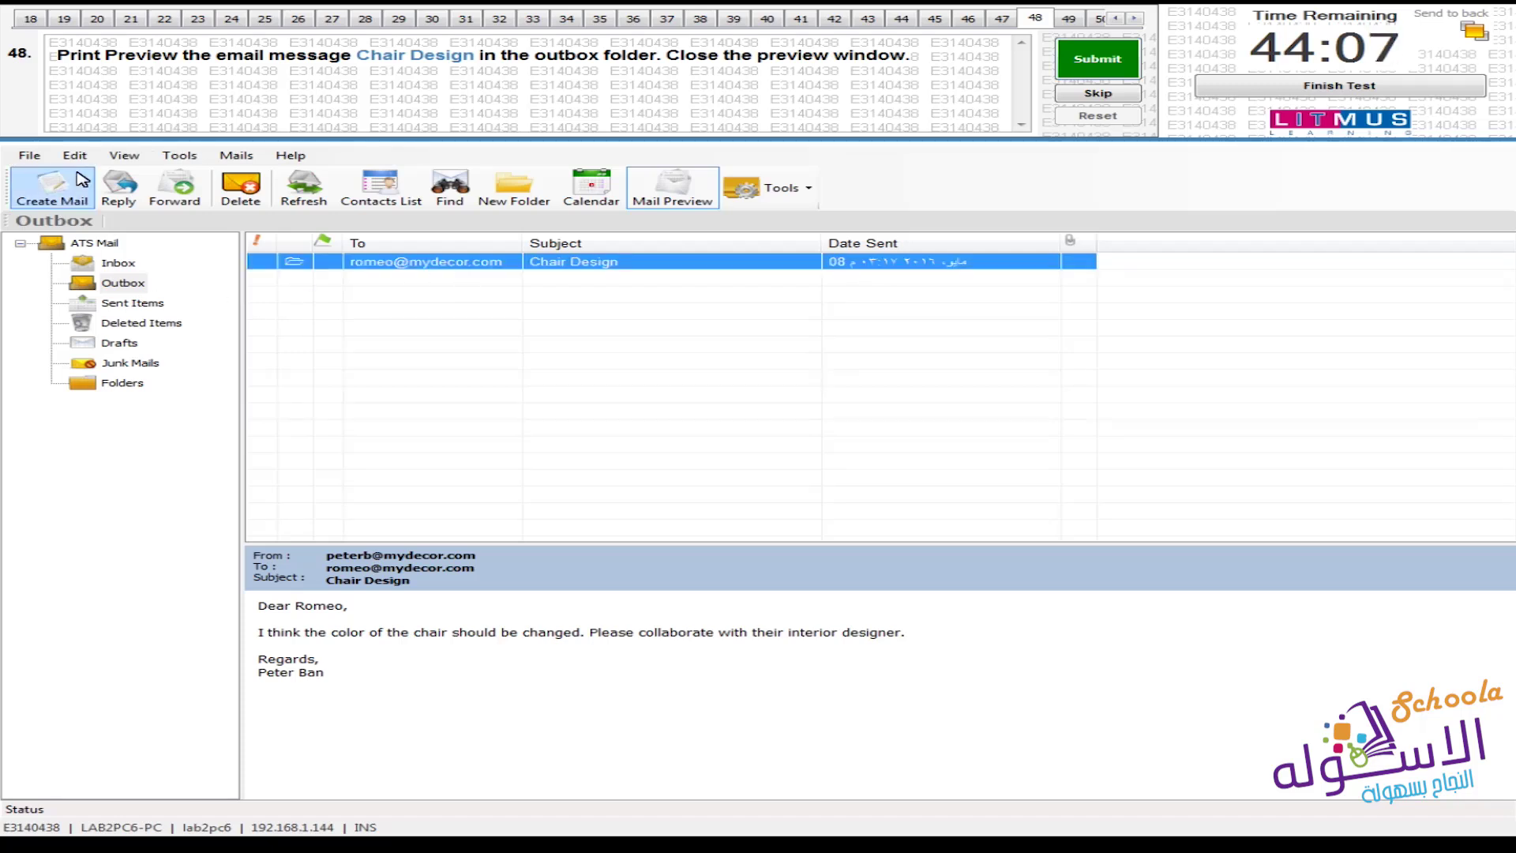
pyautogui.doubleClick(470, 263)
pyautogui.moveTo(234, 82); pyautogui.dragTo(503, 225)
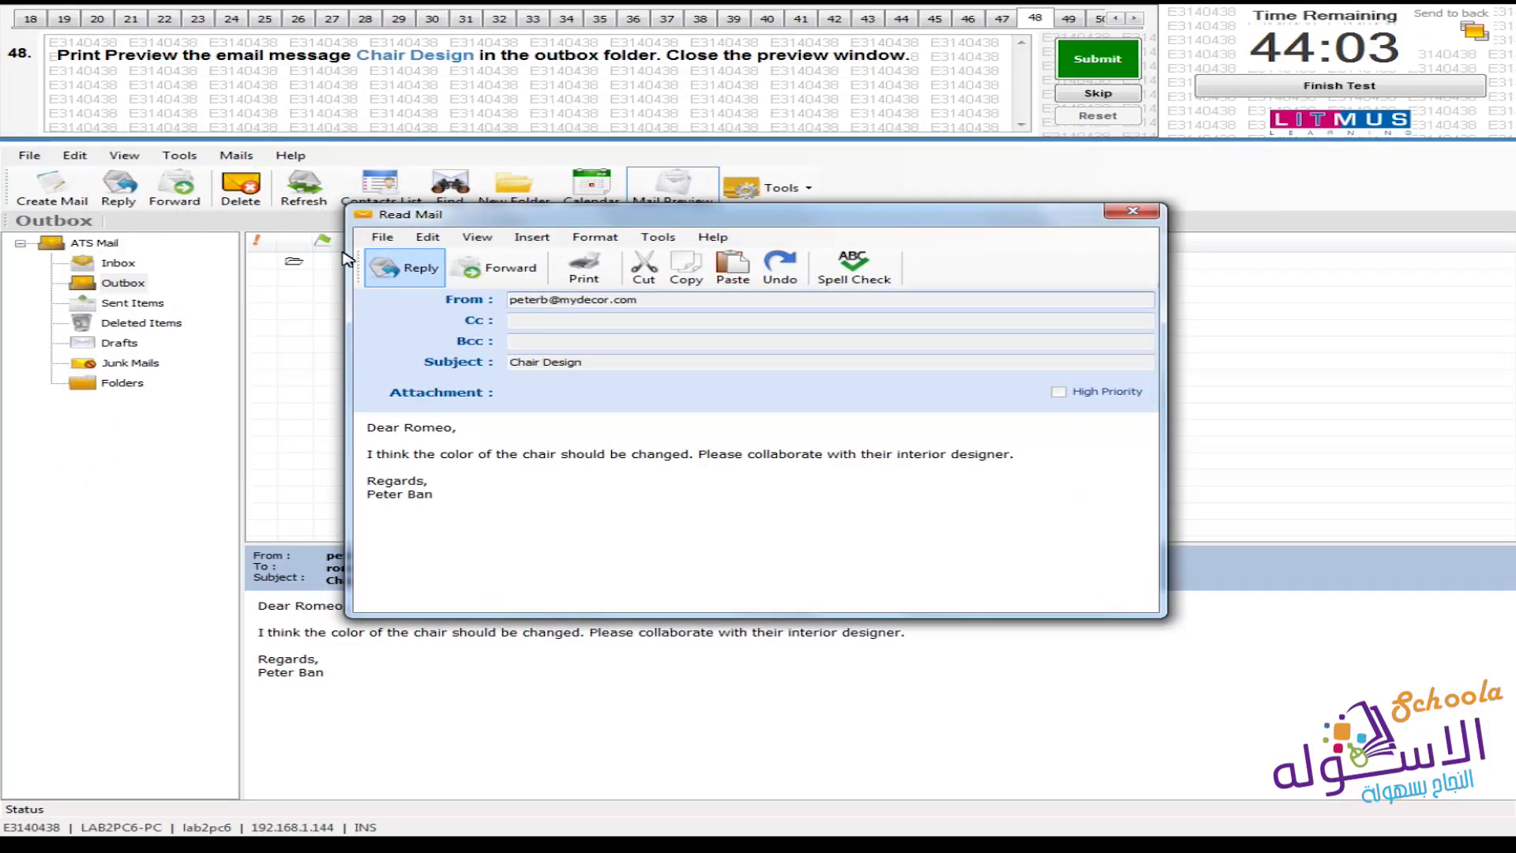
pyautogui.click(398, 237)
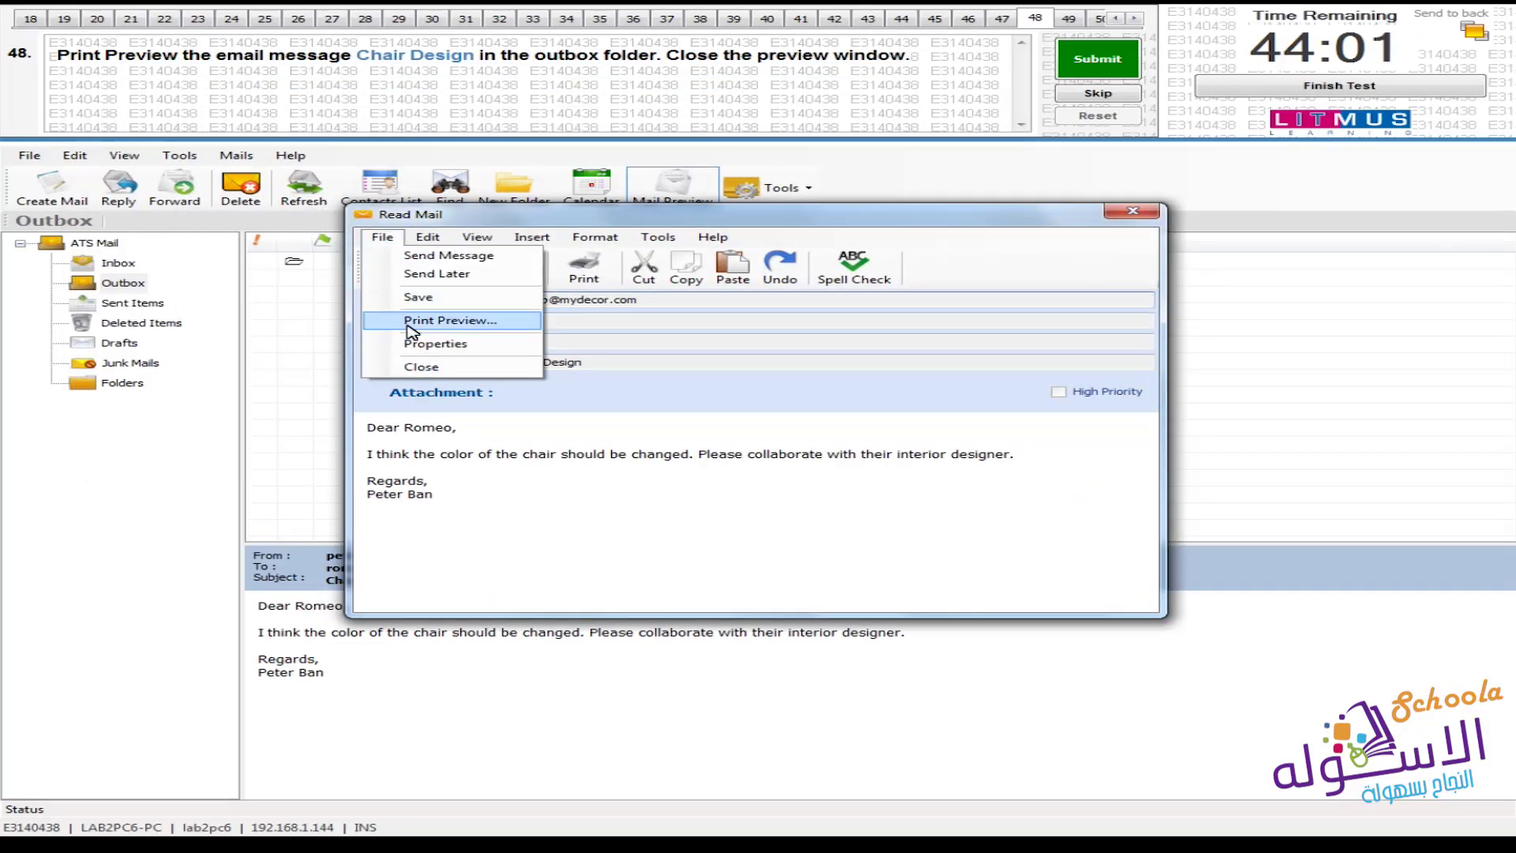
pyautogui.click(35, 161)
pyautogui.click(36, 161)
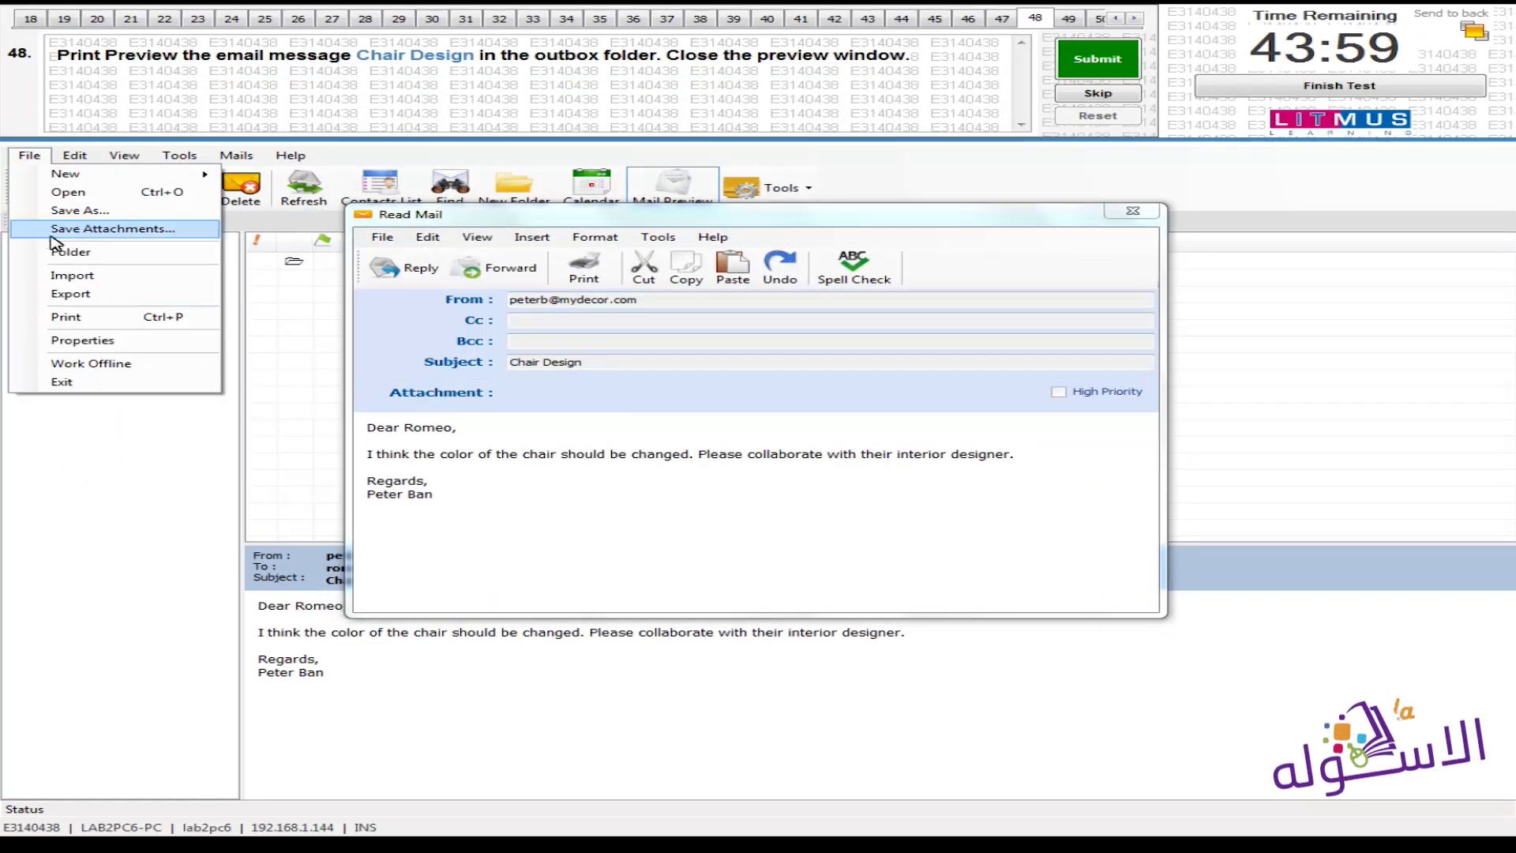
pyautogui.click(1135, 220)
pyautogui.click(1131, 215)
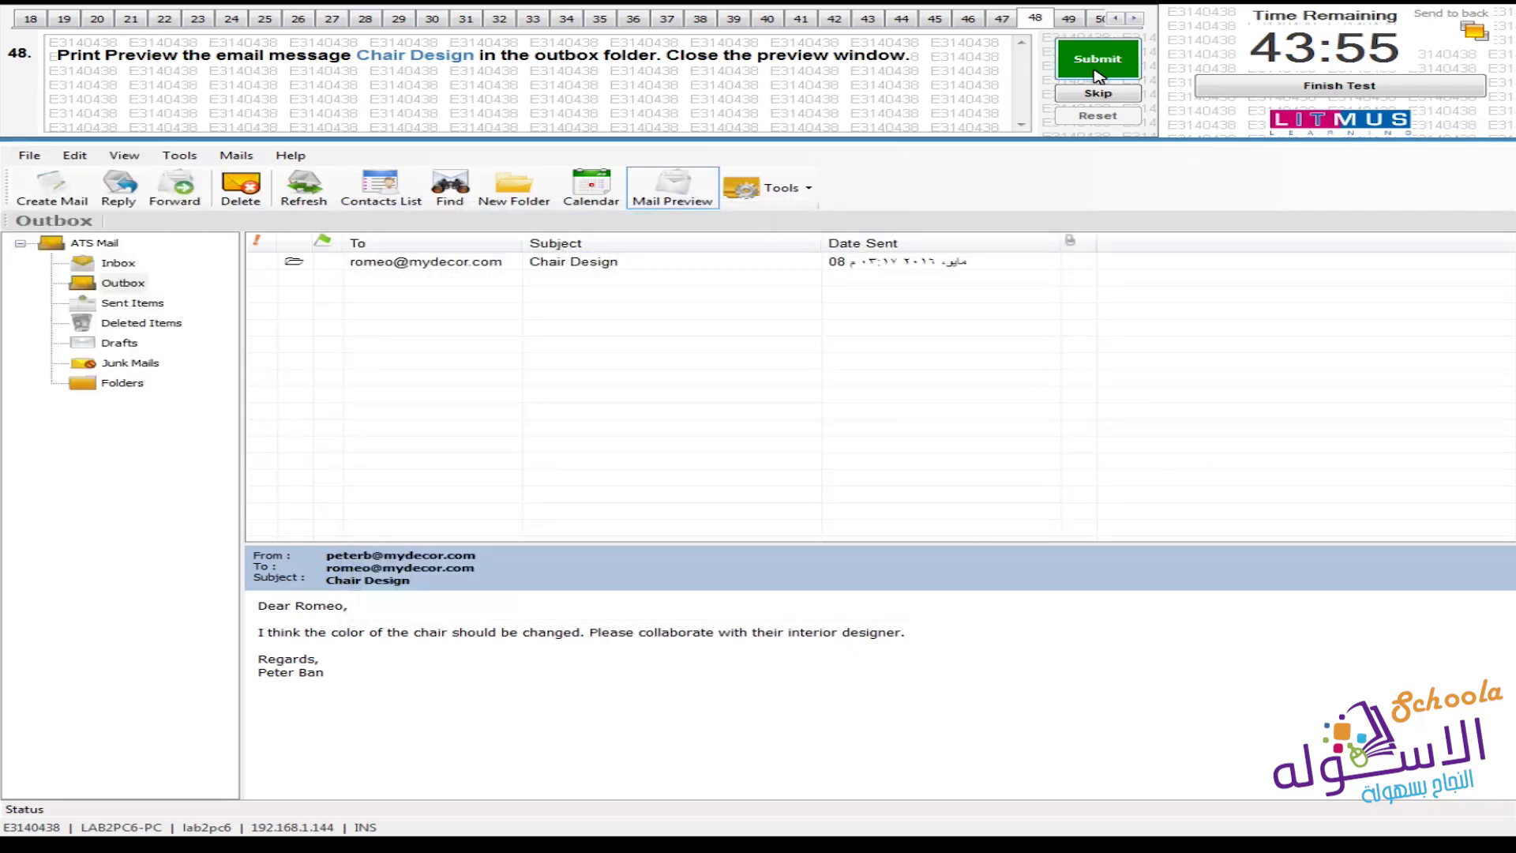
pyautogui.click(1098, 75)
# Confirm question 48, create a mail folder named Budget, and submit question 49
pyautogui.click(868, 479)
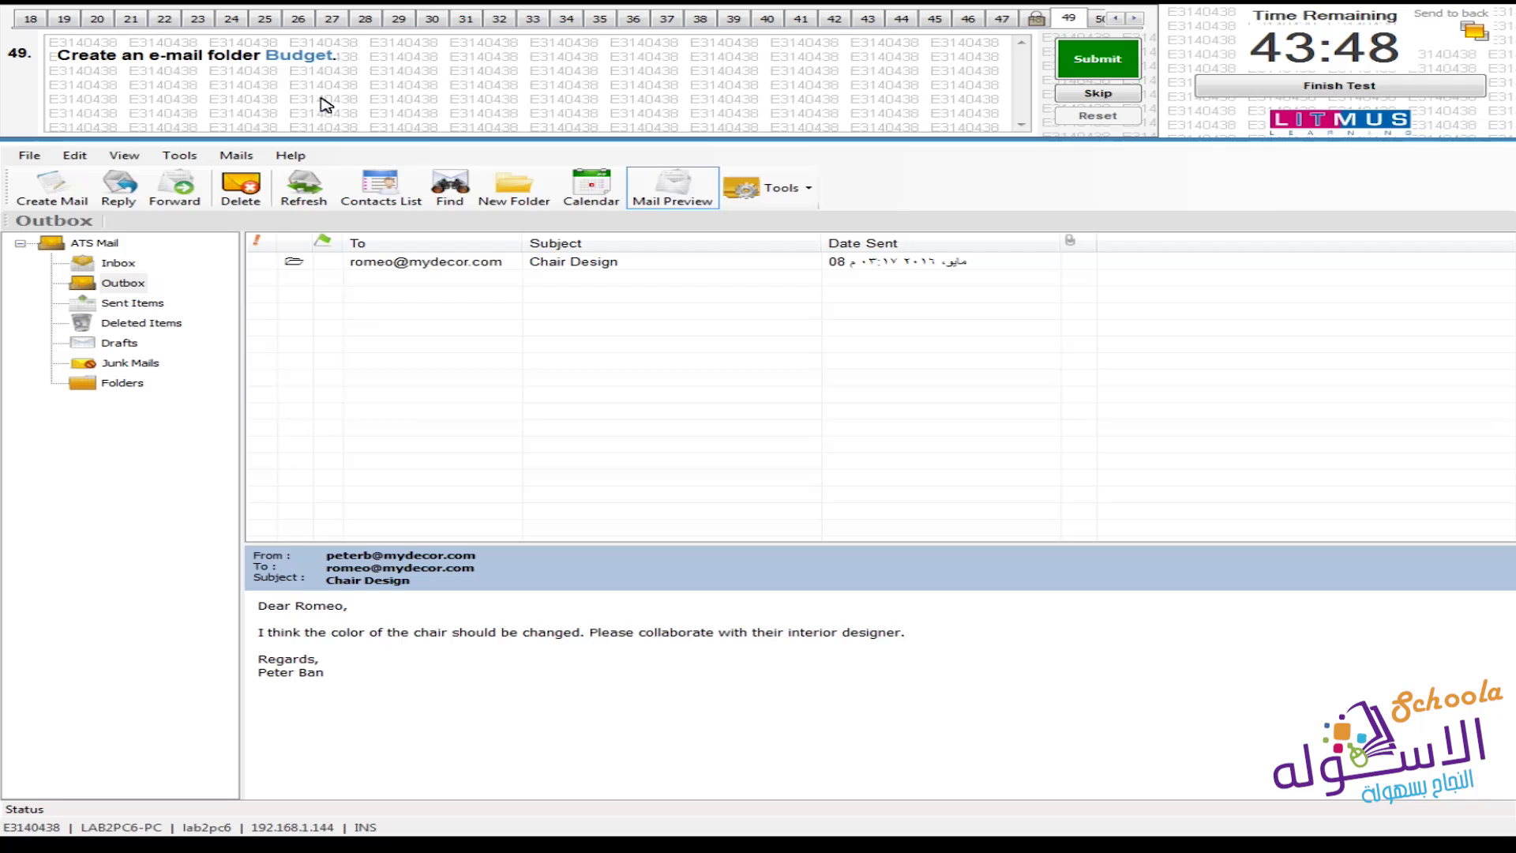
pyautogui.click(509, 207)
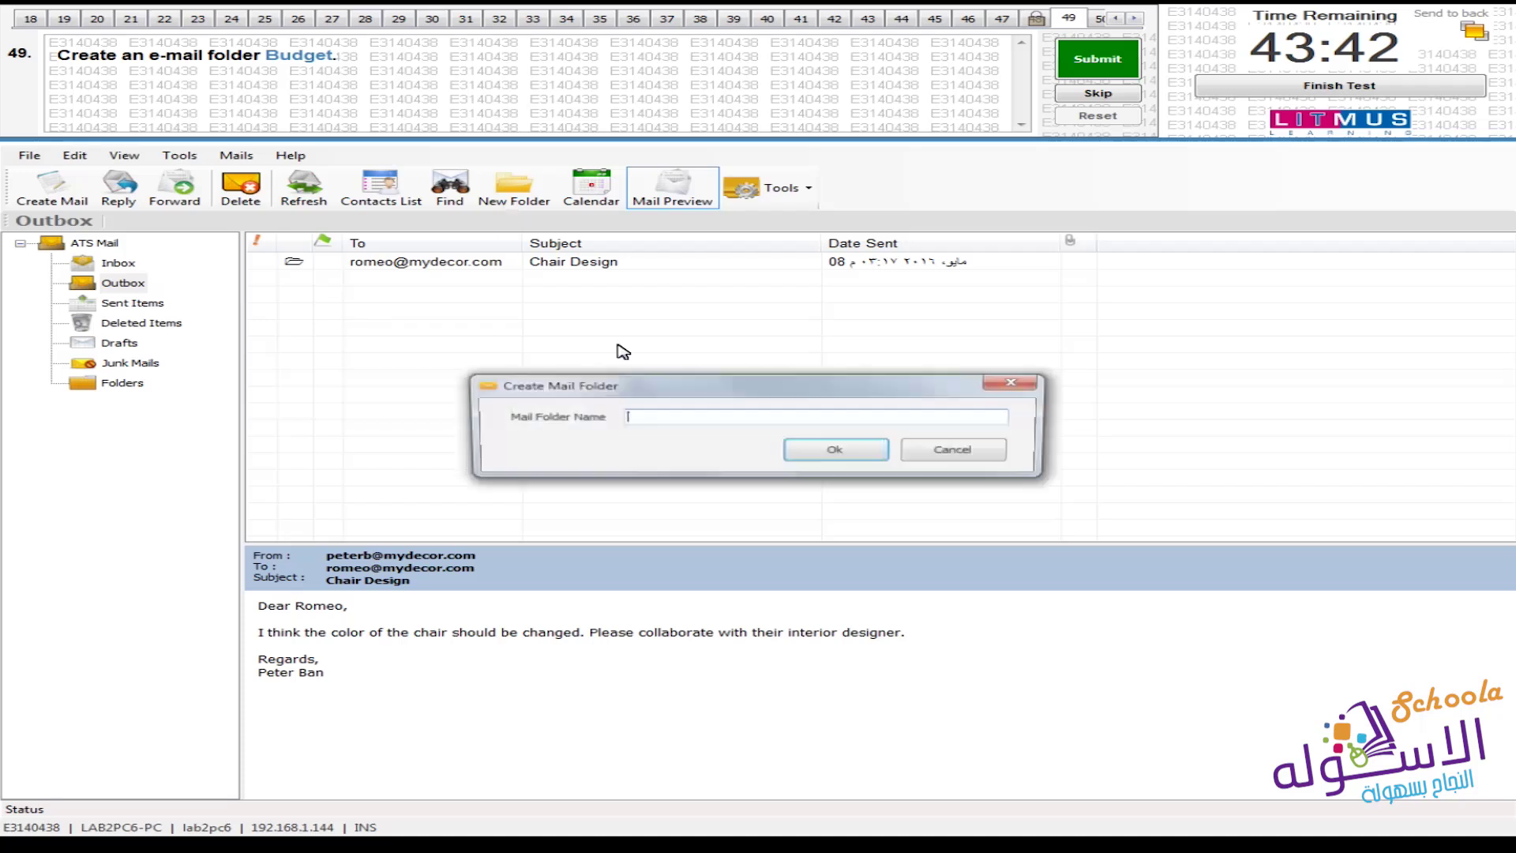
pyautogui.write('Budget')
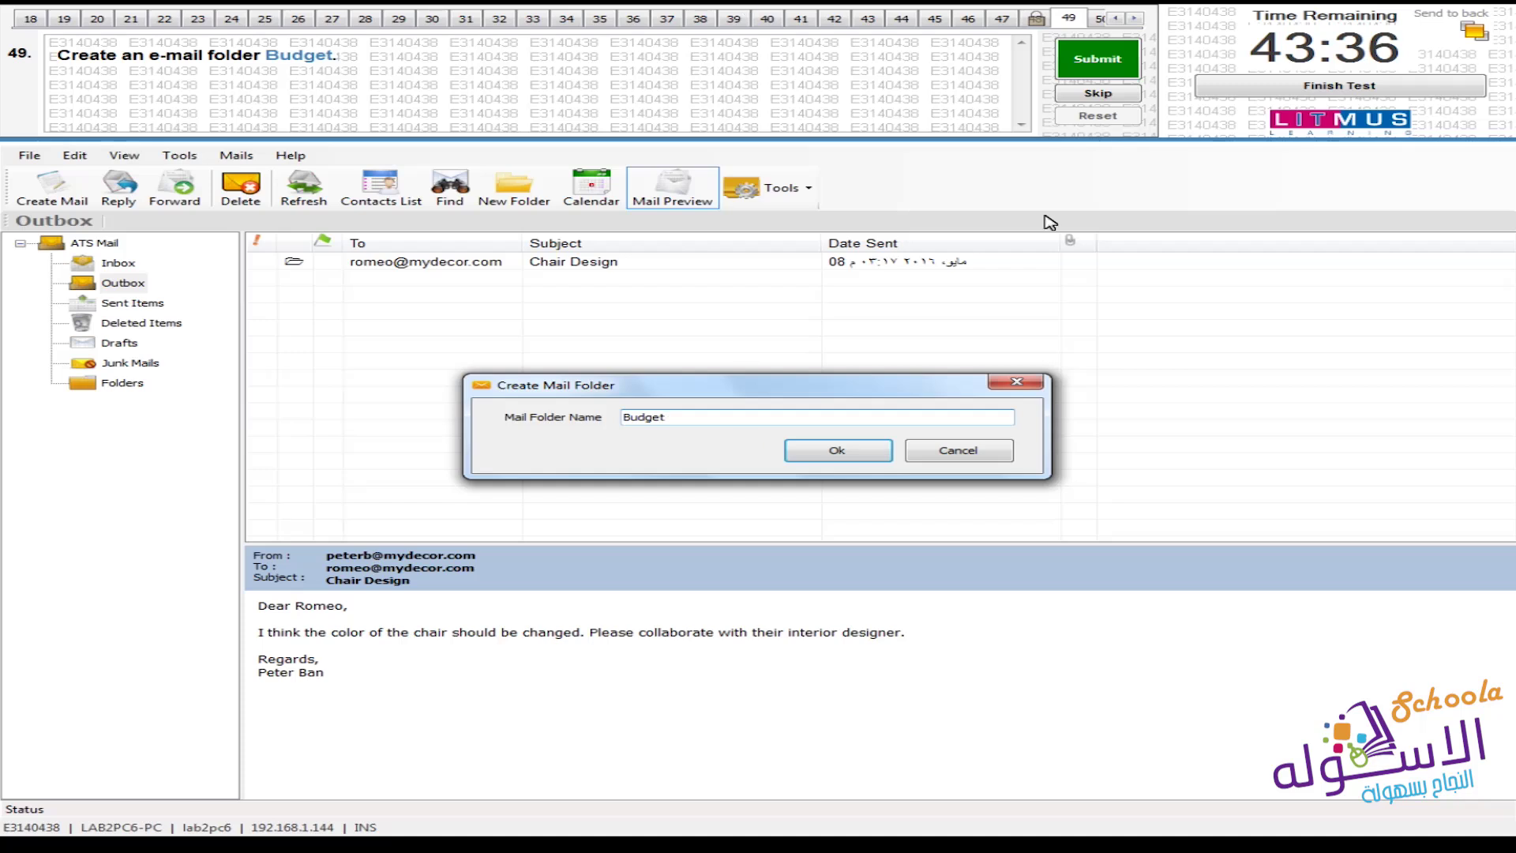
pyautogui.click(798, 456)
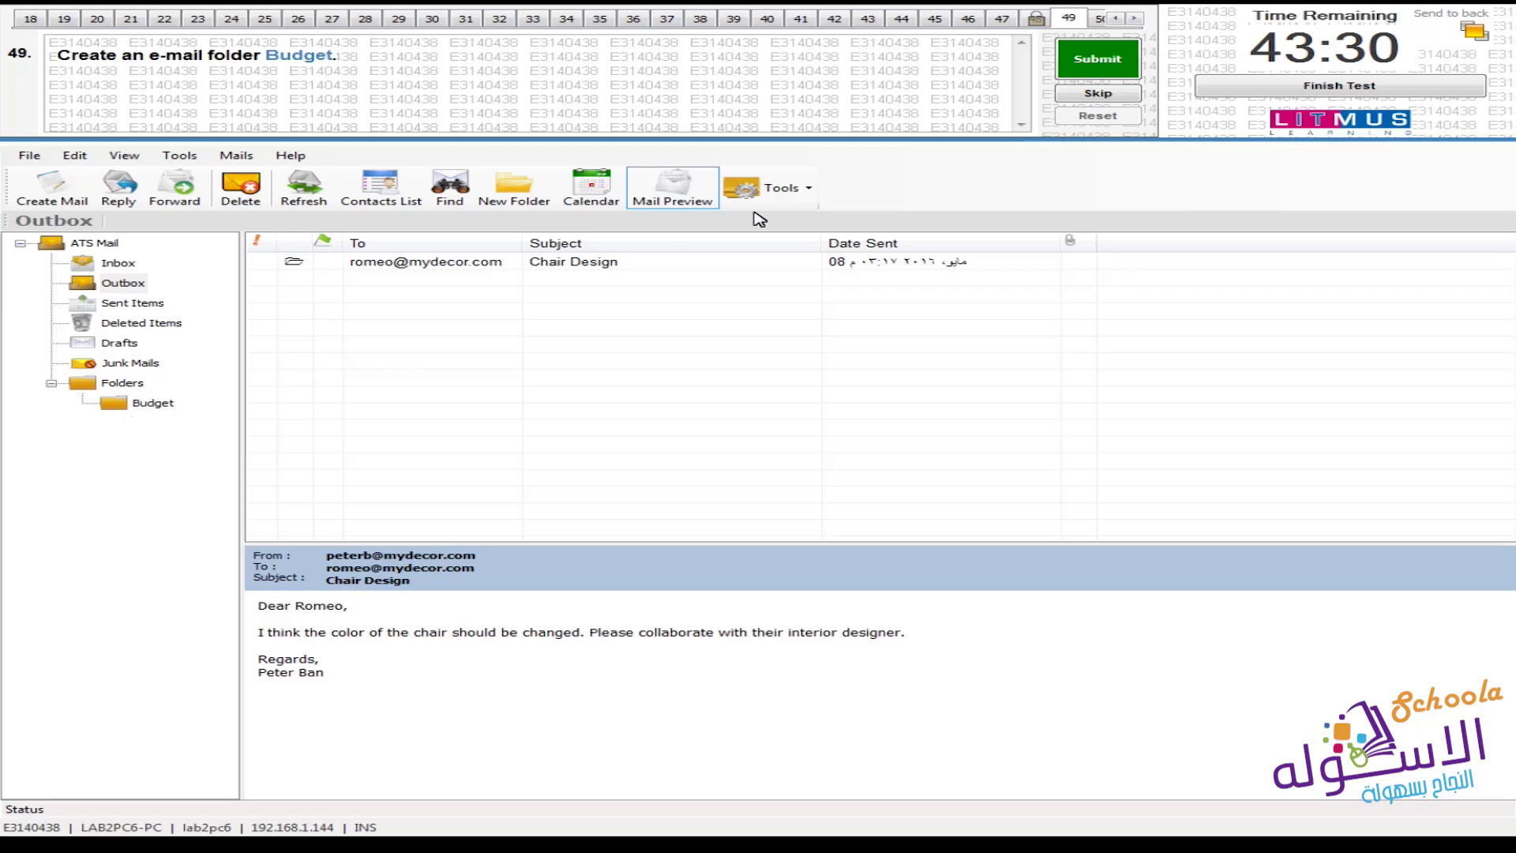
pyautogui.click(1122, 66)
pyautogui.click(827, 474)
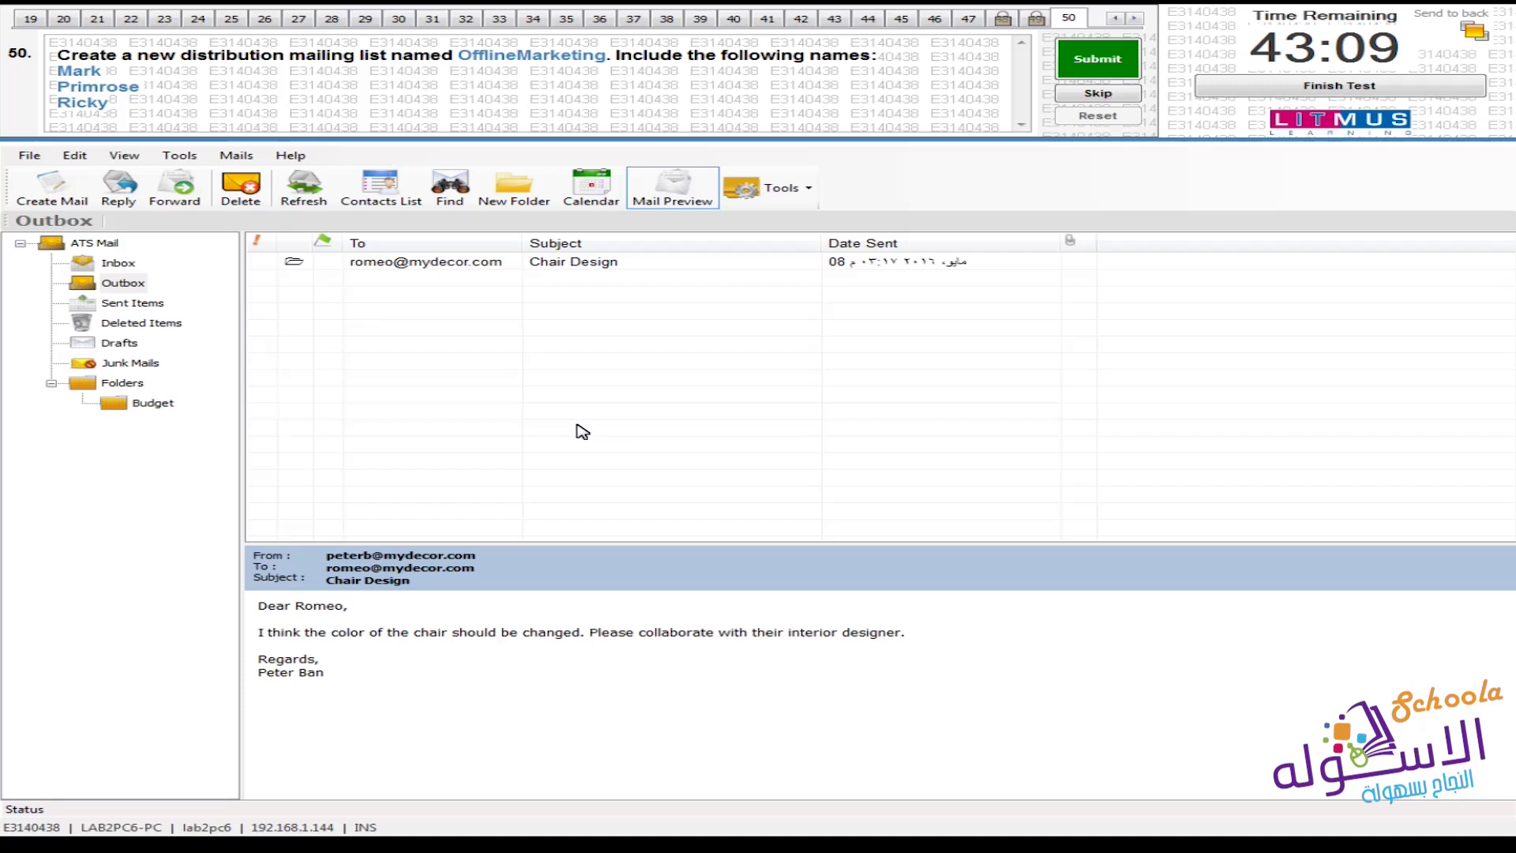
# Dismiss the File menu and open the Distribution List manager from the Tools options
pyautogui.click(30, 155)
pyautogui.moveTo(60, 175)
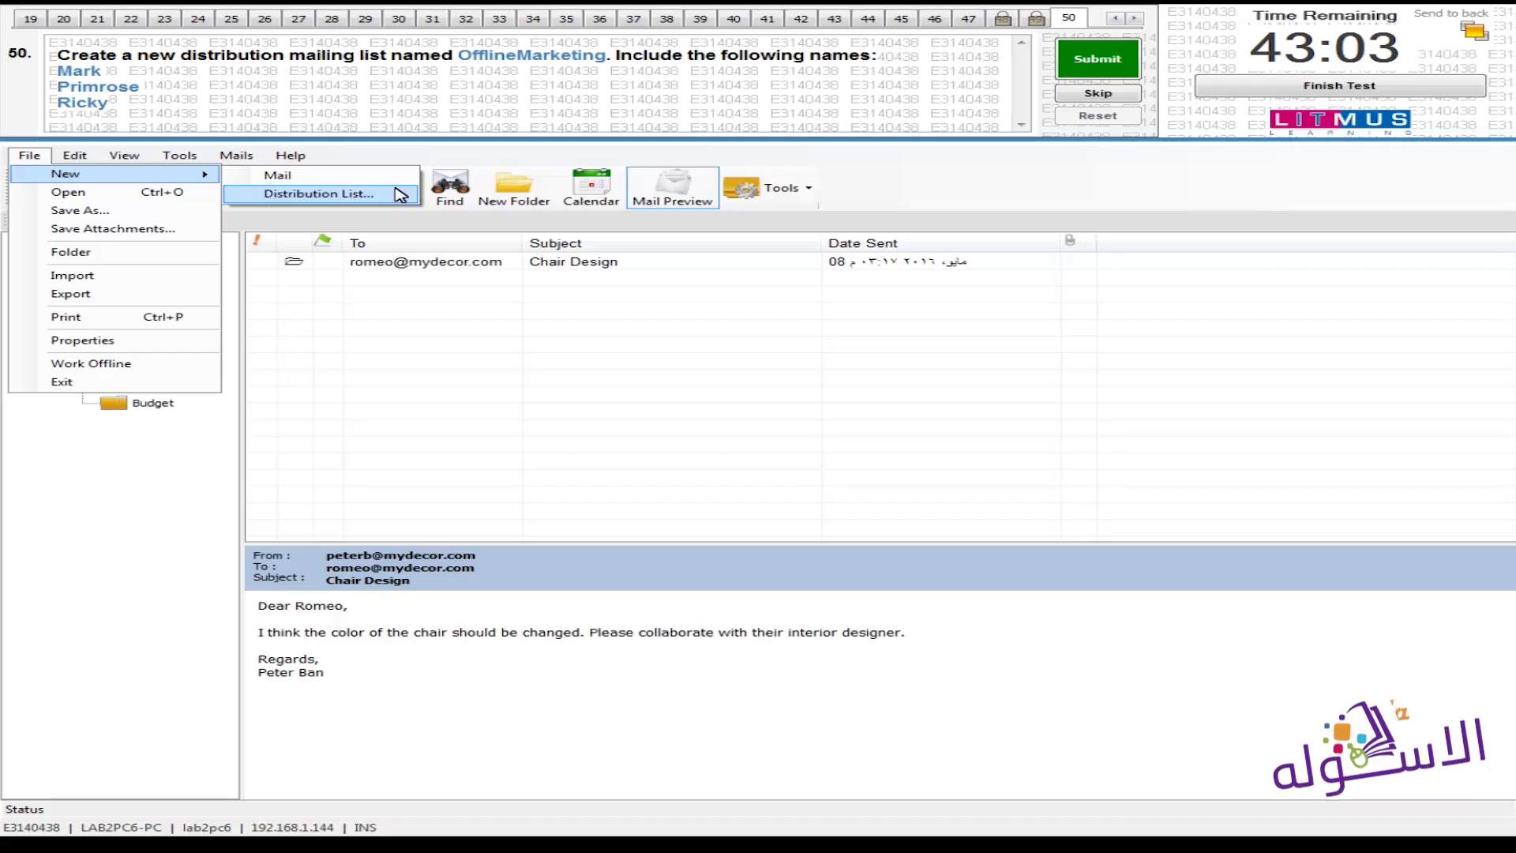
pyautogui.click(447, 440)
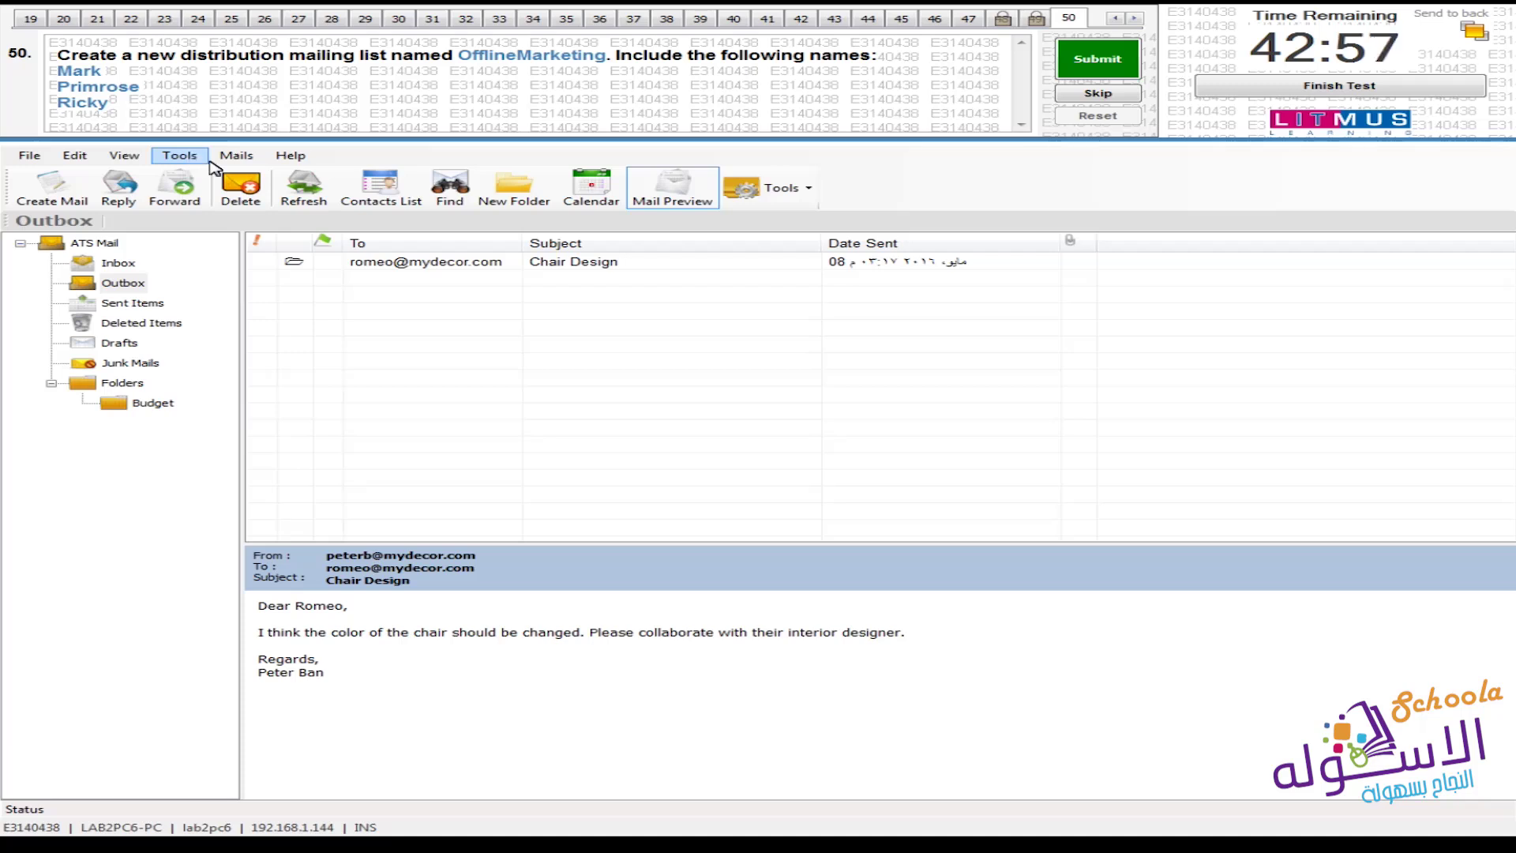
pyautogui.click(801, 189)
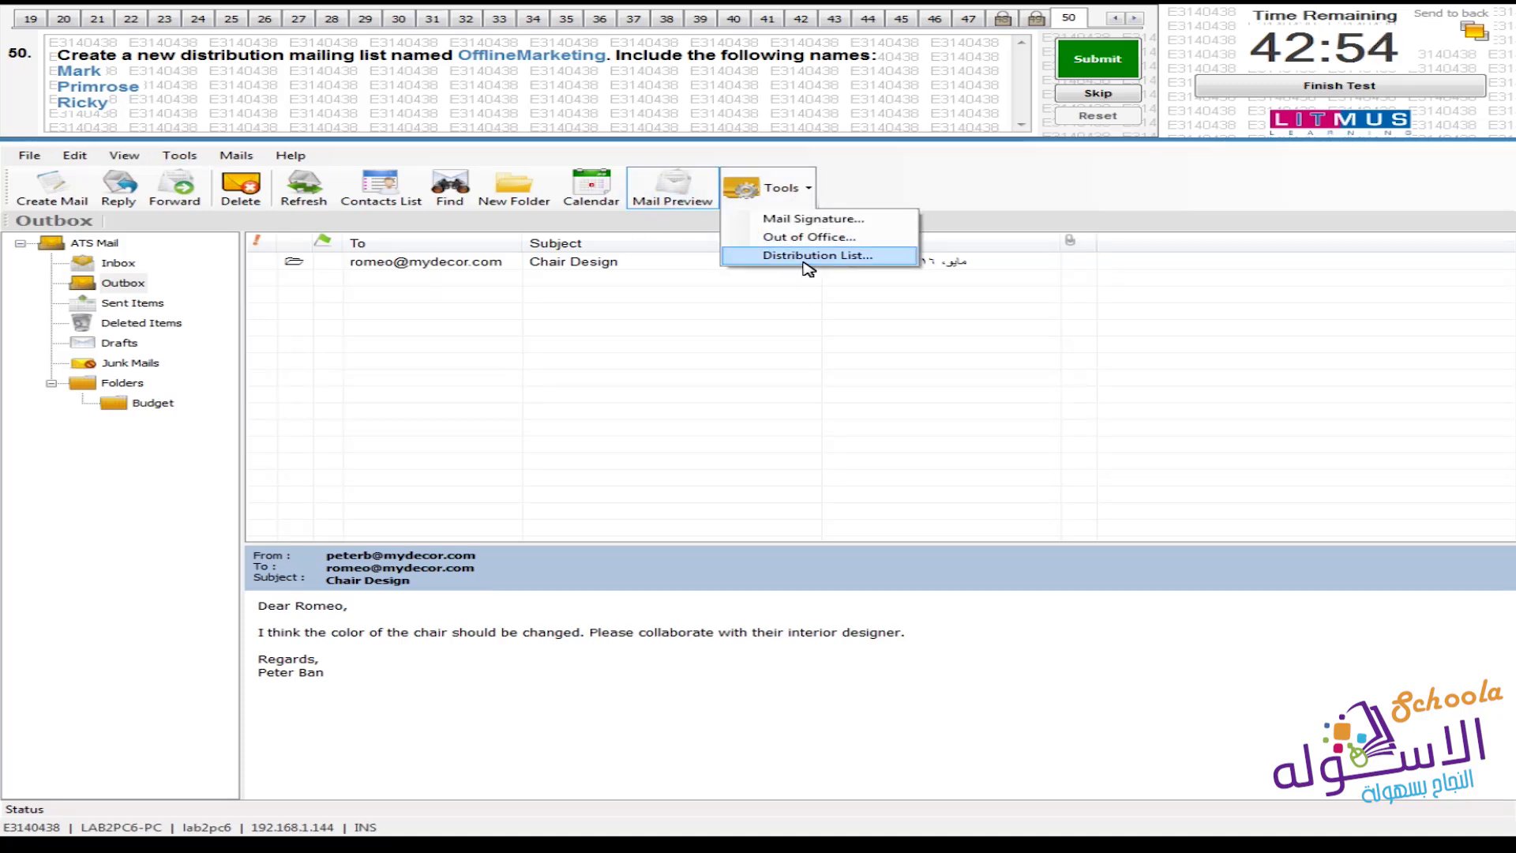
pyautogui.click(804, 263)
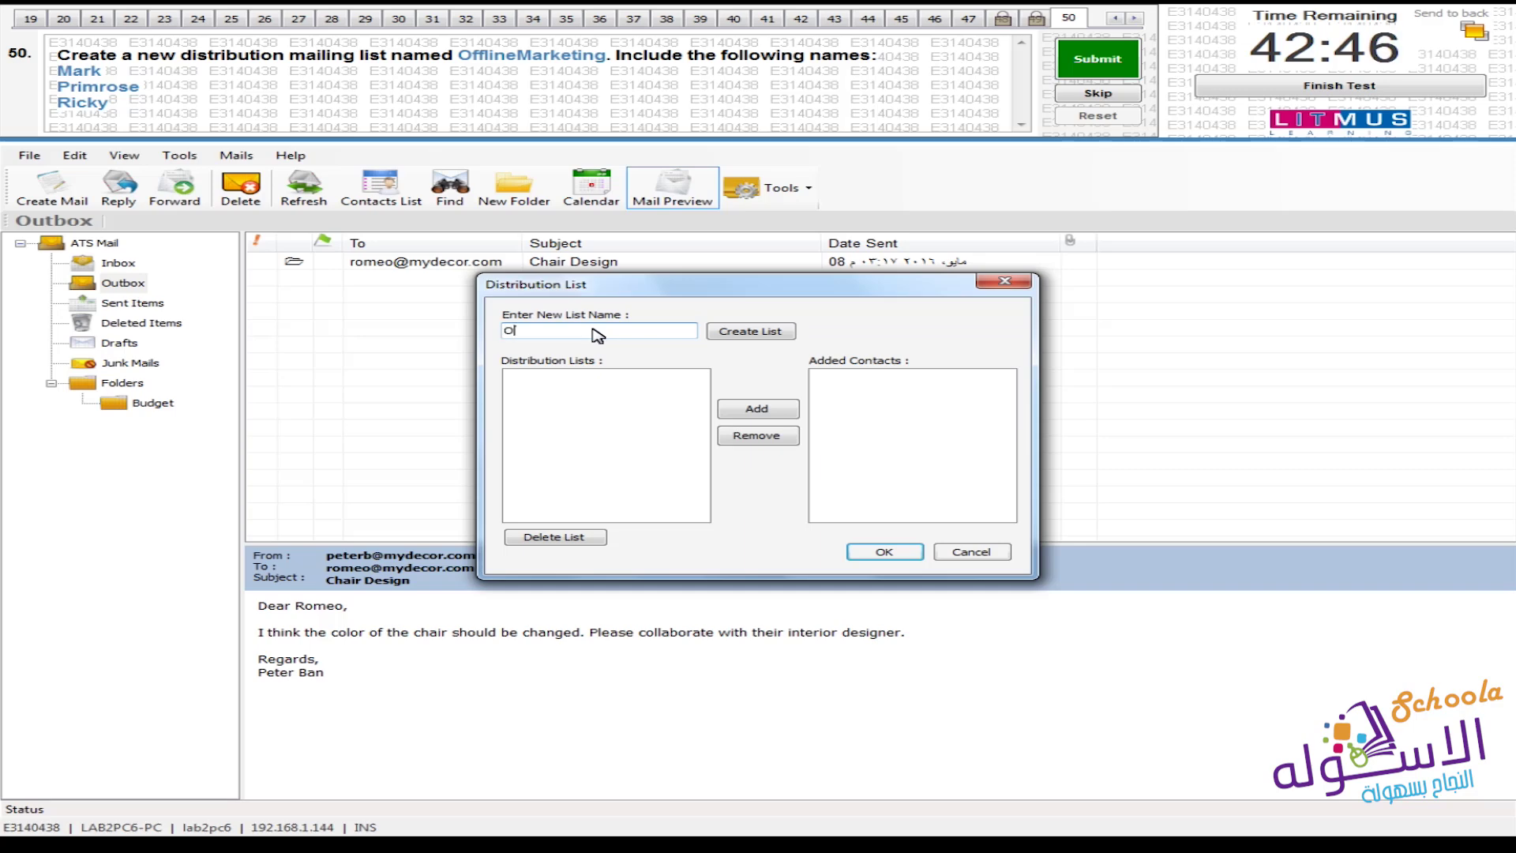
# Create a distribution list named OfflineMarketing and select it
pyautogui.write('neMarketing')
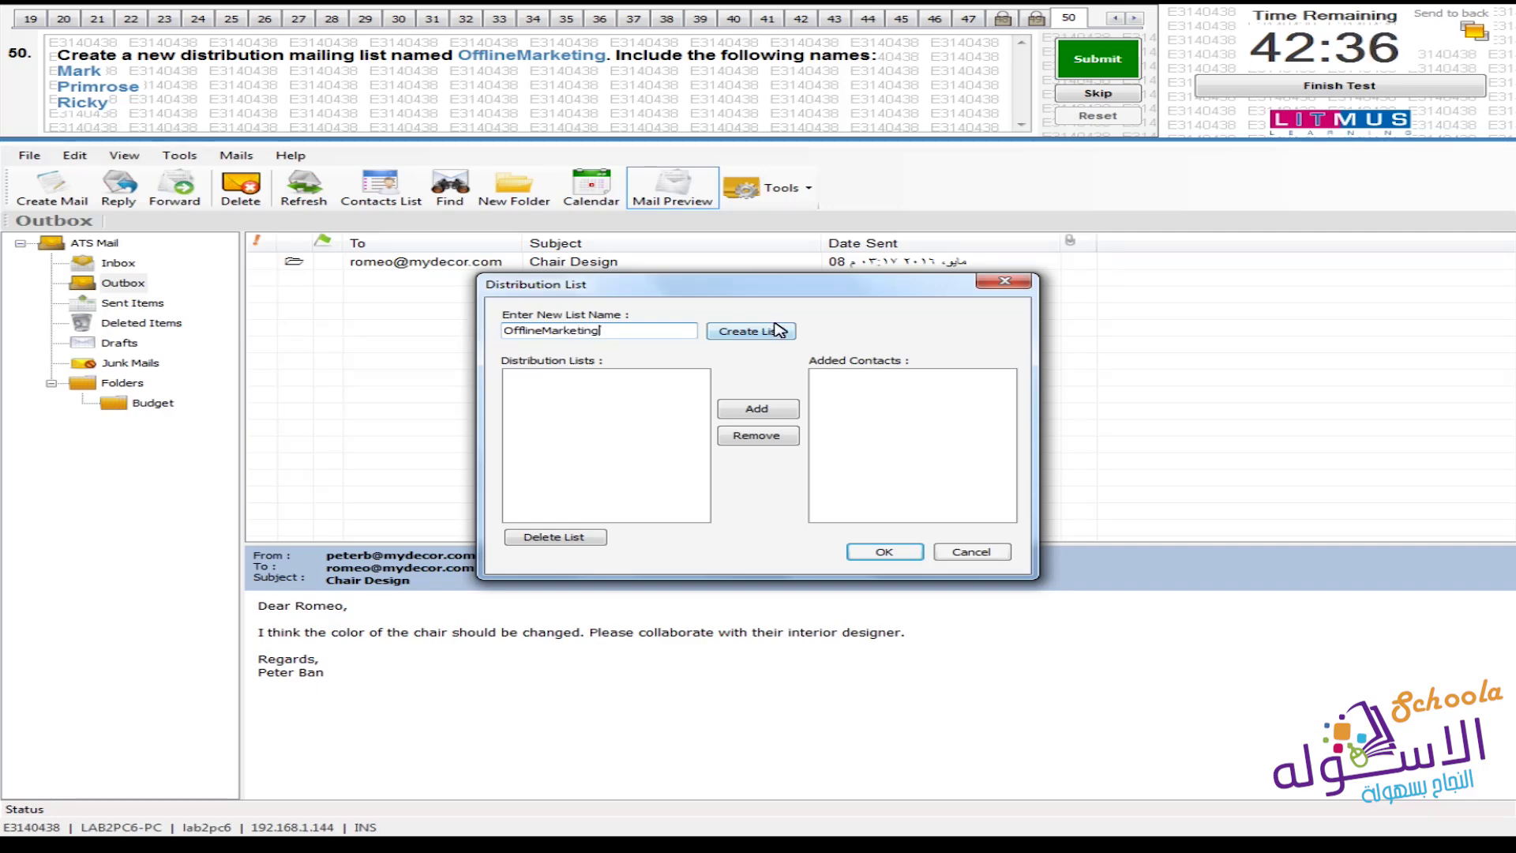
pyautogui.click(764, 332)
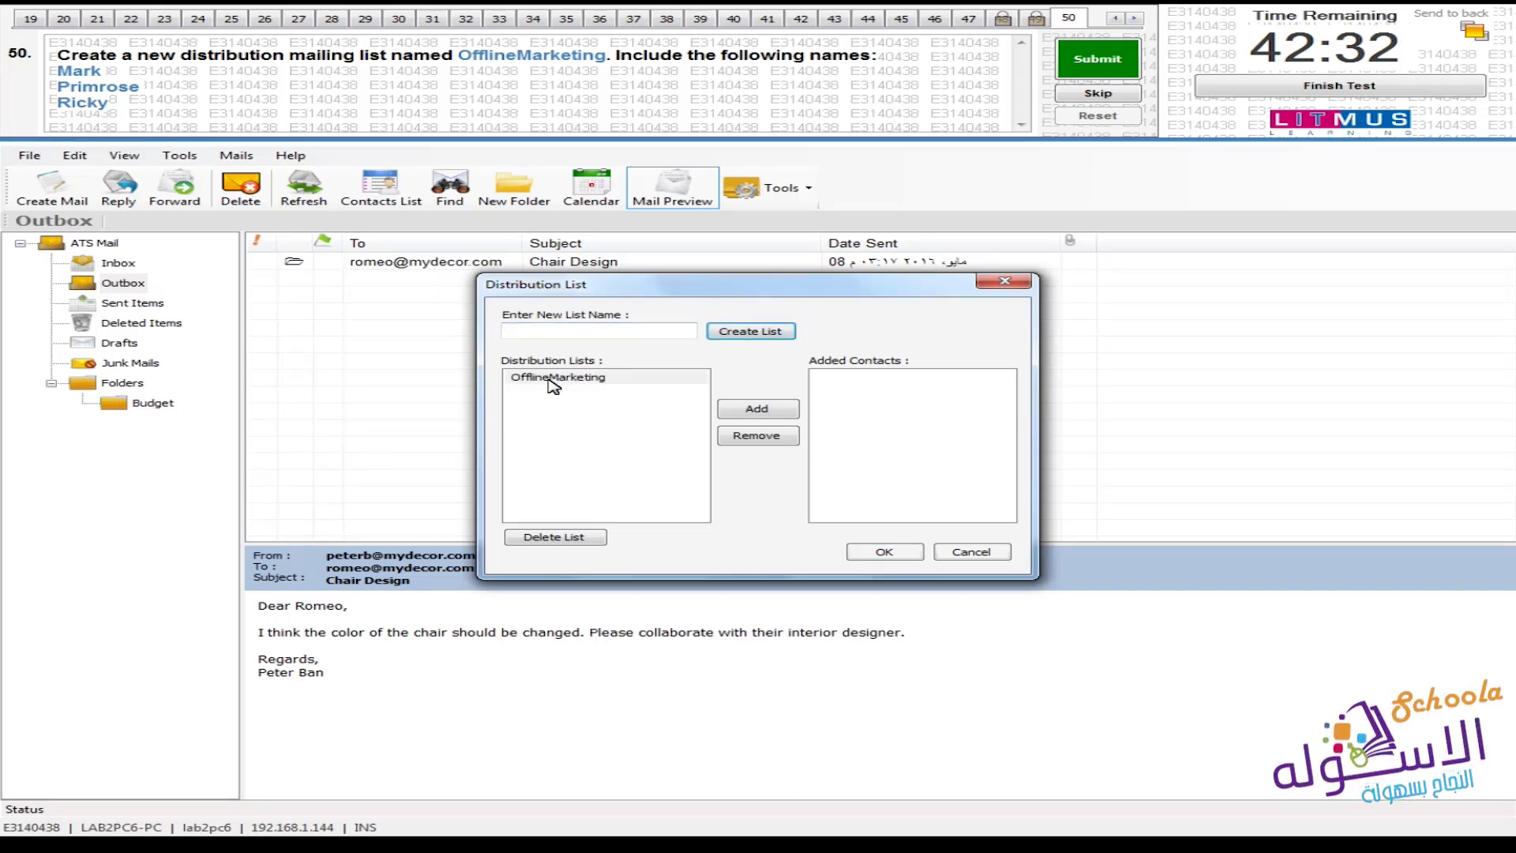
pyautogui.click(607, 380)
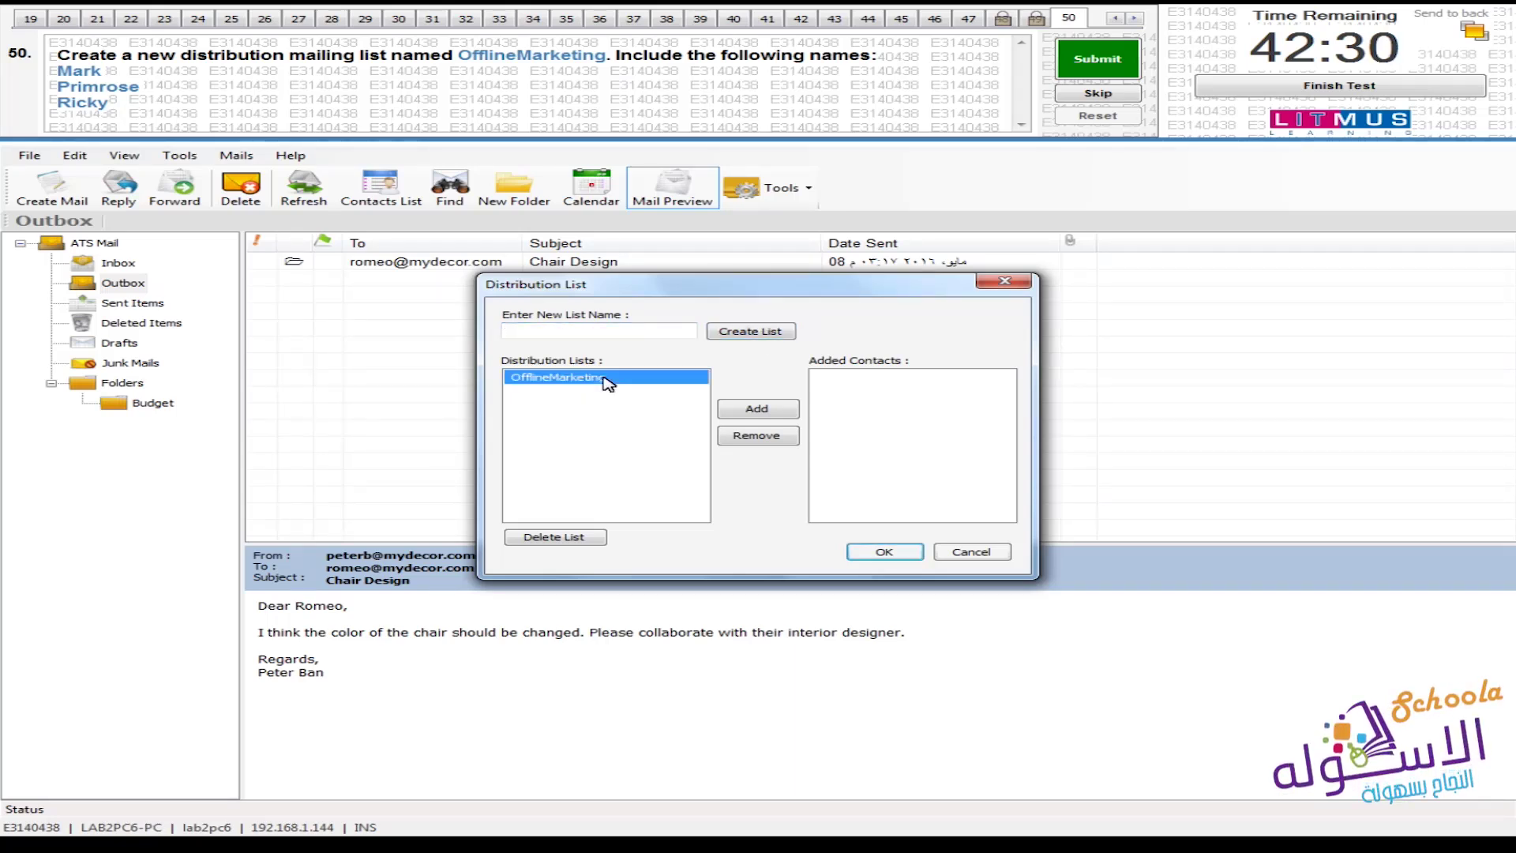
# Add contacts Mark, Primrose and Ricky to OfflineMarketing and close the list manager
pyautogui.click(788, 409)
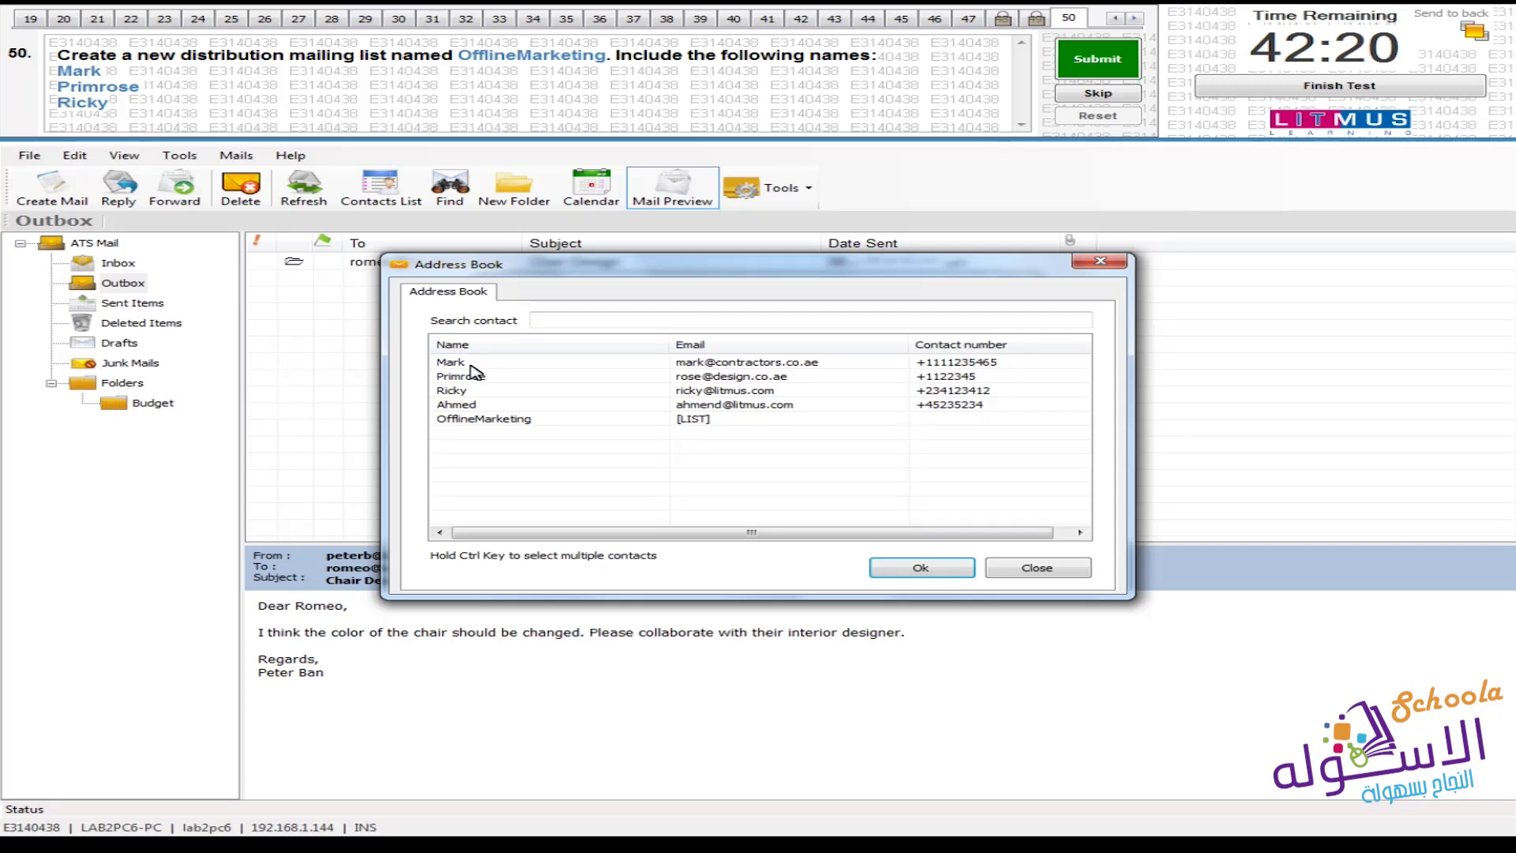
pyautogui.click(470, 362)
pyautogui.keyDown('ctrl'); pyautogui.click(474, 377); pyautogui.keyUp('ctrl')
pyautogui.keyDown('ctrl'); pyautogui.click(477, 390); pyautogui.keyUp('ctrl')
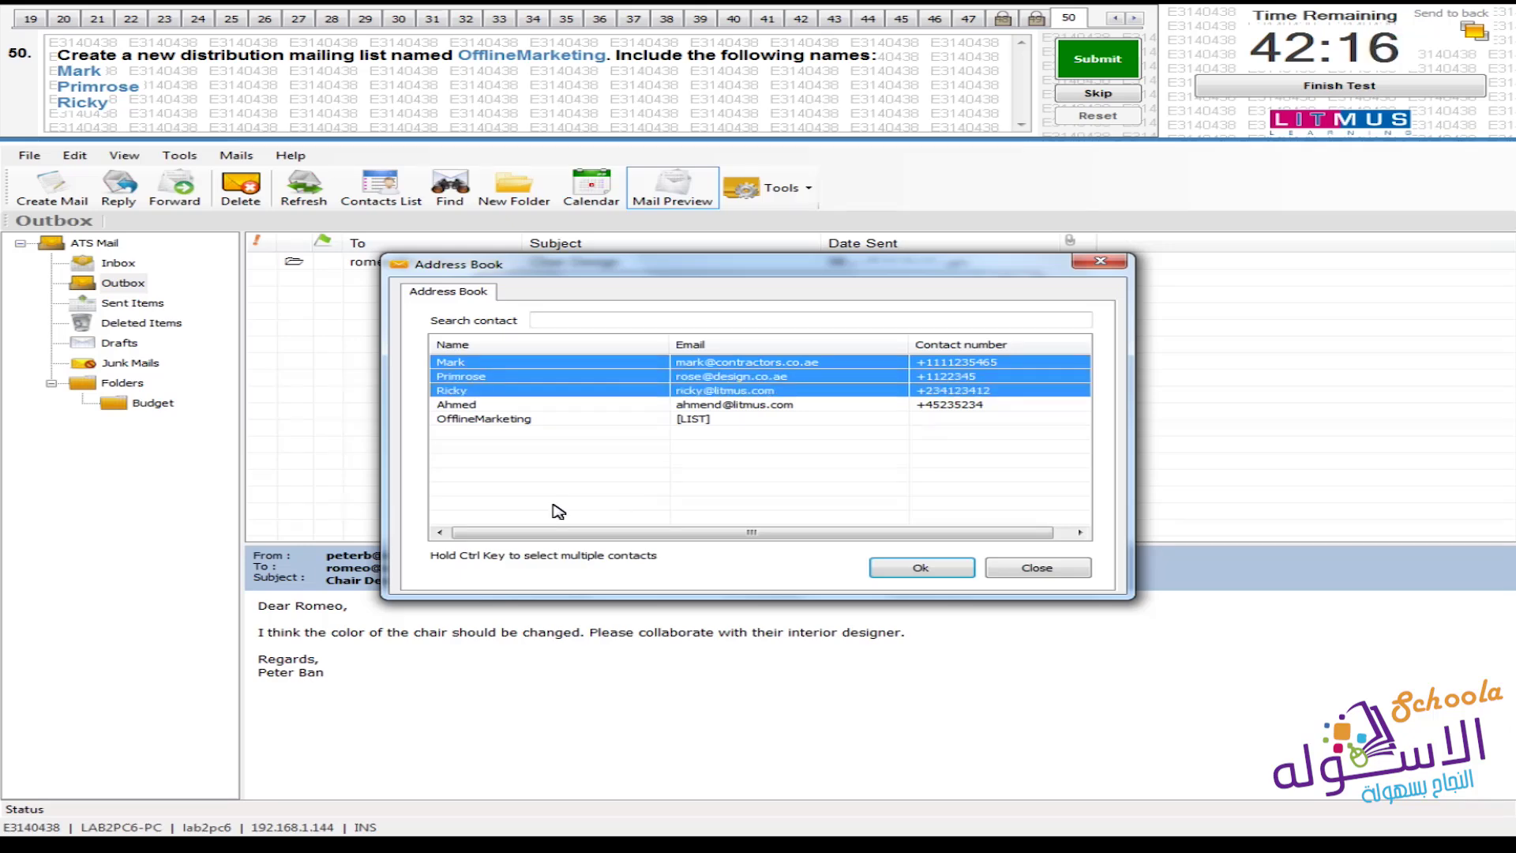
pyautogui.click(918, 571)
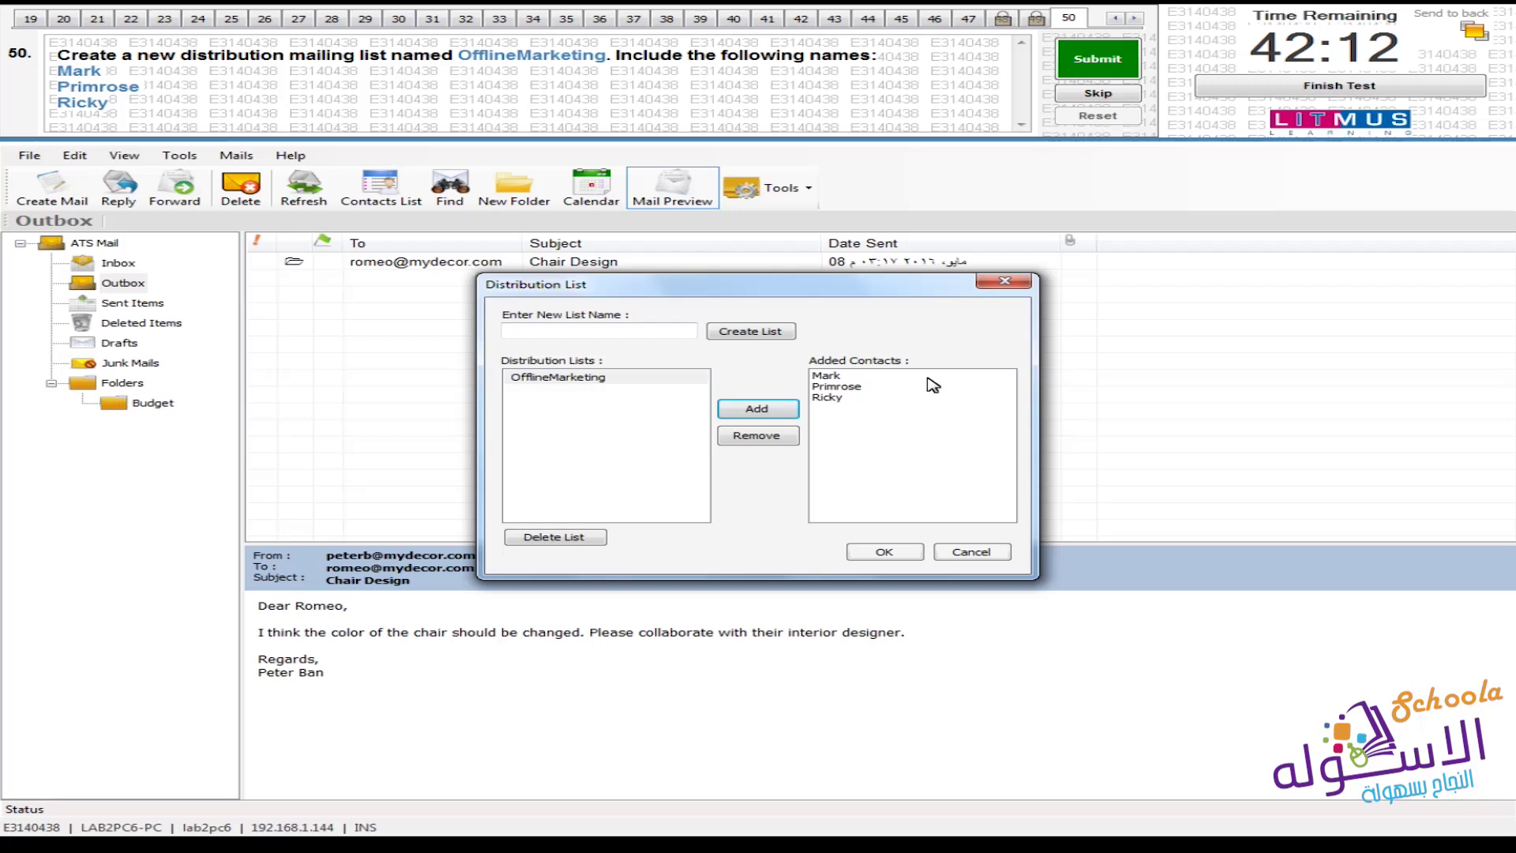
pyautogui.click(882, 553)
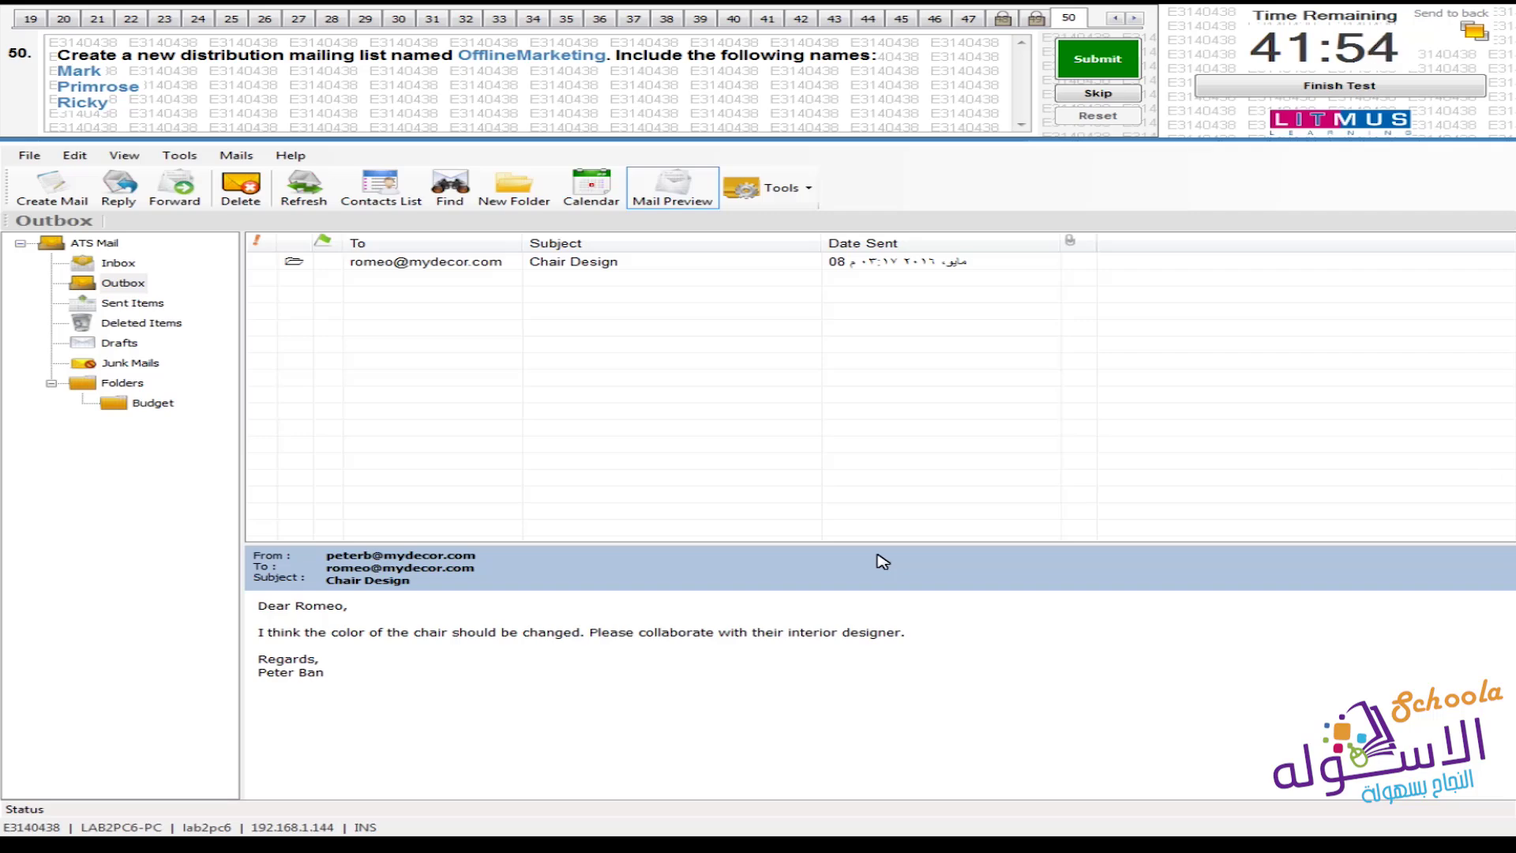
# Reopen the Distribution List manager and add Ahmed to the OfflineMarketing list
pyautogui.click(808, 189)
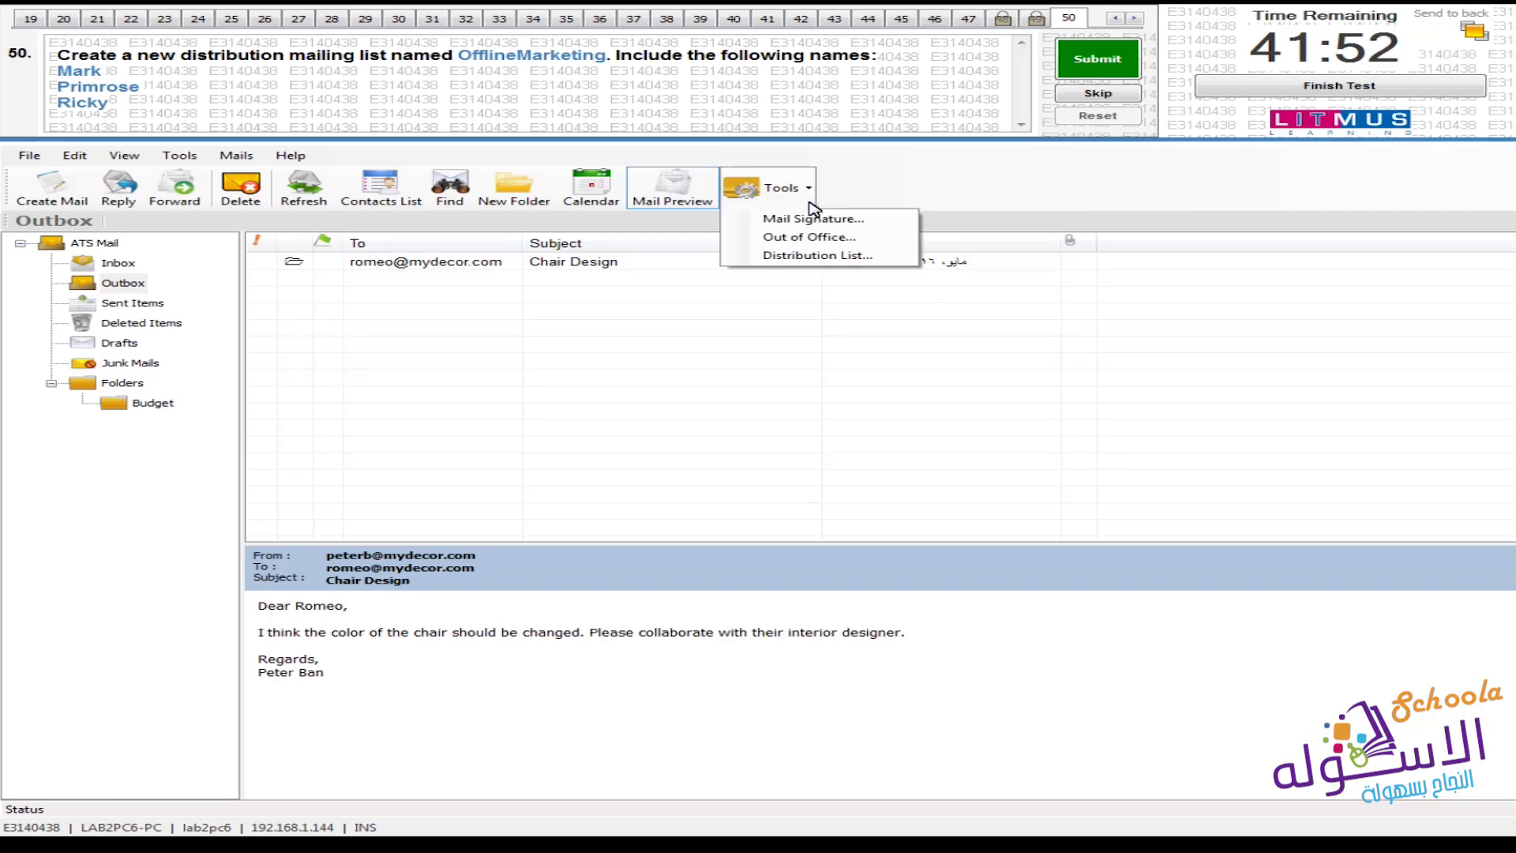
pyautogui.click(834, 257)
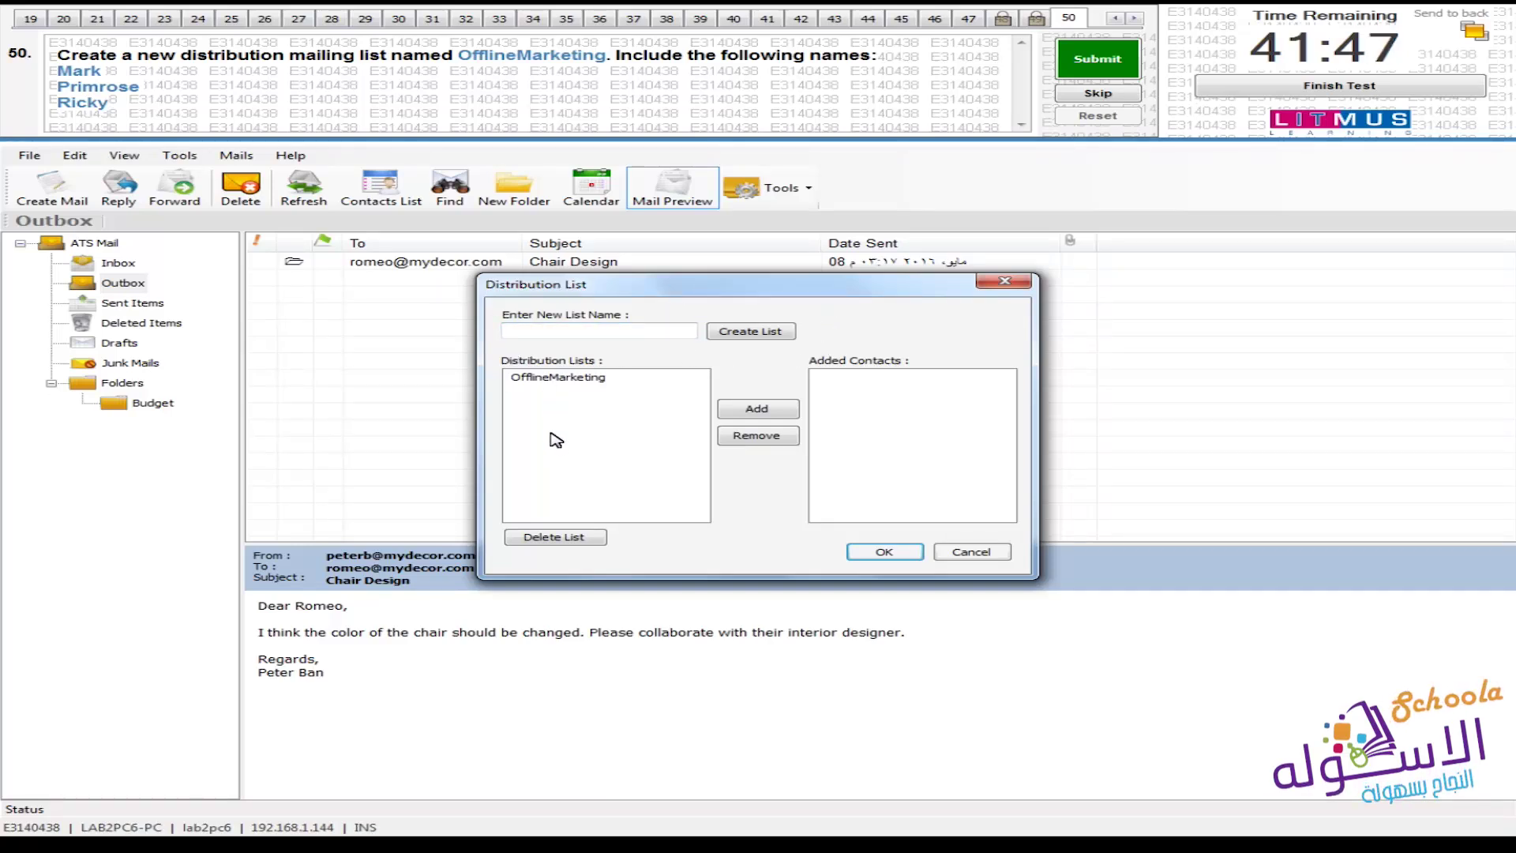
pyautogui.click(586, 381)
pyautogui.click(753, 410)
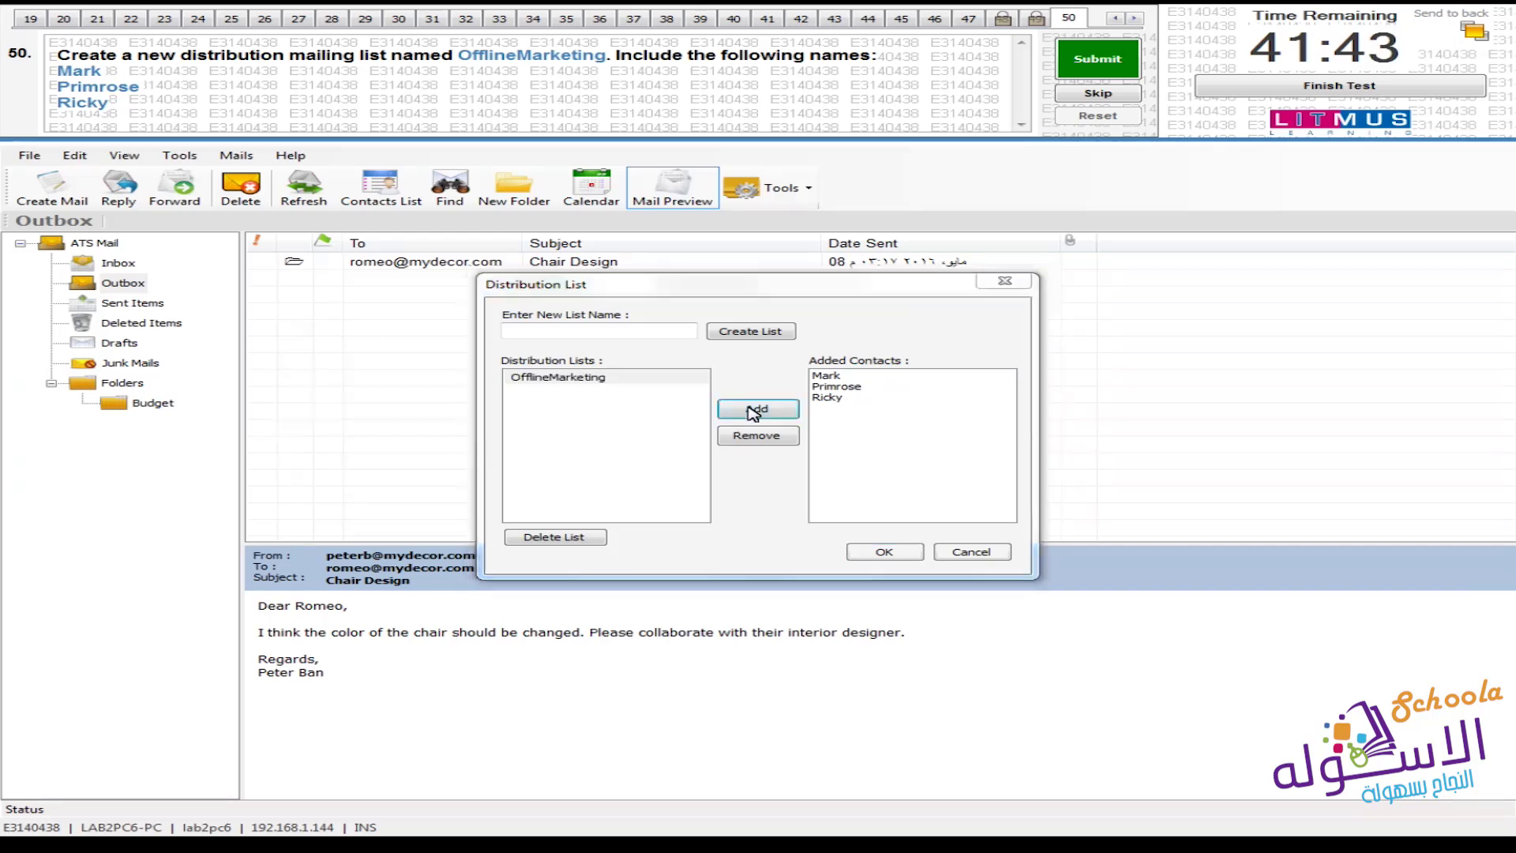
pyautogui.click(481, 409)
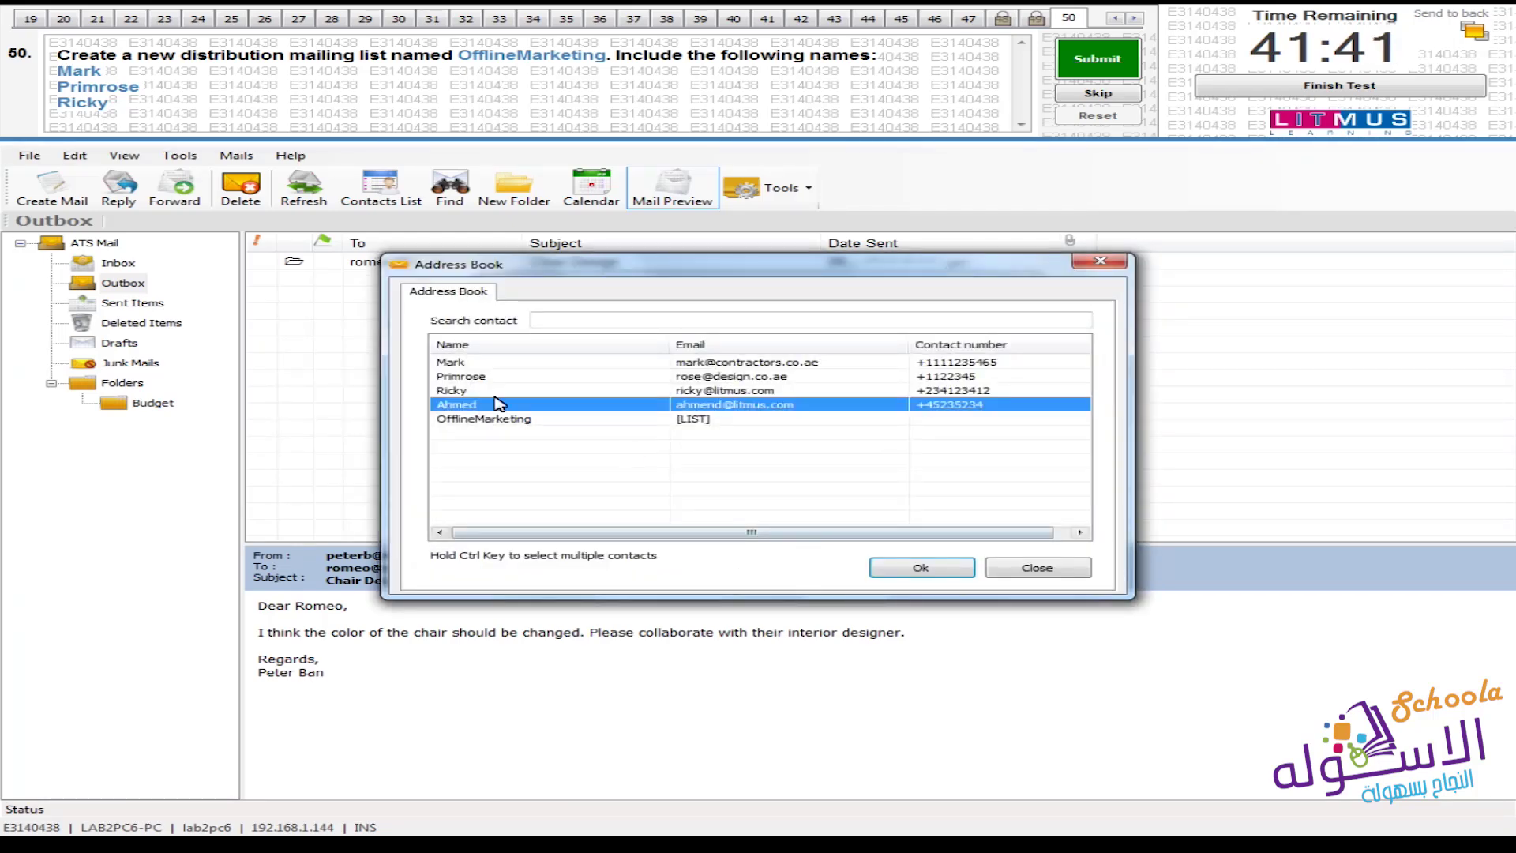
pyautogui.click(902, 568)
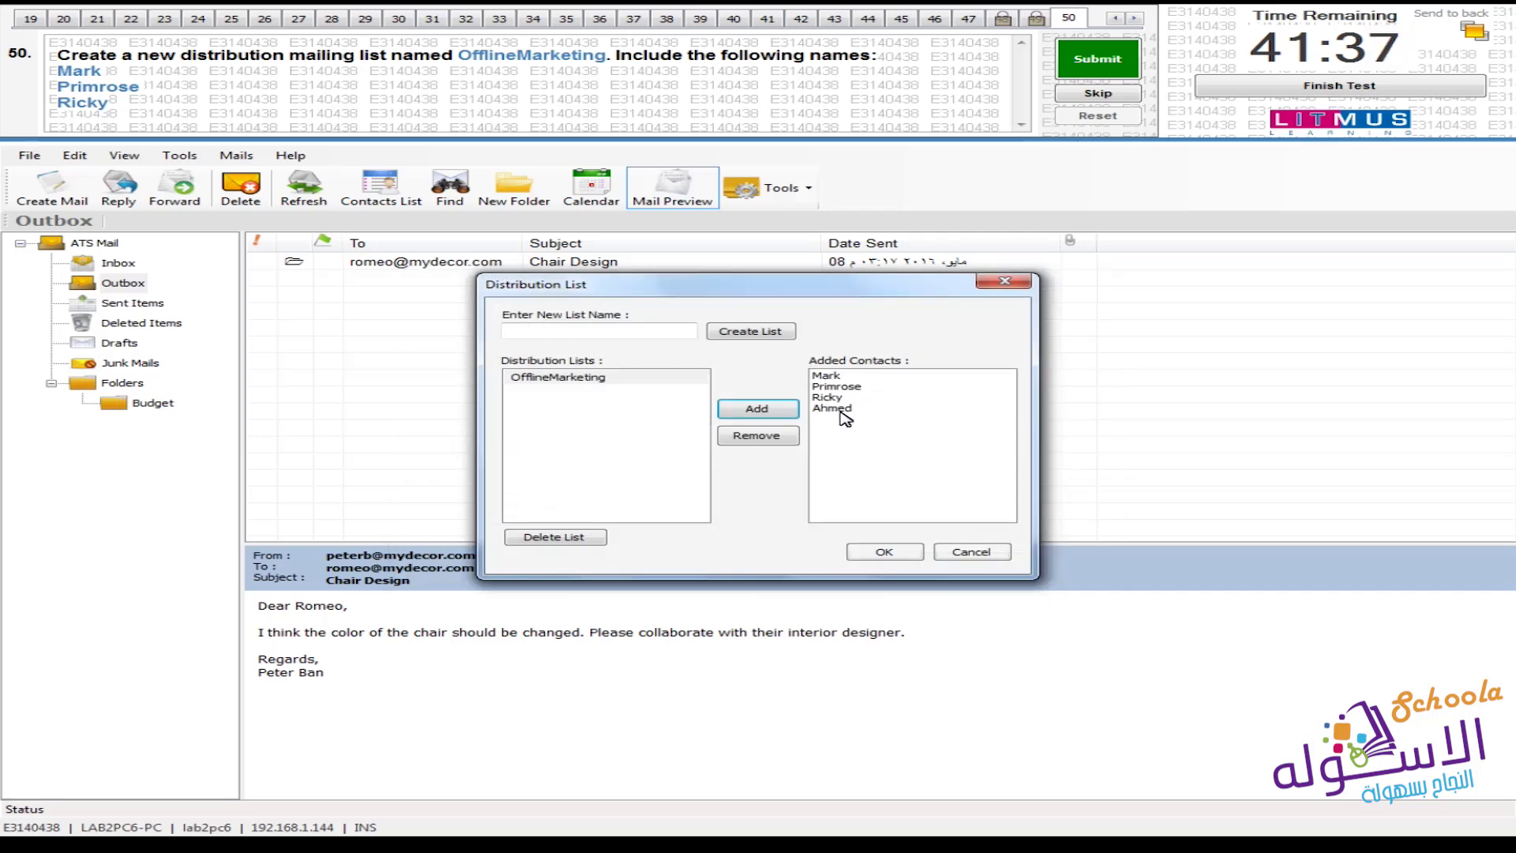
pyautogui.click(884, 552)
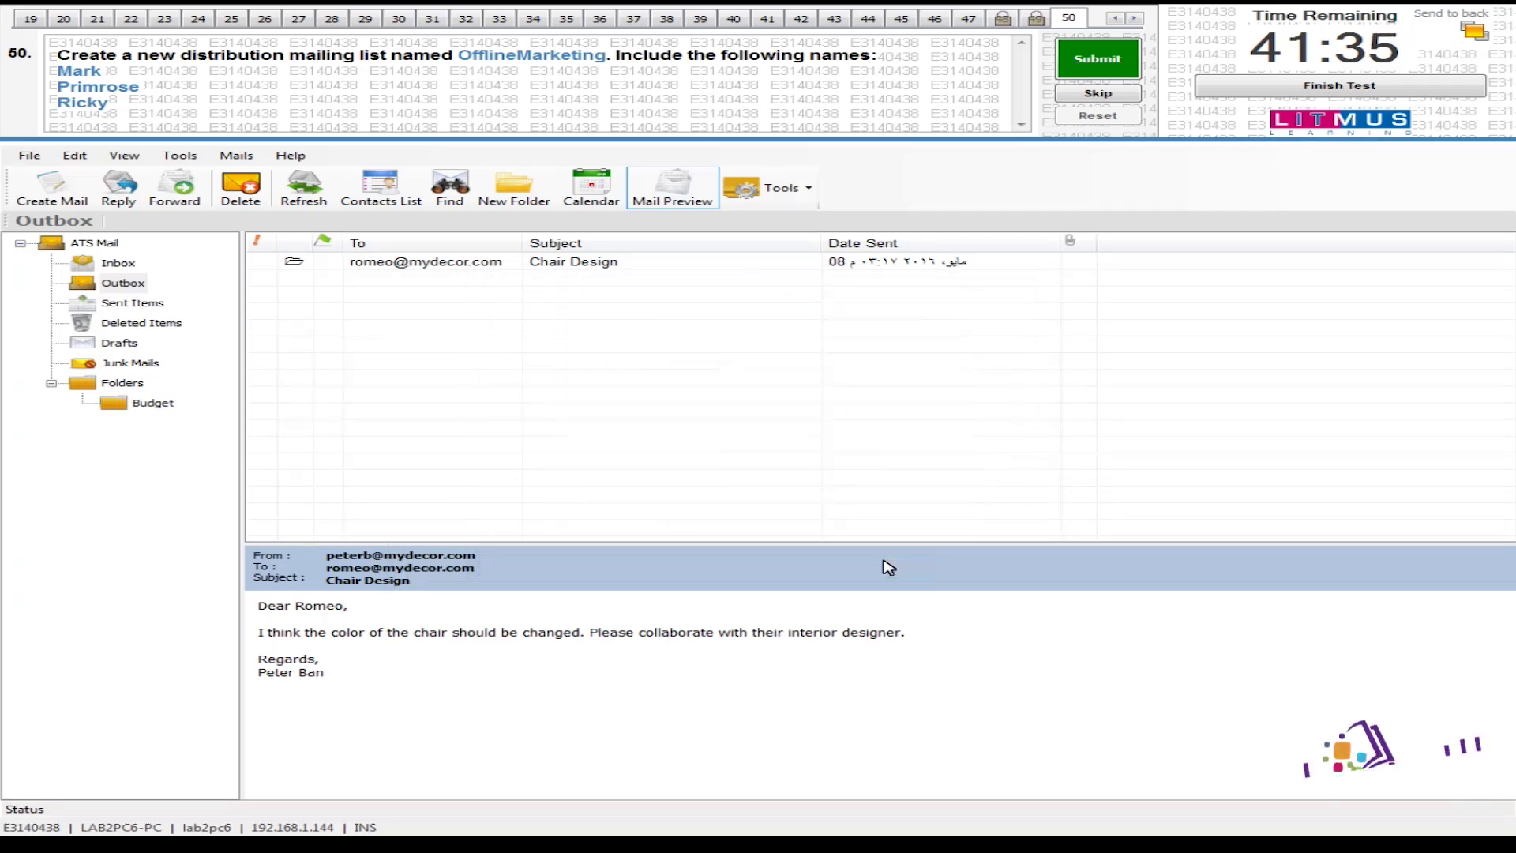